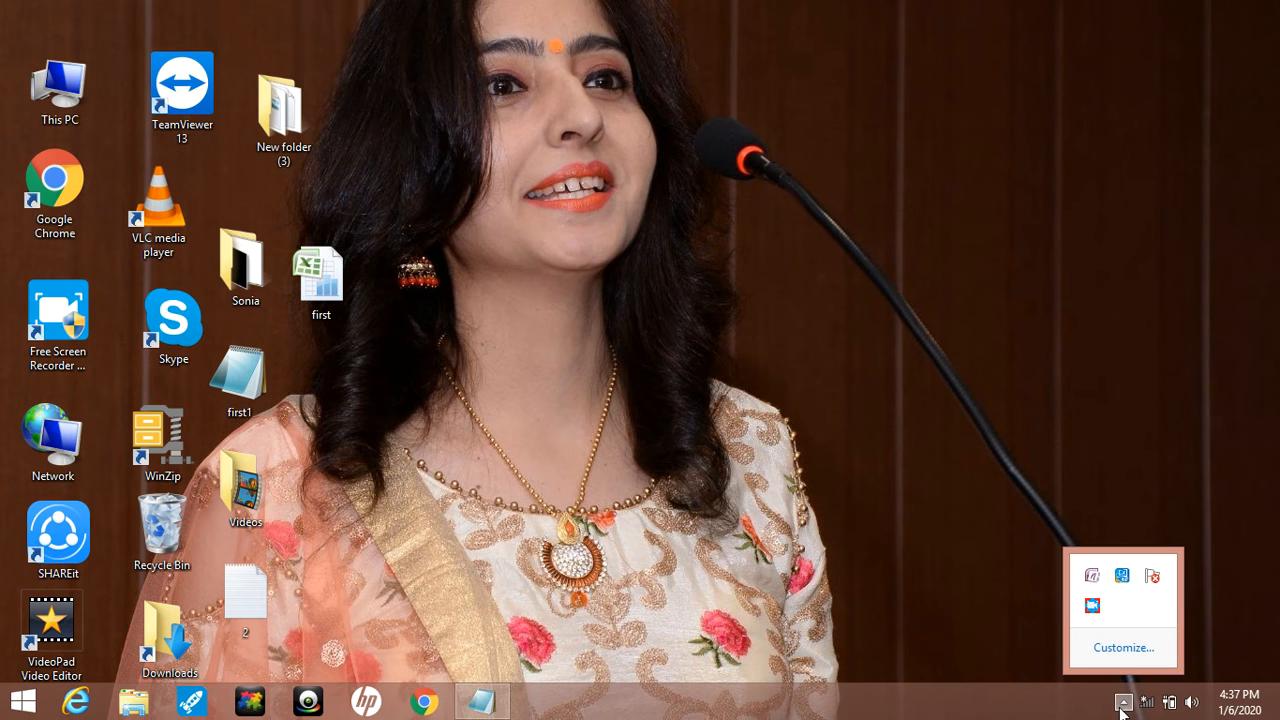
Step: Create a new Microsoft Office Excel Worksheet on the desktop, keep its default name, and open it
{"action": "left_click", "coordinate": [634, 125]}
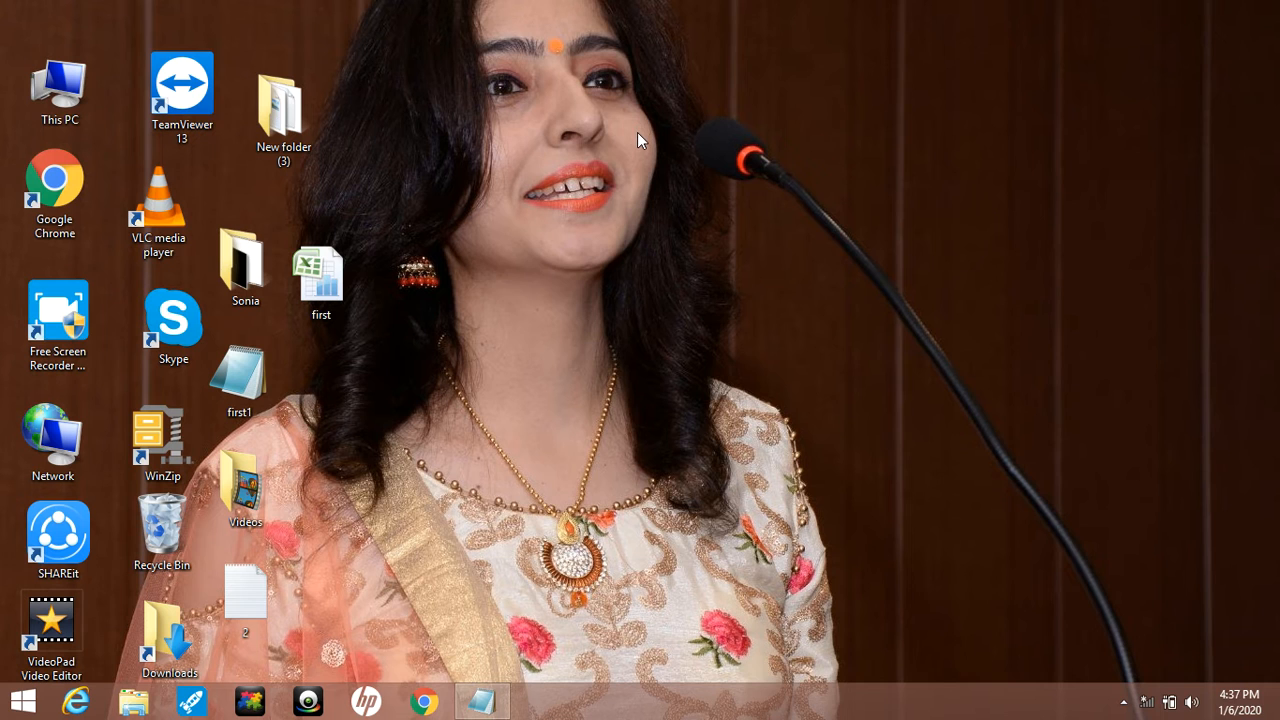
{"action": "right_click", "coordinate": [517, 278]}
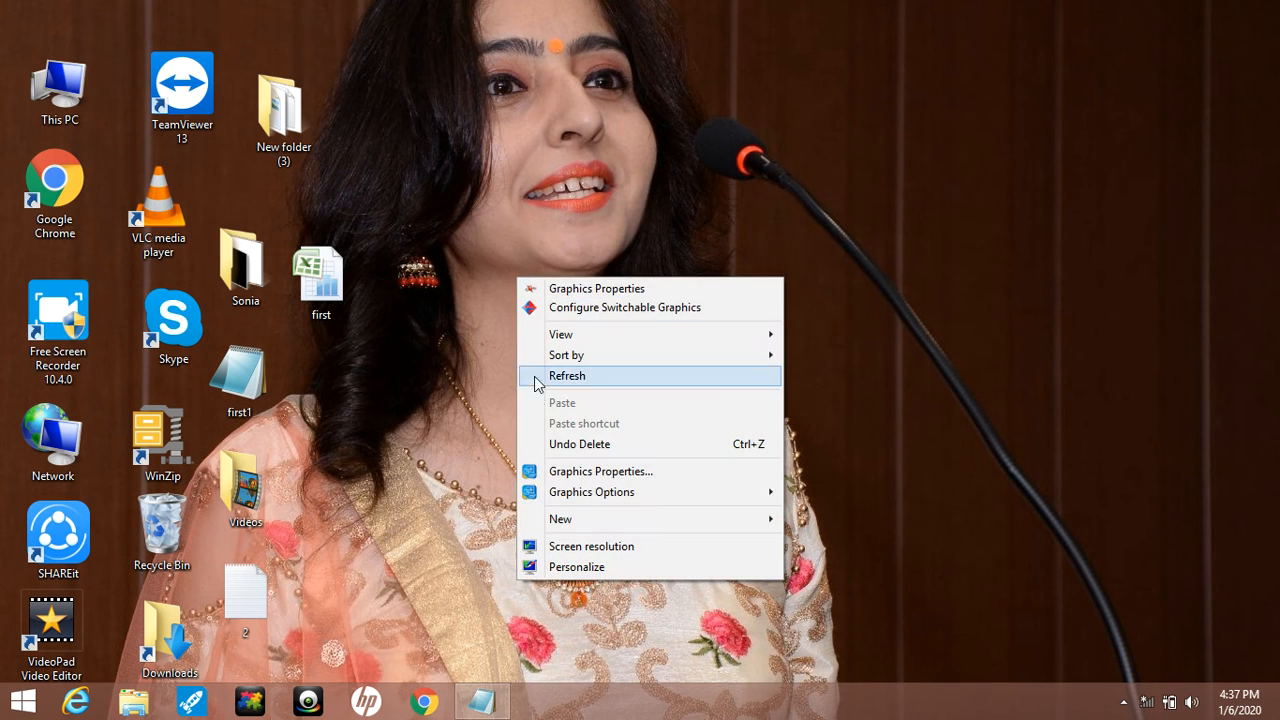
{"action": "right_click", "coordinate": [851, 157]}
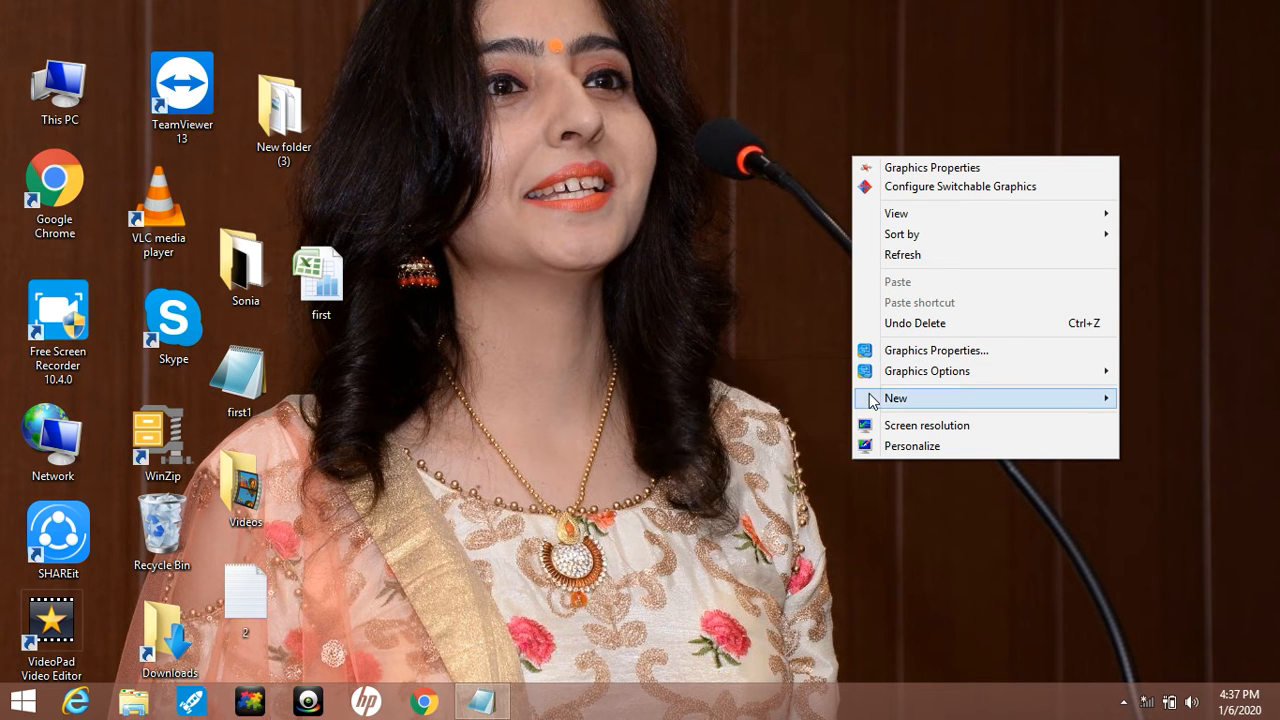
{"action": "mouse_move", "coordinate": [870, 396]}
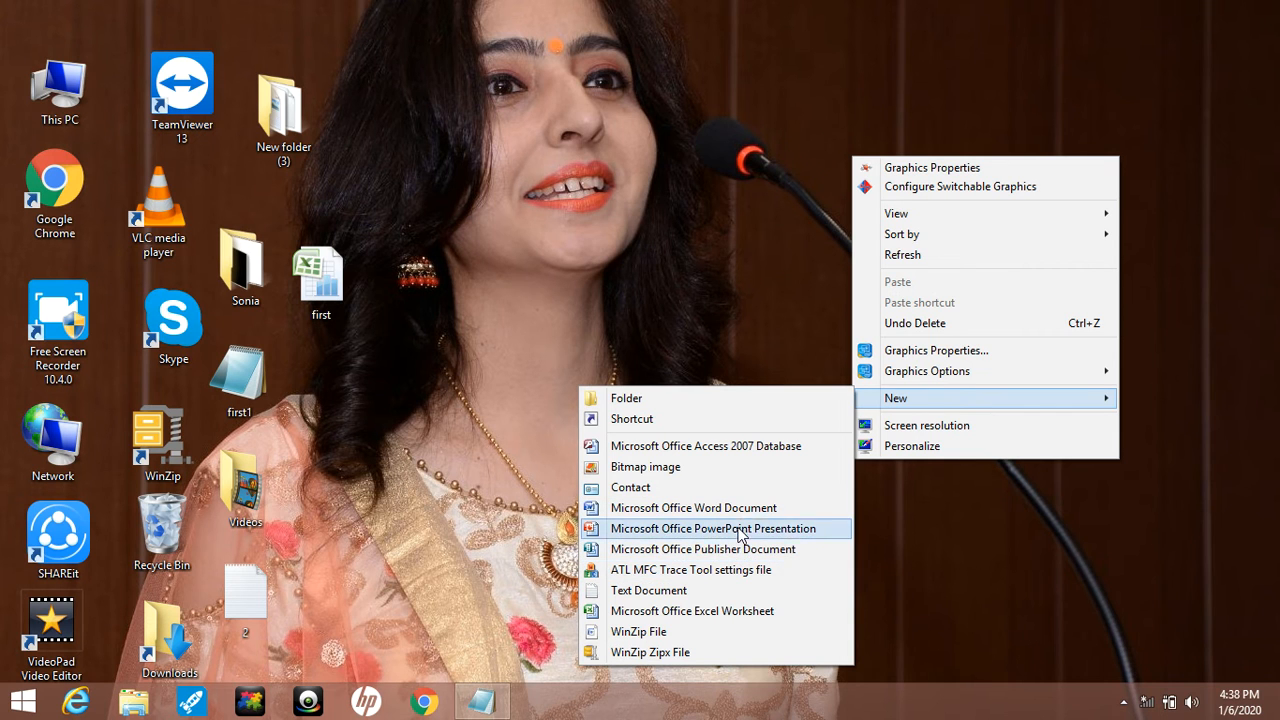
{"action": "left_click", "coordinate": [717, 611]}
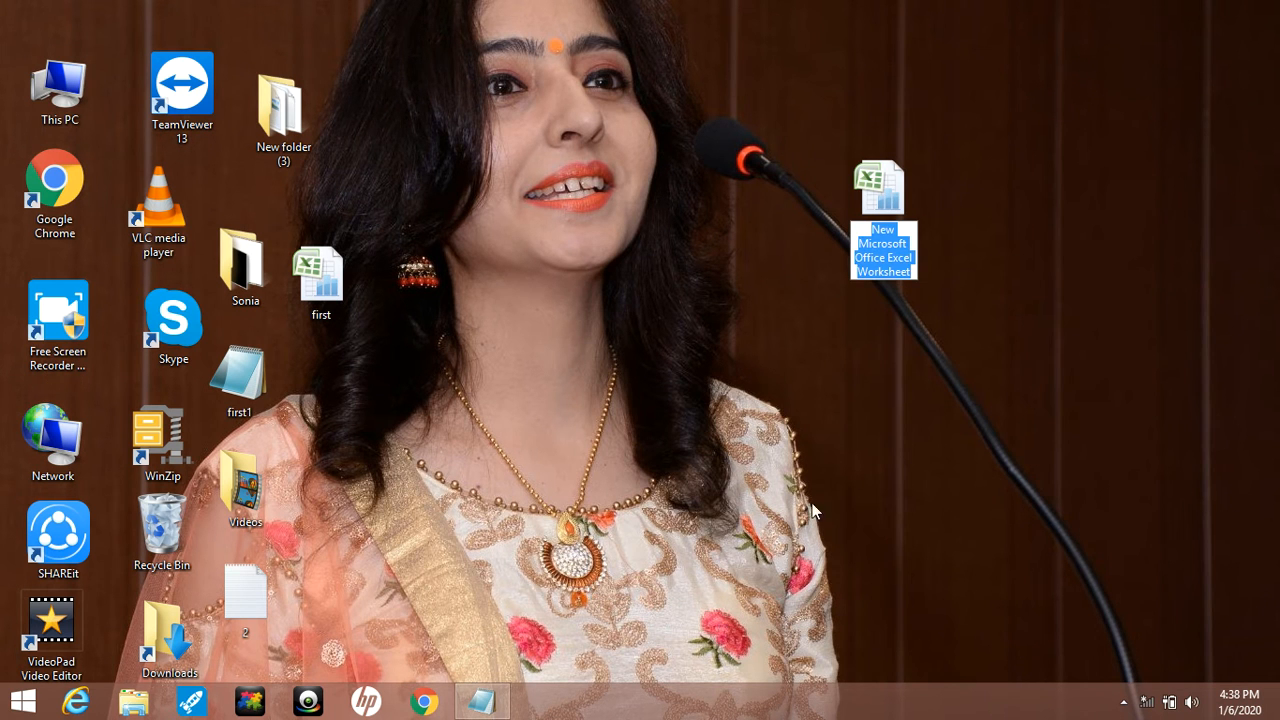
{"action": "key", "text": "Return"}
{"action": "double_click", "coordinate": [880, 180]}
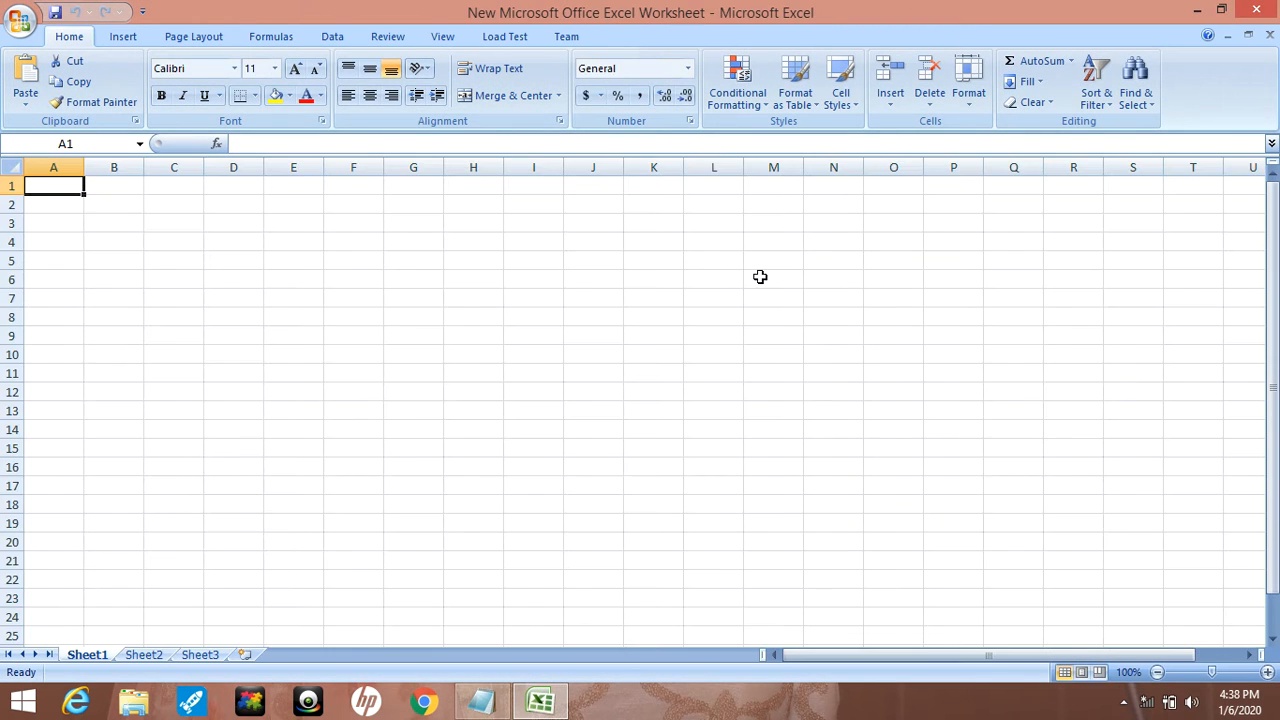
Step: Enter fffff in cell M6, then save and close the workbook
{"action": "left_click", "coordinate": [760, 277]}
{"action": "type", "text": "fffff"}
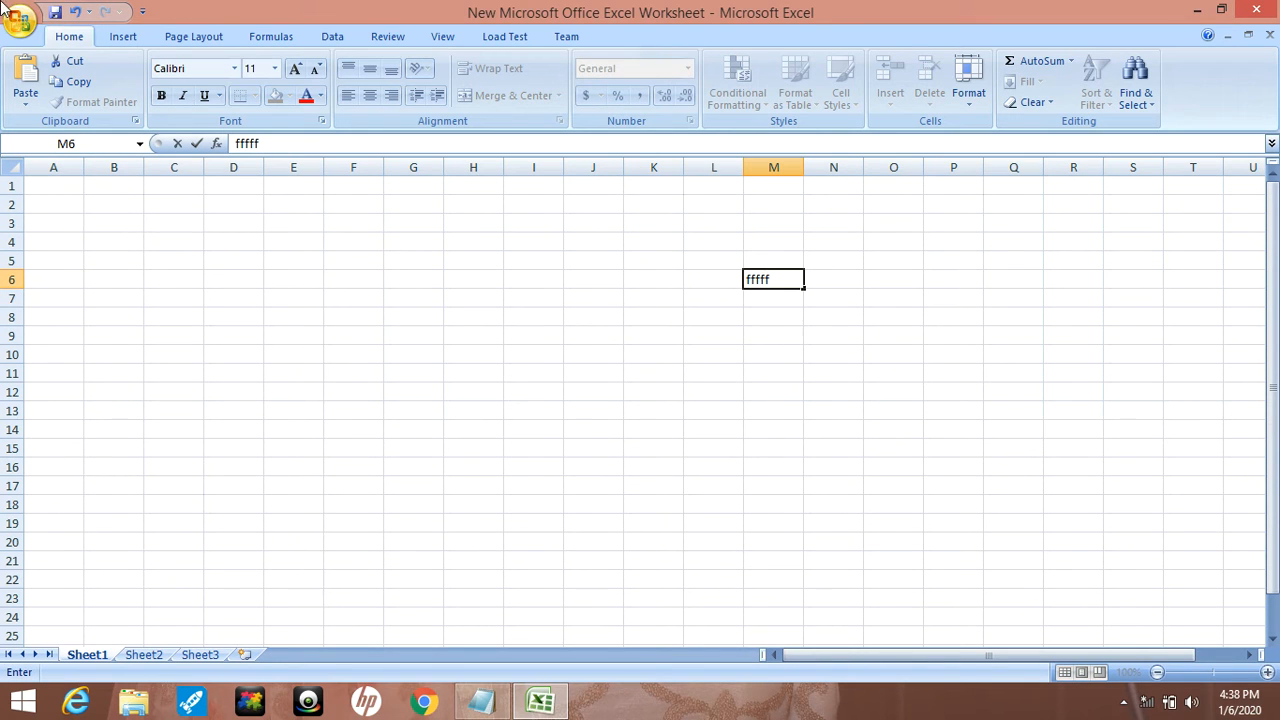
{"action": "left_click", "coordinate": [55, 14]}
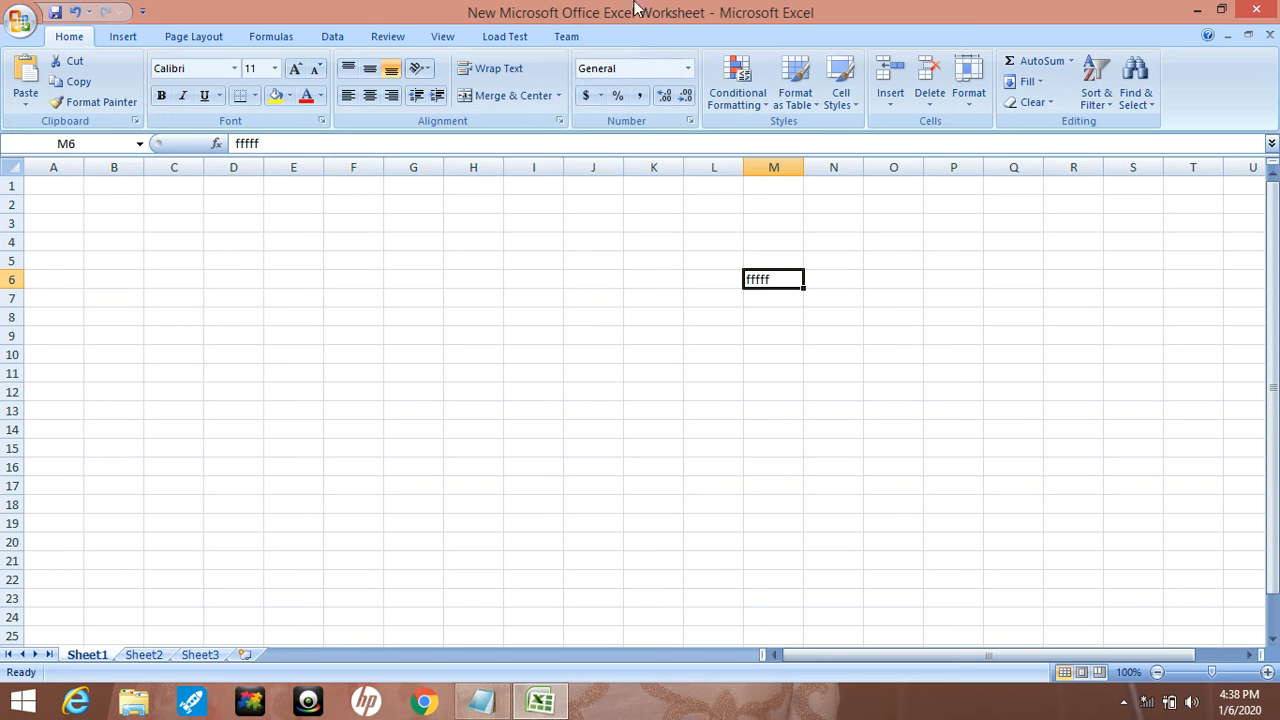
{"action": "left_click", "coordinate": [30, 22]}
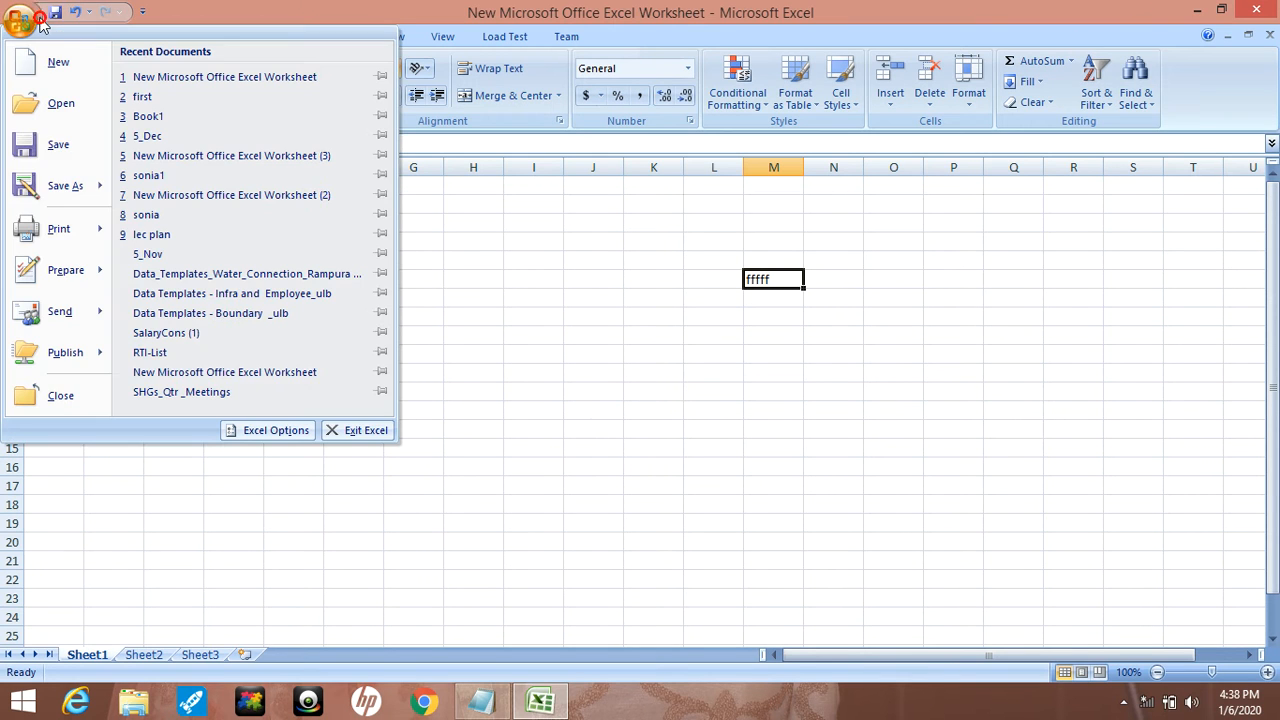
{"action": "left_click", "coordinate": [66, 153]}
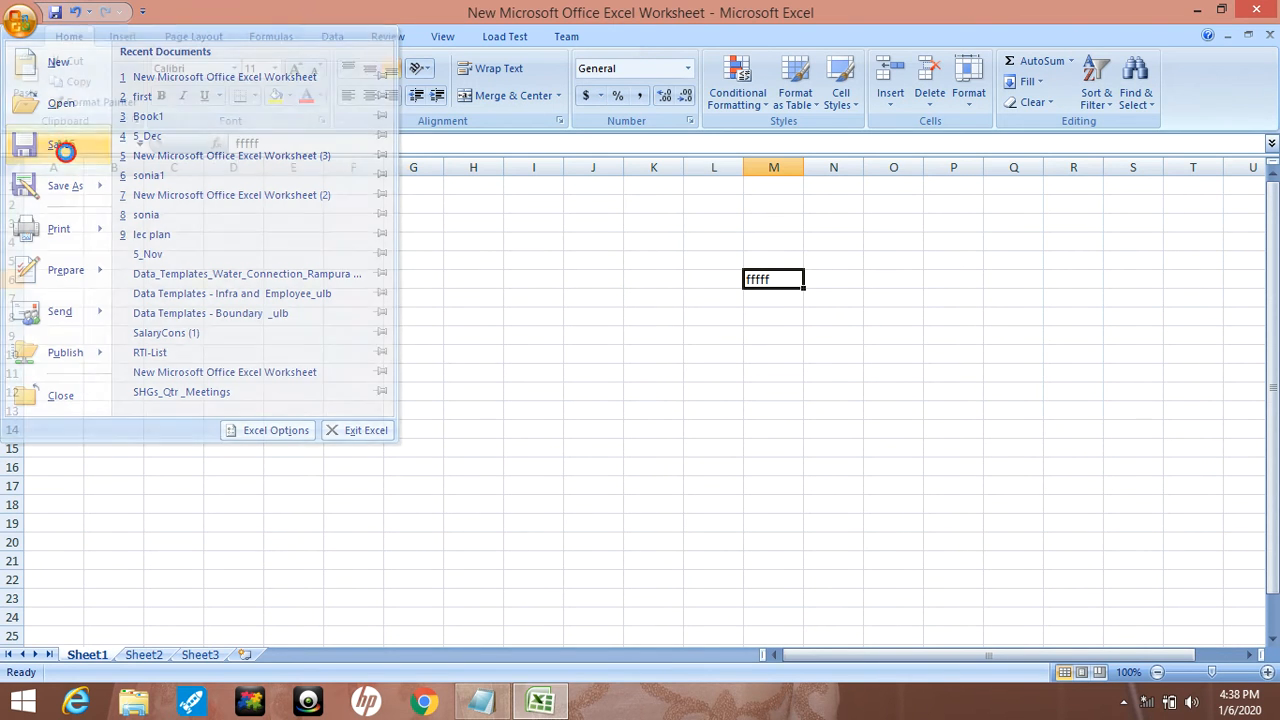
{"action": "left_click", "coordinate": [1258, 10]}
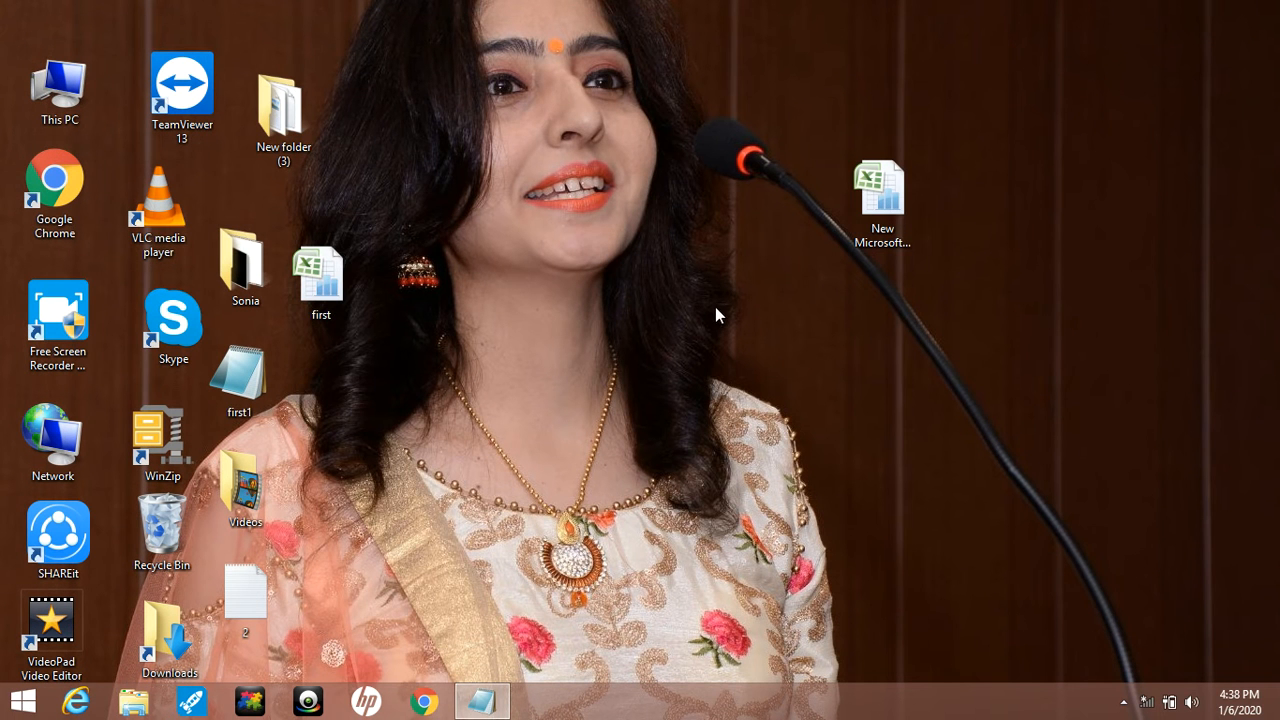
Step: Open the desktop workbook named first and widen column C, which holds the hello world cell
{"action": "double_click", "coordinate": [320, 287]}
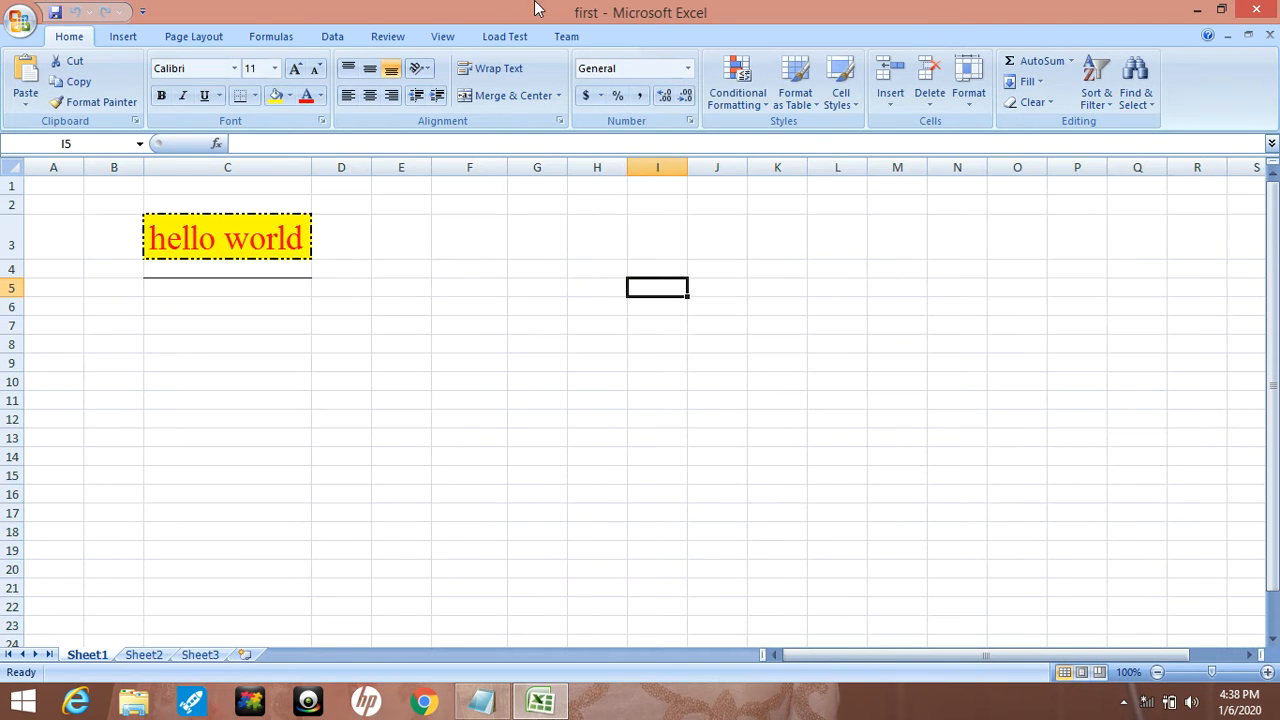
{"action": "left_click", "coordinate": [262, 244]}
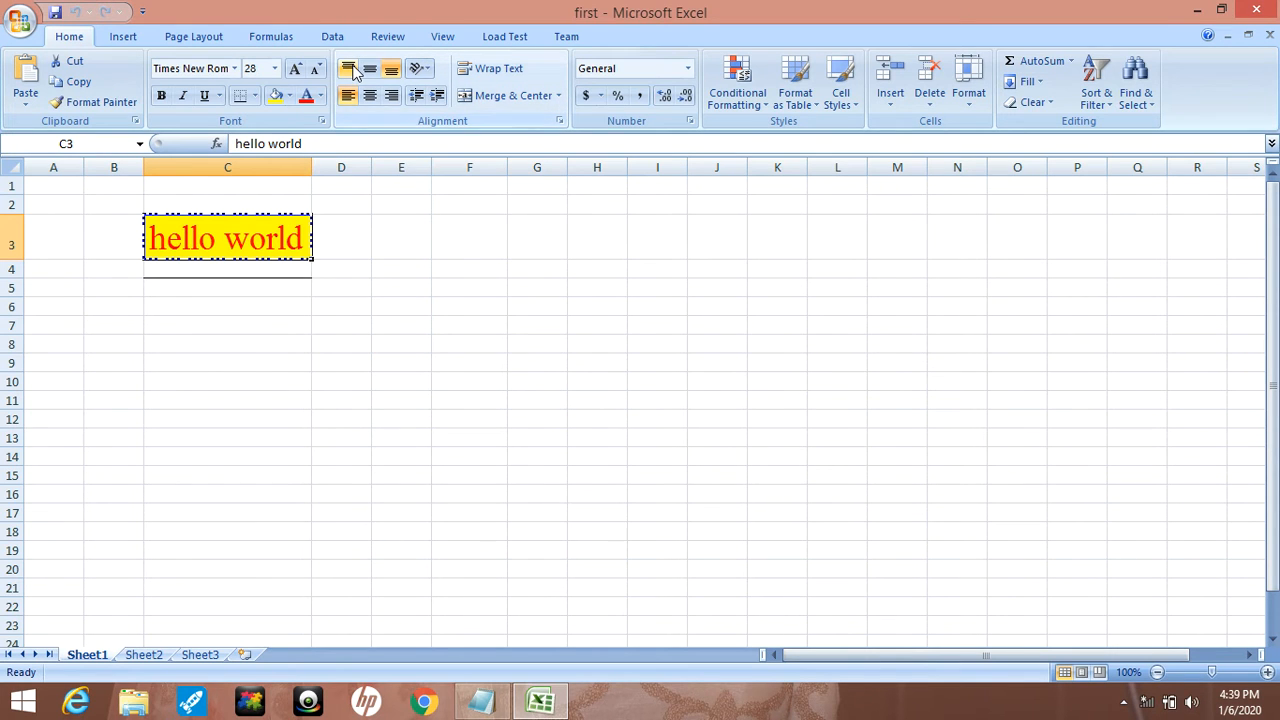
{"action": "left_click_drag", "start_coordinate": [311, 166], "coordinate": [388, 170]}
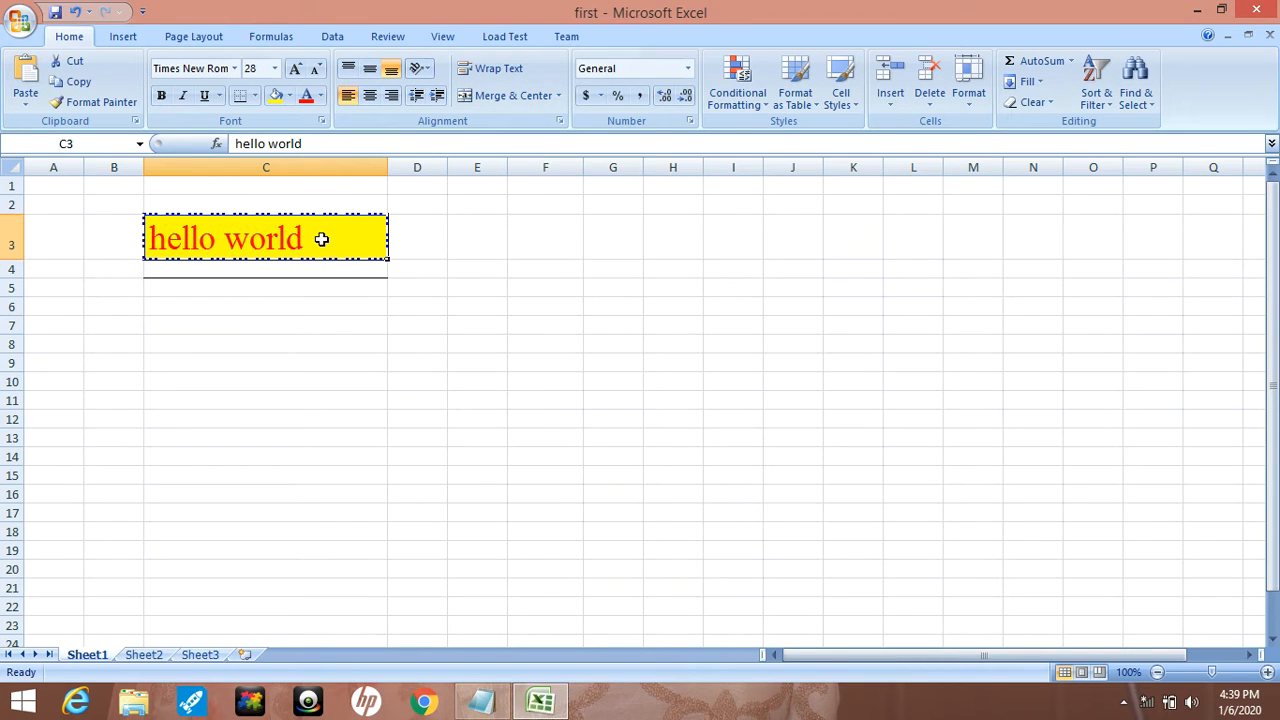
Step: Top-align the hello world text in C3 and increase the height of row 3 to more than double
{"action": "left_click", "coordinate": [68, 147]}
{"action": "left_click", "coordinate": [349, 72]}
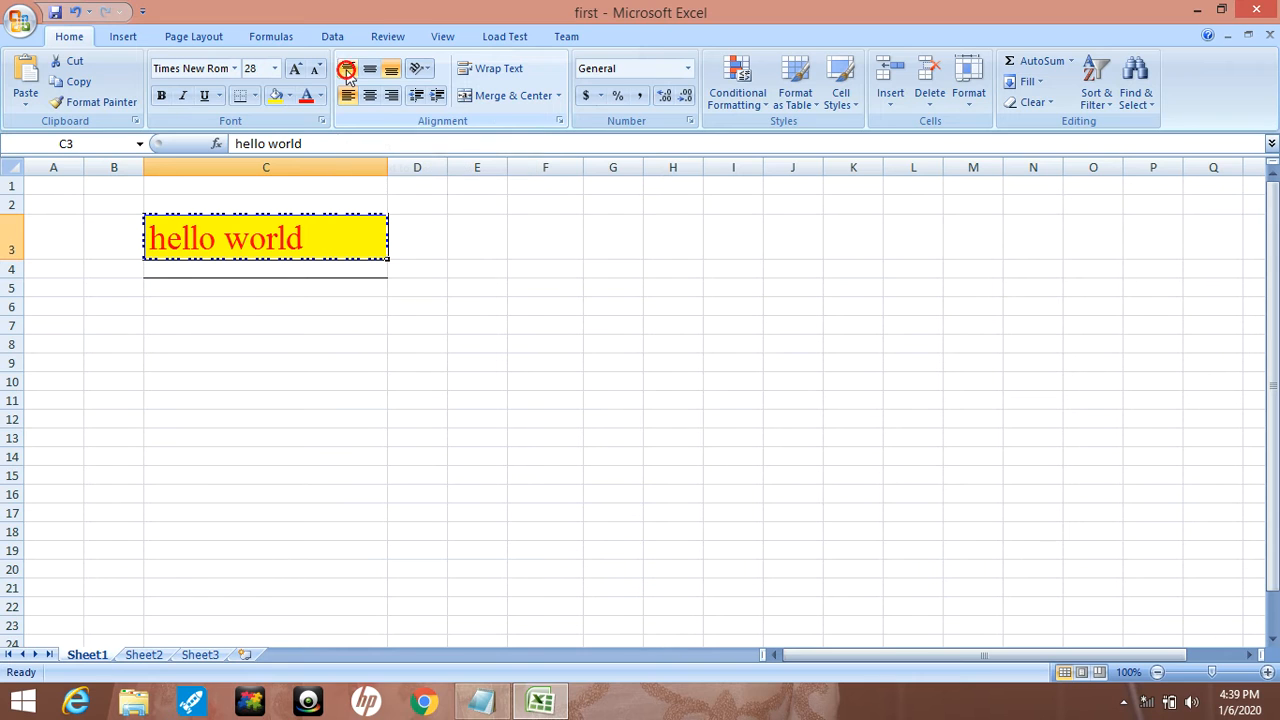
{"action": "left_click_drag", "start_coordinate": [14, 259], "coordinate": [29, 317]}
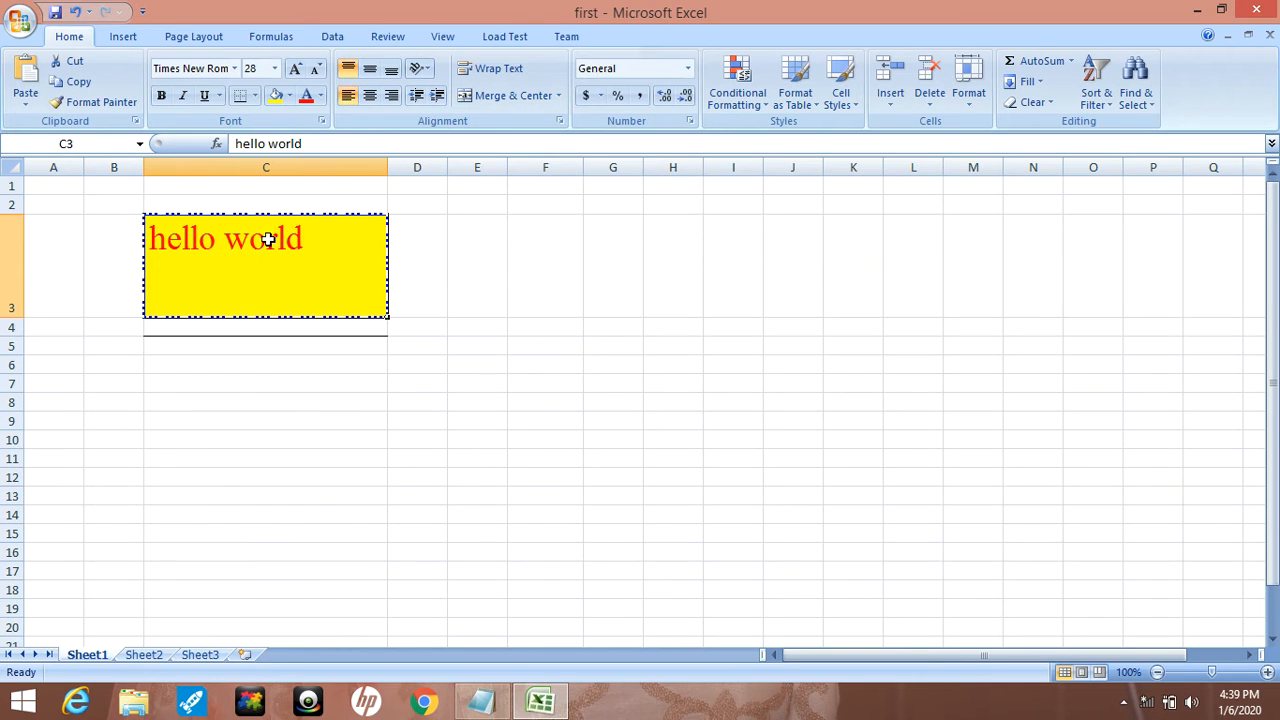
Step: Toggle top alignment on C3, then cycle its text through top, middle and bottom vertical alignment, ending at bottom
{"action": "left_click", "coordinate": [347, 72]}
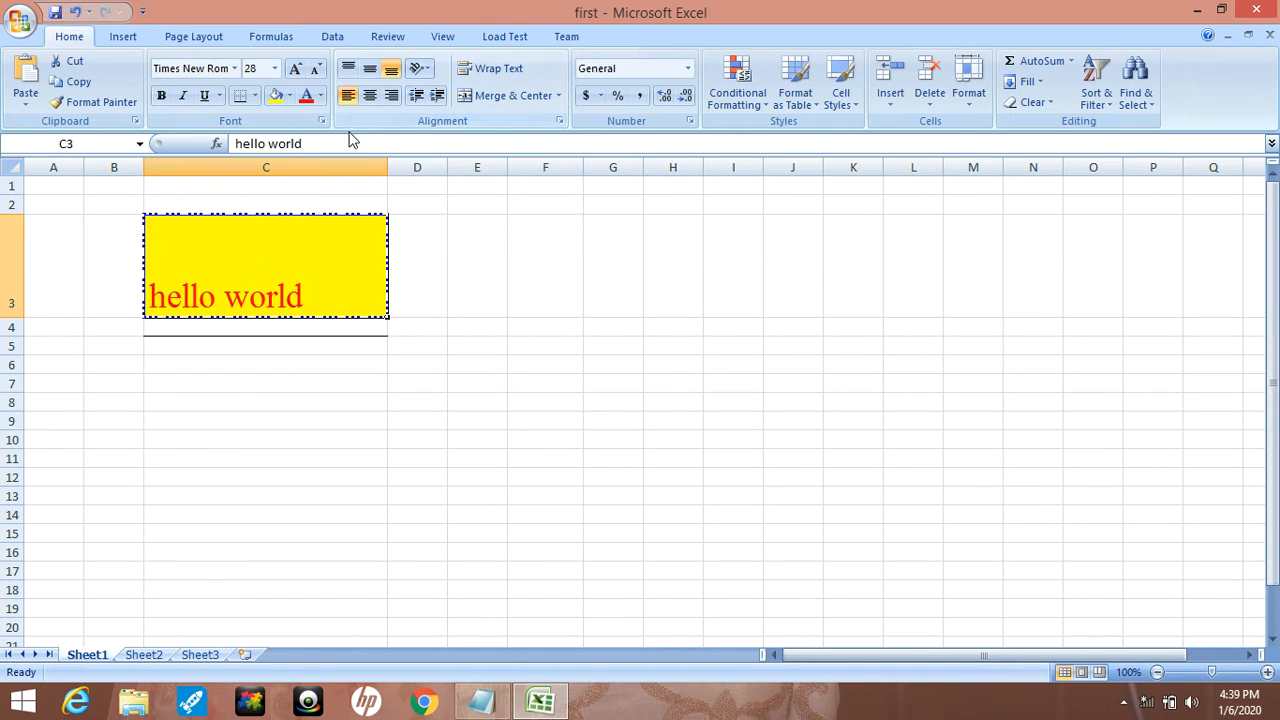
{"action": "left_click", "coordinate": [347, 72]}
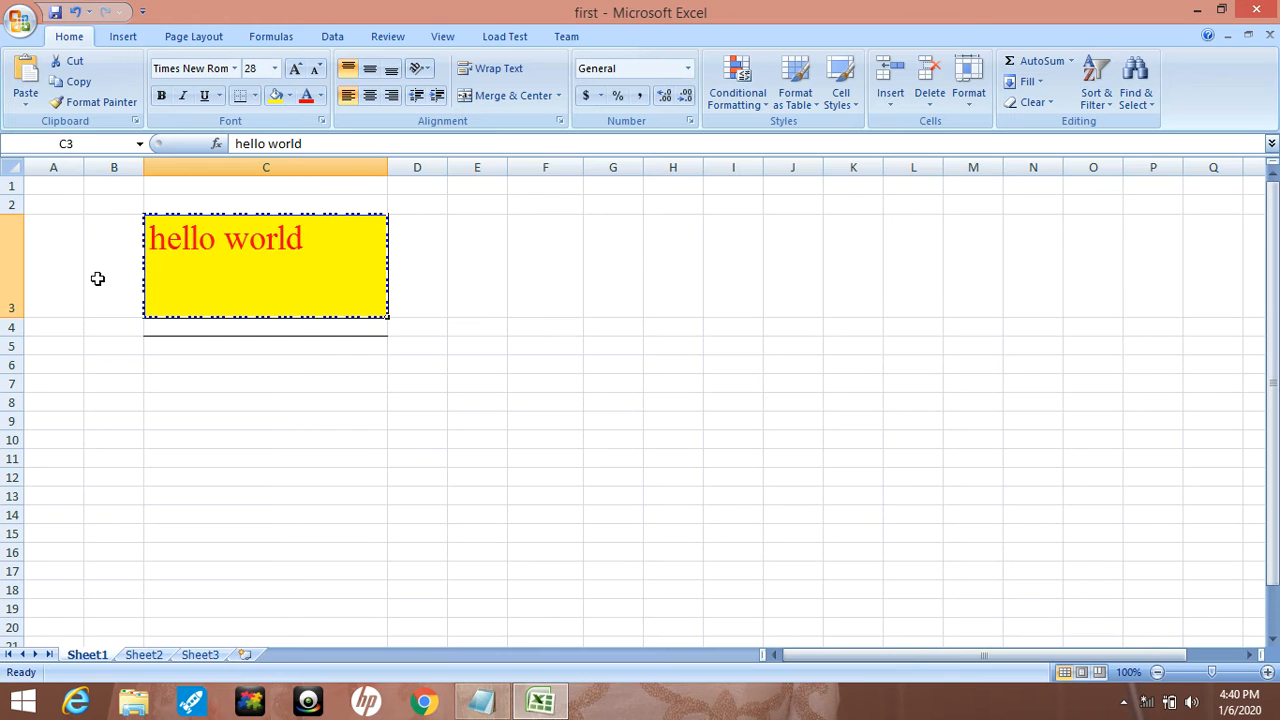
{"action": "left_click", "coordinate": [369, 69]}
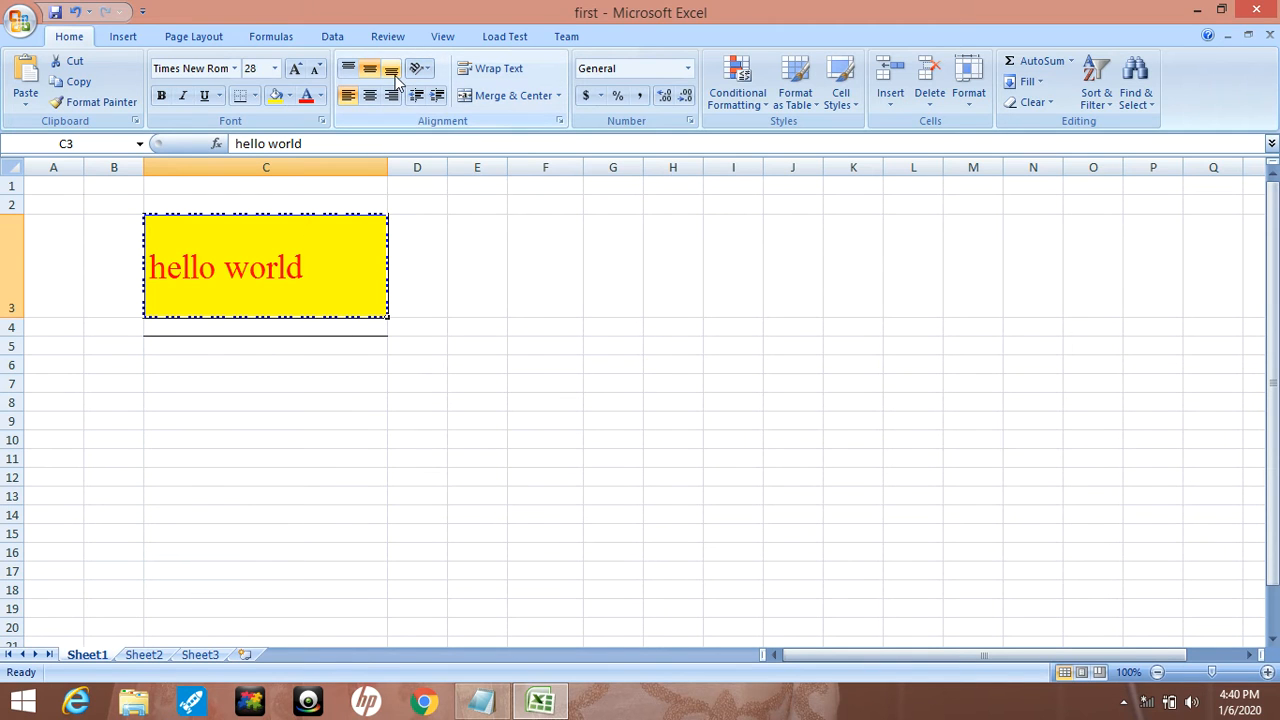
{"action": "left_click", "coordinate": [393, 72]}
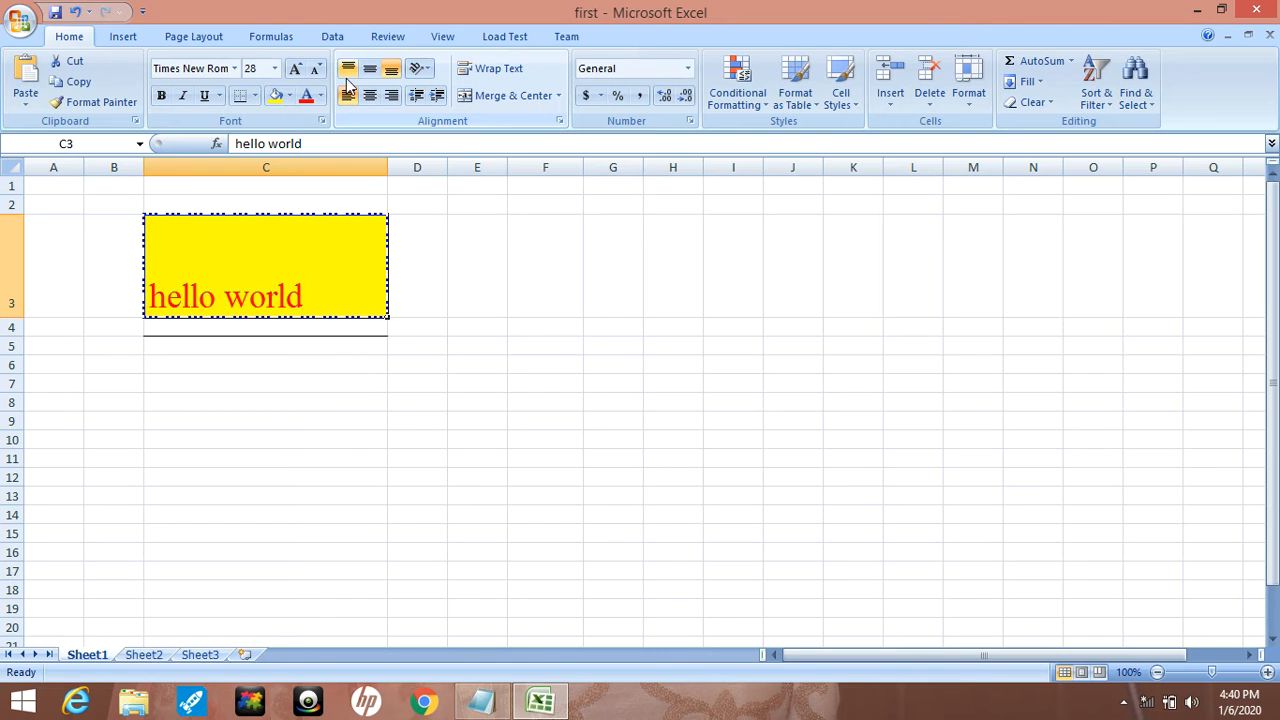
{"action": "left_click", "coordinate": [348, 86]}
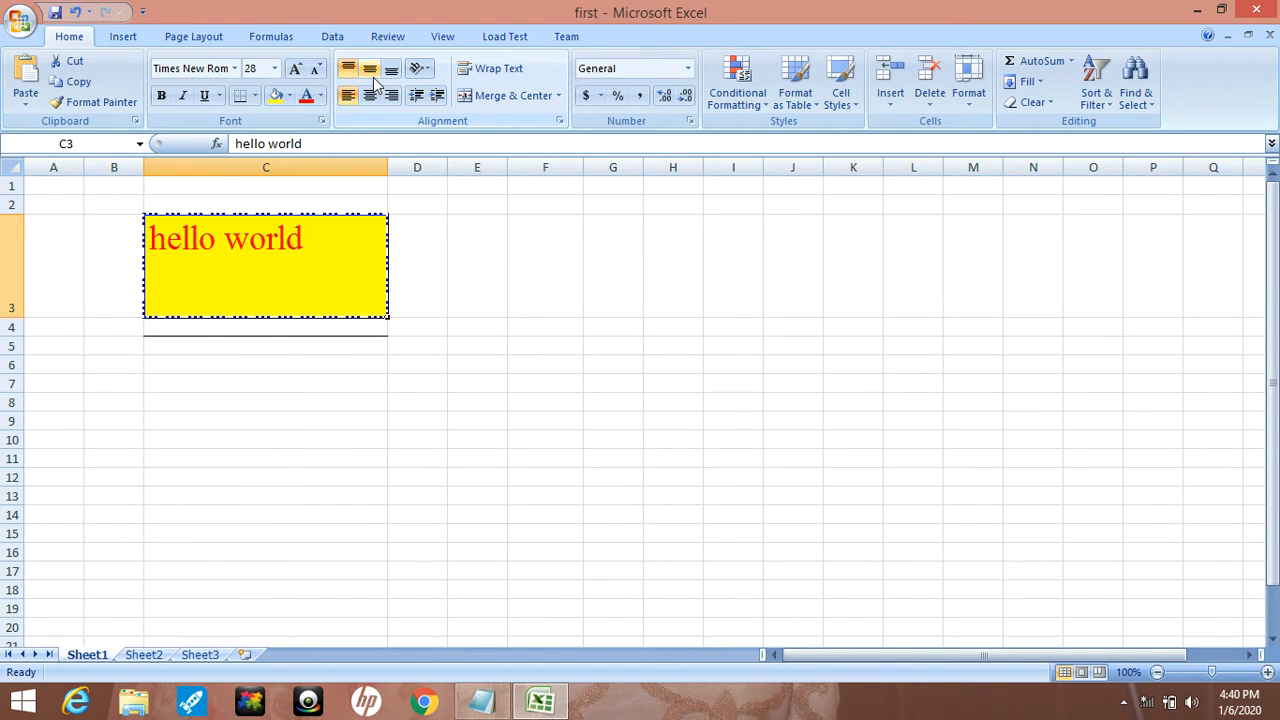
{"action": "left_click", "coordinate": [369, 70]}
{"action": "left_click", "coordinate": [392, 72]}
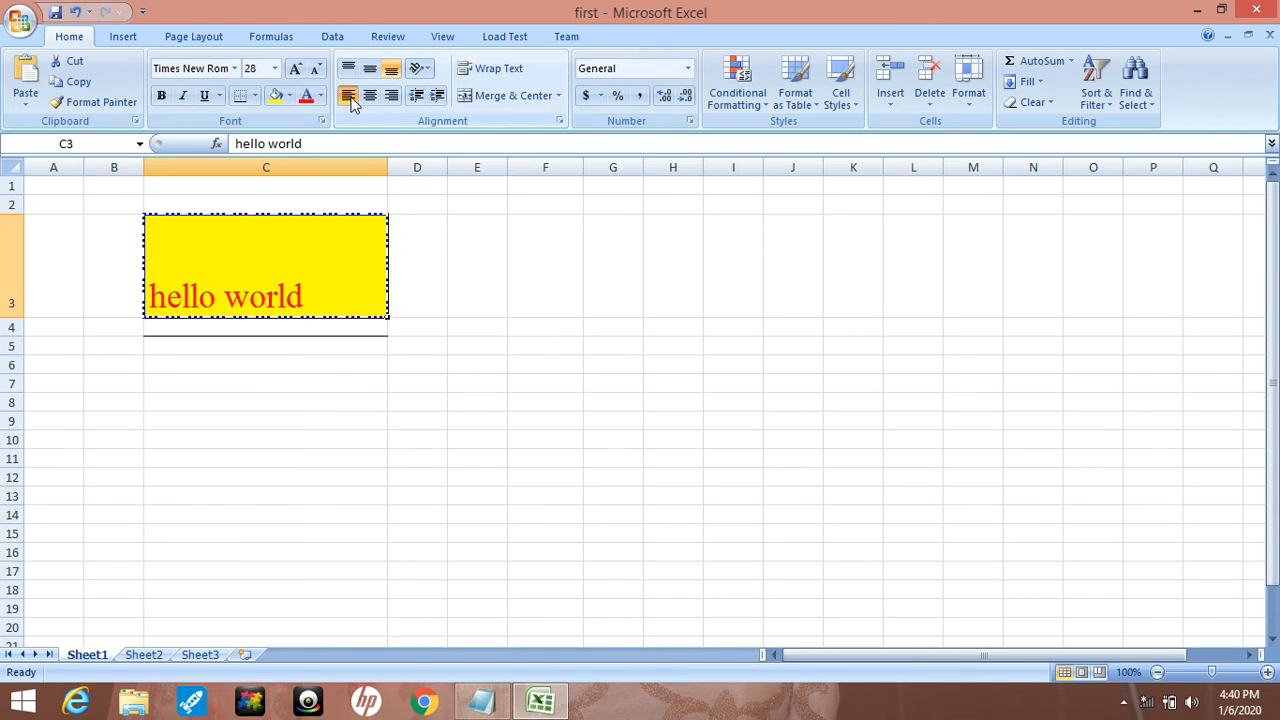
Step: Try left, center and right horizontal alignment on the hello world text in C3, ending right-aligned
{"action": "left_click", "coordinate": [350, 97]}
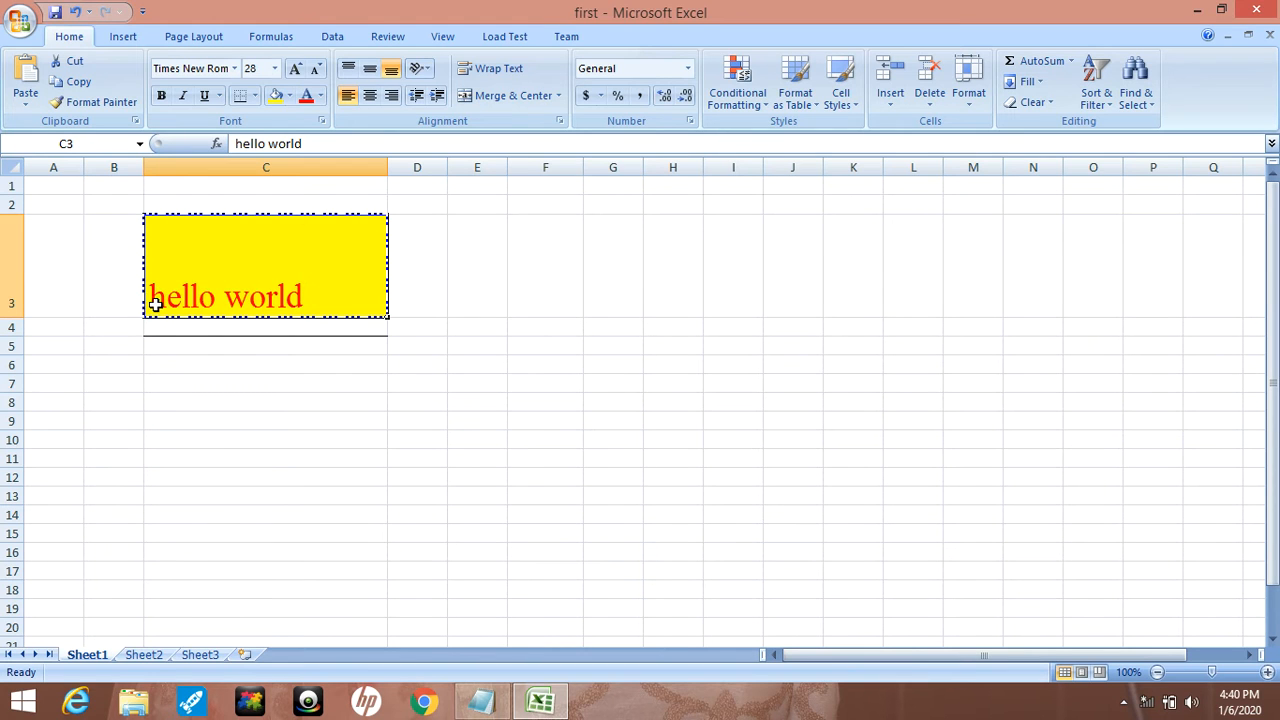
{"action": "left_click", "coordinate": [349, 98]}
{"action": "left_click", "coordinate": [349, 98]}
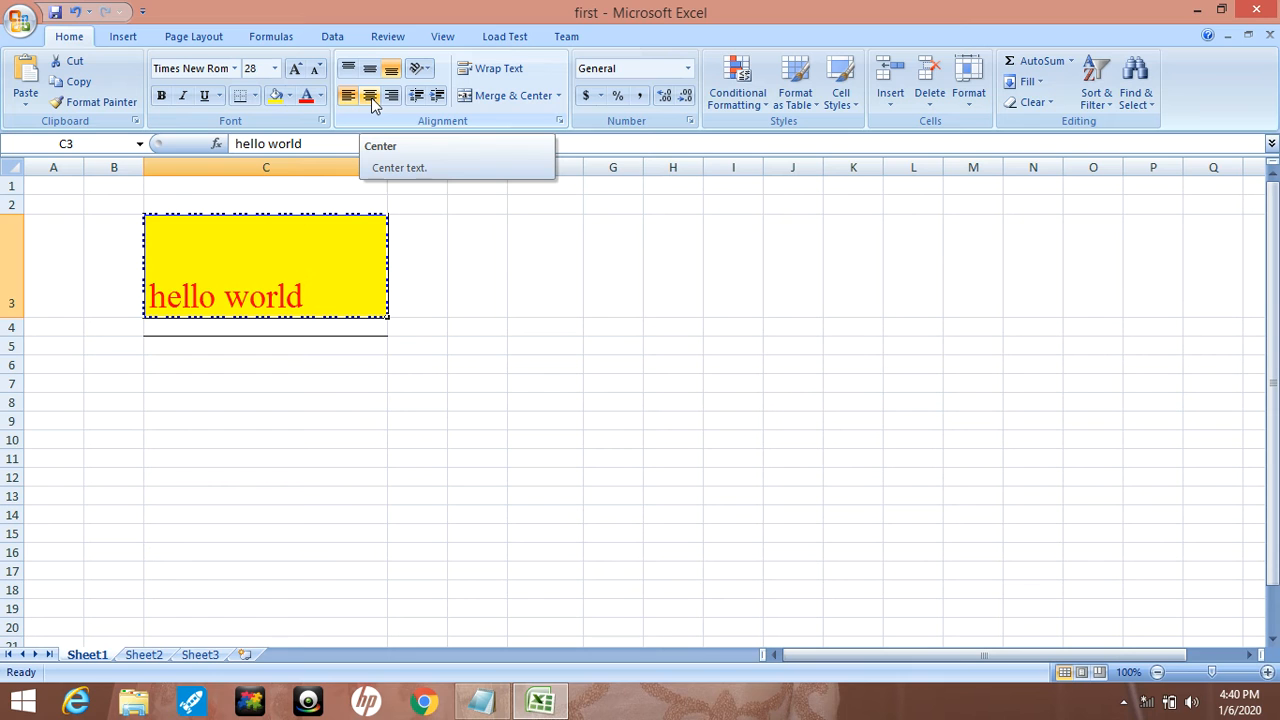
{"action": "left_click", "coordinate": [372, 104]}
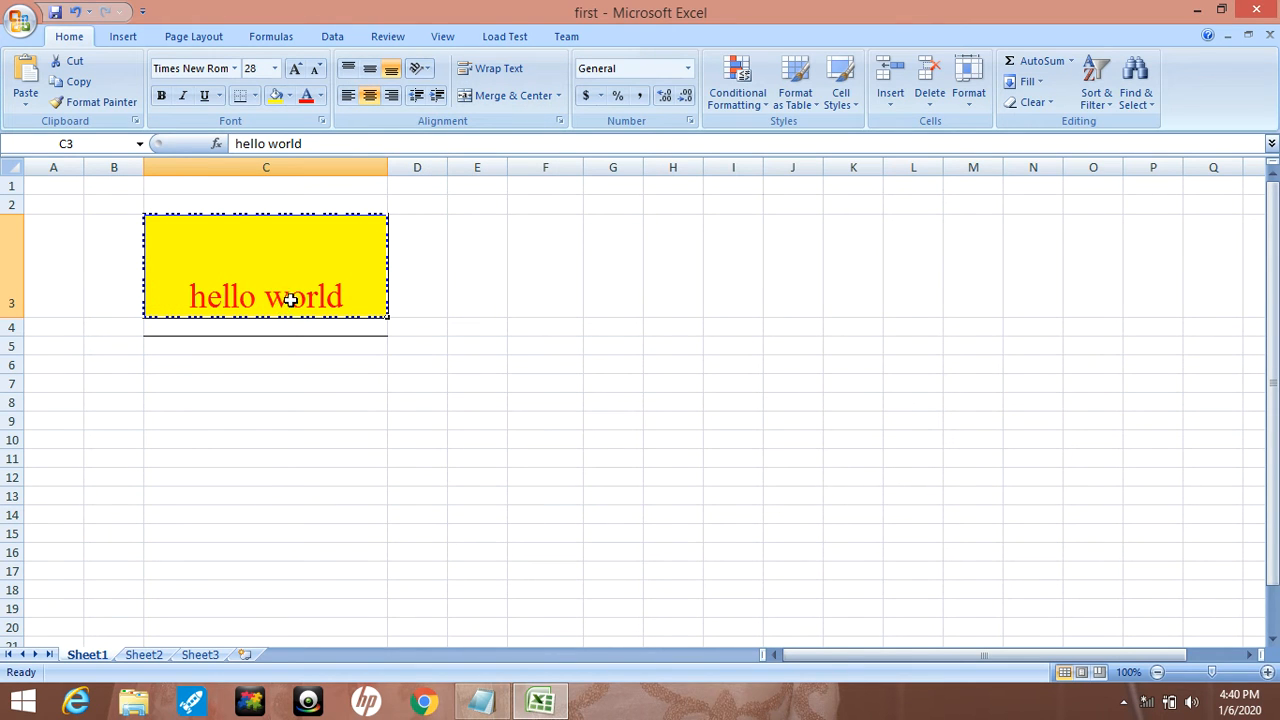
{"action": "left_click", "coordinate": [392, 96]}
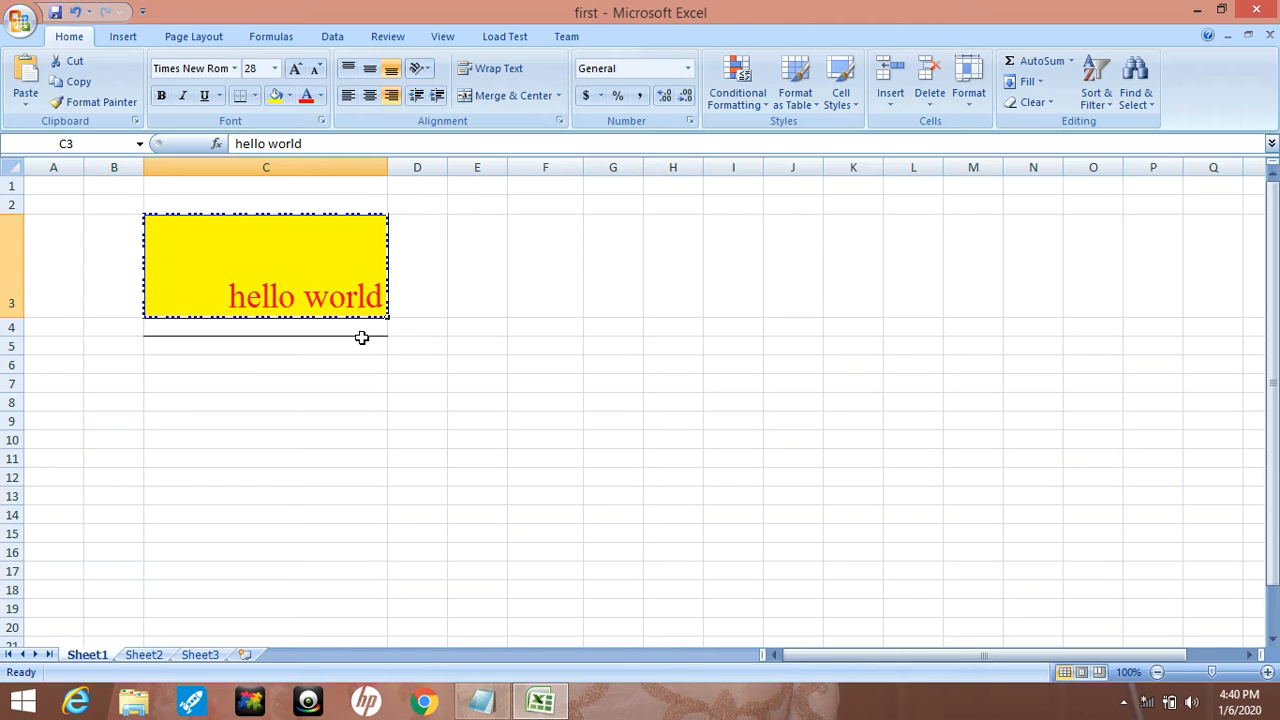
Step: Switch the right-aligned text in C3 between middle, top and bottom vertical alignment, ending at bottom
{"action": "left_click", "coordinate": [369, 68]}
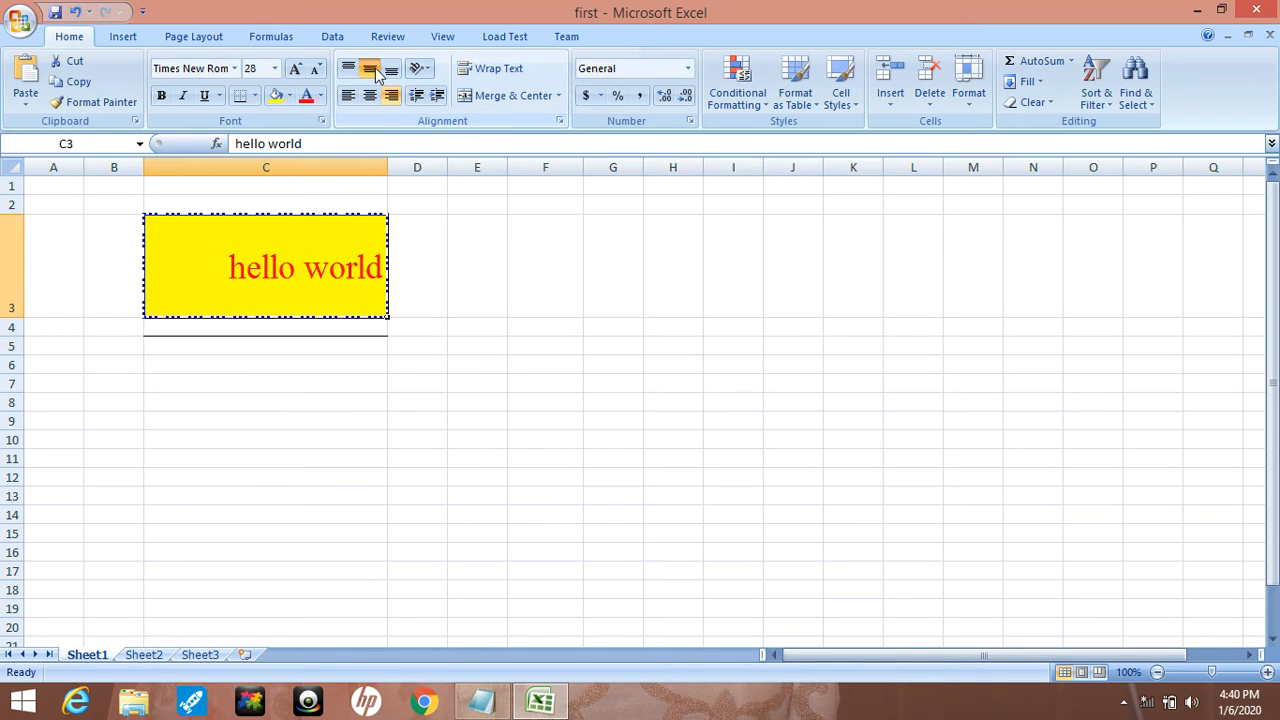
{"action": "left_click", "coordinate": [347, 72]}
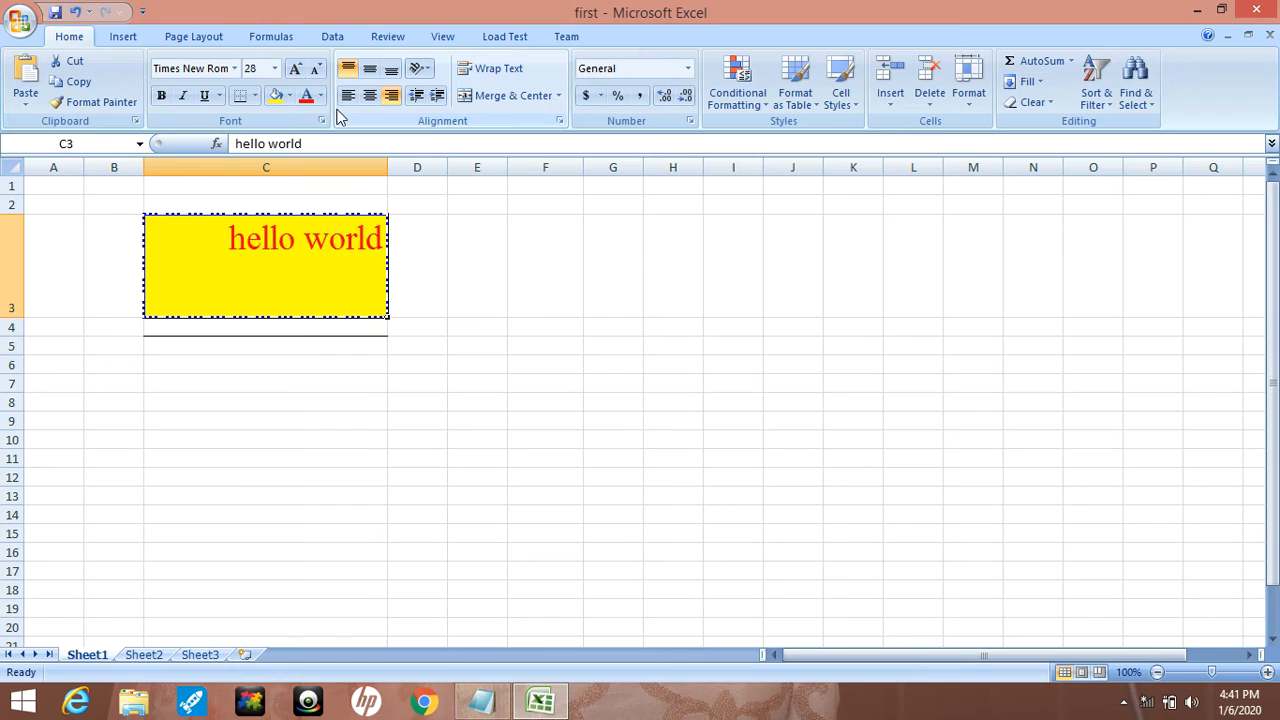
{"action": "left_click", "coordinate": [347, 70]}
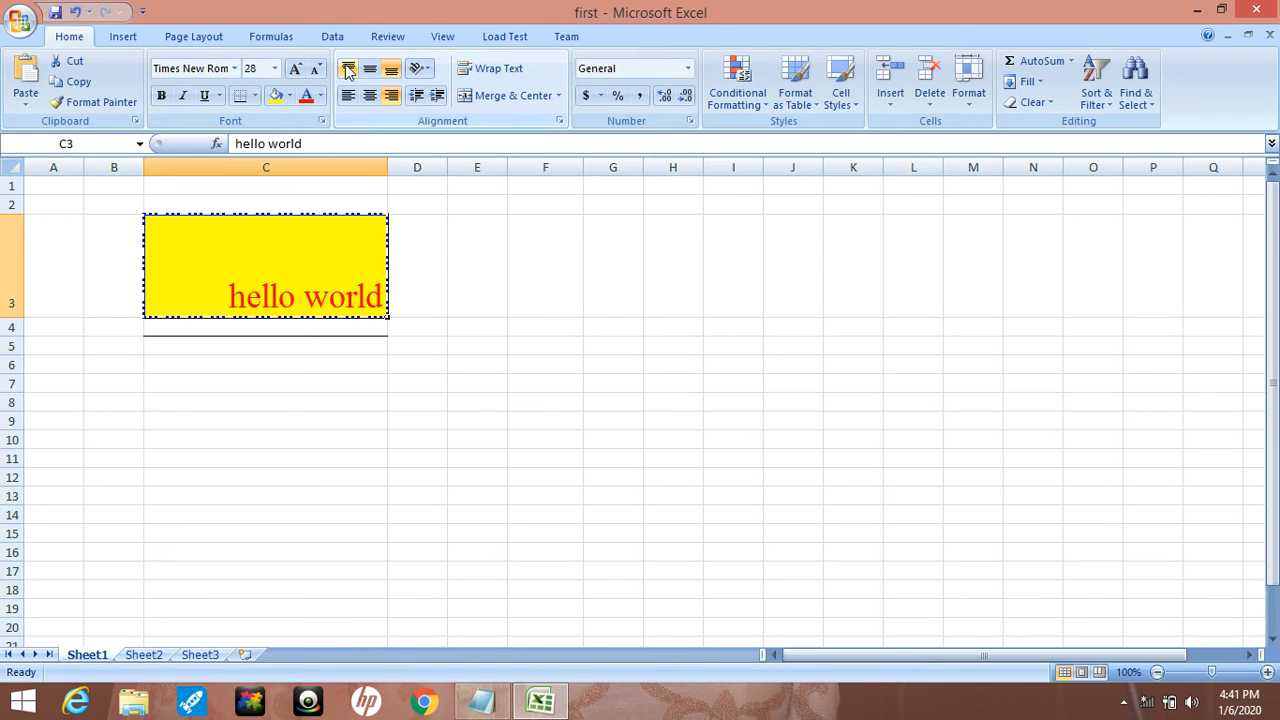
{"action": "left_click", "coordinate": [368, 70]}
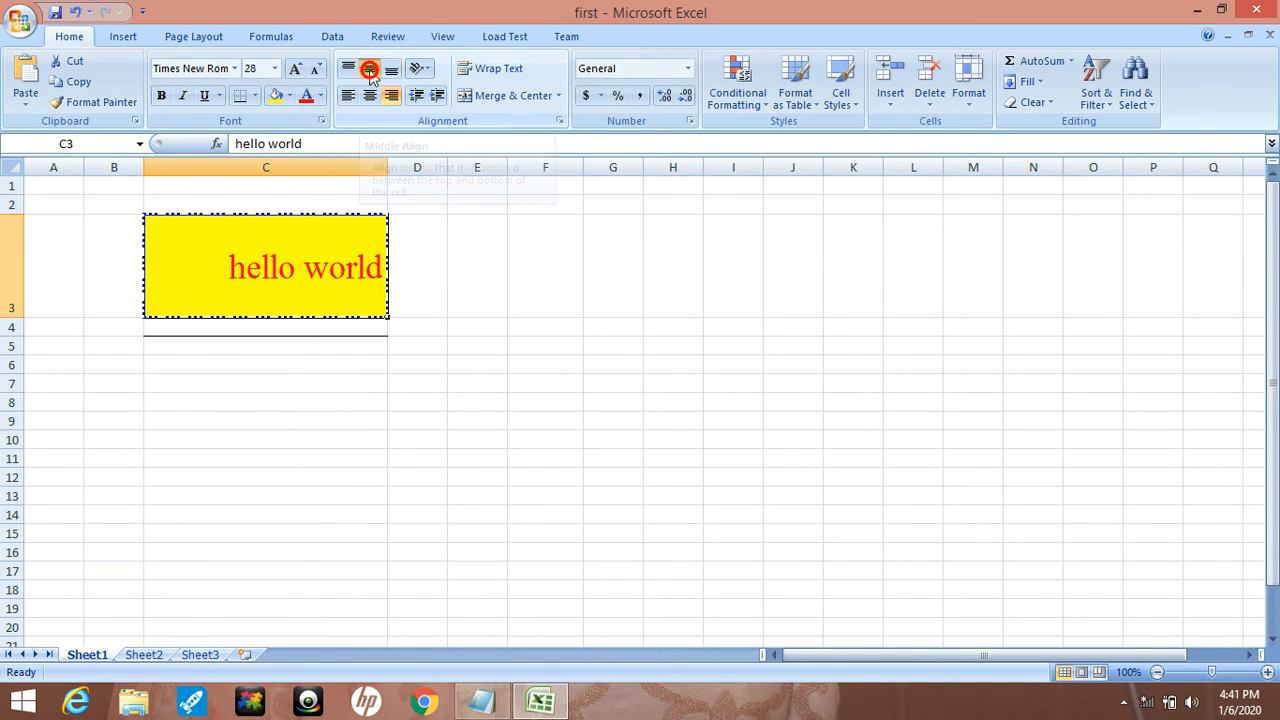
{"action": "left_click", "coordinate": [392, 74]}
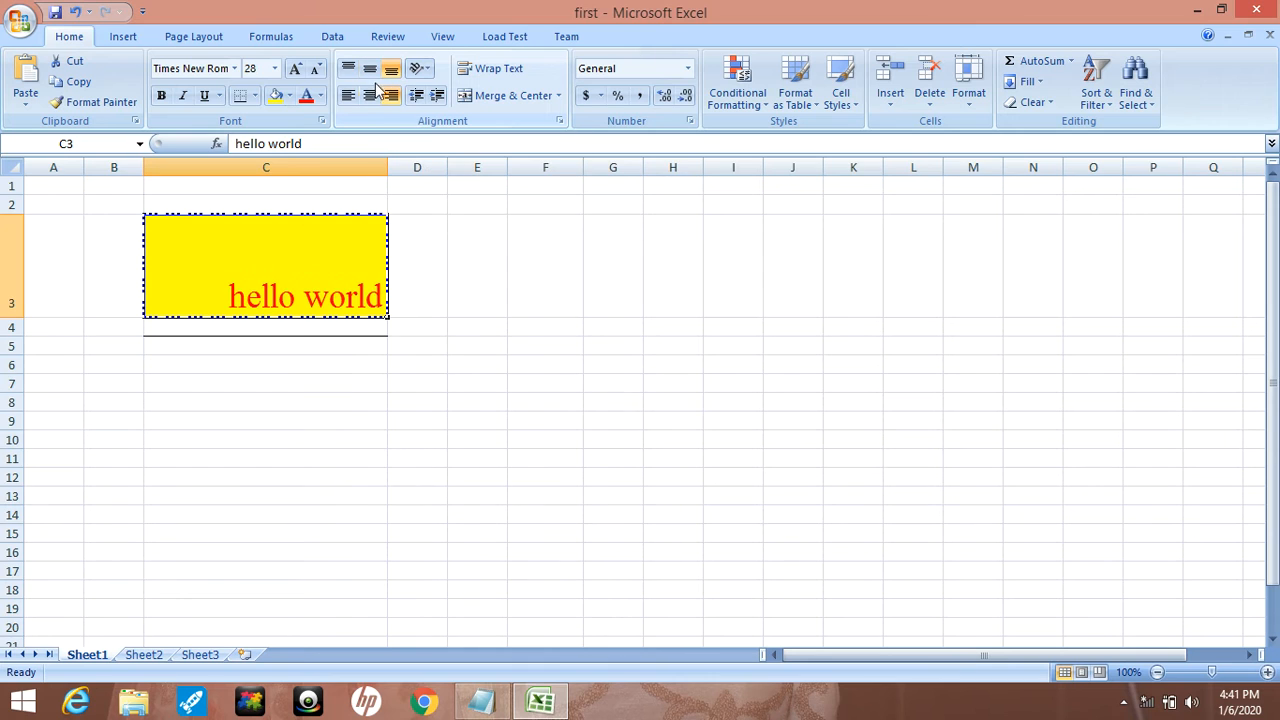
Step: Set the bottom-aligned text in C3 to left, center and right horizontal alignment in turn
{"action": "left_click", "coordinate": [346, 97]}
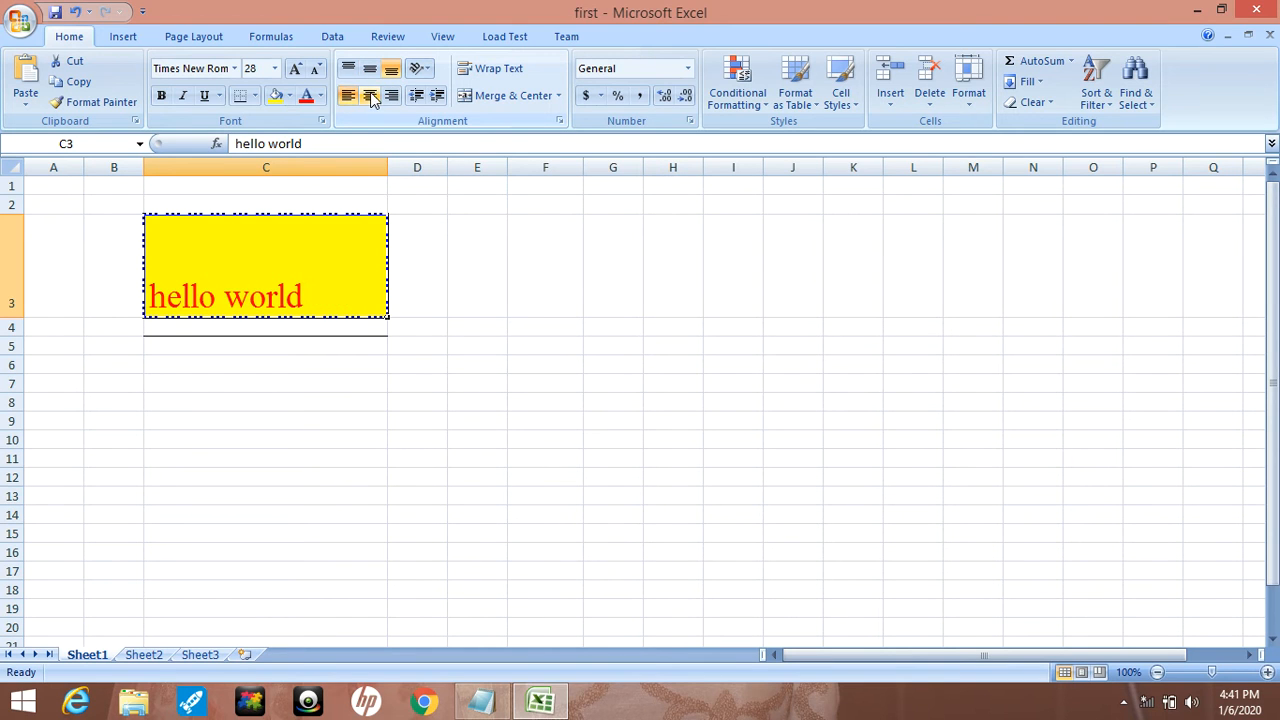
{"action": "left_click", "coordinate": [370, 96]}
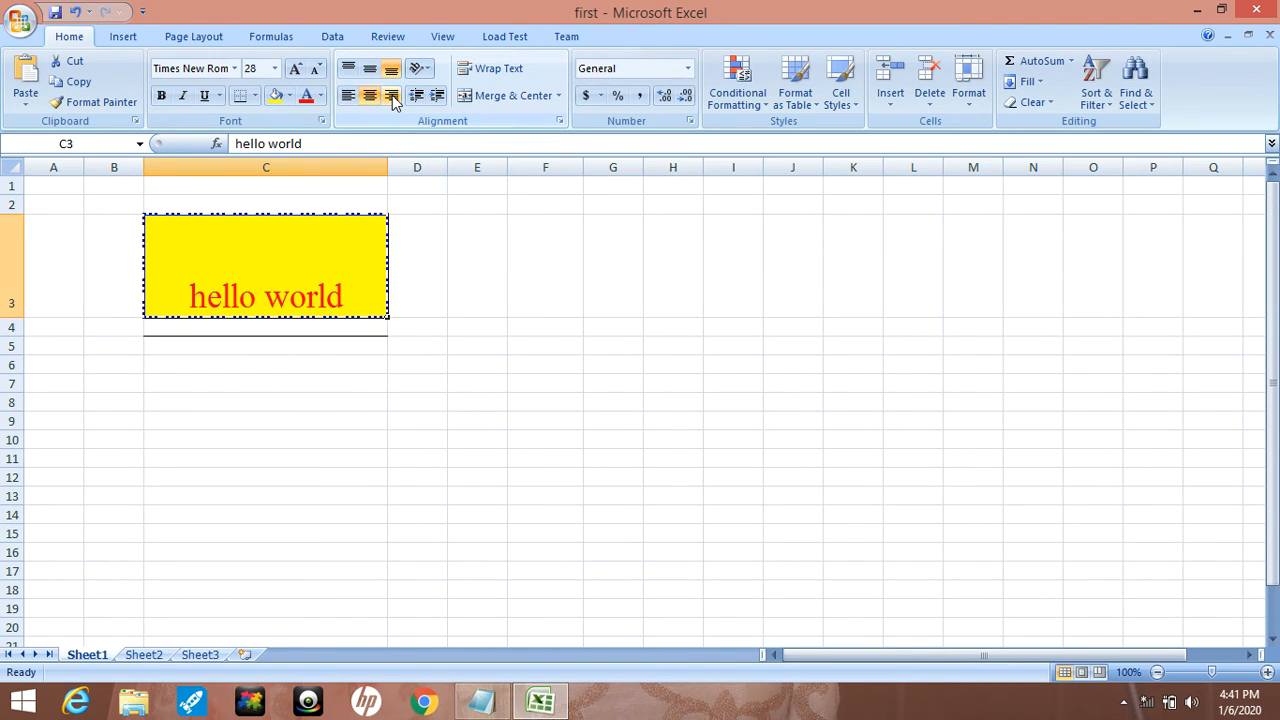
{"action": "left_click", "coordinate": [392, 95]}
Step: Middle-align the hello world text in C3 vertically, center it horizontally, and finish with left alignment
{"action": "left_click", "coordinate": [369, 78]}
{"action": "left_click", "coordinate": [373, 93]}
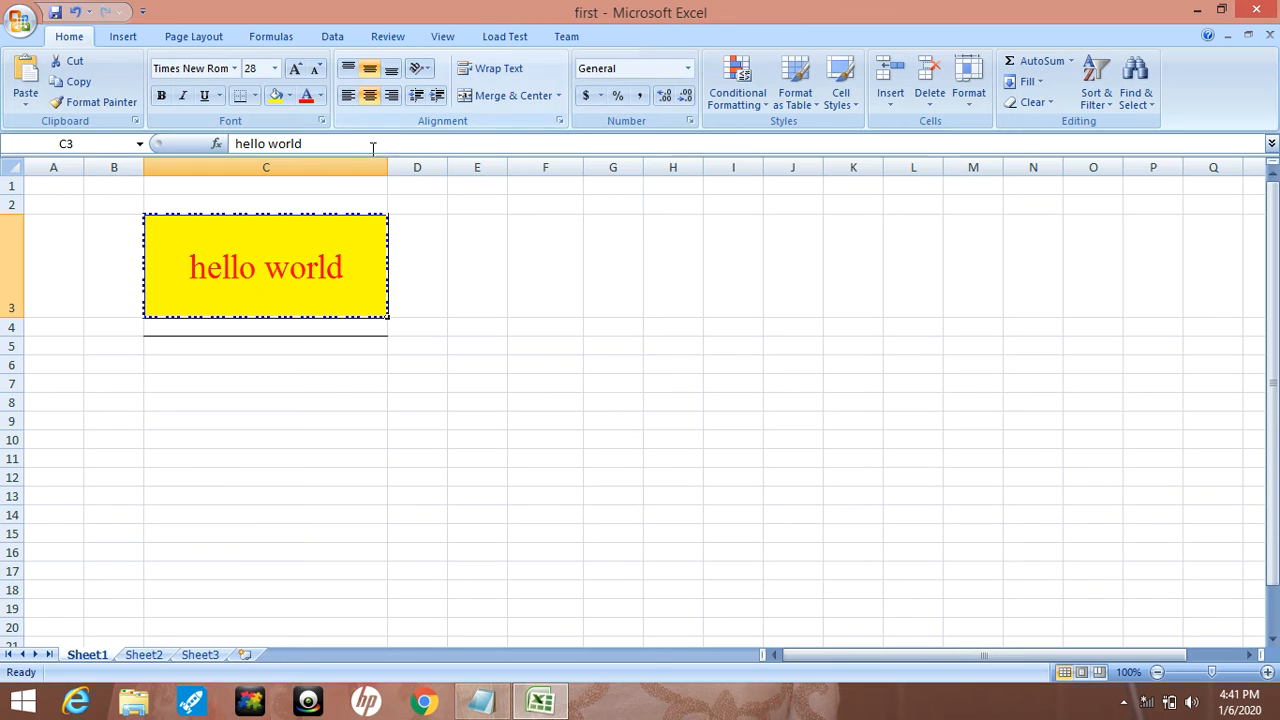
{"action": "left_click", "coordinate": [352, 95]}
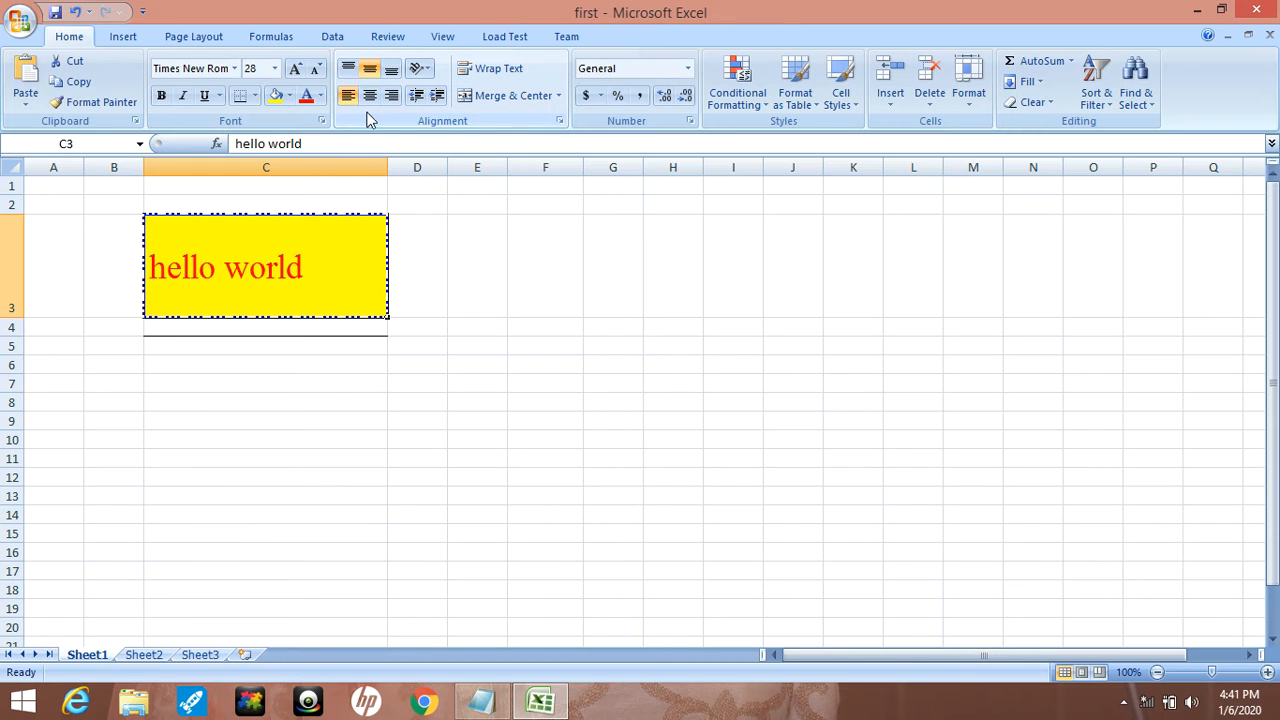
Step: Increase the indent of the left-aligned hello world text in C3 by six levels
{"action": "left_click", "coordinate": [440, 97]}
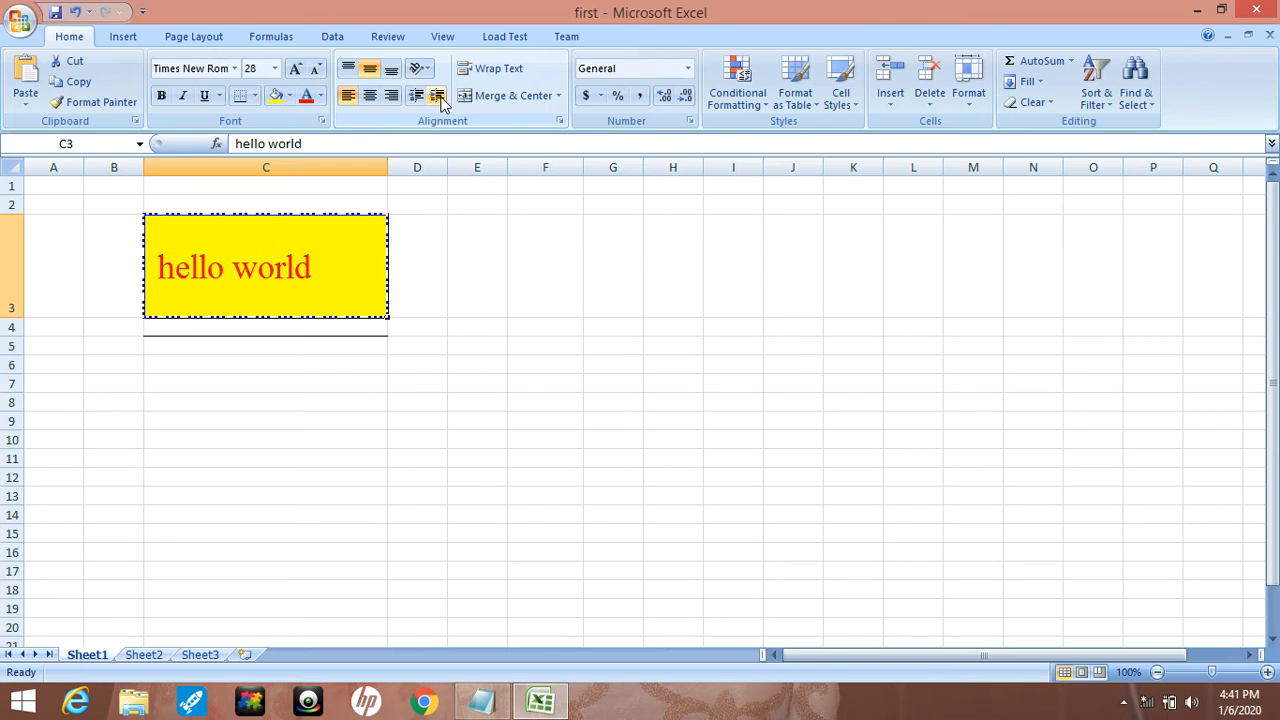
{"action": "left_click", "coordinate": [438, 97]}
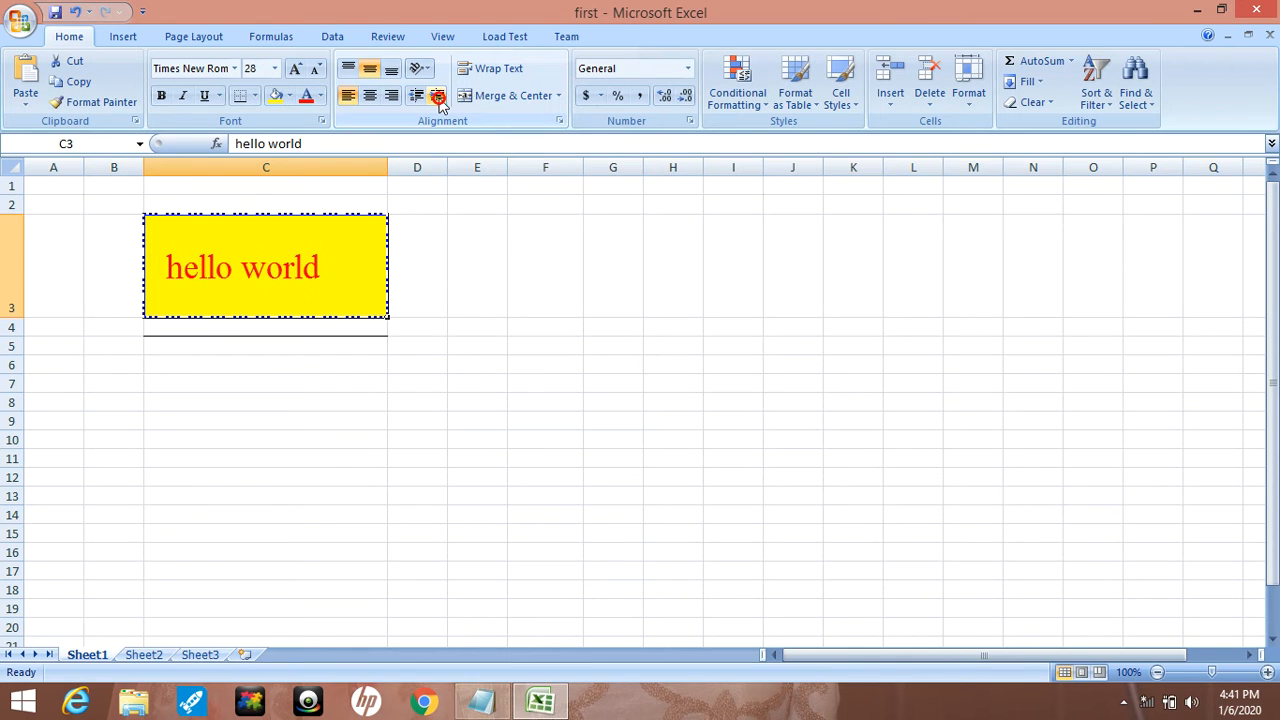
{"action": "left_click", "coordinate": [438, 97]}
{"action": "left_click", "coordinate": [438, 97]}
{"action": "left_click", "coordinate": [438, 97]}
{"action": "left_click", "coordinate": [438, 97]}
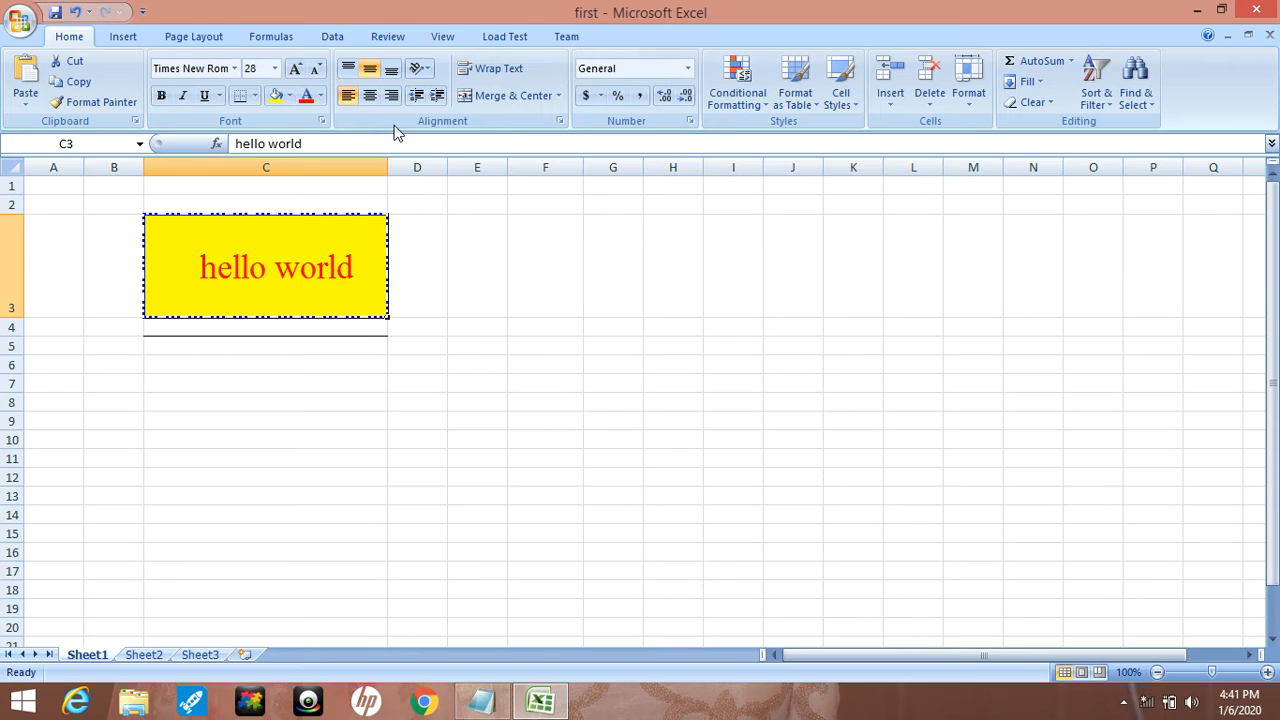
Step: Decrease the indent of the hello world text in C3 back to the cell's left edge
{"action": "left_click", "coordinate": [415, 96]}
{"action": "left_click", "coordinate": [415, 96]}
{"action": "left_click", "coordinate": [415, 96]}
{"action": "left_click", "coordinate": [415, 96]}
{"action": "left_click", "coordinate": [415, 96]}
{"action": "left_click", "coordinate": [415, 97]}
Step: Indent the hello world text in C3 again to level 6
{"action": "left_click", "coordinate": [437, 97]}
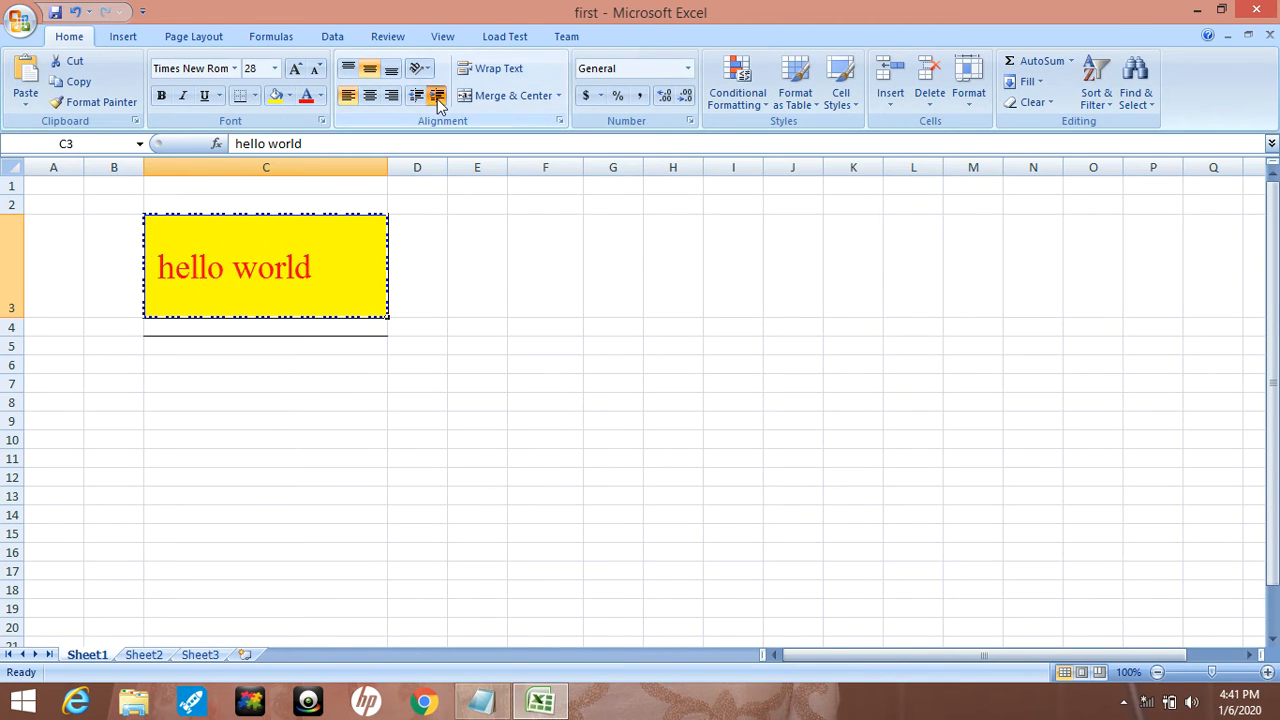
{"action": "left_click", "coordinate": [437, 96]}
{"action": "left_click", "coordinate": [437, 96]}
{"action": "left_click", "coordinate": [437, 96]}
{"action": "left_click", "coordinate": [437, 96]}
{"action": "left_click", "coordinate": [437, 96]}
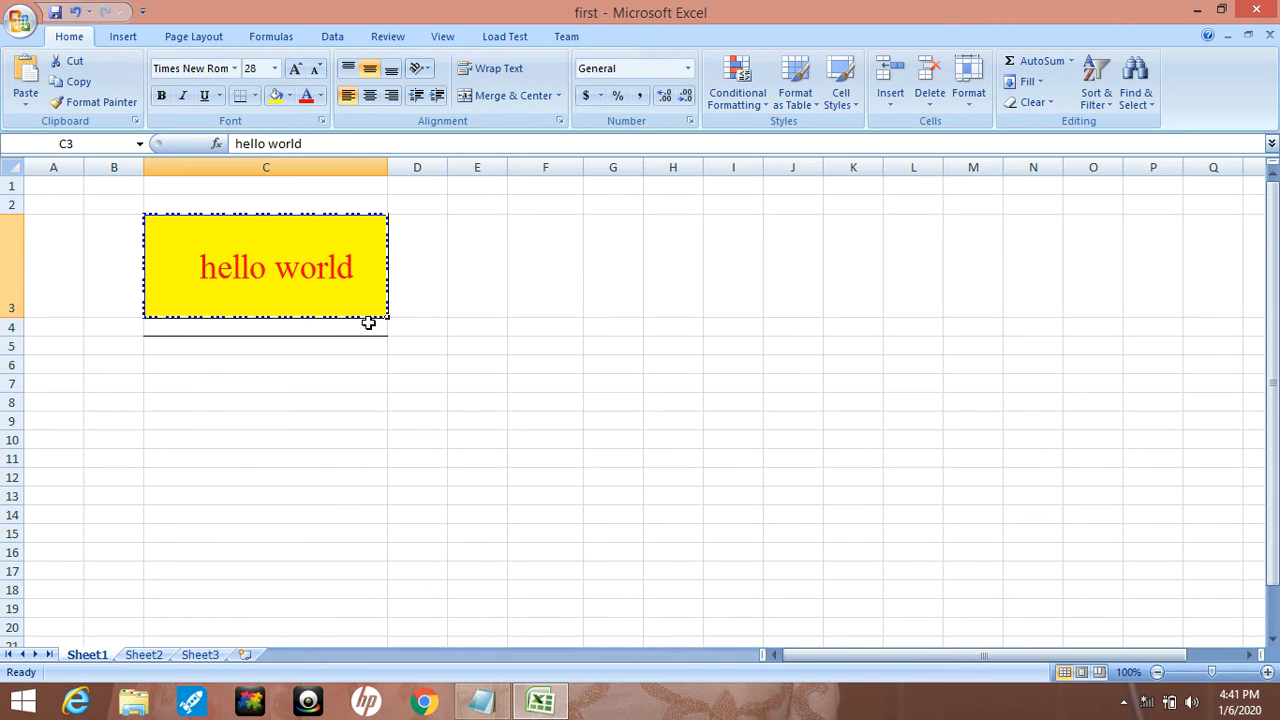
Step: Set the text orientation of cell C3 to 40 degrees through Format Cell Alignment
{"action": "left_click", "coordinate": [425, 72]}
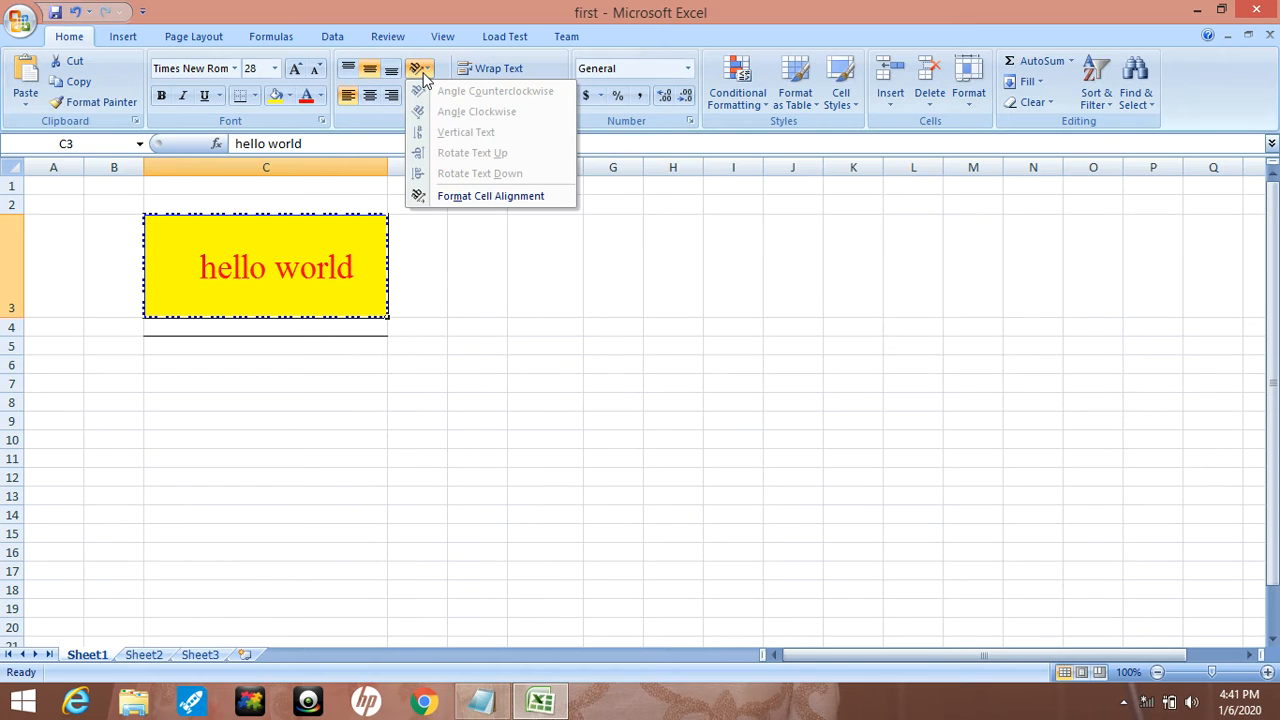
{"action": "left_click", "coordinate": [309, 270]}
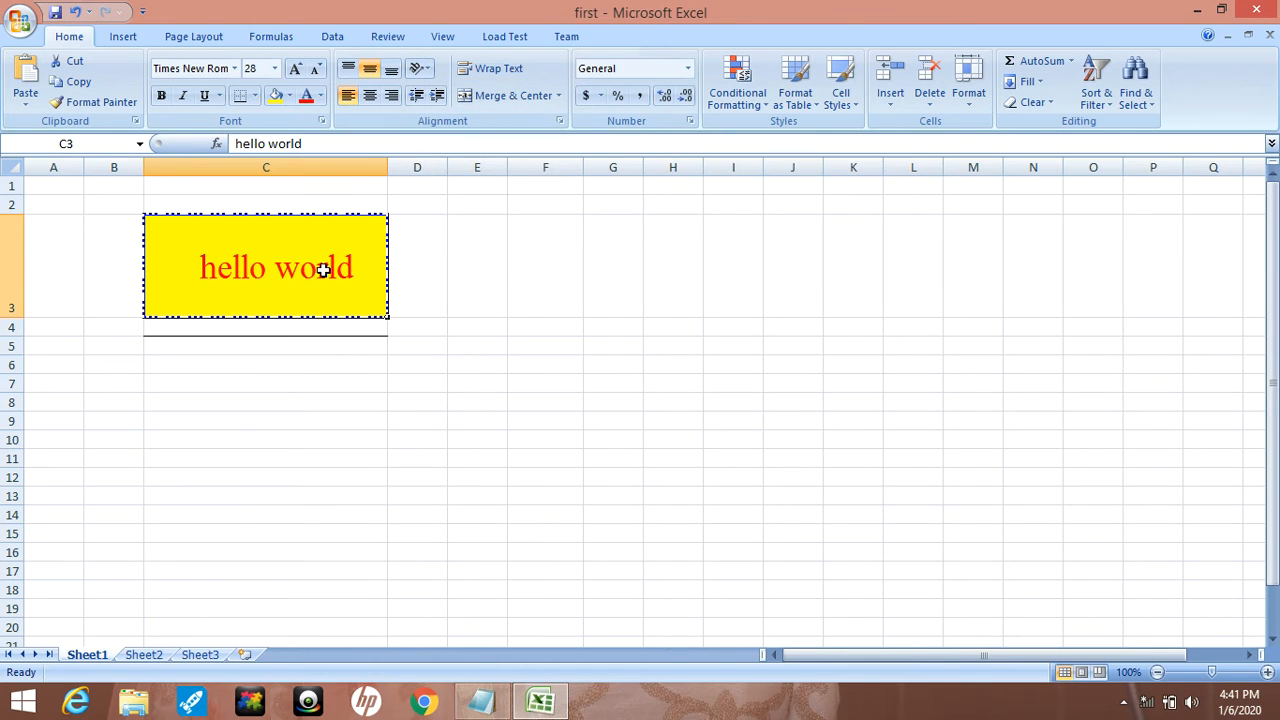
{"action": "left_click", "coordinate": [423, 75]}
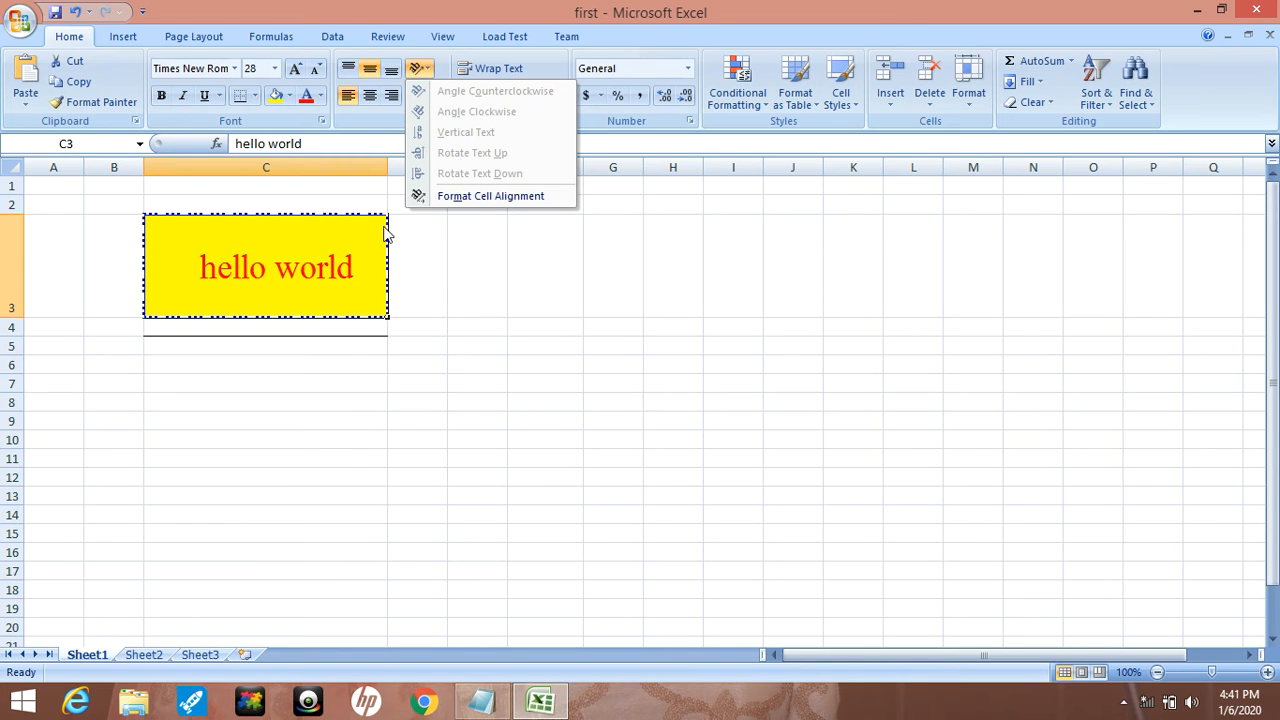
{"action": "left_click", "coordinate": [450, 196]}
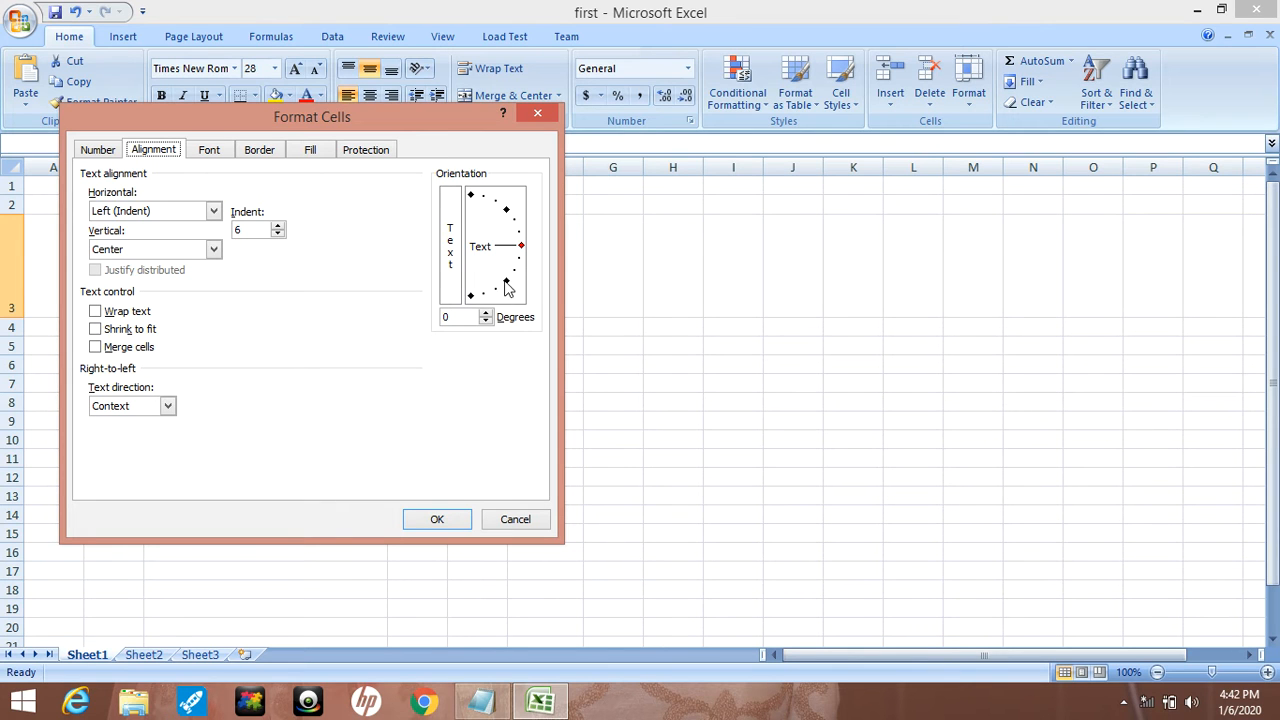
{"action": "left_click_drag", "start_coordinate": [524, 253], "coordinate": [511, 222]}
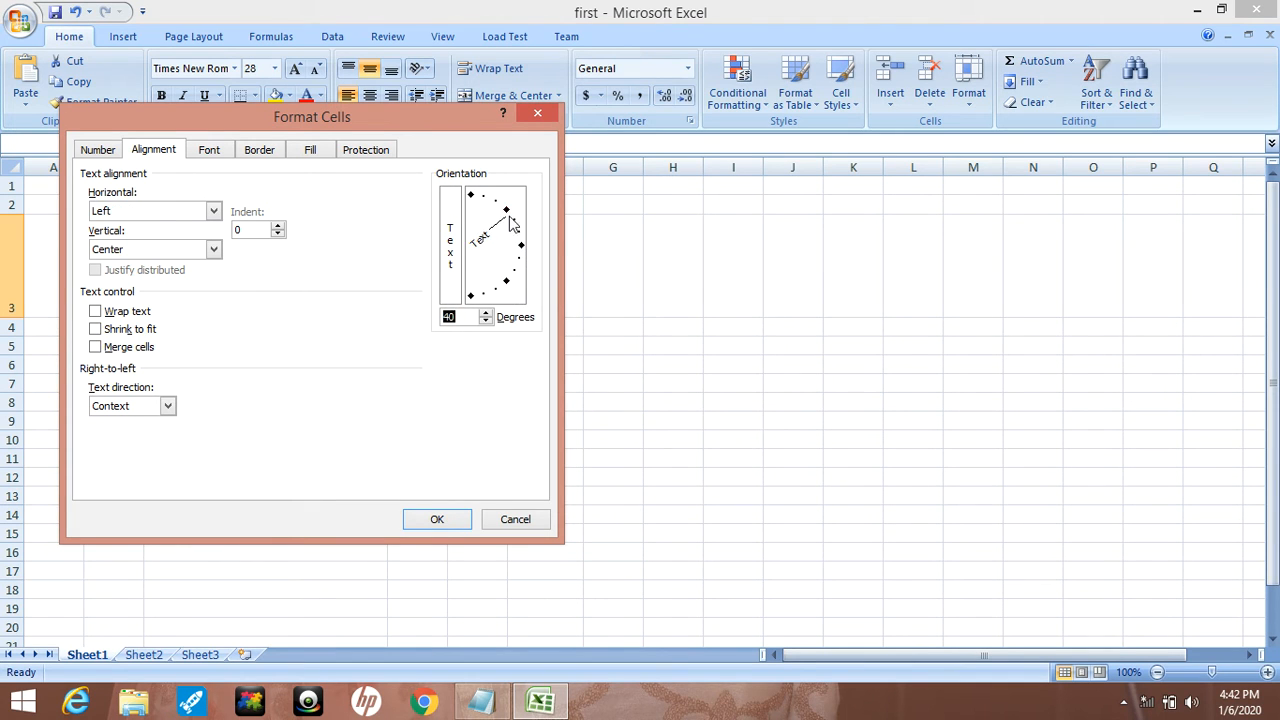
{"action": "left_click", "coordinate": [437, 520]}
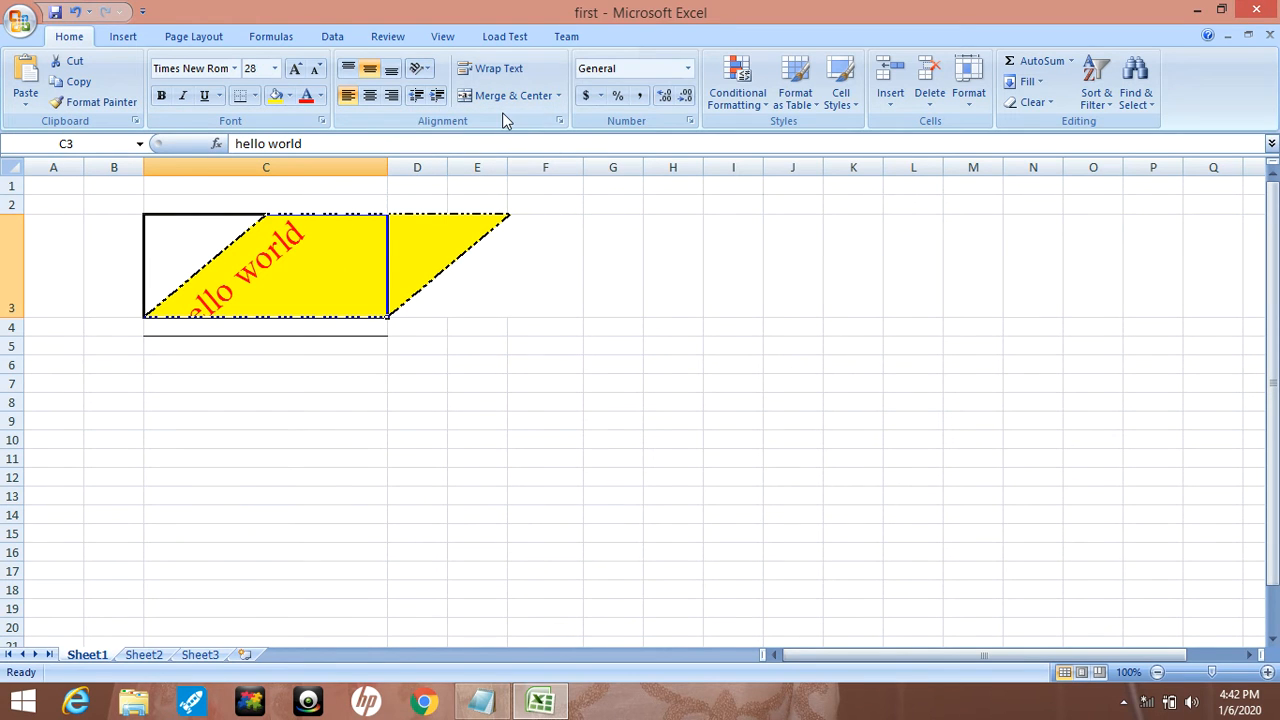
Step: Apply the Angle Counterclockwise orientation to the text in C3, followed by Angle Clockwise
{"action": "left_click", "coordinate": [426, 69]}
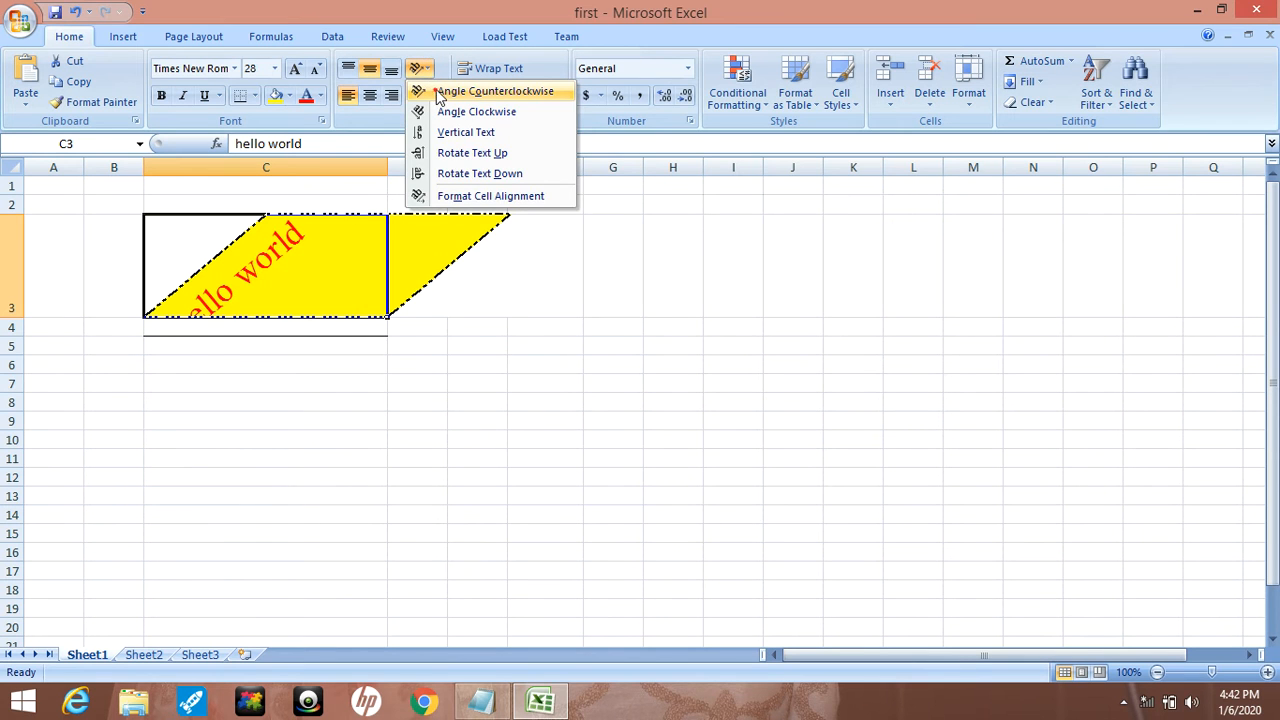
{"action": "left_click", "coordinate": [440, 92]}
{"action": "left_click", "coordinate": [427, 71]}
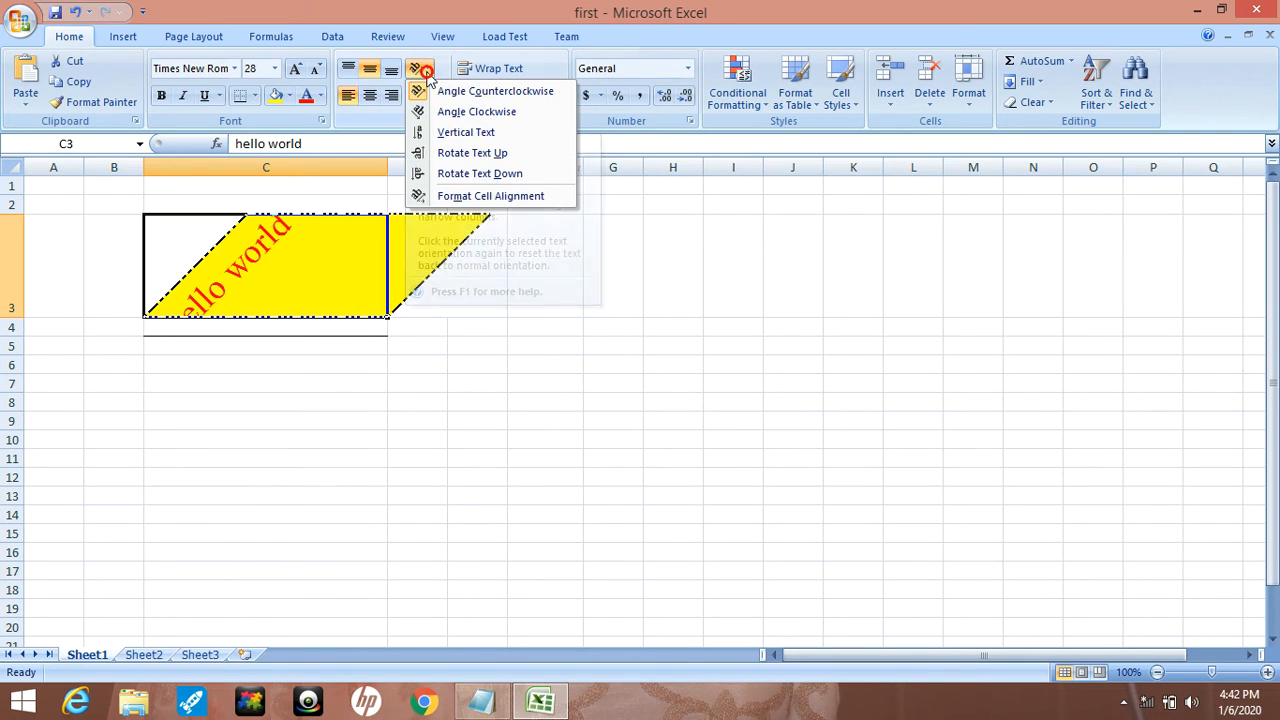
{"action": "left_click", "coordinate": [477, 112]}
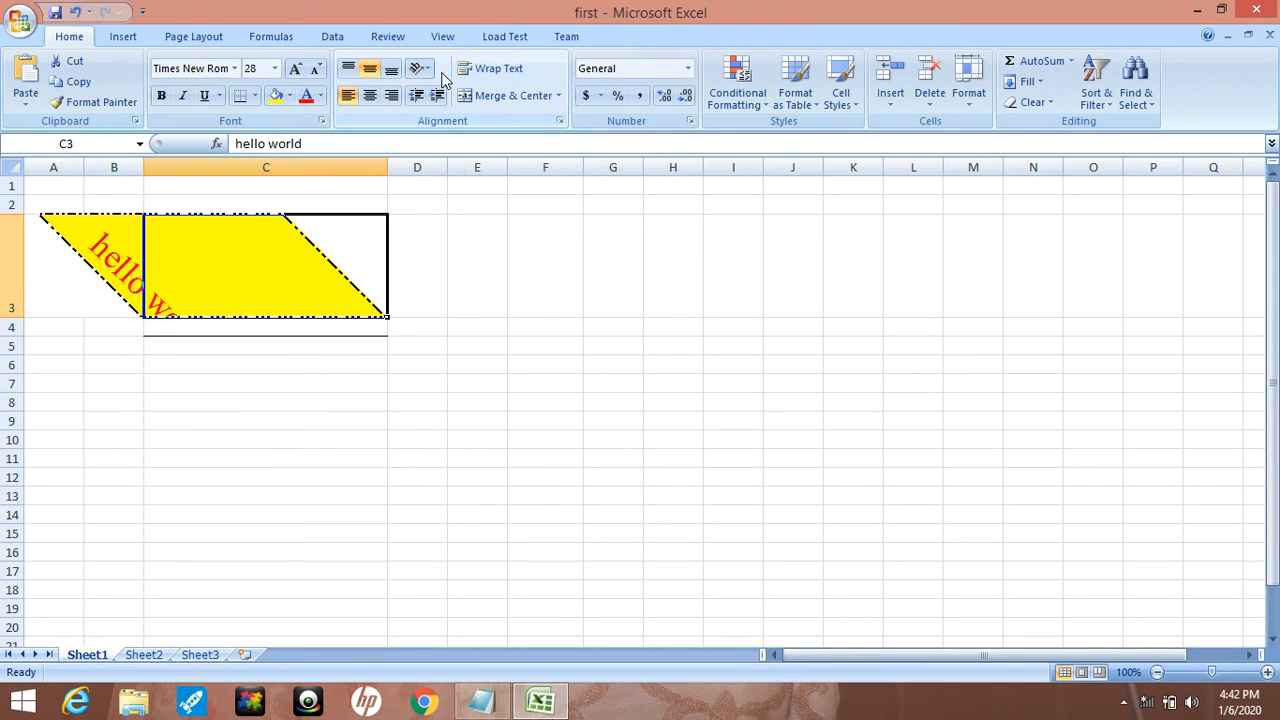
Step: Switch the text in C3 to Vertical Text and make row 3 much taller to show more letters
{"action": "left_click", "coordinate": [420, 70]}
{"action": "left_click", "coordinate": [447, 137]}
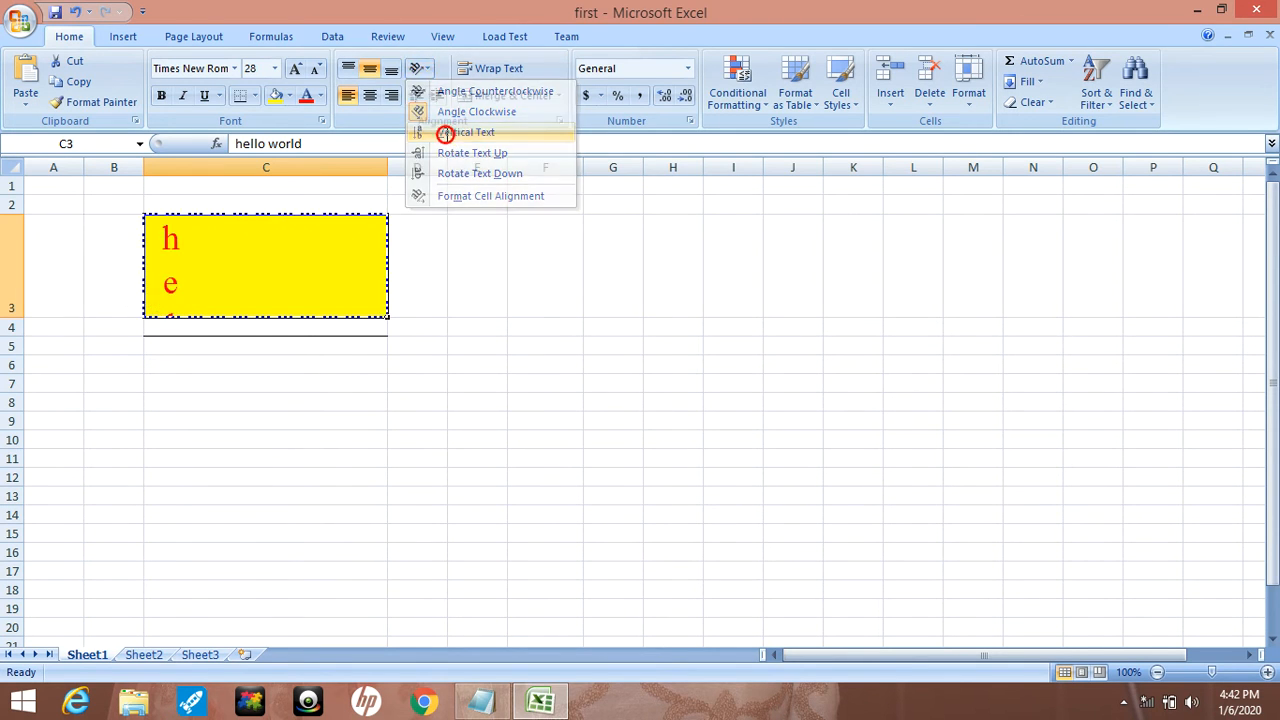
{"action": "left_click_drag", "start_coordinate": [10, 316], "coordinate": [8, 518]}
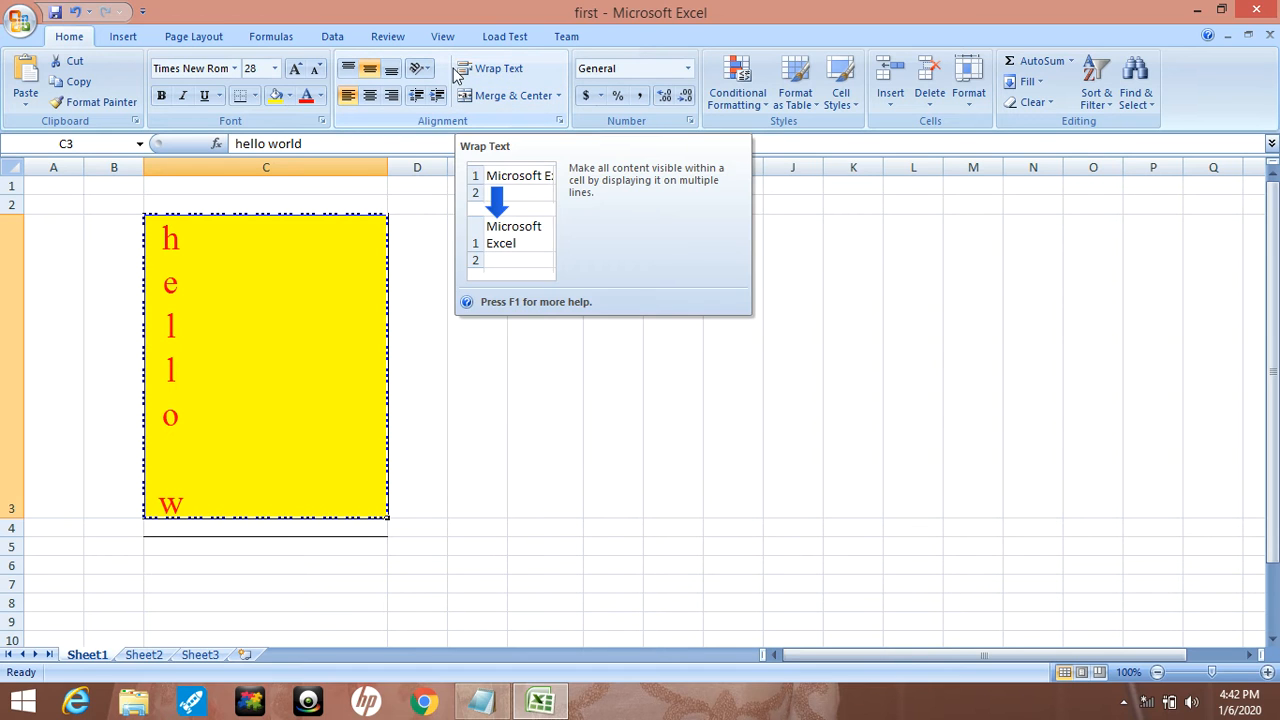
Step: Rotate the text in C3 up, and after that rotate it down
{"action": "left_click", "coordinate": [421, 70]}
{"action": "left_click", "coordinate": [437, 155]}
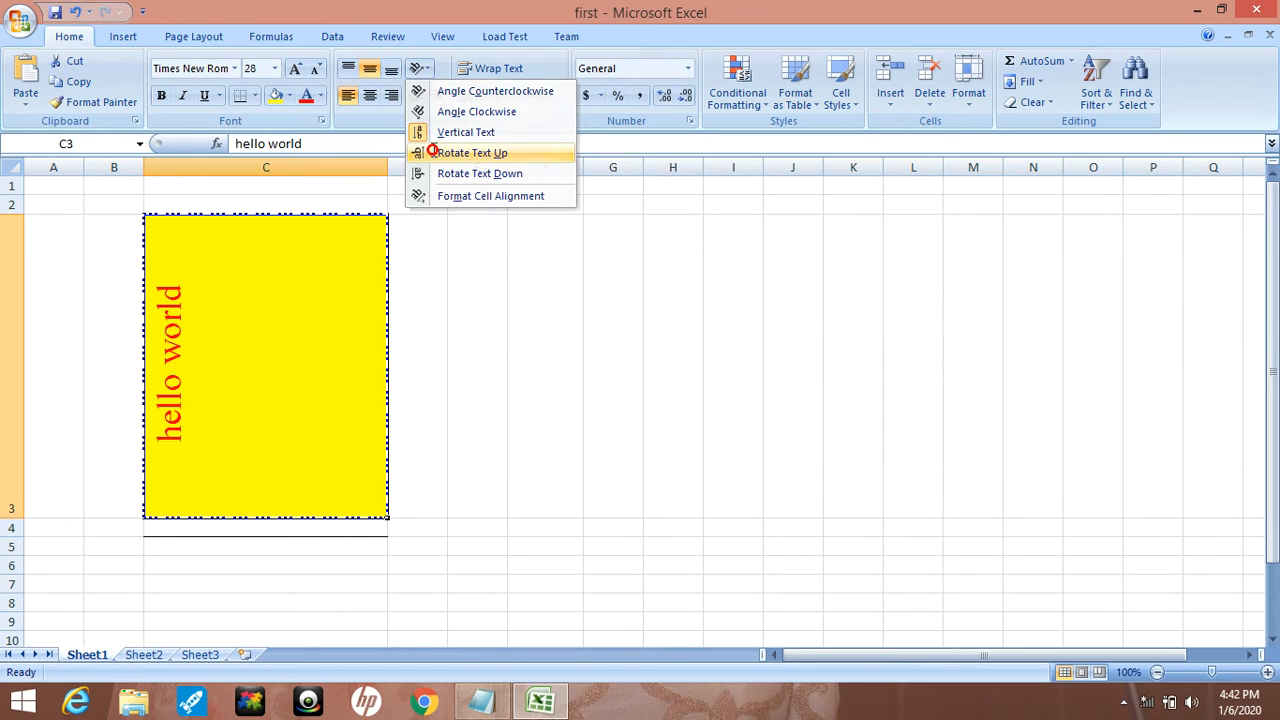
{"action": "left_click", "coordinate": [432, 78]}
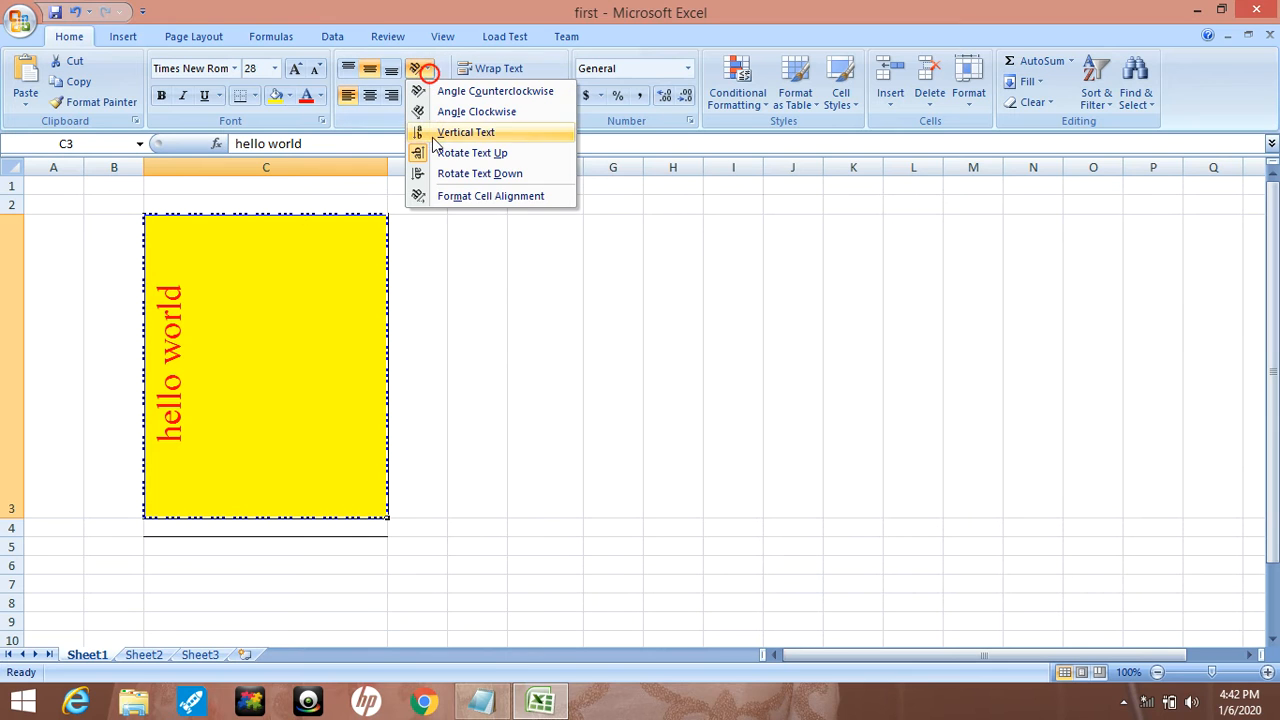
{"action": "left_click", "coordinate": [440, 172]}
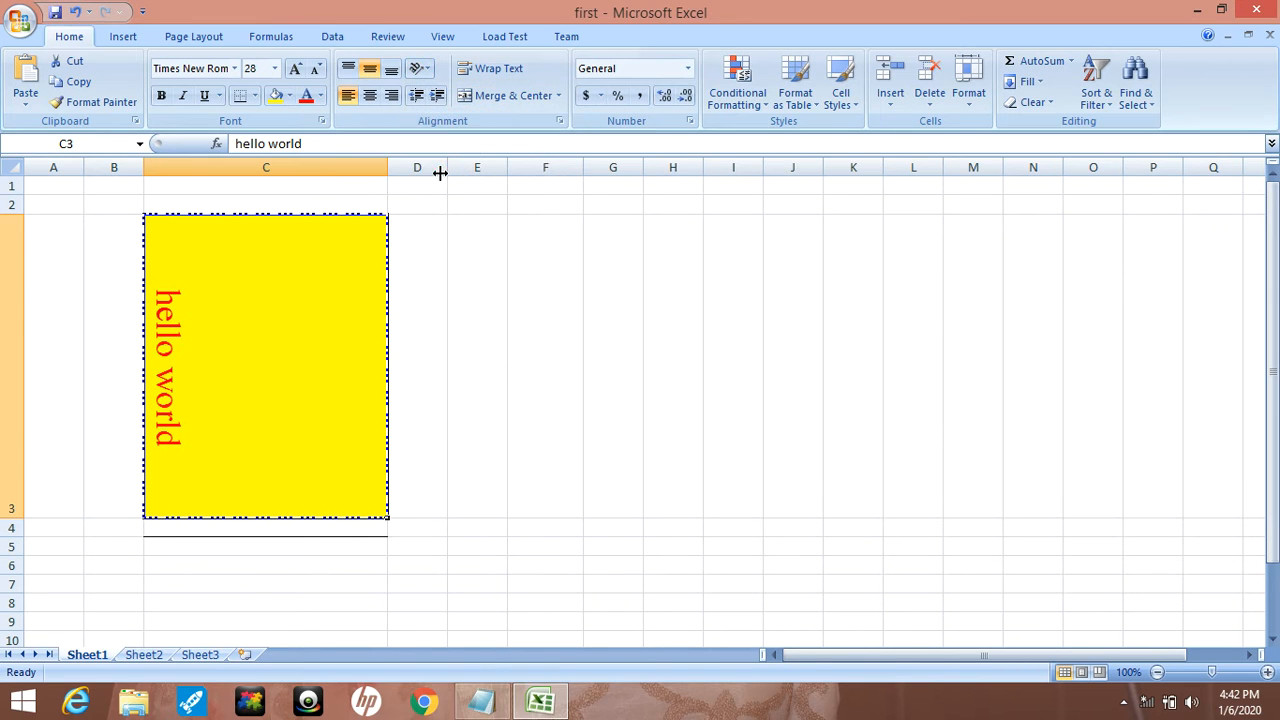
Step: Angle the text in C3 counterclockwise, and reset its orientation to 0 degrees in the cell alignment settings
{"action": "left_click", "coordinate": [426, 70]}
{"action": "left_click", "coordinate": [462, 96]}
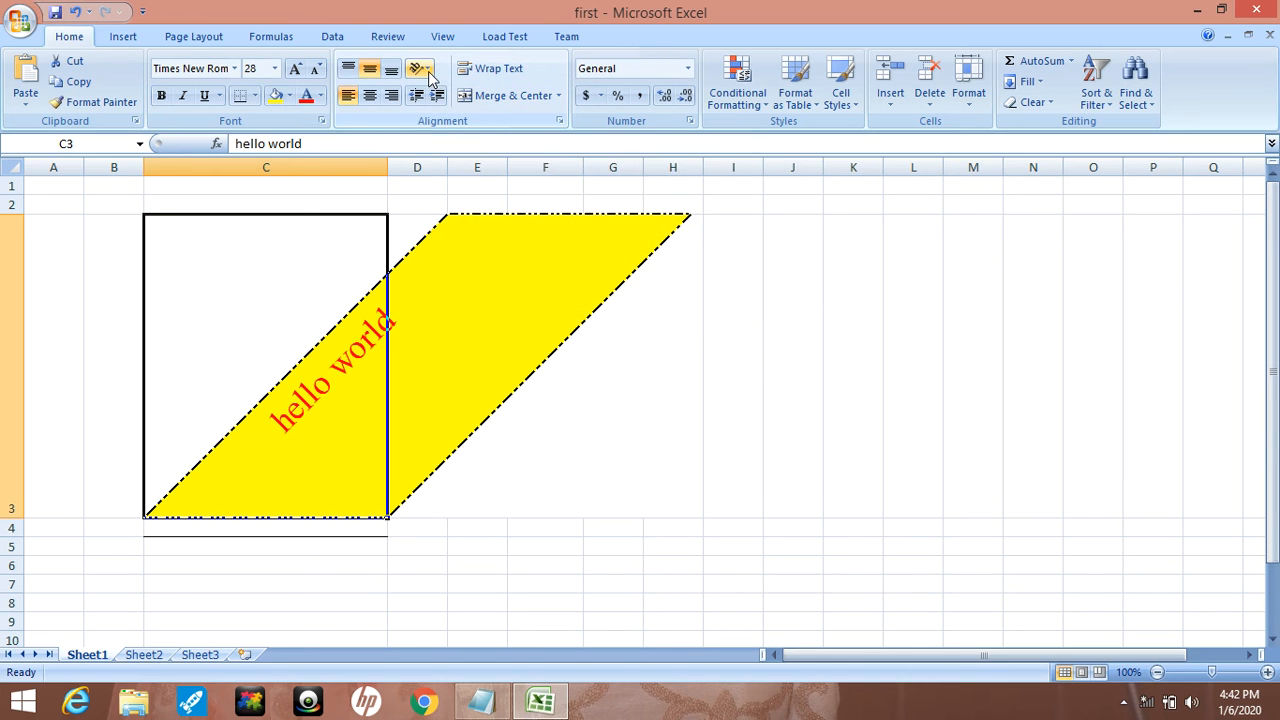
{"action": "left_click", "coordinate": [424, 70]}
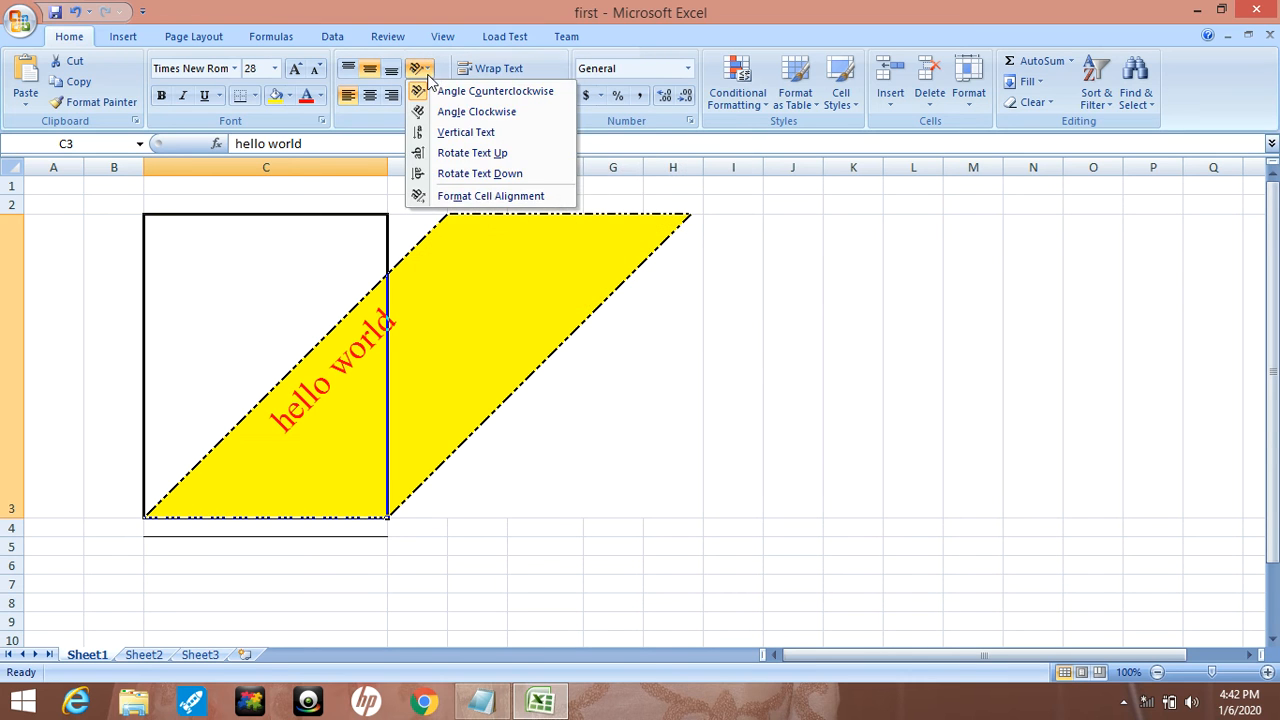
{"action": "left_click", "coordinate": [463, 198]}
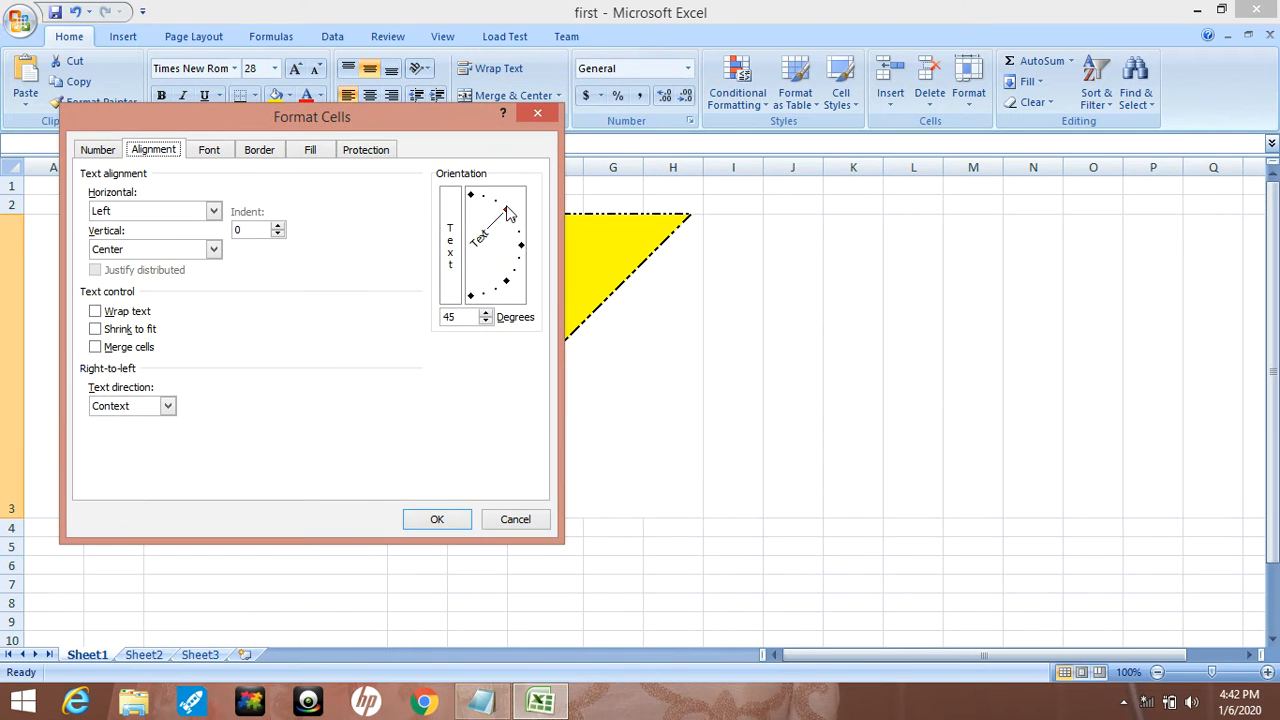
{"action": "left_click_drag", "start_coordinate": [463, 316], "coordinate": [419, 316]}
{"action": "type", "text": "0"}
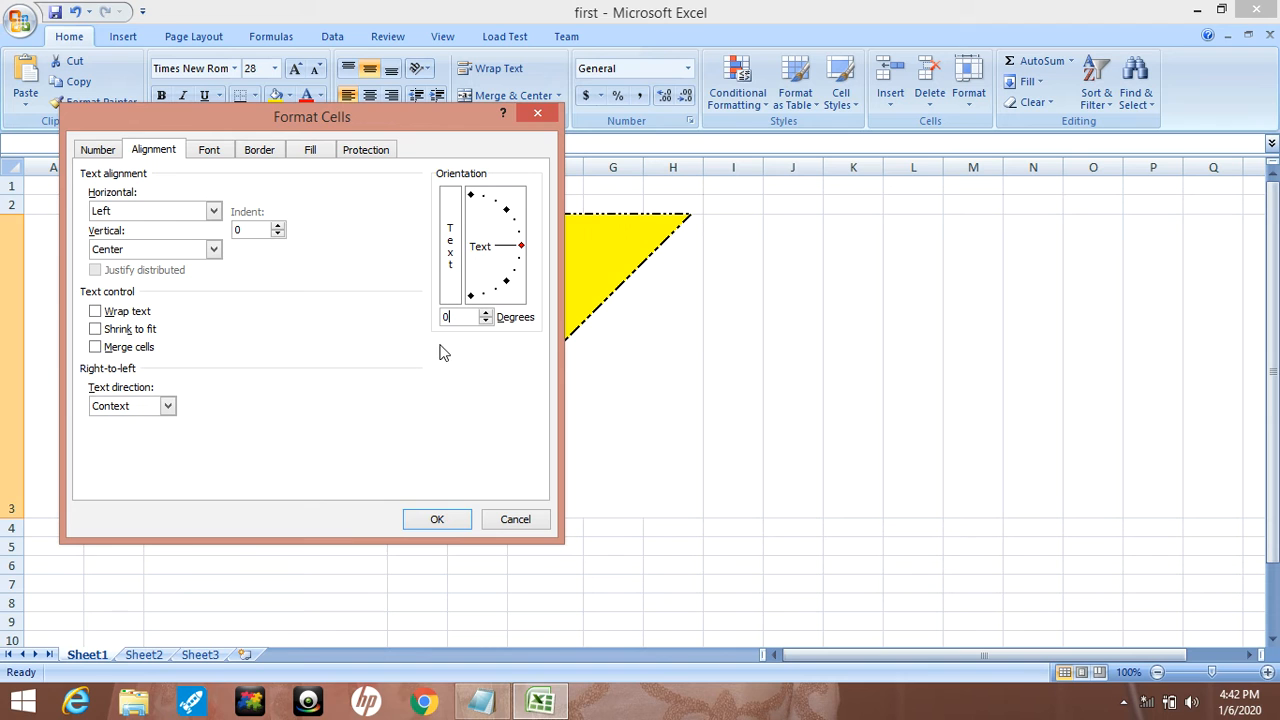
{"action": "left_click", "coordinate": [451, 516]}
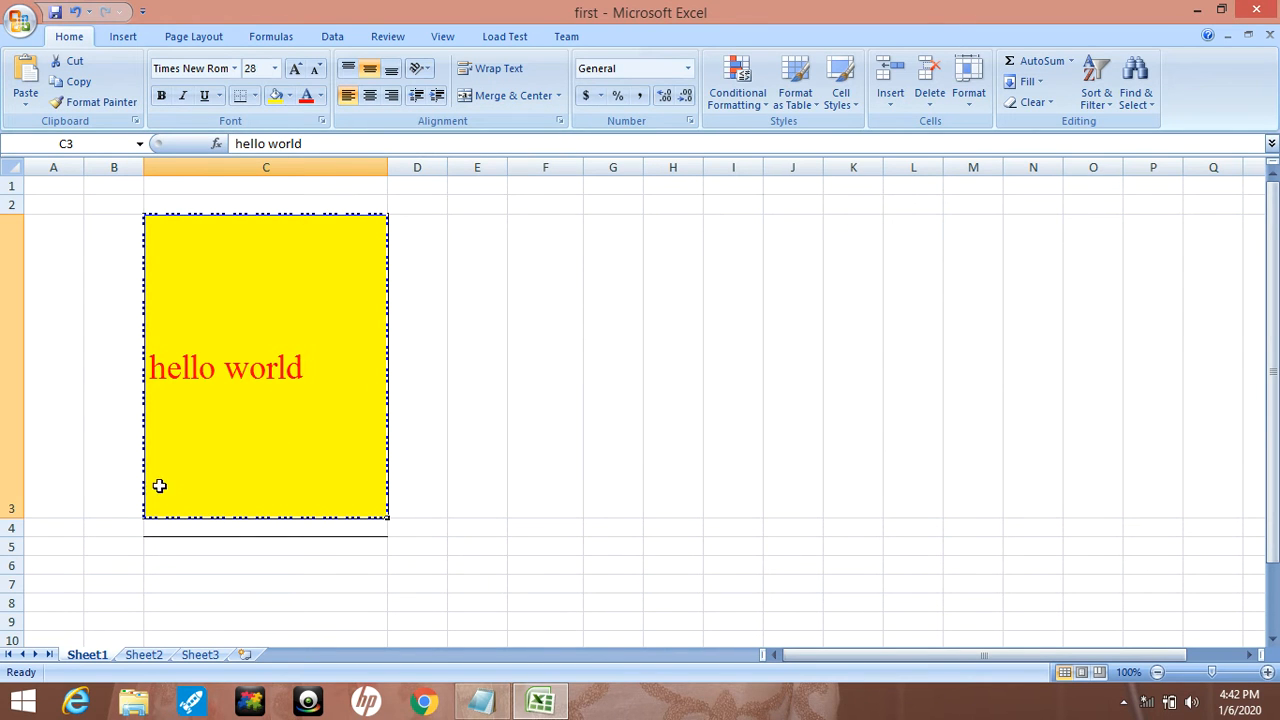
Step: Shorten row 3 and narrow column C until the hello world text overflows cell C3
{"action": "left_click_drag", "start_coordinate": [9, 521], "coordinate": [16, 331]}
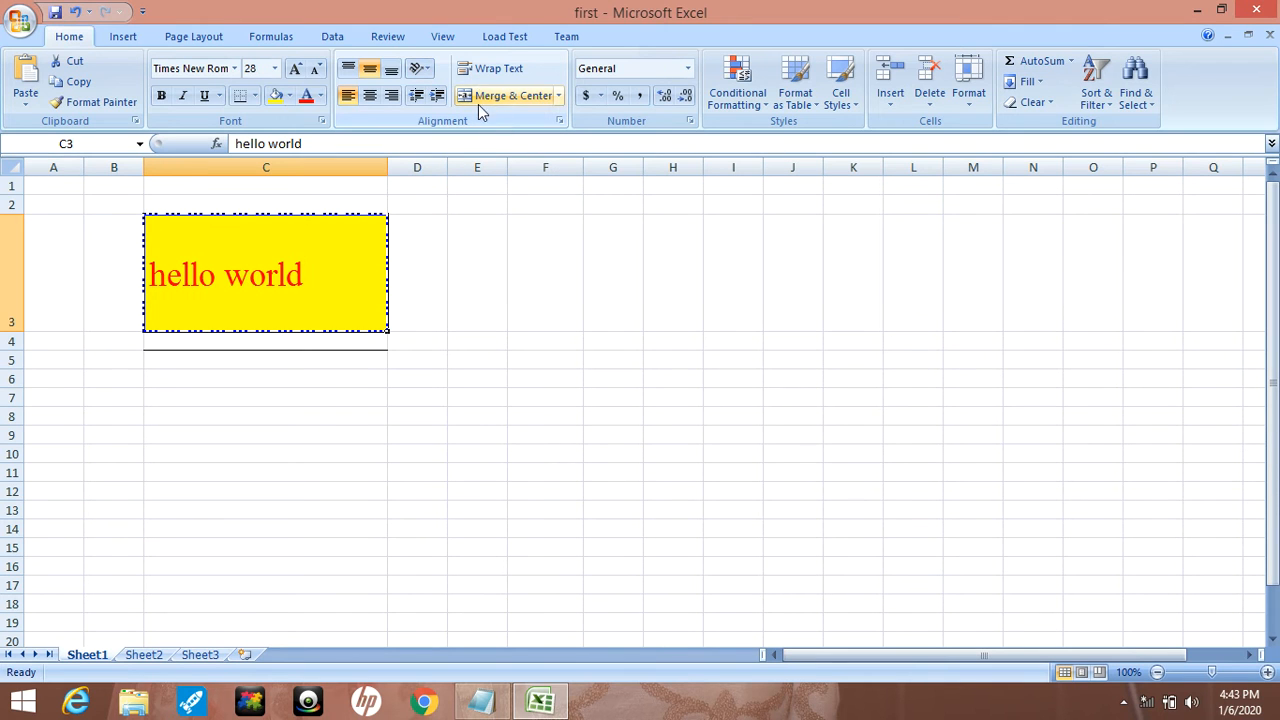
{"action": "left_click_drag", "start_coordinate": [381, 165], "coordinate": [251, 165]}
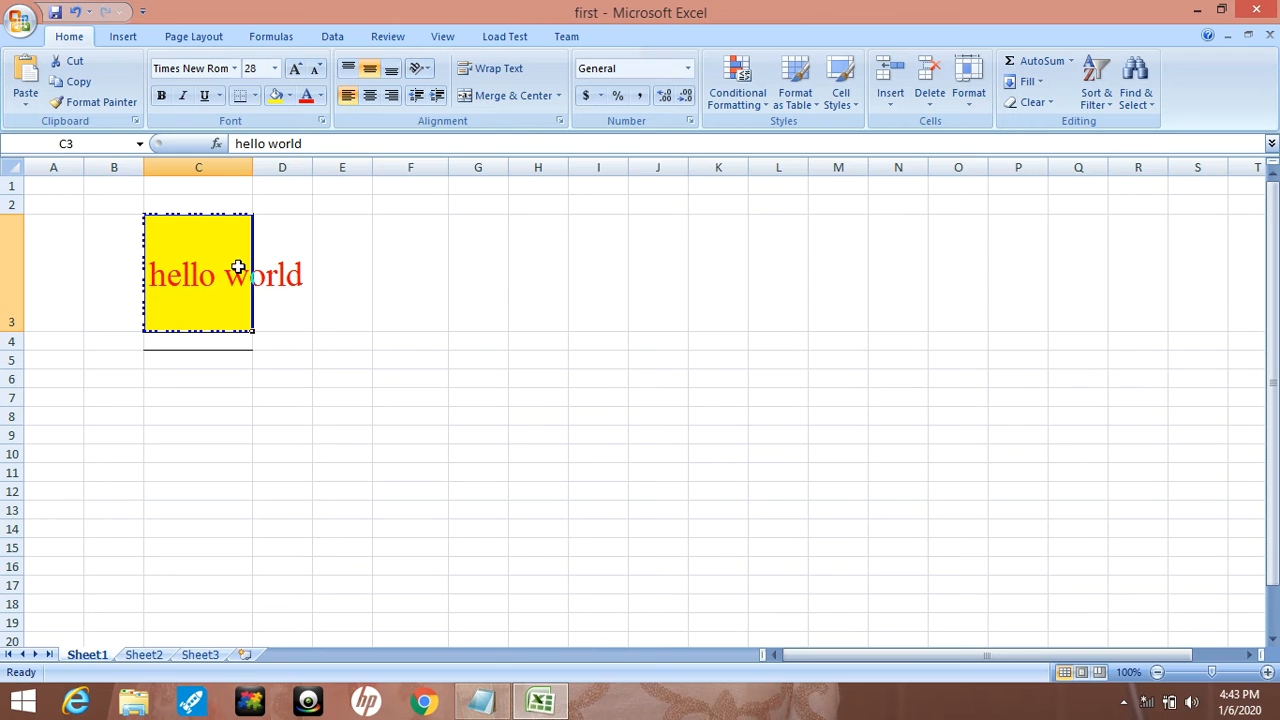
{"action": "left_click", "coordinate": [225, 358]}
{"action": "left_click", "coordinate": [195, 278]}
{"action": "left_click", "coordinate": [277, 378]}
Step: Apply All Borders to cell C3 and deselect it
{"action": "left_click", "coordinate": [208, 273]}
{"action": "left_click", "coordinate": [255, 96]}
{"action": "left_click", "coordinate": [281, 251]}
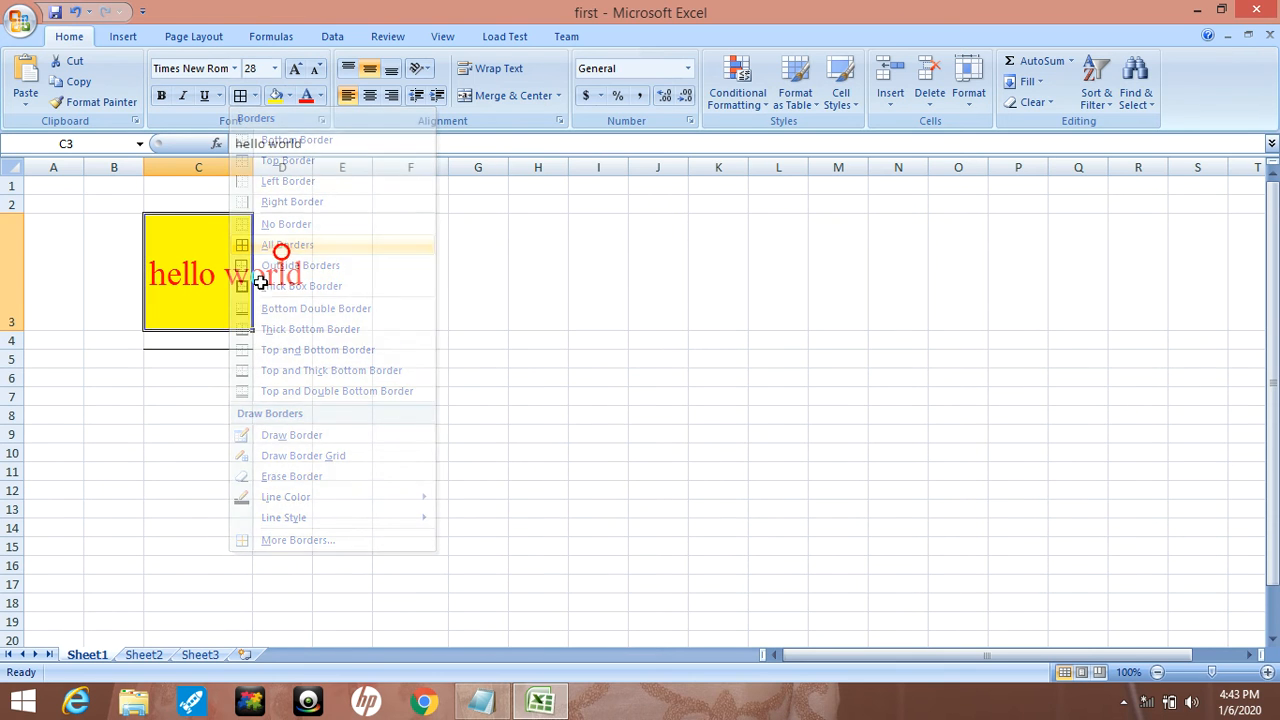
{"action": "left_click", "coordinate": [336, 303]}
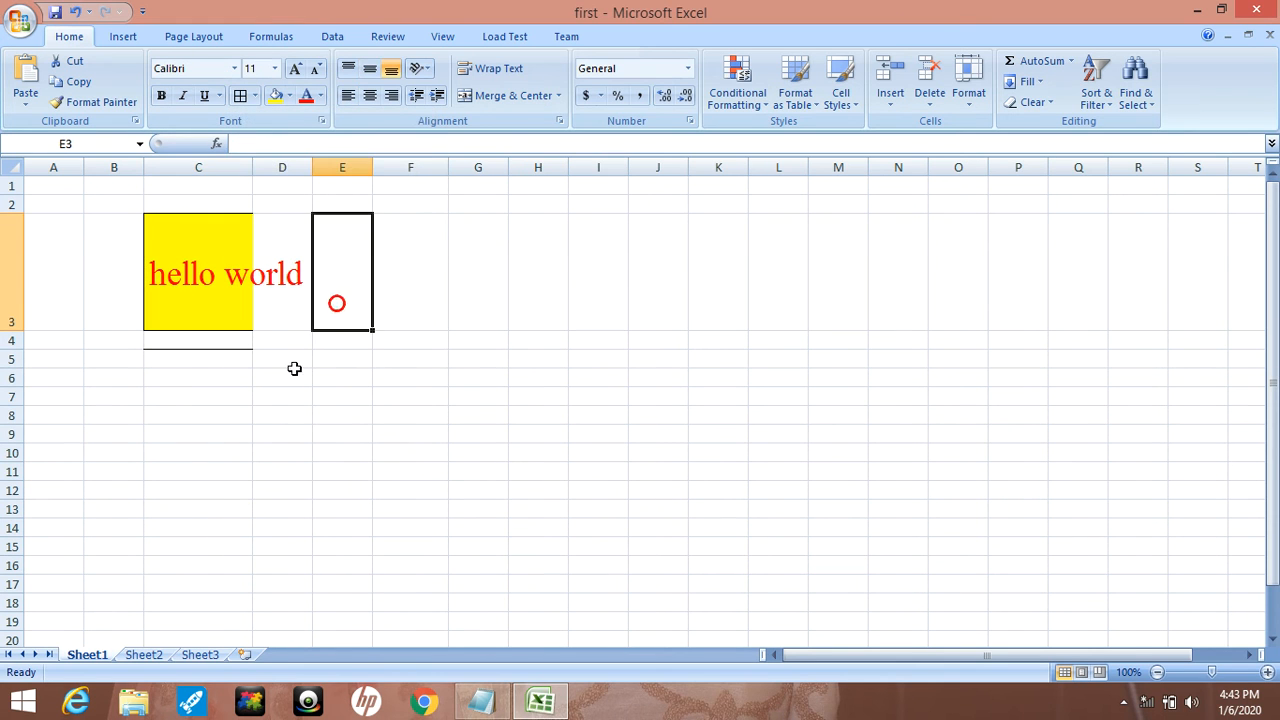
Step: Toggle Wrap Text on and off for the hello world text in C3, and leave it wrapped
{"action": "left_click", "coordinate": [233, 293]}
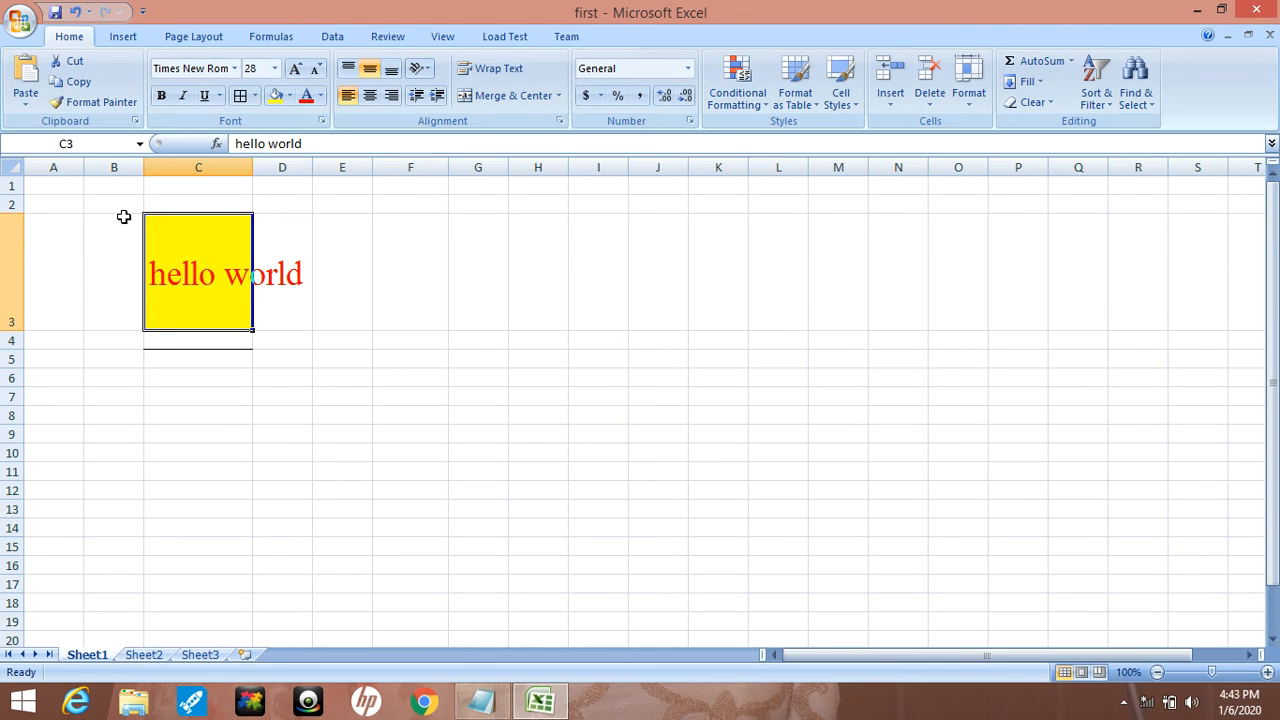
{"action": "left_click", "coordinate": [512, 78]}
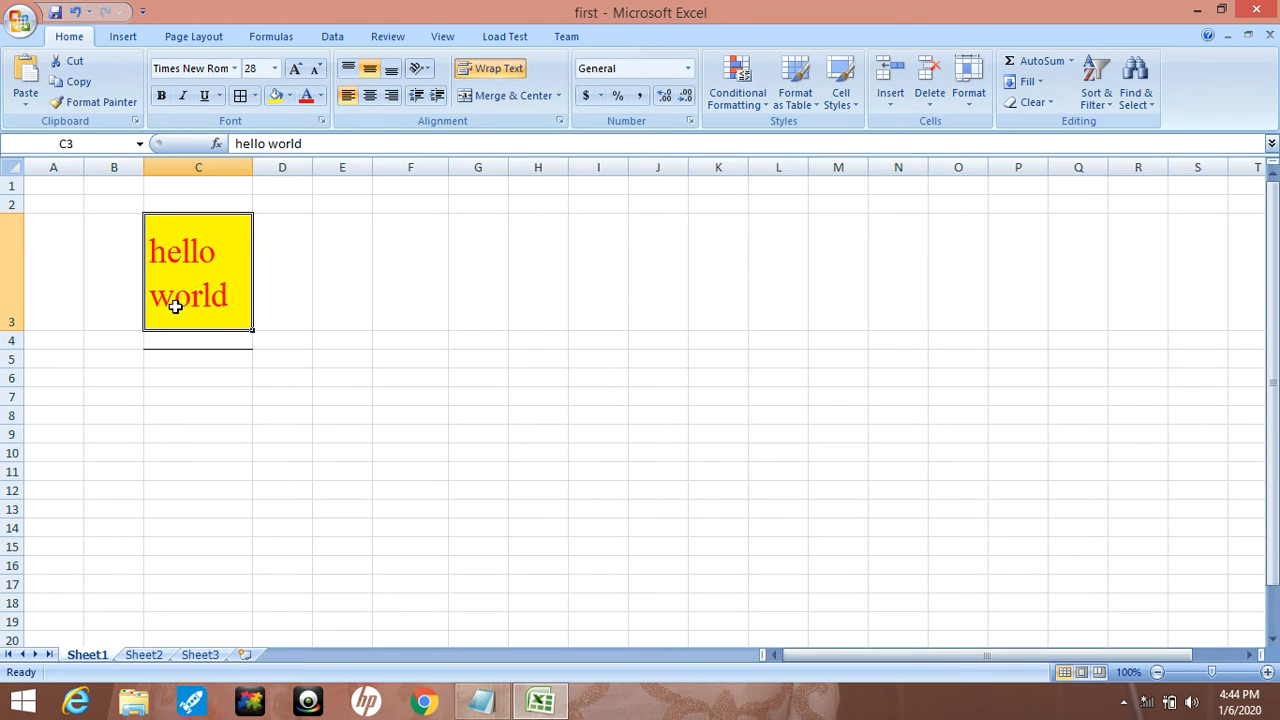
{"action": "left_click", "coordinate": [508, 66]}
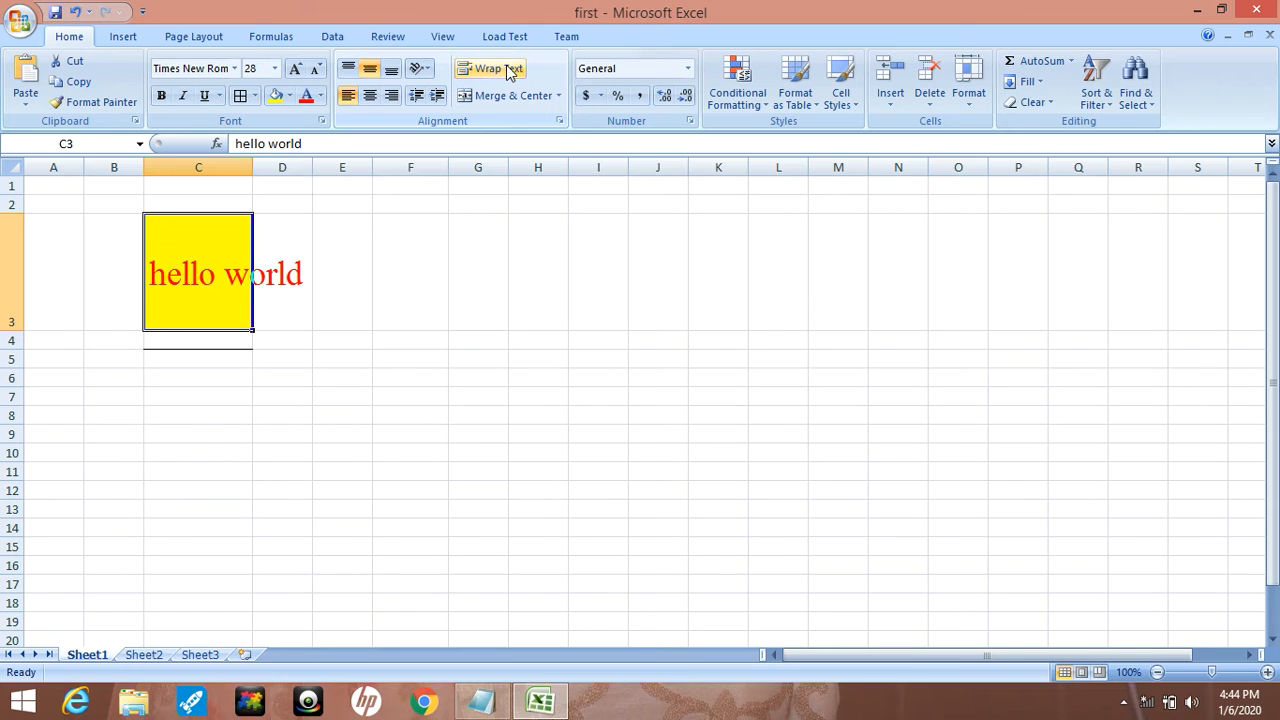
{"action": "left_click", "coordinate": [301, 410]}
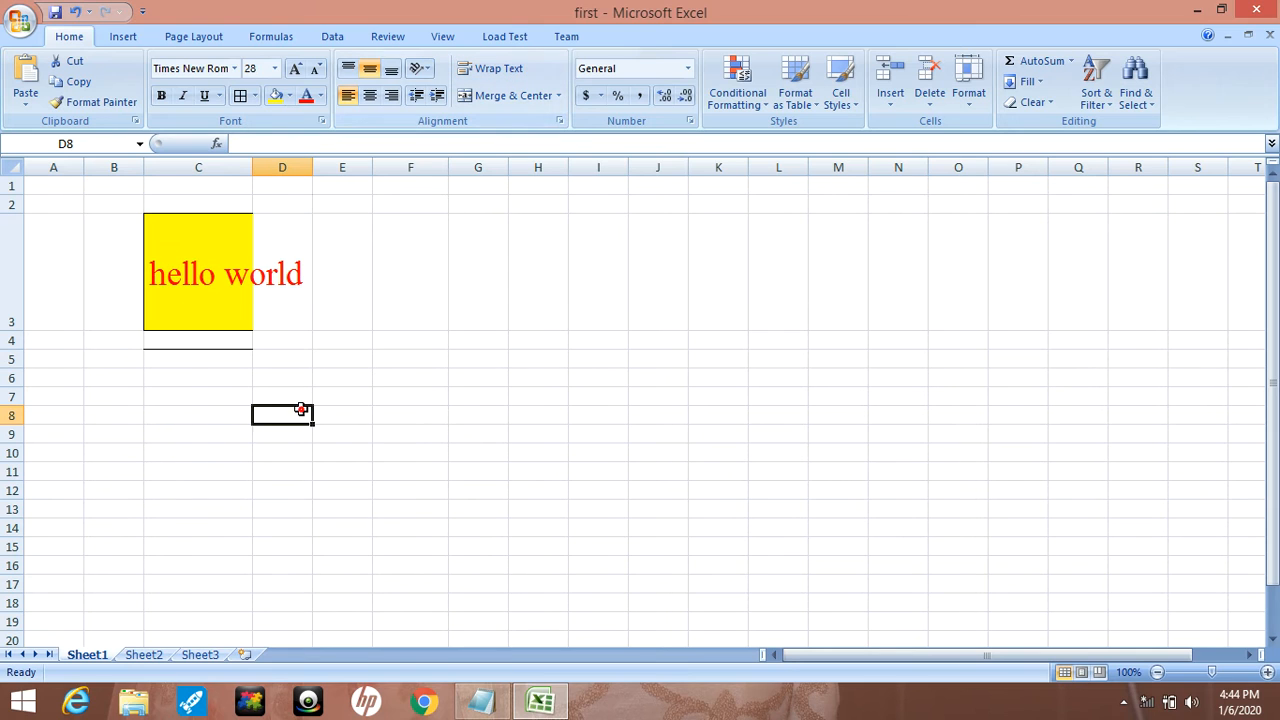
{"action": "left_click", "coordinate": [213, 295]}
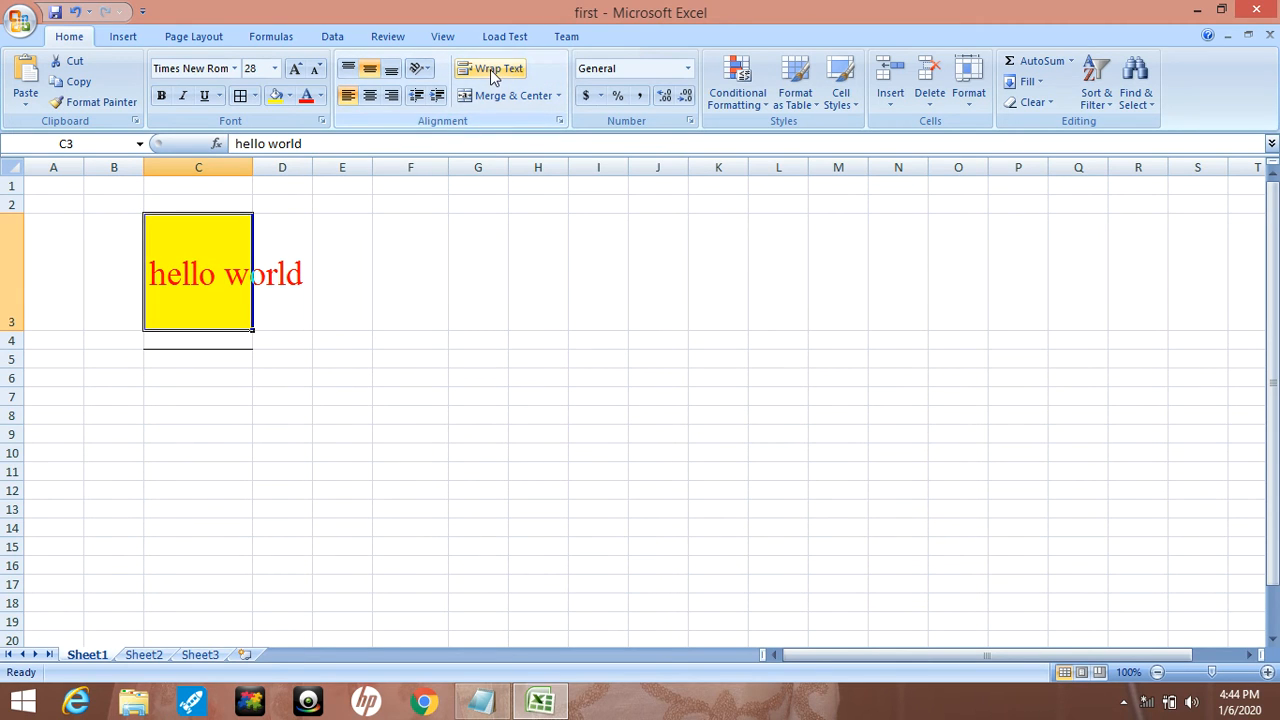
{"action": "left_click", "coordinate": [490, 77]}
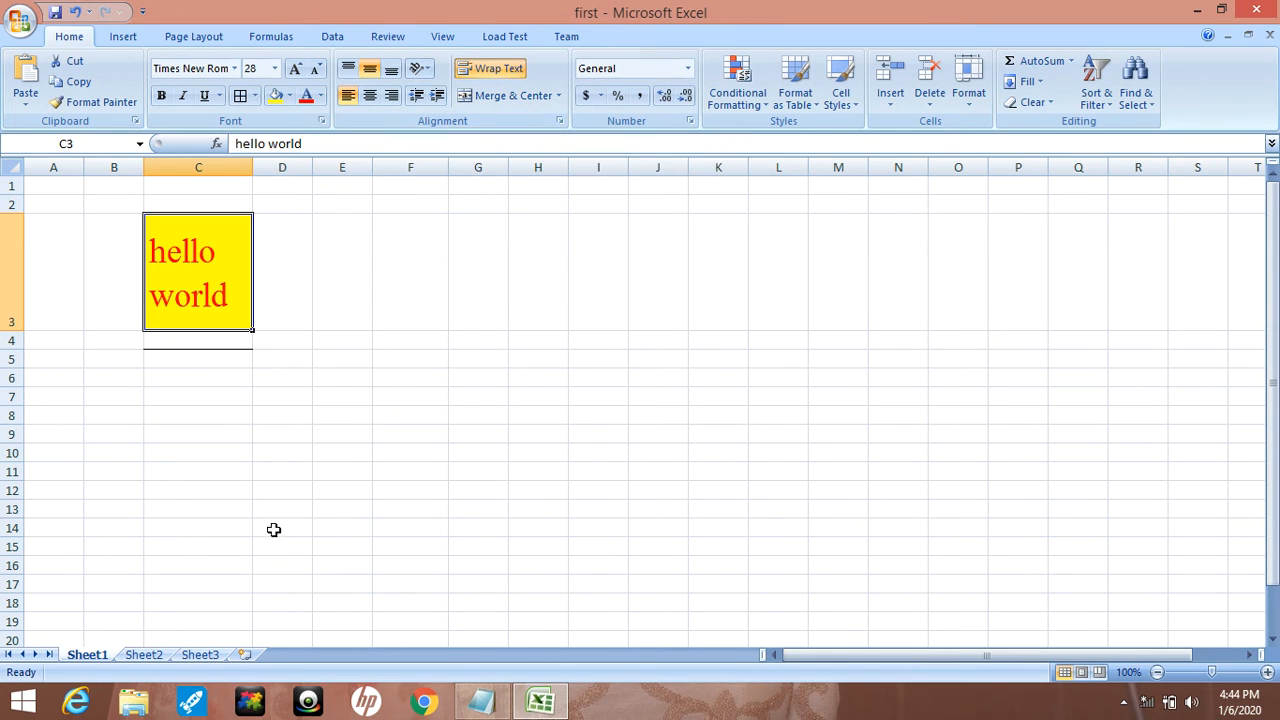
Step: Enter 20 in cell F3 and 20 in cell G3
{"action": "left_click", "coordinate": [418, 310]}
{"action": "type", "text": "20"}
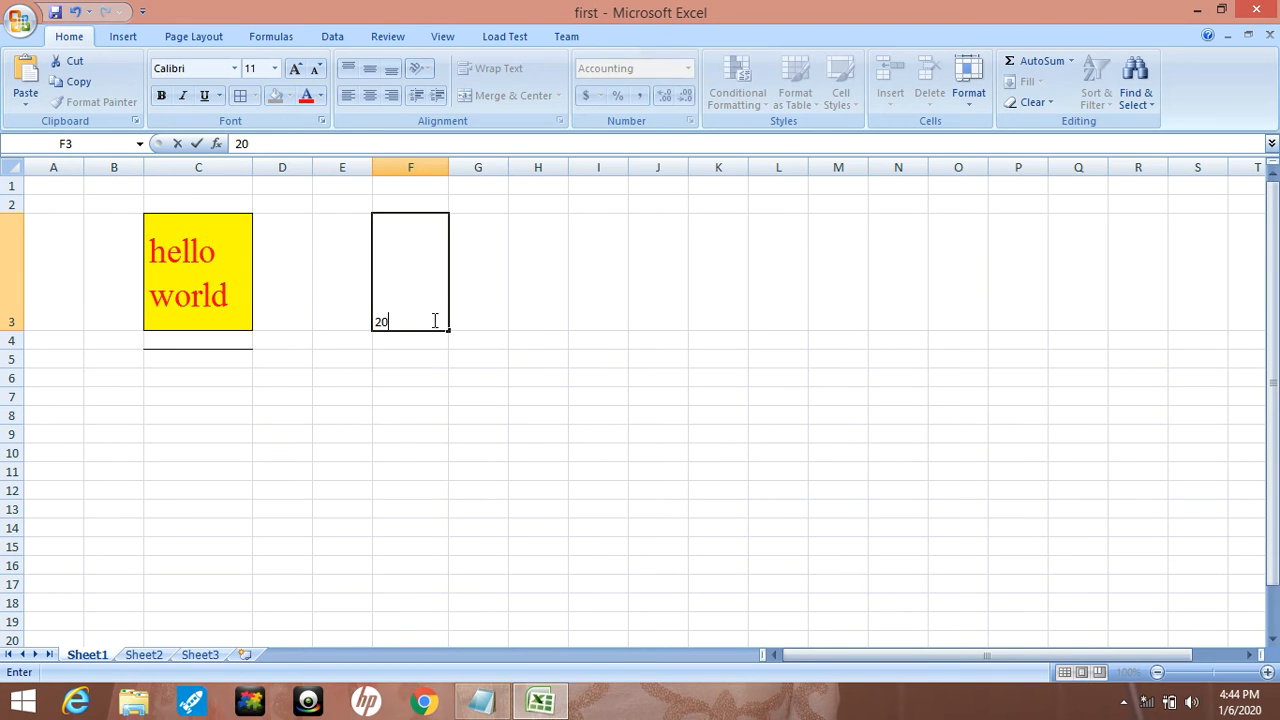
{"action": "left_click", "coordinate": [520, 310]}
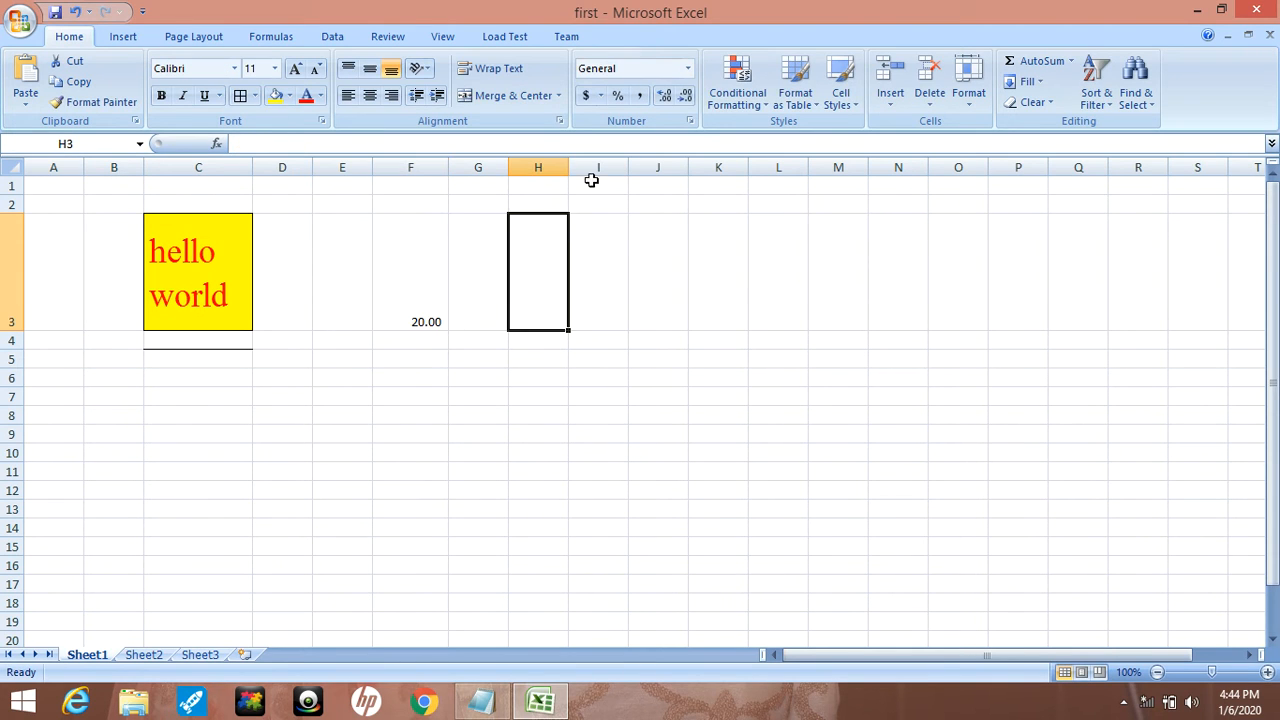
{"action": "left_click", "coordinate": [483, 316]}
{"action": "type", "text": "20"}
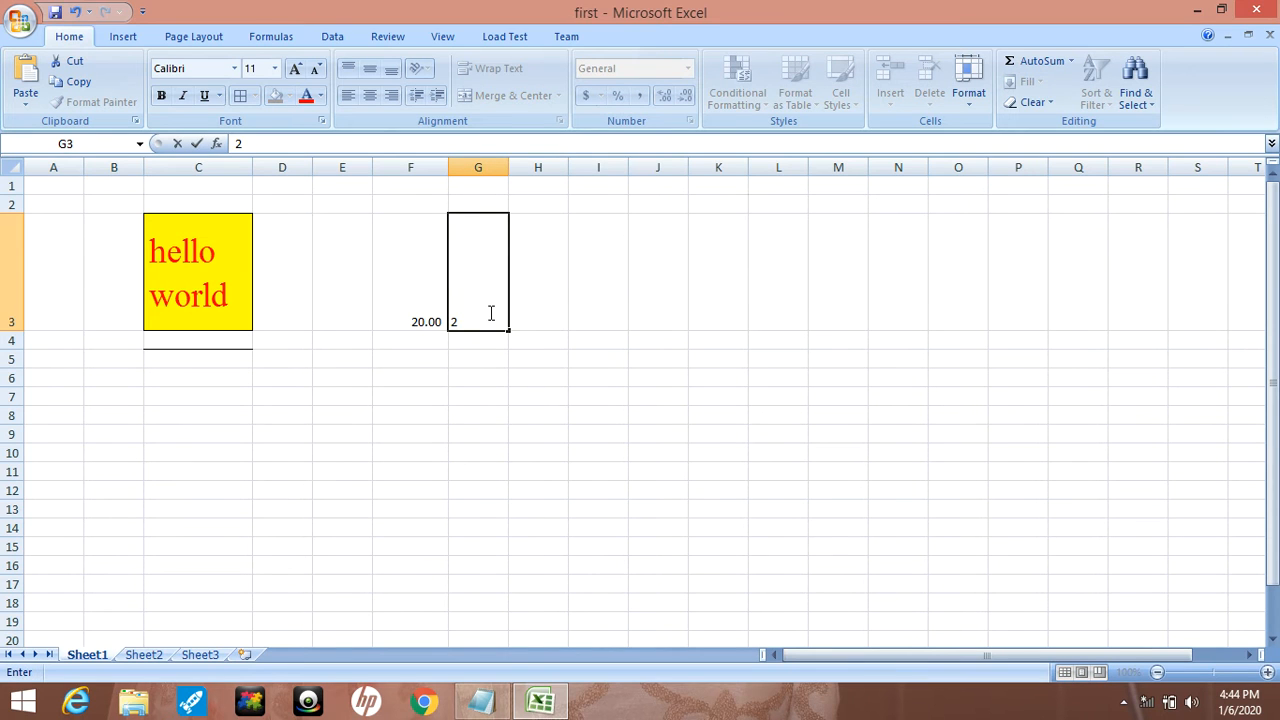
{"action": "left_click", "coordinate": [491, 392]}
Step: Add the heading "numbers" in cell F2 above the two number entries
{"action": "left_click", "coordinate": [423, 201]}
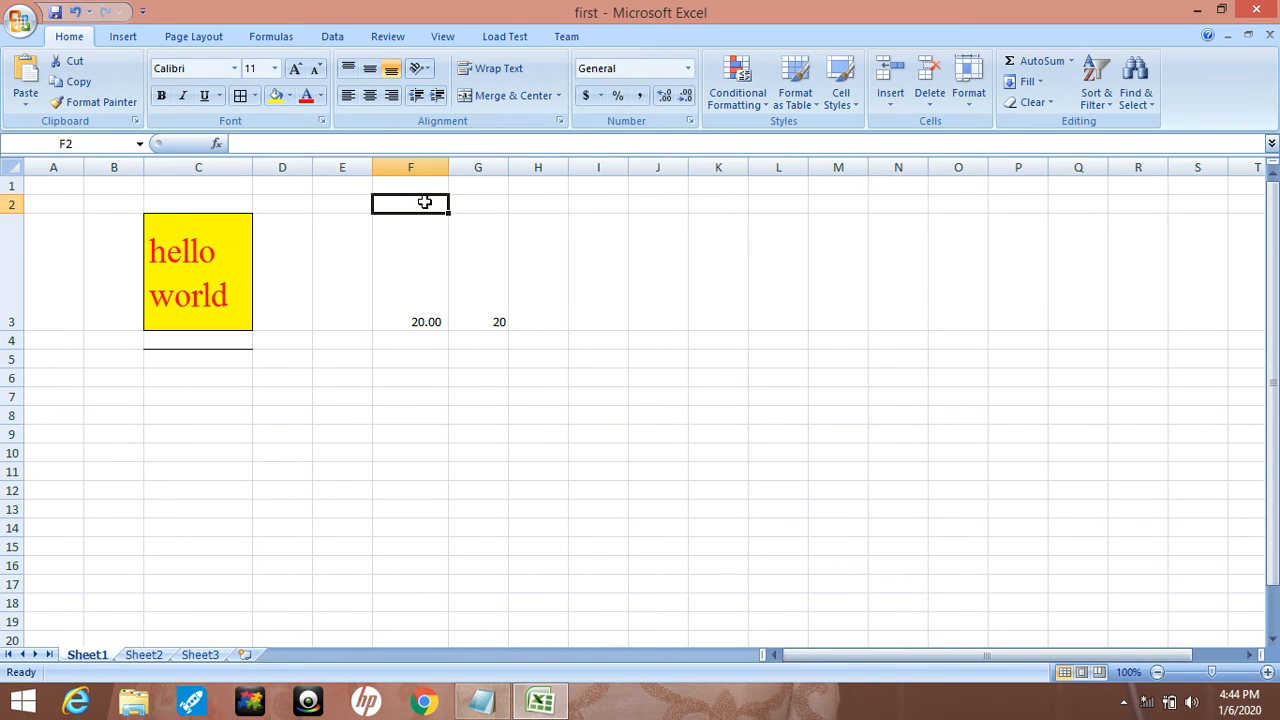
{"action": "type", "text": "nu"}
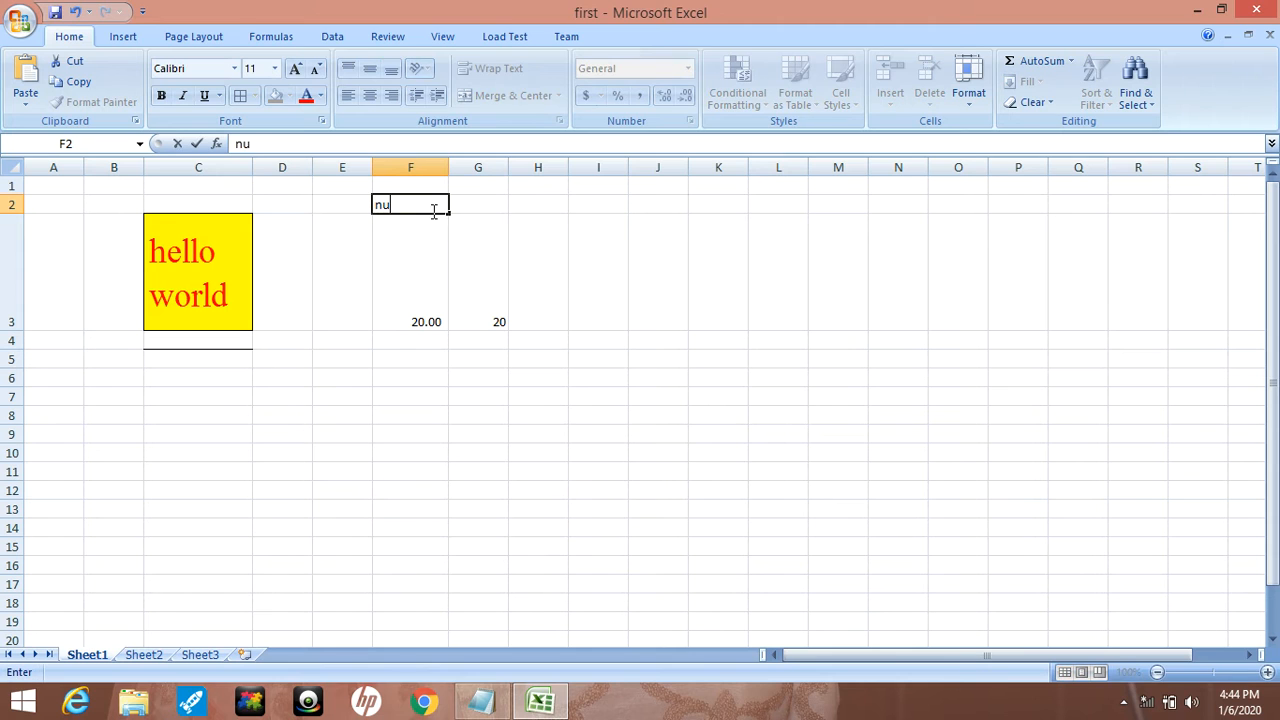
{"action": "type", "text": "mbers"}
{"action": "left_click", "coordinate": [493, 375]}
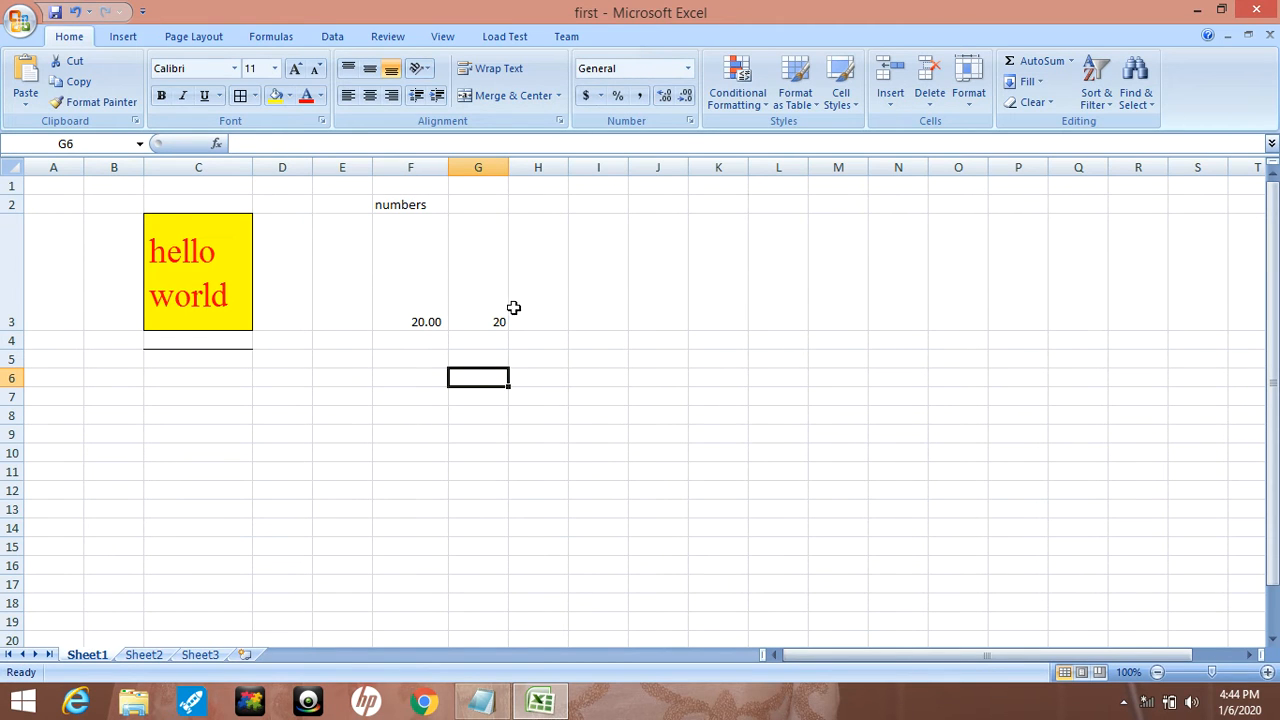
Step: Apply All Borders to the range F2:G3 and deselect it
{"action": "left_click_drag", "start_coordinate": [429, 200], "coordinate": [500, 303]}
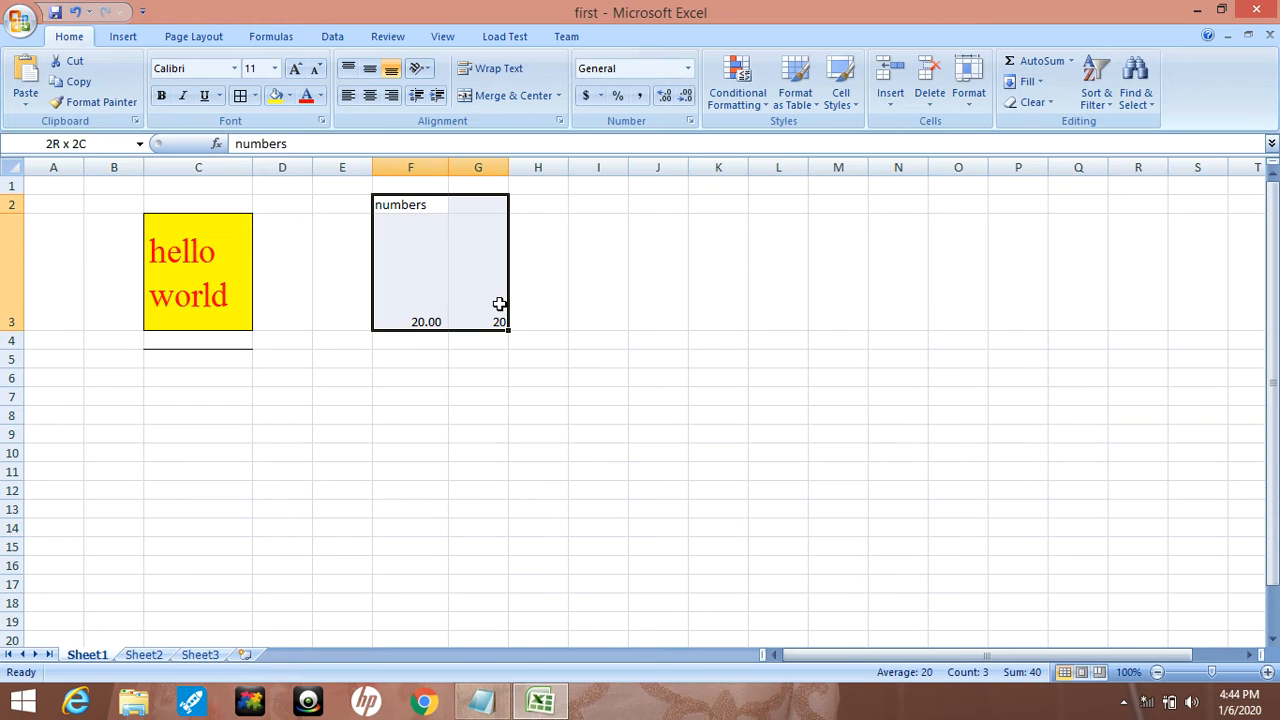
{"action": "left_click", "coordinate": [238, 97]}
{"action": "left_click", "coordinate": [766, 357]}
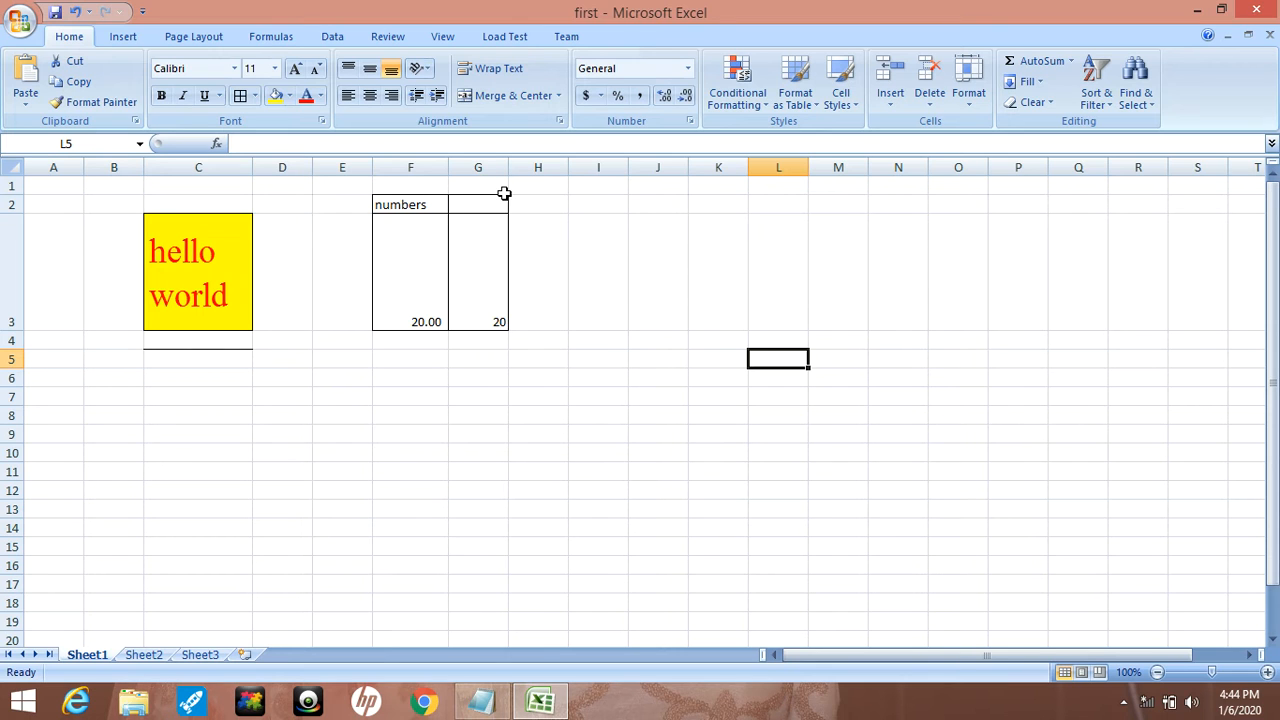
Step: Examine the separate cell references of the numbers heading cell F2 and the adjacent cell G2
{"action": "left_click", "coordinate": [430, 206]}
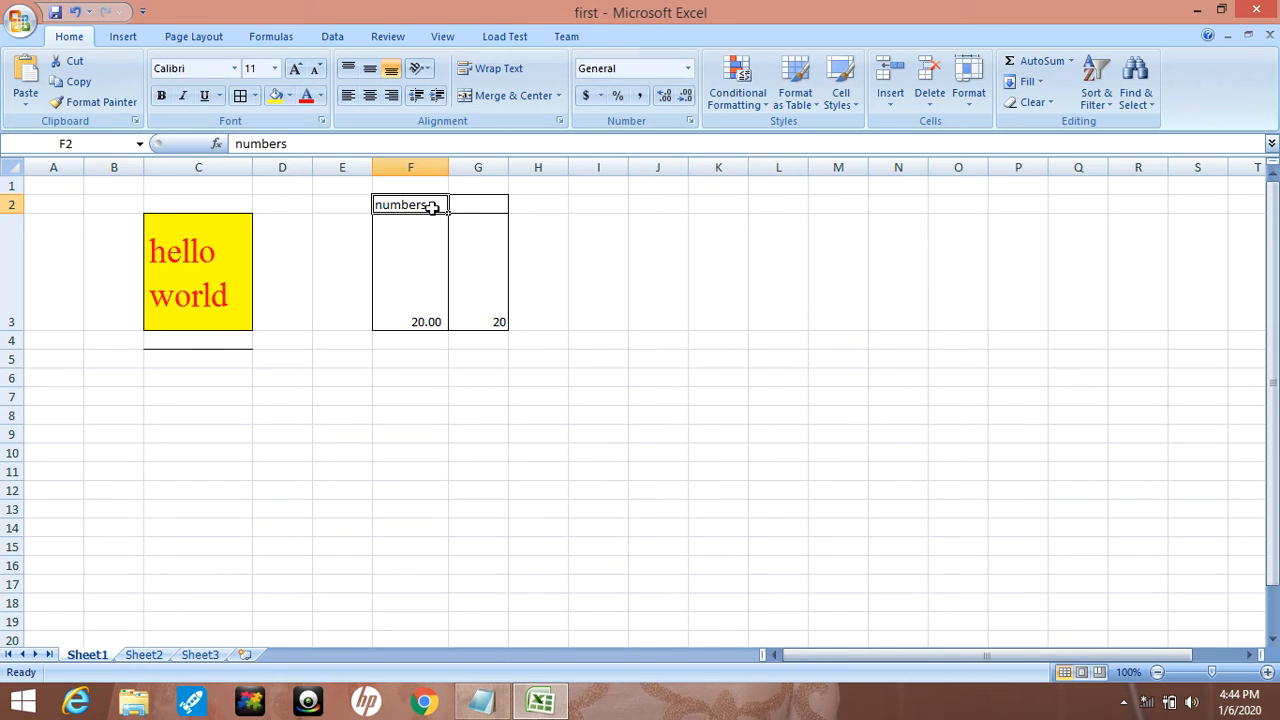
{"action": "left_click", "coordinate": [477, 209]}
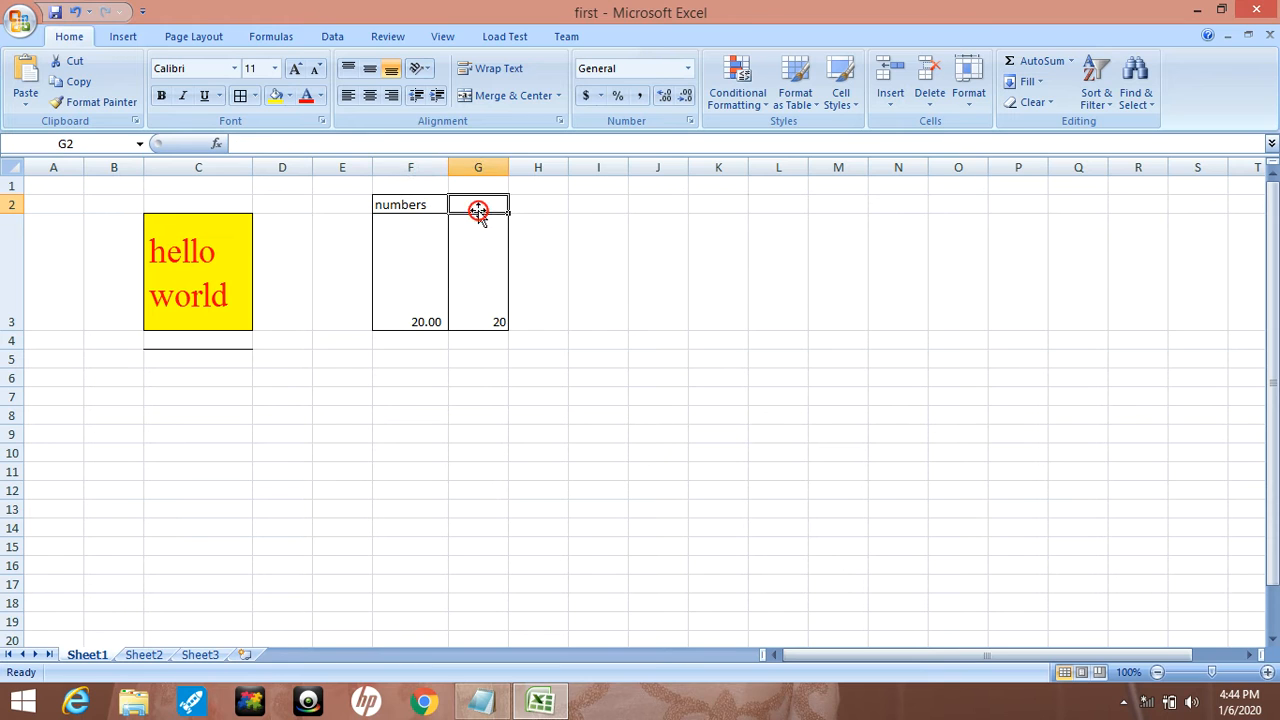
{"action": "left_click", "coordinate": [417, 206]}
{"action": "left_click", "coordinate": [84, 146]}
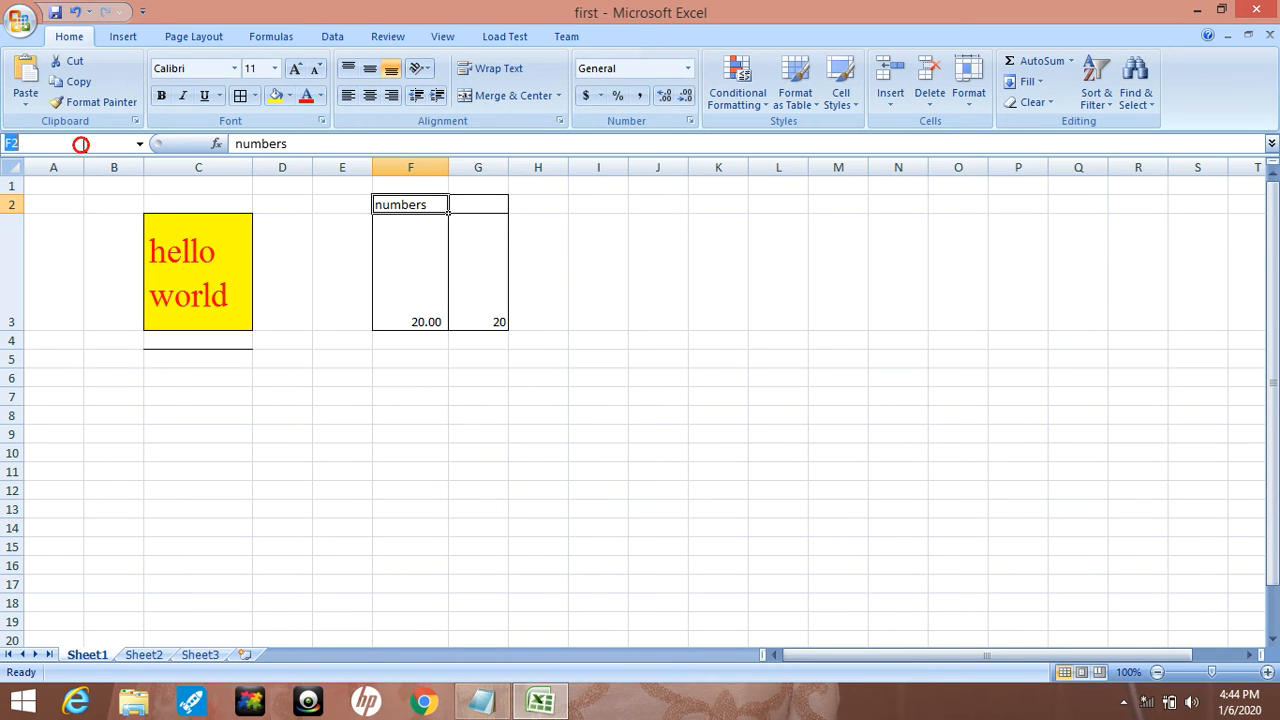
{"action": "left_click", "coordinate": [470, 204]}
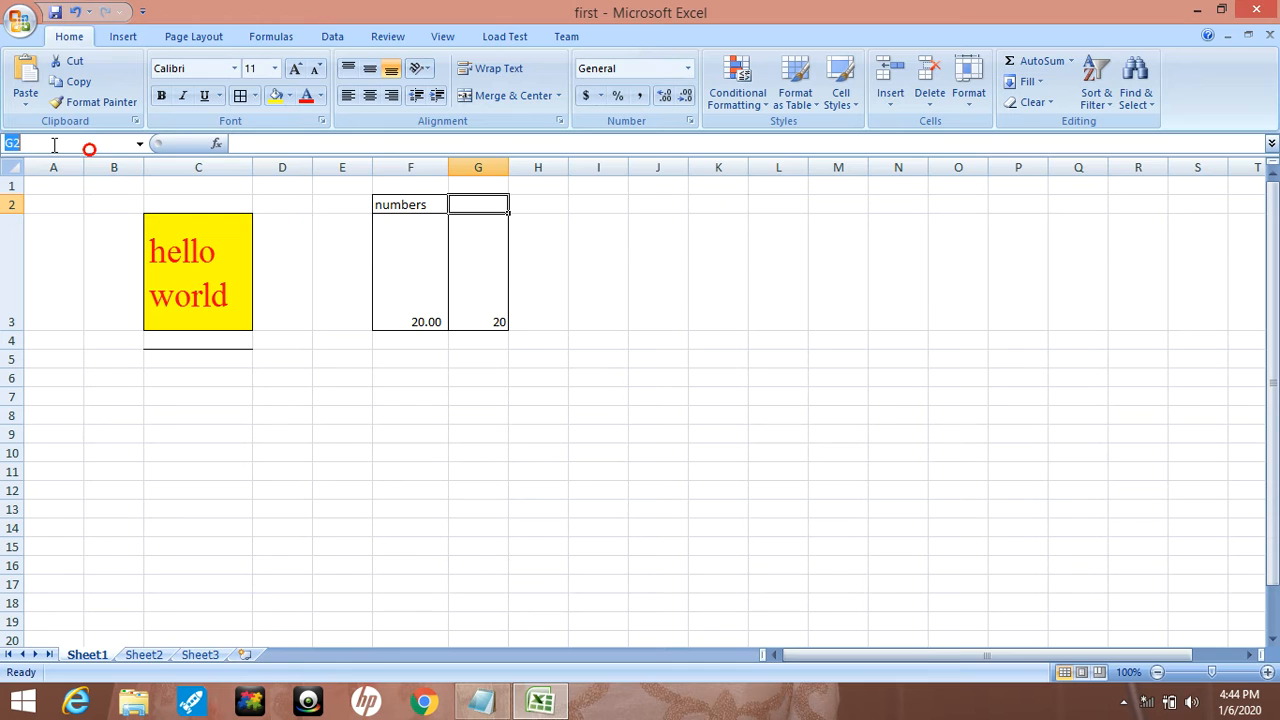
{"action": "left_click", "coordinate": [401, 205]}
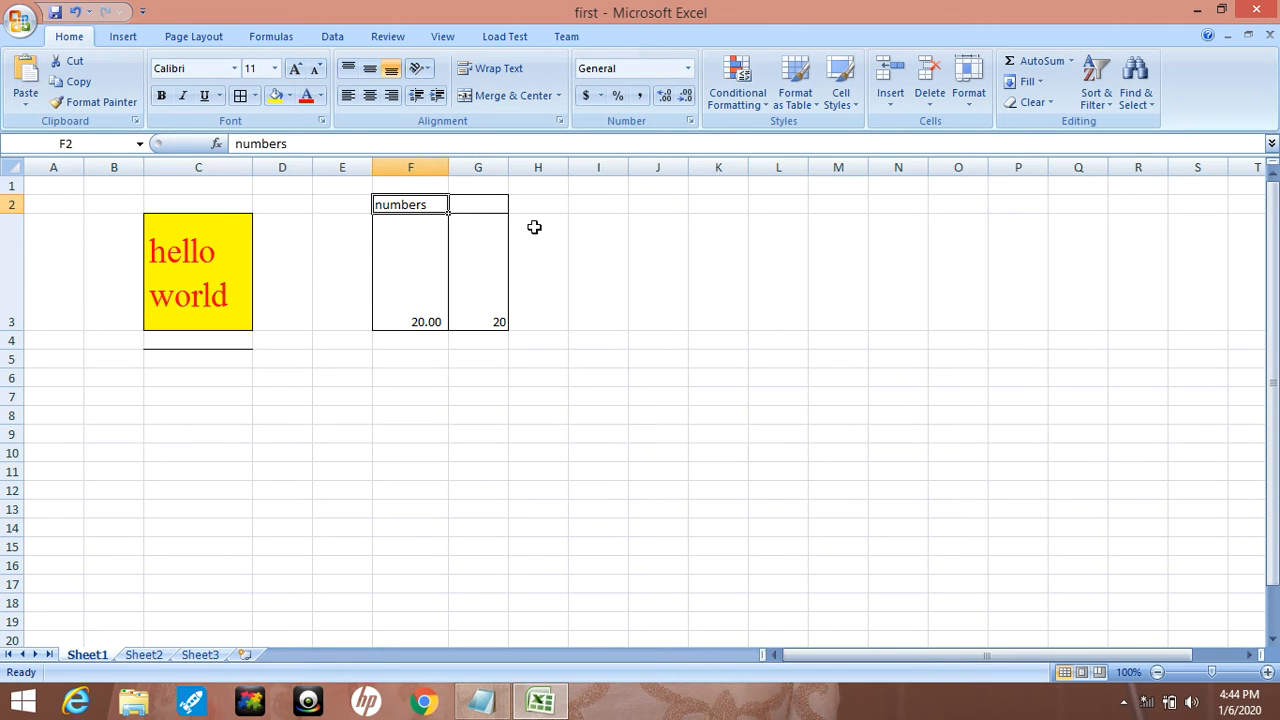
{"action": "left_click", "coordinate": [589, 226]}
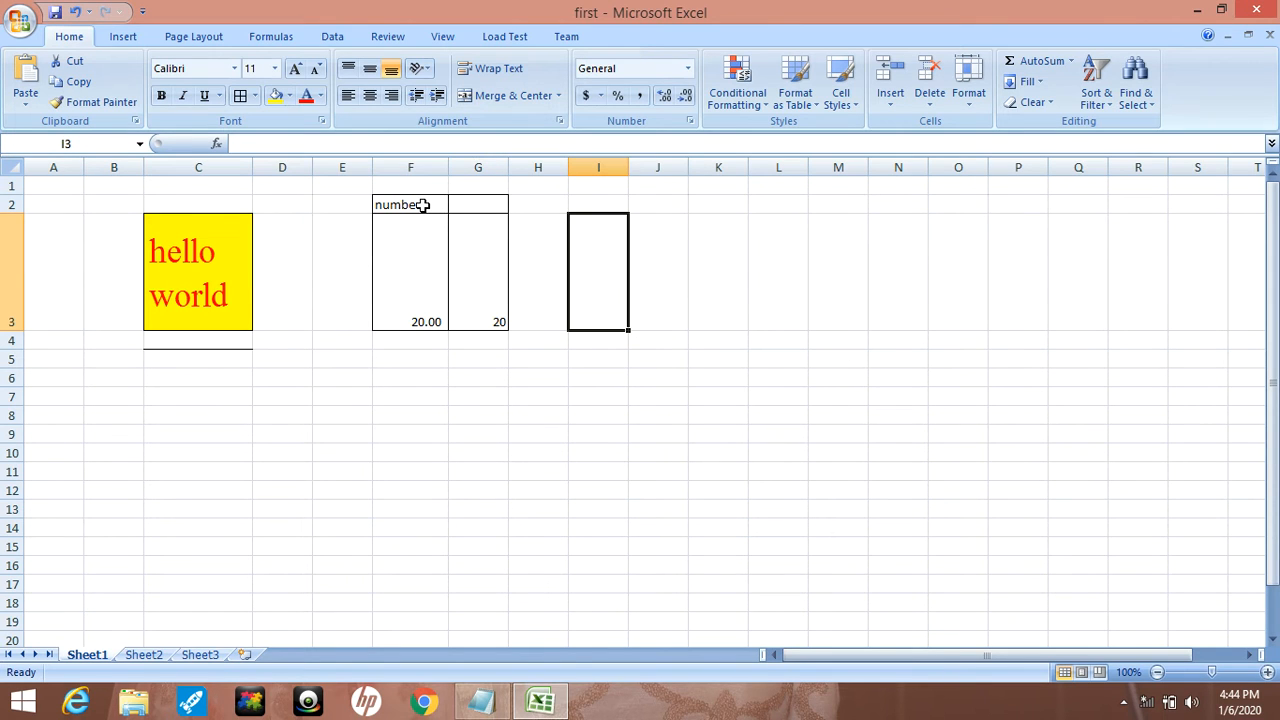
{"action": "left_click", "coordinate": [423, 205]}
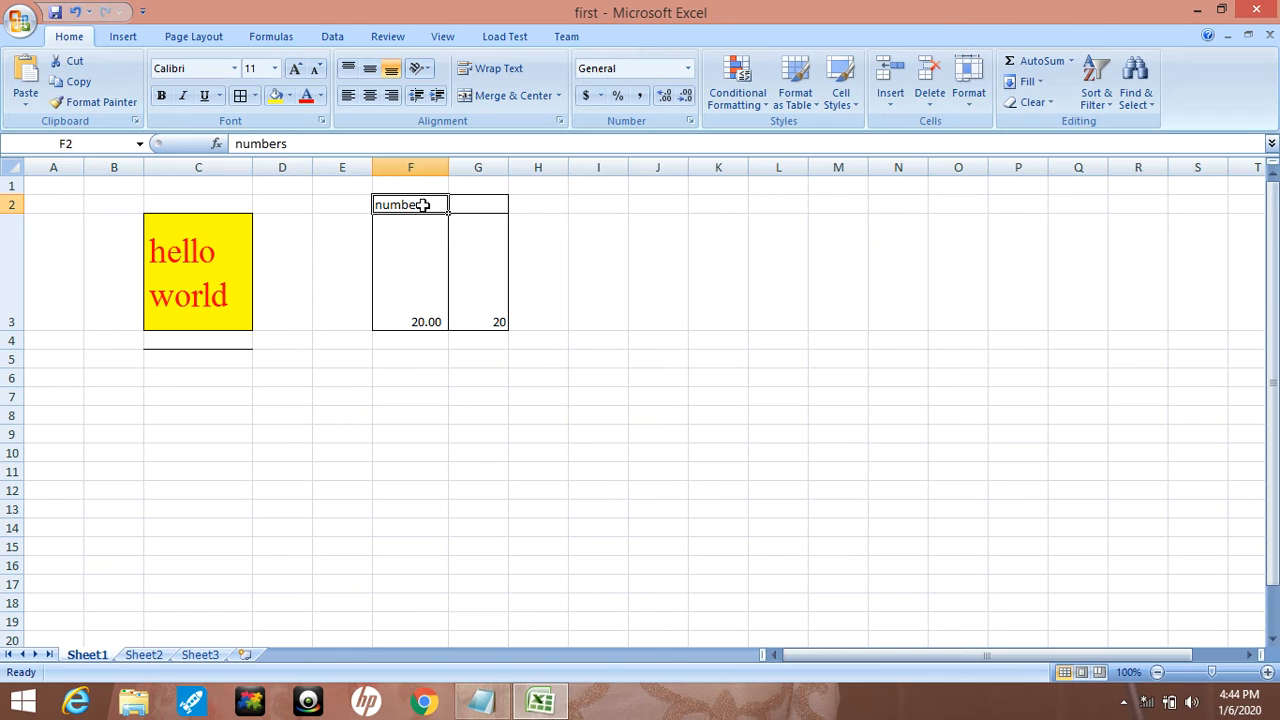
Step: Merge and center the numbers heading across F2:G2, and check that it selects as one cell
{"action": "left_click_drag", "start_coordinate": [423, 205], "coordinate": [467, 208]}
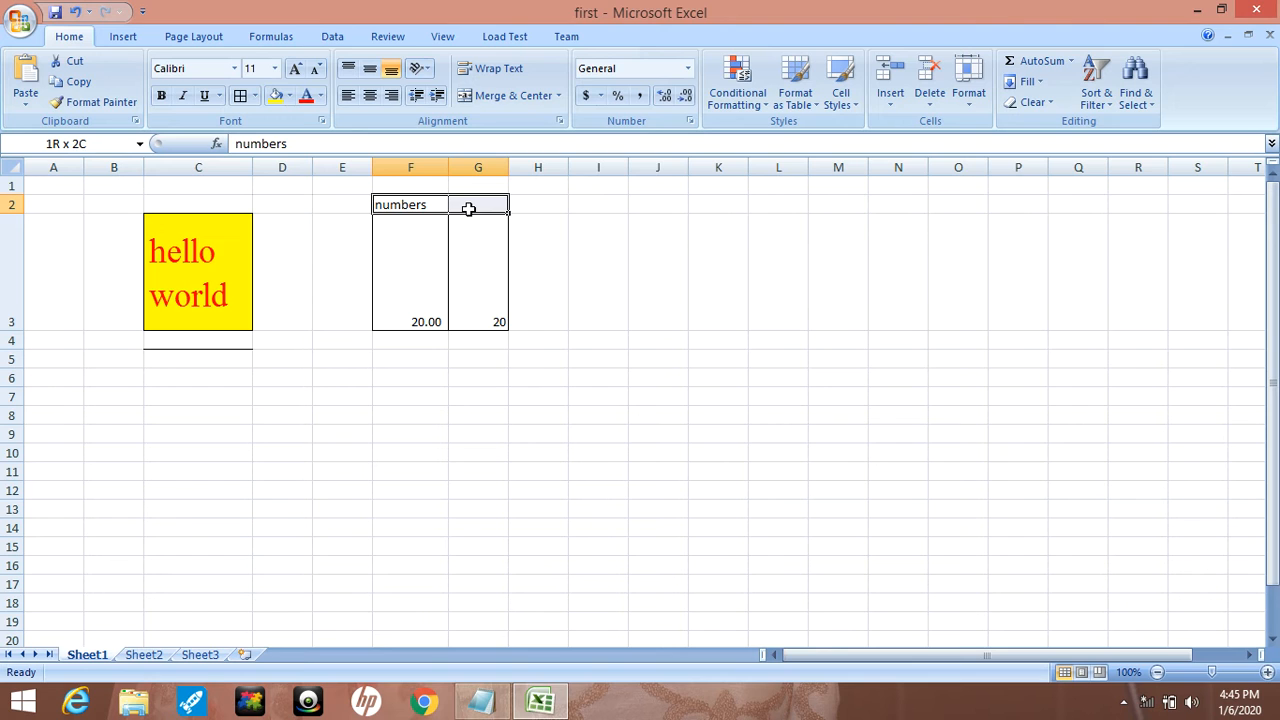
{"action": "left_click_drag", "start_coordinate": [468, 208], "coordinate": [468, 207]}
{"action": "left_click", "coordinate": [511, 99]}
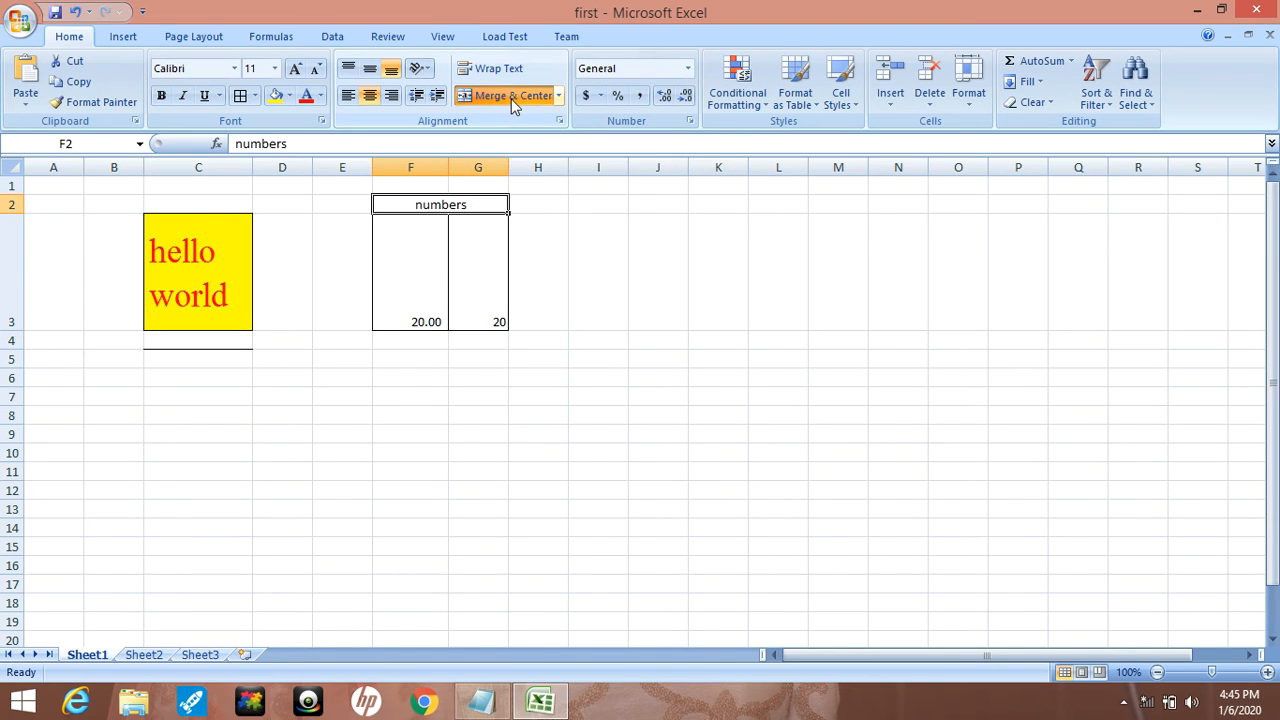
{"action": "left_click", "coordinate": [596, 200]}
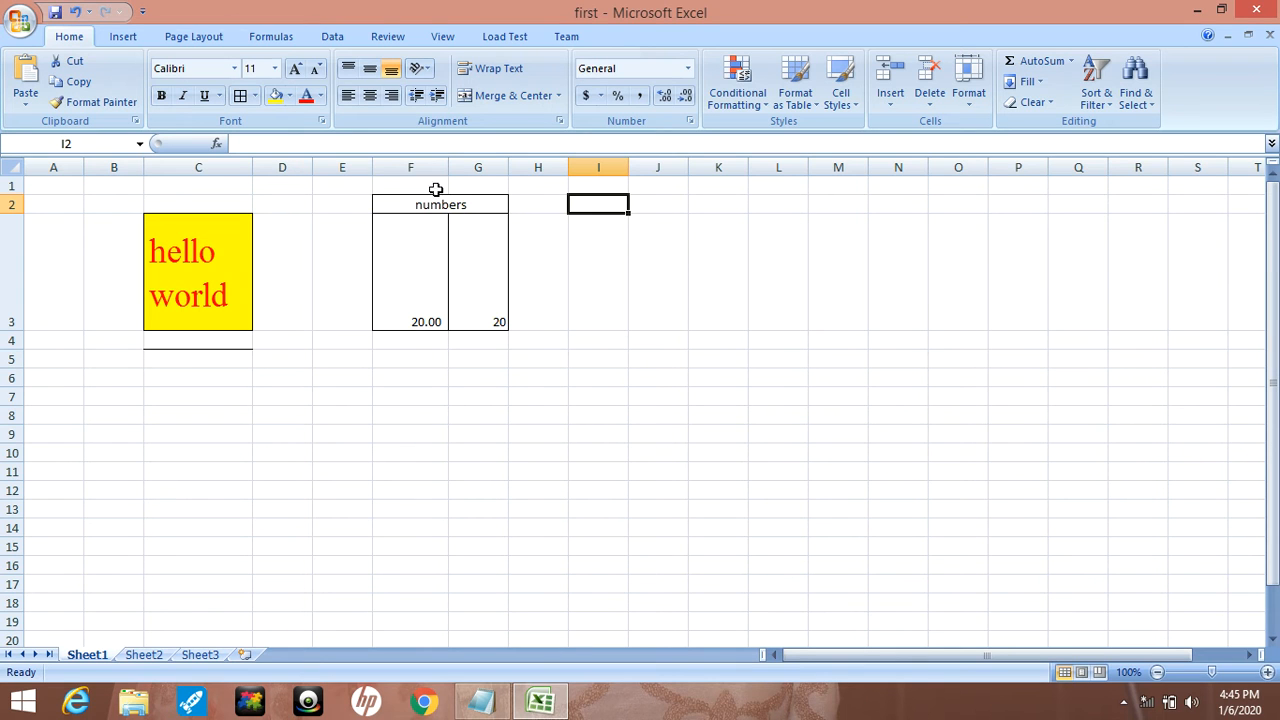
{"action": "left_click", "coordinate": [493, 207]}
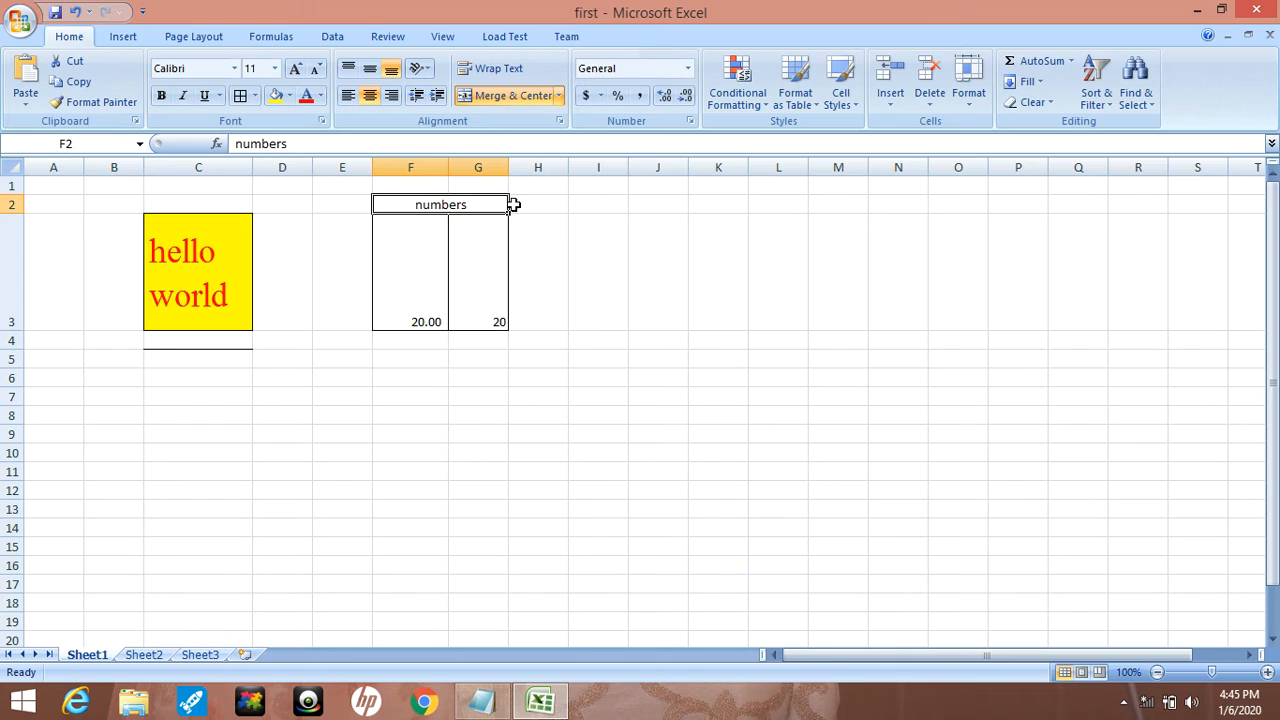
{"action": "left_click", "coordinate": [677, 209]}
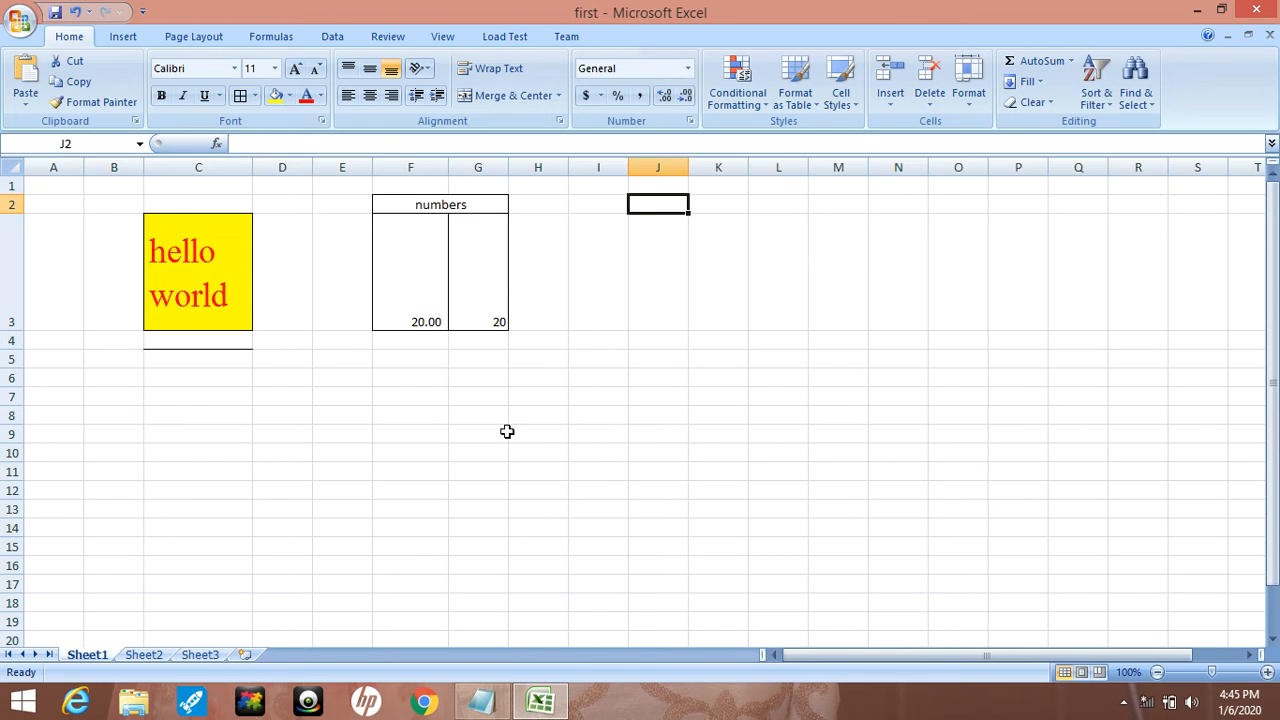
Step: Apply All Borders to the empty range I3:K20 and deselect it
{"action": "left_click_drag", "start_coordinate": [622, 283], "coordinate": [734, 643]}
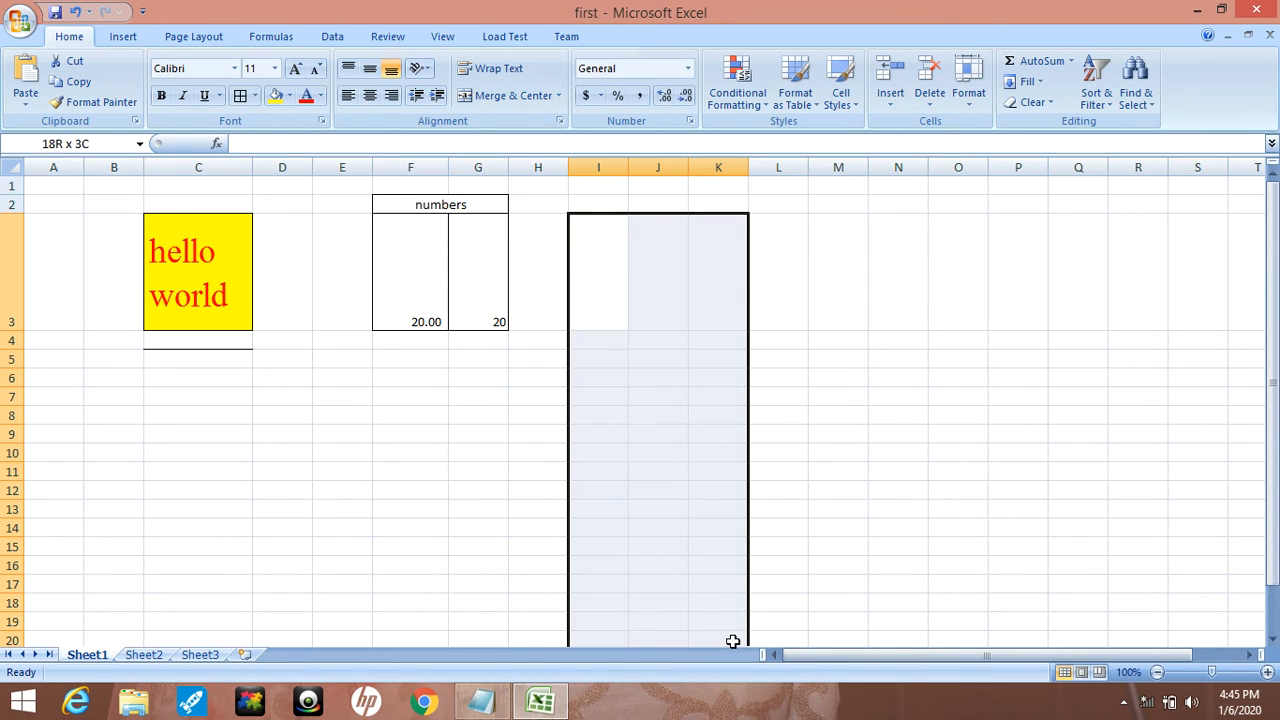
{"action": "left_click", "coordinate": [240, 95]}
{"action": "left_click", "coordinate": [909, 329]}
{"action": "scroll", "coordinate": [845, 357], "scroll_direction": "down", "scroll_amount": 1}
{"action": "scroll", "coordinate": [664, 301], "scroll_direction": "up", "scroll_amount": 1}
Step: Merge and center the cells J3:J20 vertically, and select the merged cell to check it
{"action": "left_click_drag", "start_coordinate": [655, 285], "coordinate": [654, 590]}
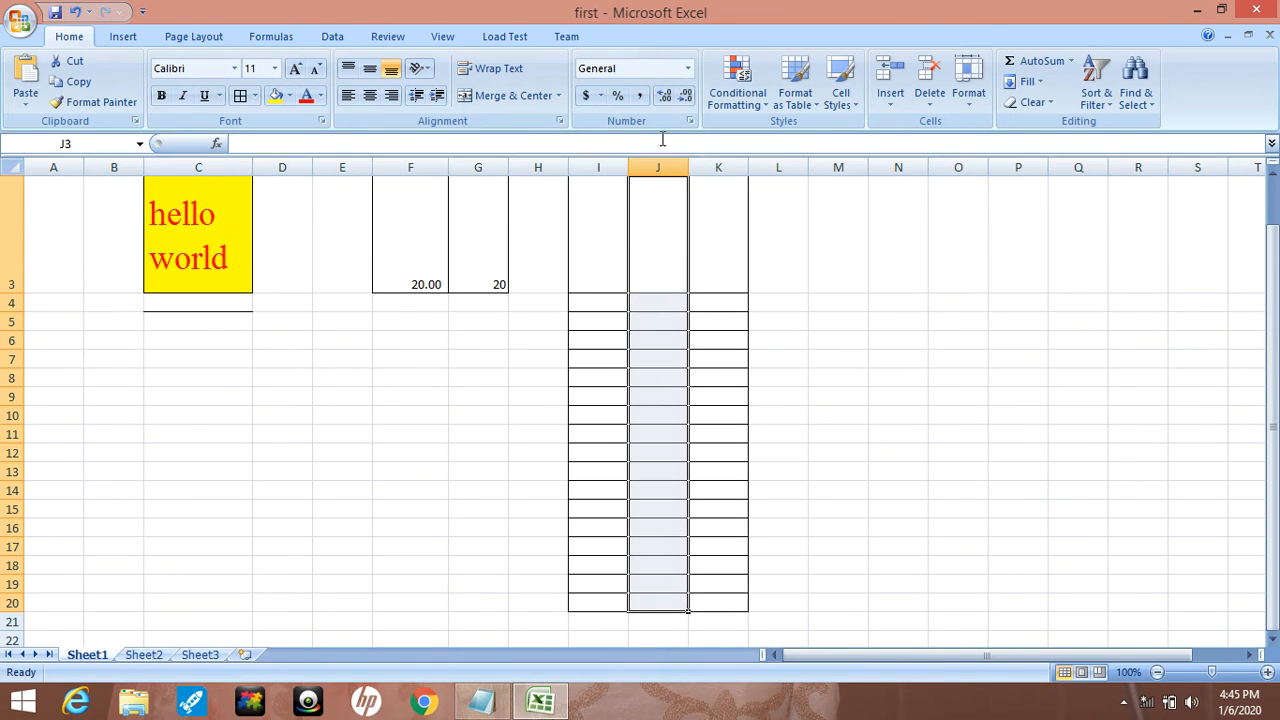
{"action": "left_click", "coordinate": [504, 96]}
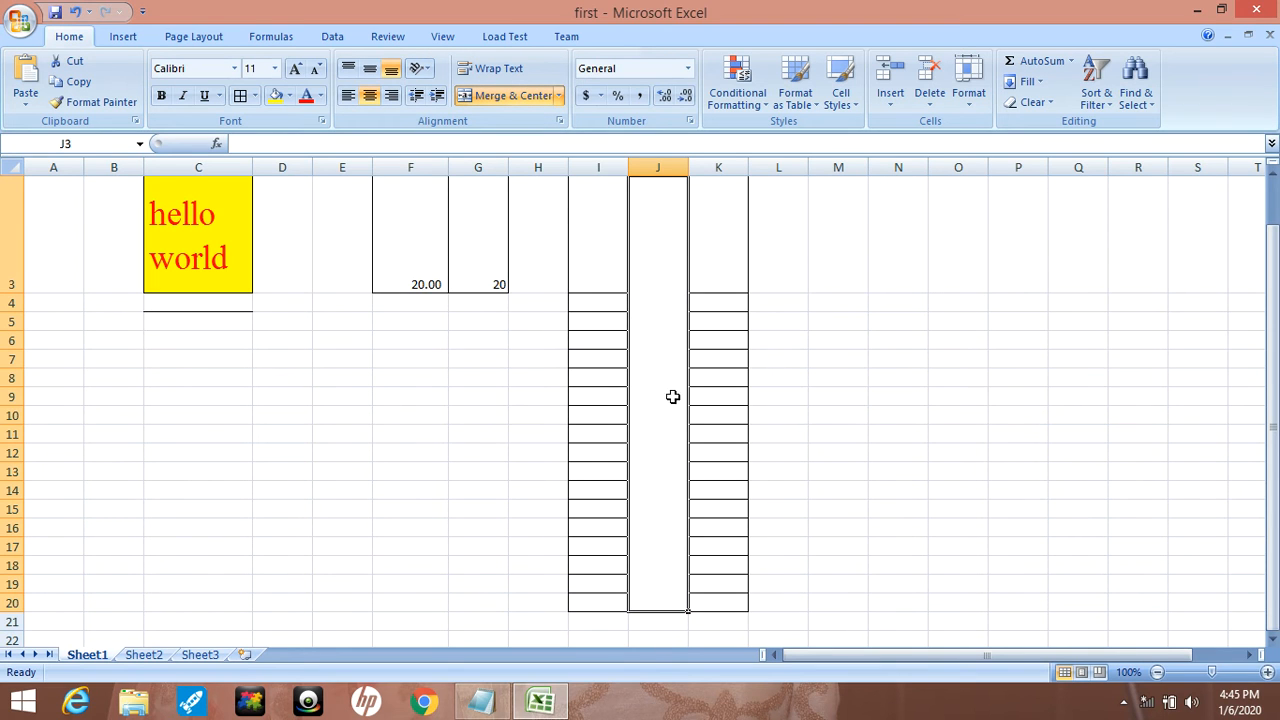
{"action": "scroll", "coordinate": [670, 395], "scroll_direction": "up", "scroll_amount": 1}
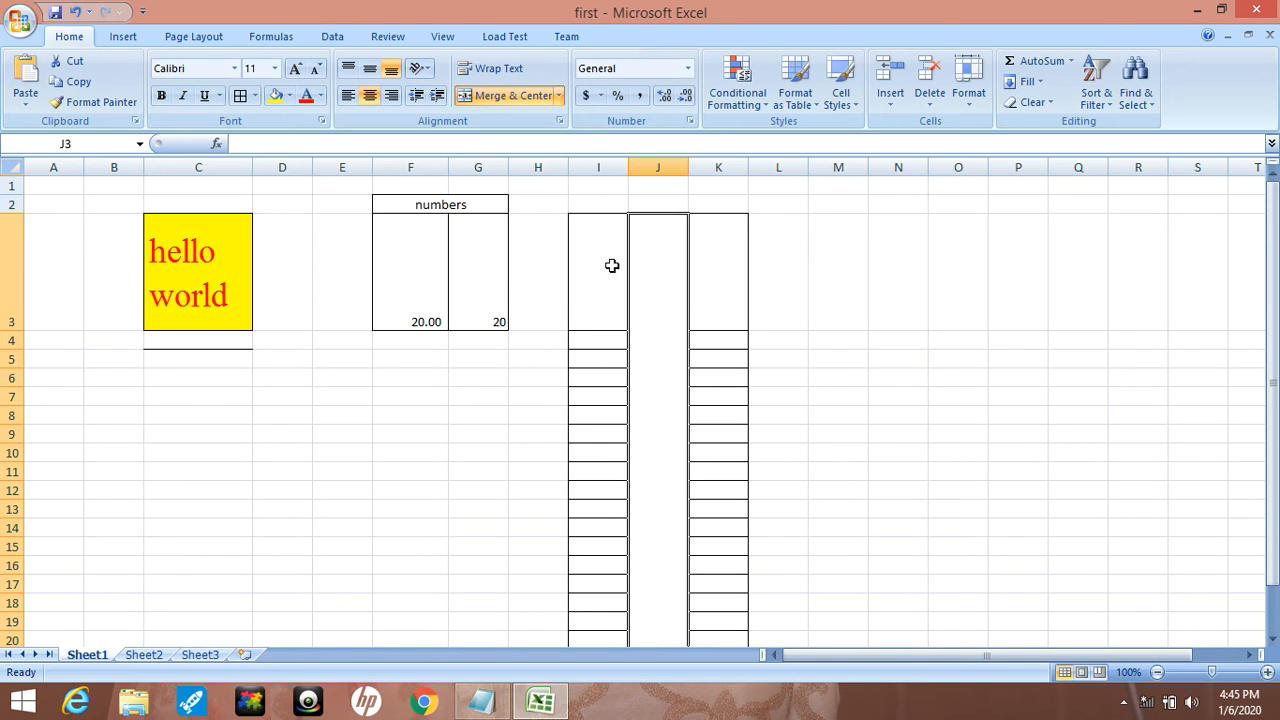
{"action": "left_click_drag", "start_coordinate": [666, 266], "coordinate": [728, 508]}
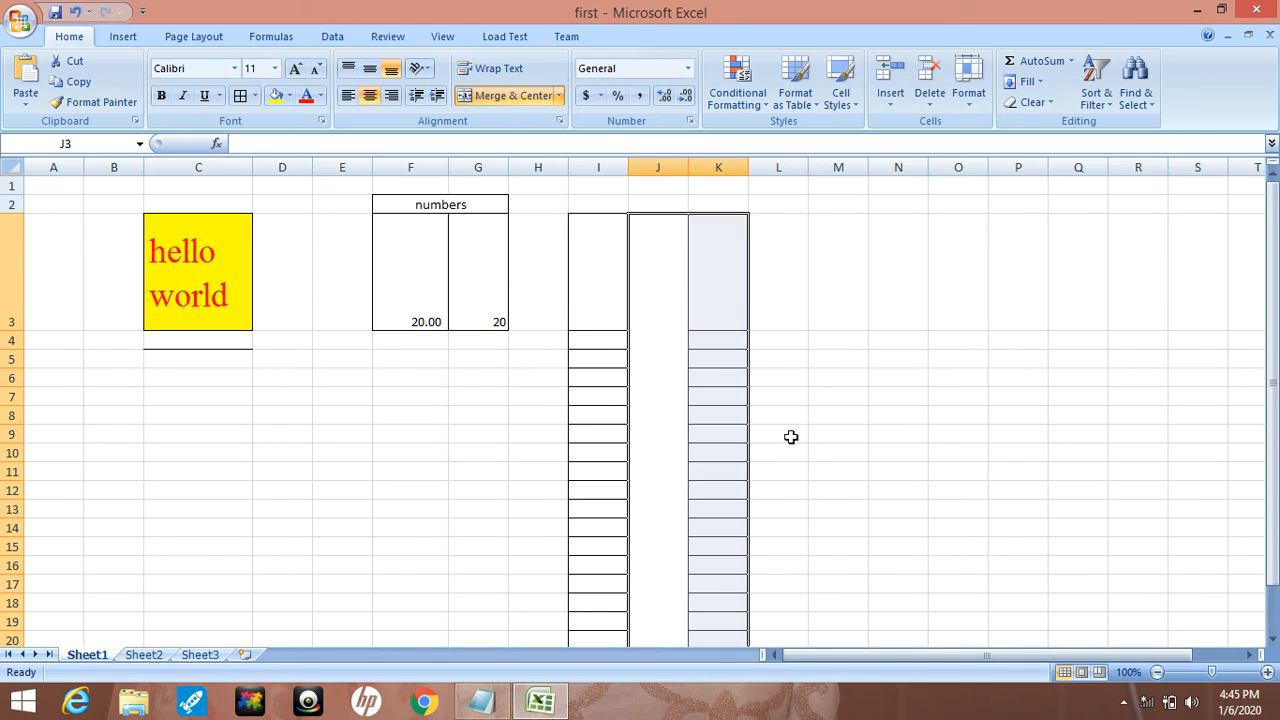
{"action": "left_click", "coordinate": [653, 253]}
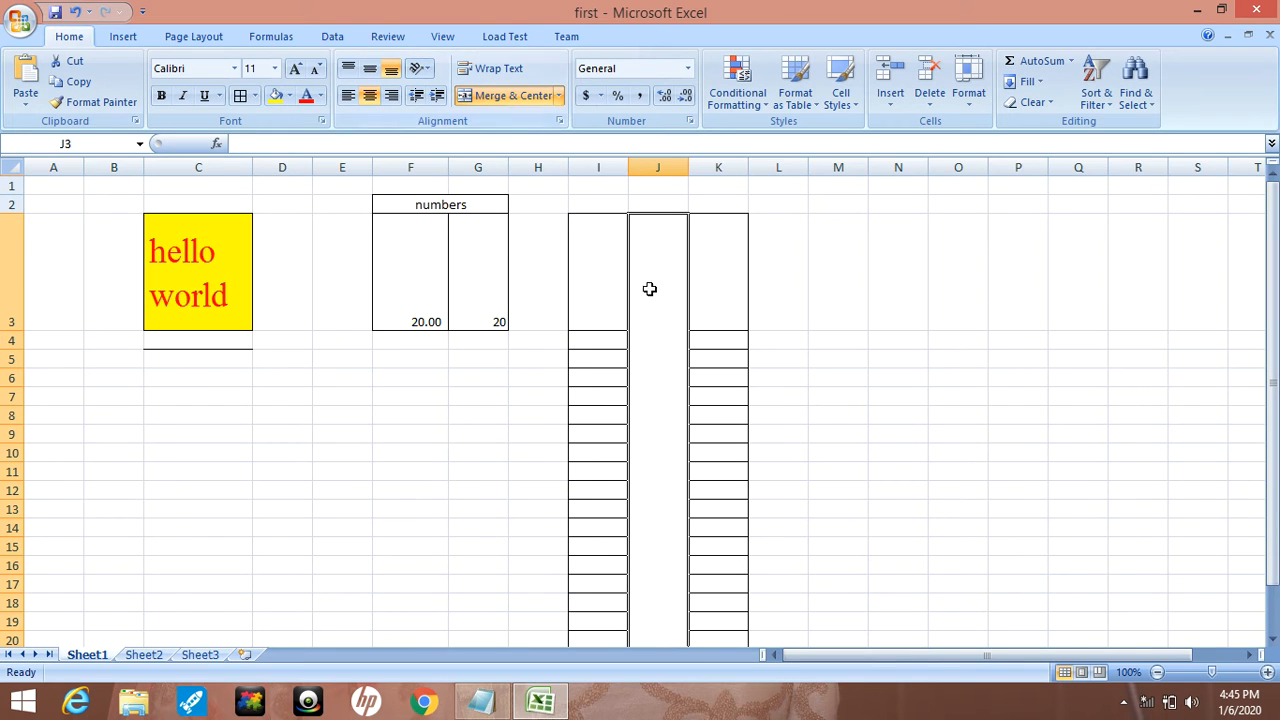
Step: Unmerge the cells J3:J20 and check that J3 selects separately
{"action": "left_click", "coordinate": [520, 96]}
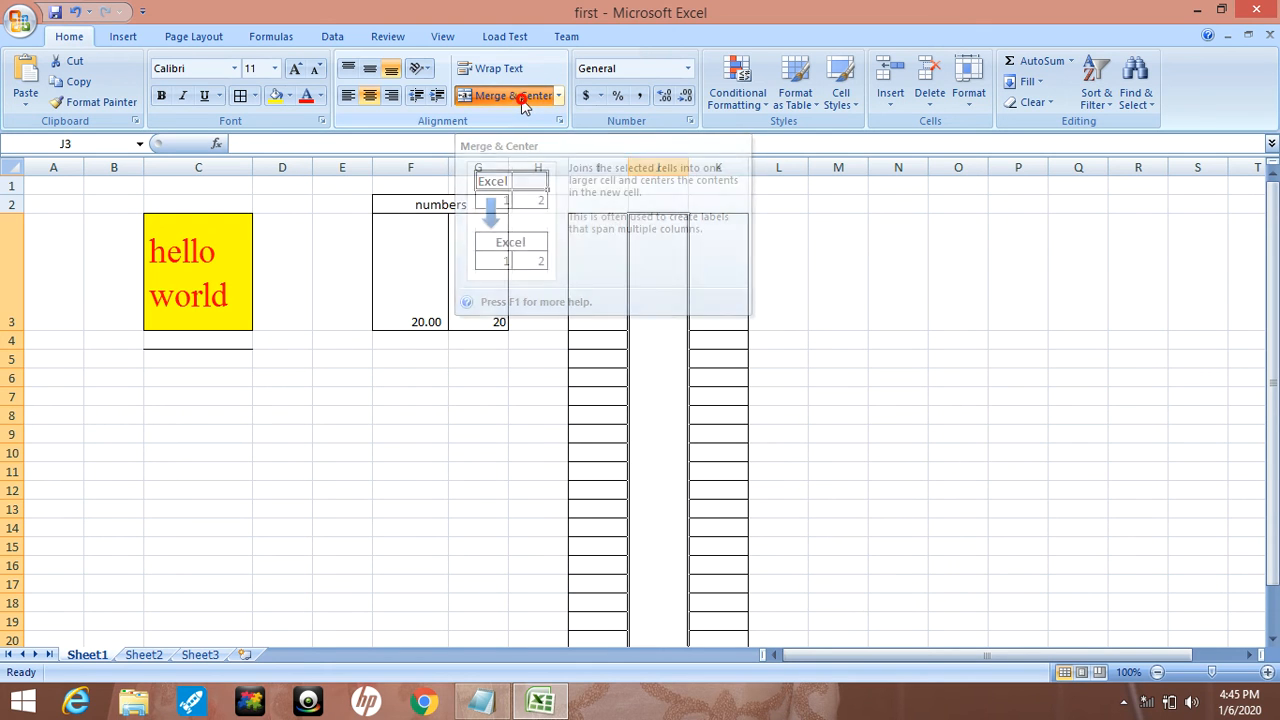
{"action": "left_click", "coordinate": [897, 263]}
{"action": "left_click", "coordinate": [662, 263]}
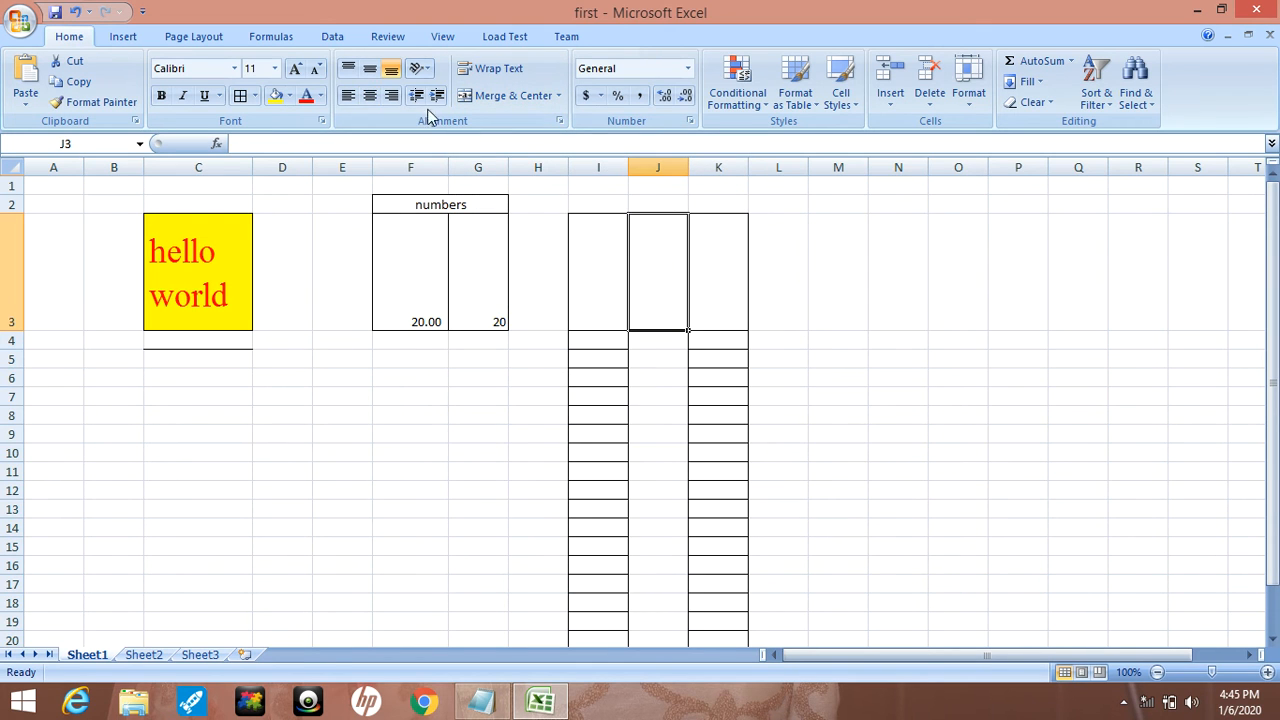
{"action": "left_click", "coordinate": [888, 260]}
Step: Reapply All Borders to J3:J20 and deselect the range
{"action": "left_click_drag", "start_coordinate": [658, 292], "coordinate": [675, 602]}
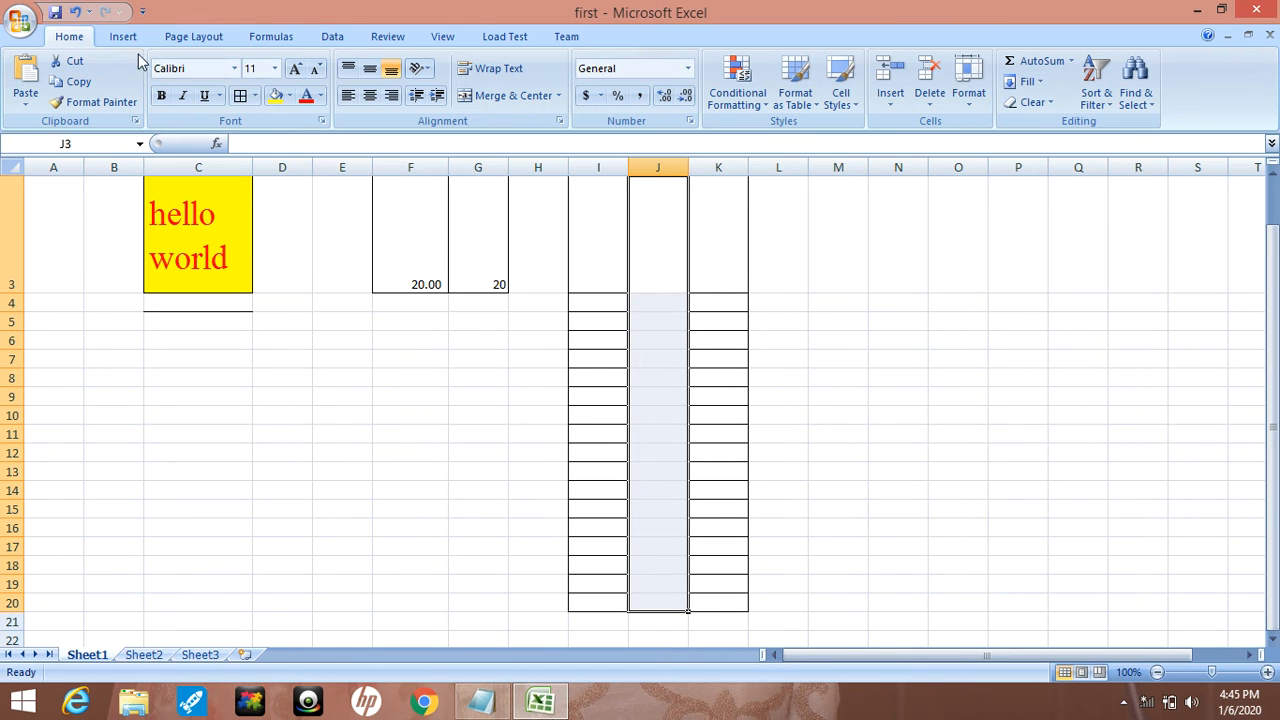
{"action": "left_click", "coordinate": [240, 95]}
{"action": "left_click", "coordinate": [871, 197]}
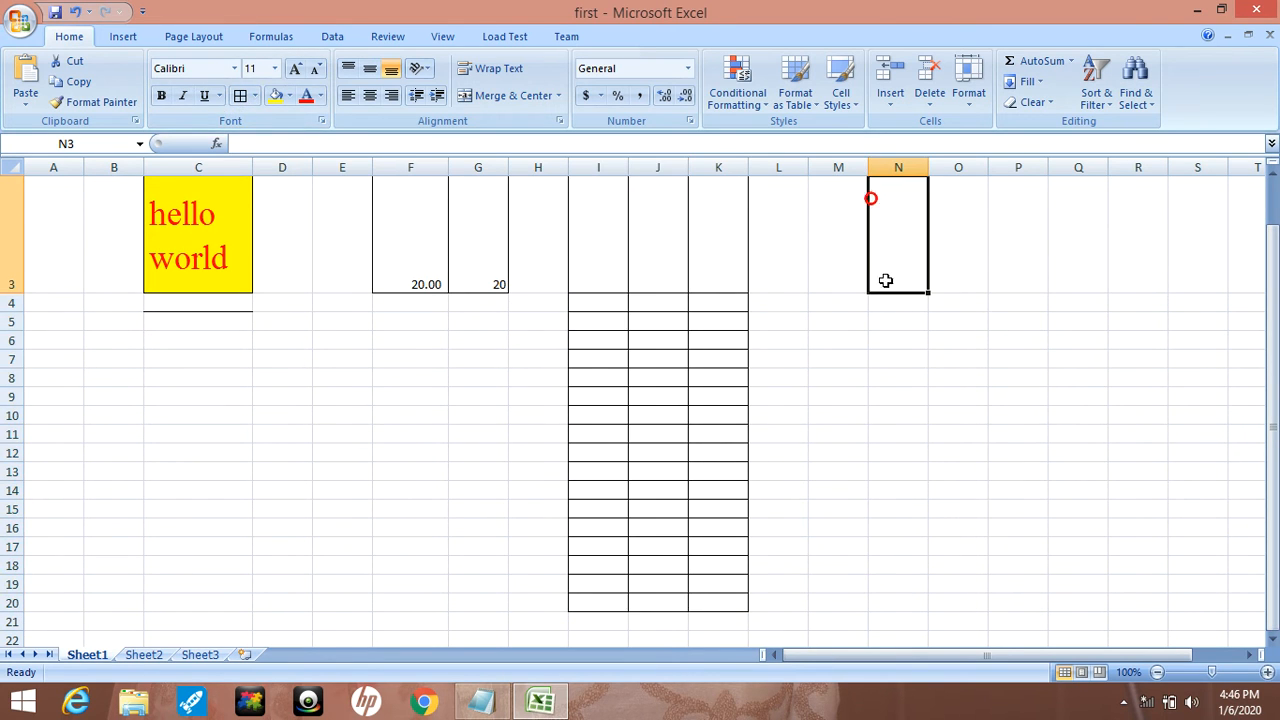
{"action": "scroll", "coordinate": [878, 300], "scroll_direction": "up", "scroll_amount": 1}
{"action": "left_click", "coordinate": [665, 268]}
{"action": "left_click_drag", "start_coordinate": [681, 272], "coordinate": [716, 597]}
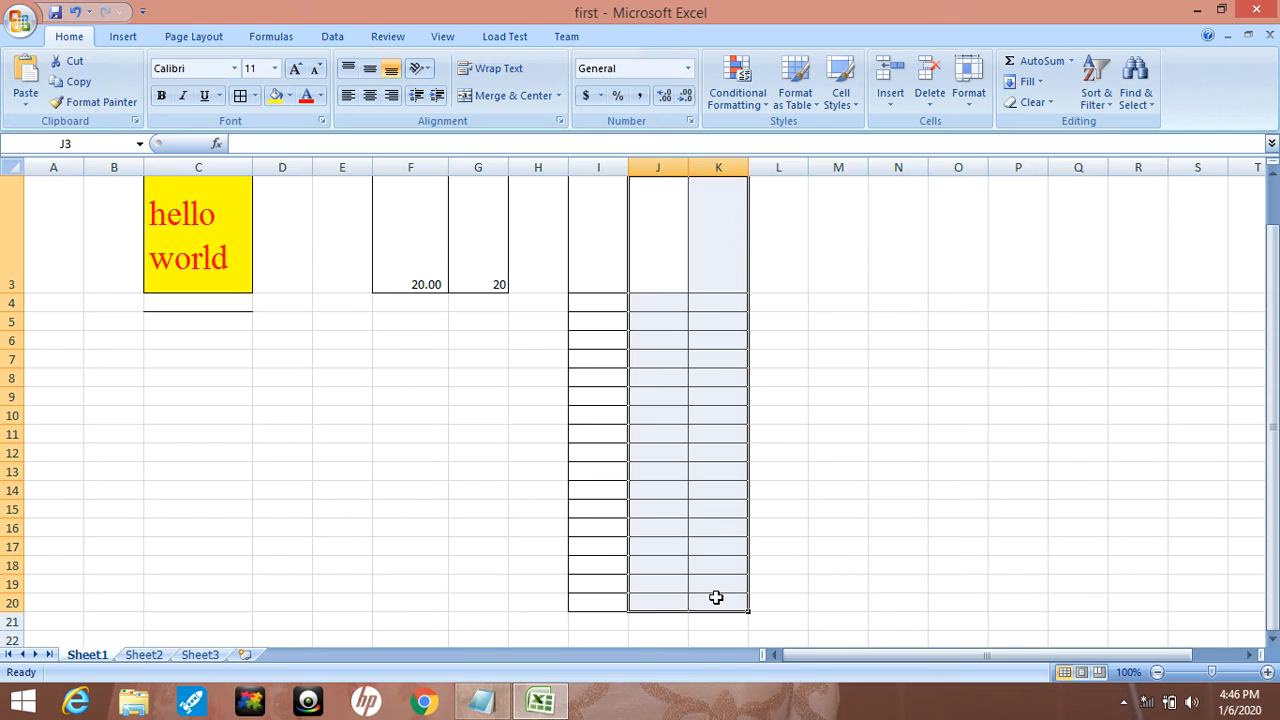
{"action": "left_click", "coordinate": [906, 238]}
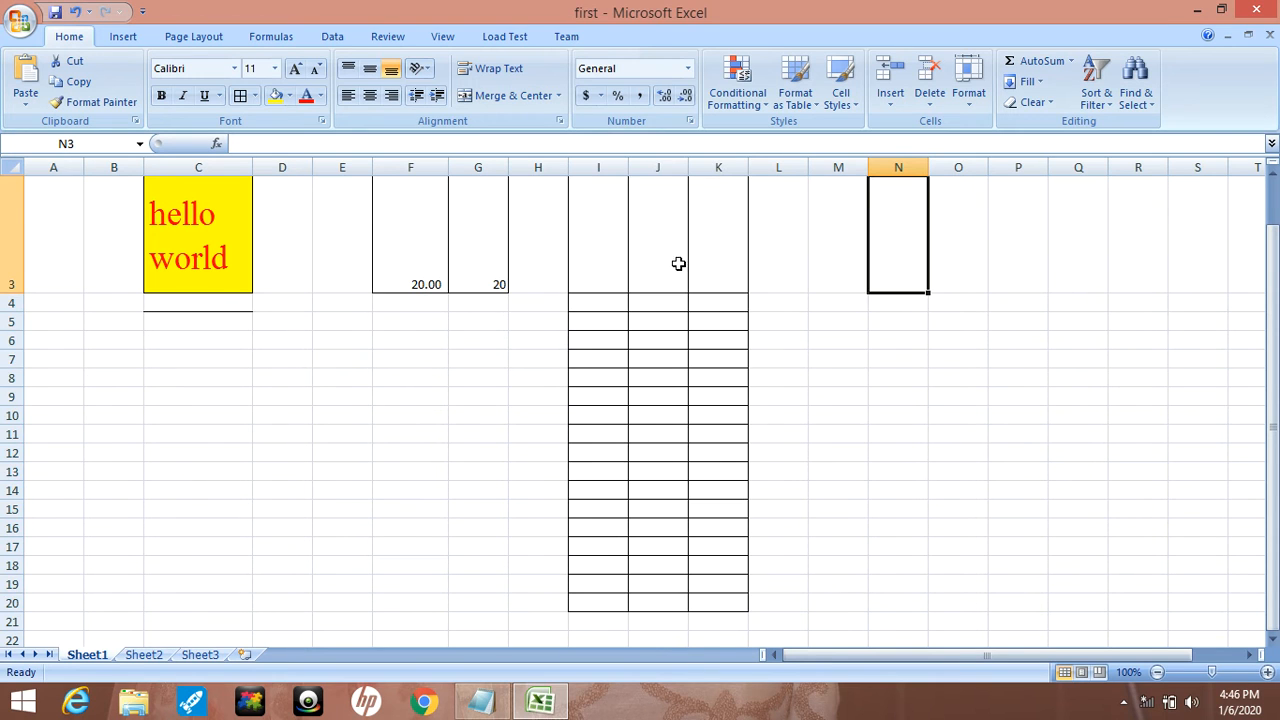
{"action": "scroll", "coordinate": [869, 337], "scroll_direction": "up", "scroll_amount": 1}
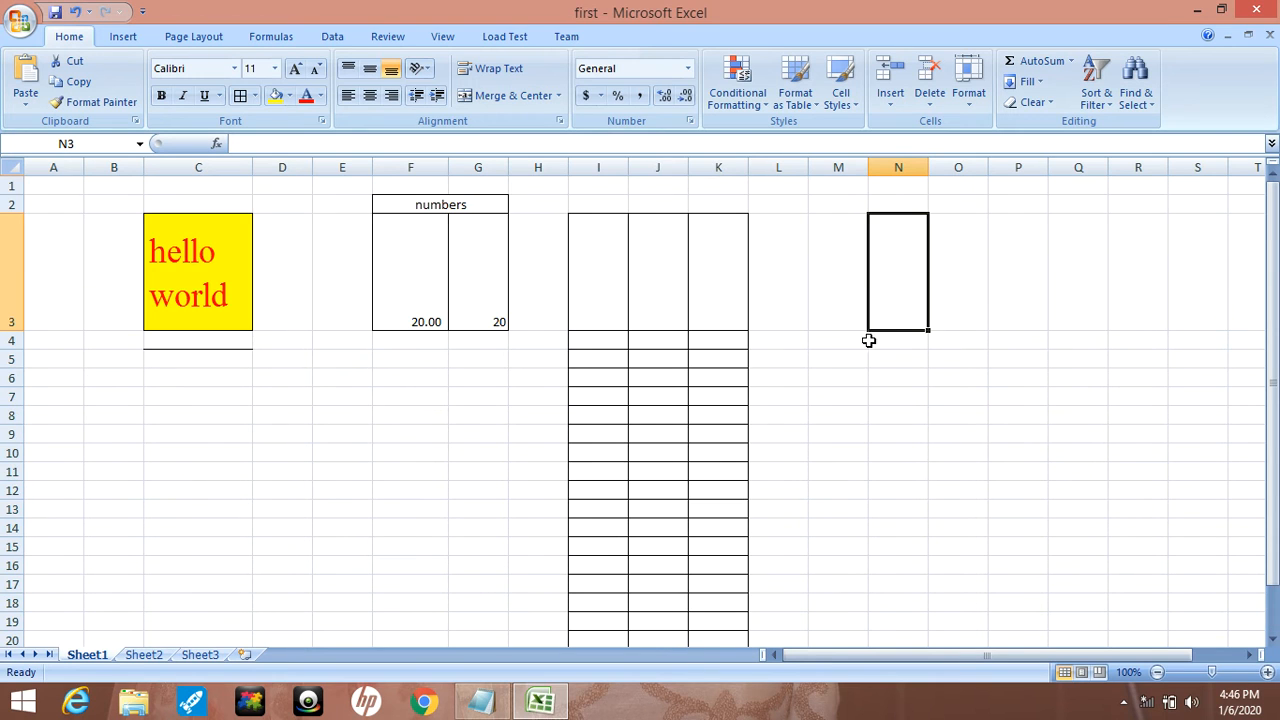
Step: Merge and center the range J3:K20 into one cell across both columns, deselect it, and view its full extent
{"action": "left_click", "coordinate": [663, 287]}
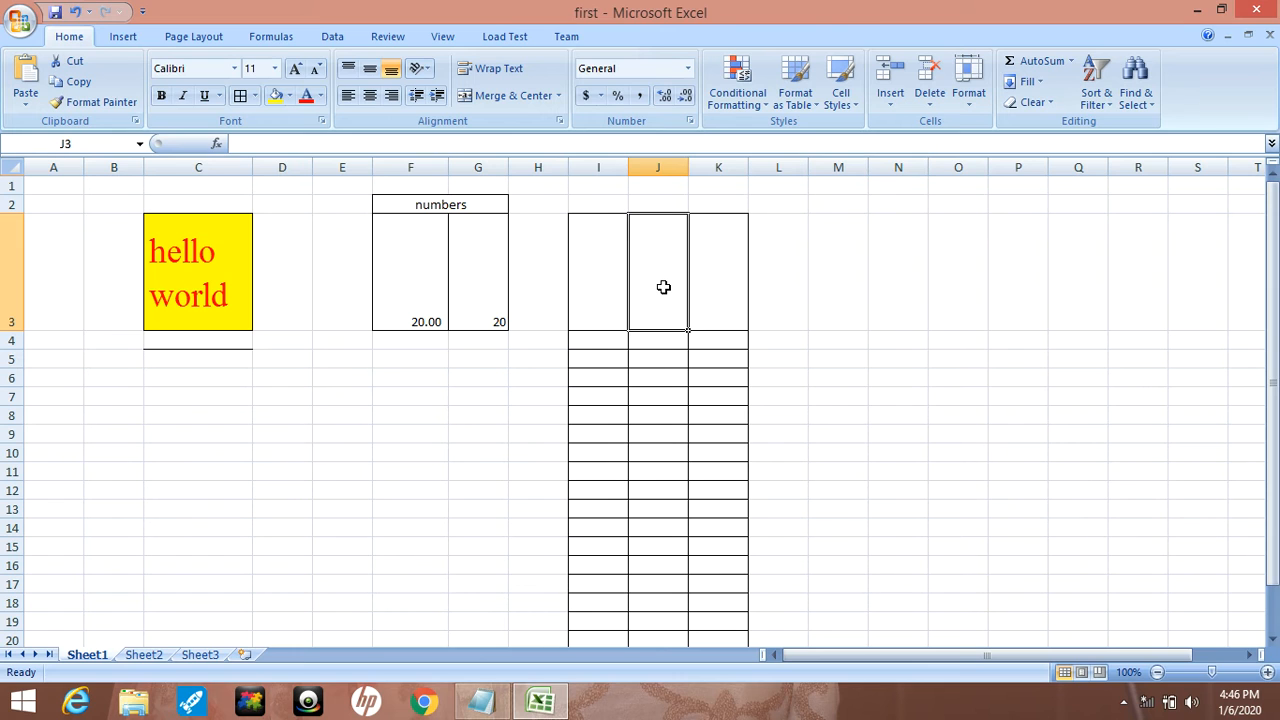
{"action": "left_click_drag", "start_coordinate": [680, 295], "coordinate": [718, 497]}
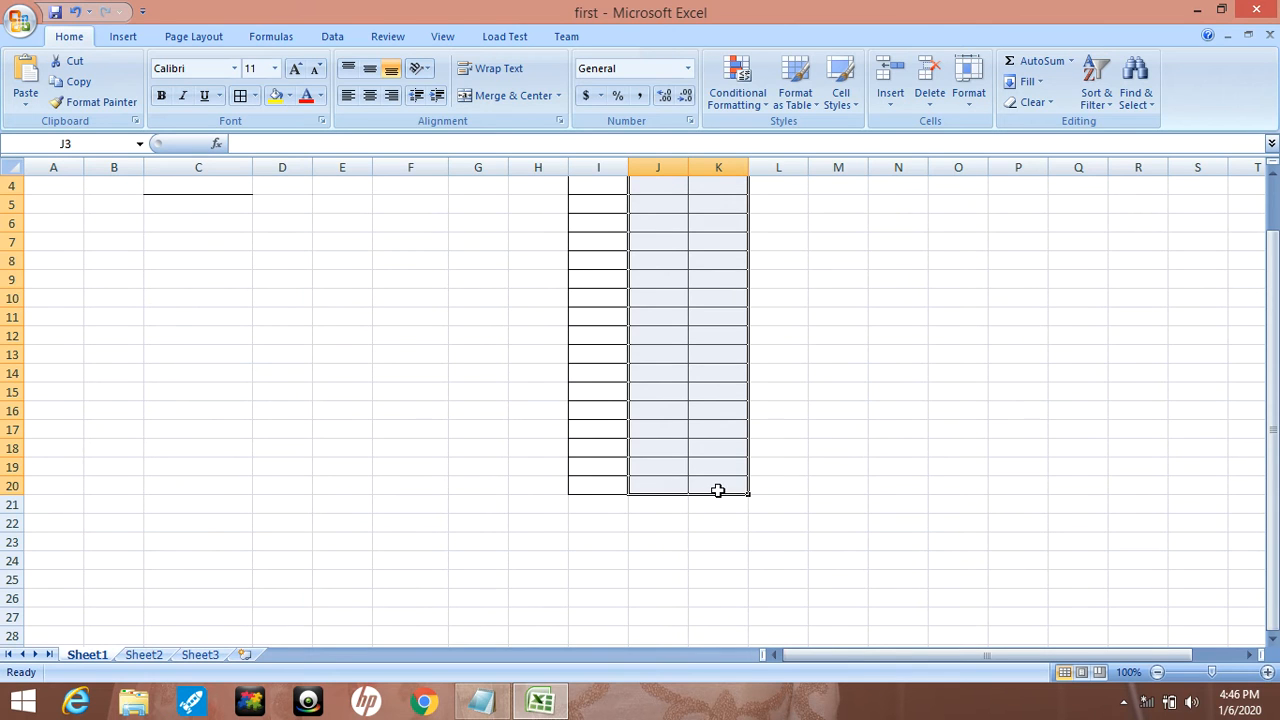
{"action": "scroll", "coordinate": [717, 490], "scroll_direction": "up", "scroll_amount": 1}
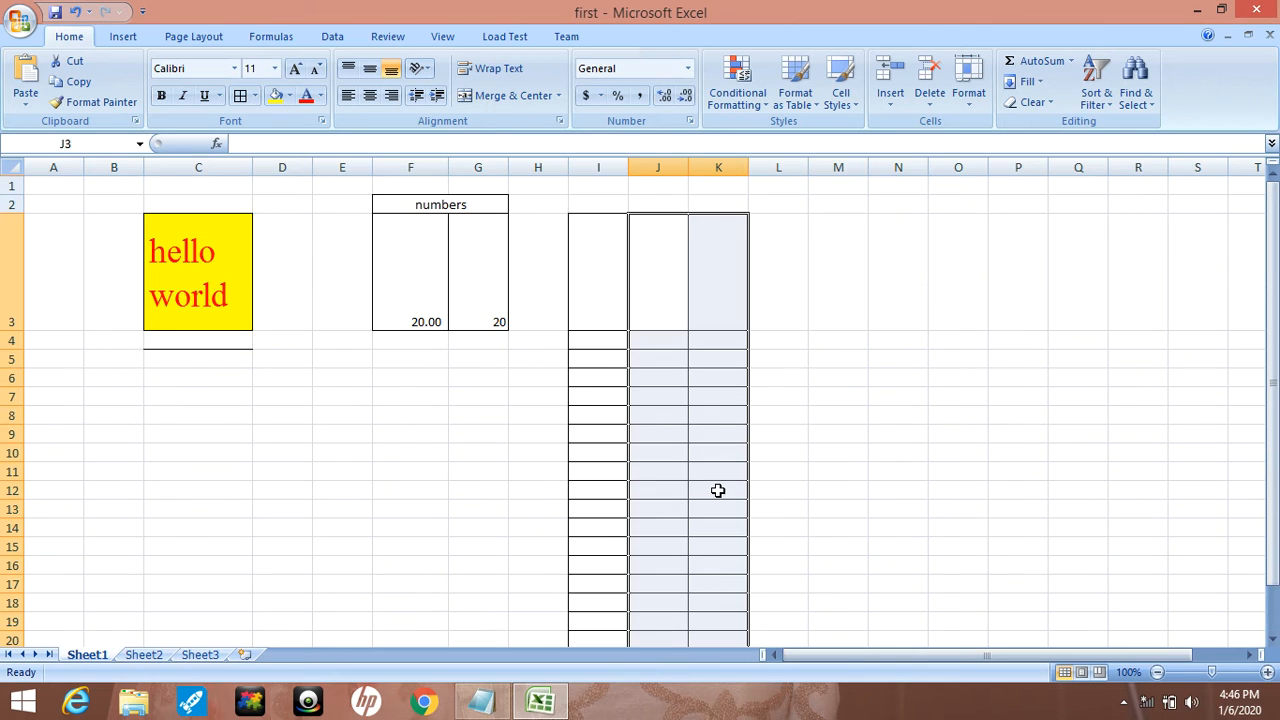
{"action": "left_click", "coordinate": [512, 98]}
{"action": "left_click", "coordinate": [1000, 252]}
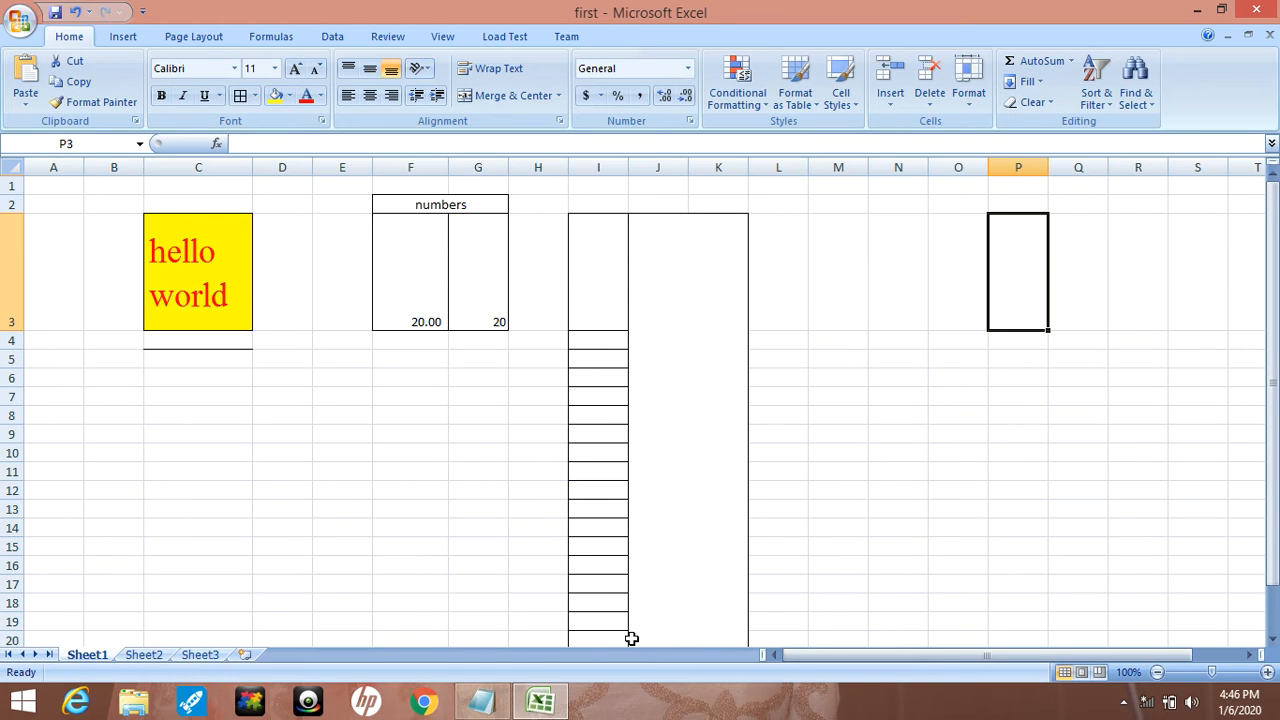
{"action": "scroll", "coordinate": [632, 638], "scroll_direction": "down", "scroll_amount": 1}
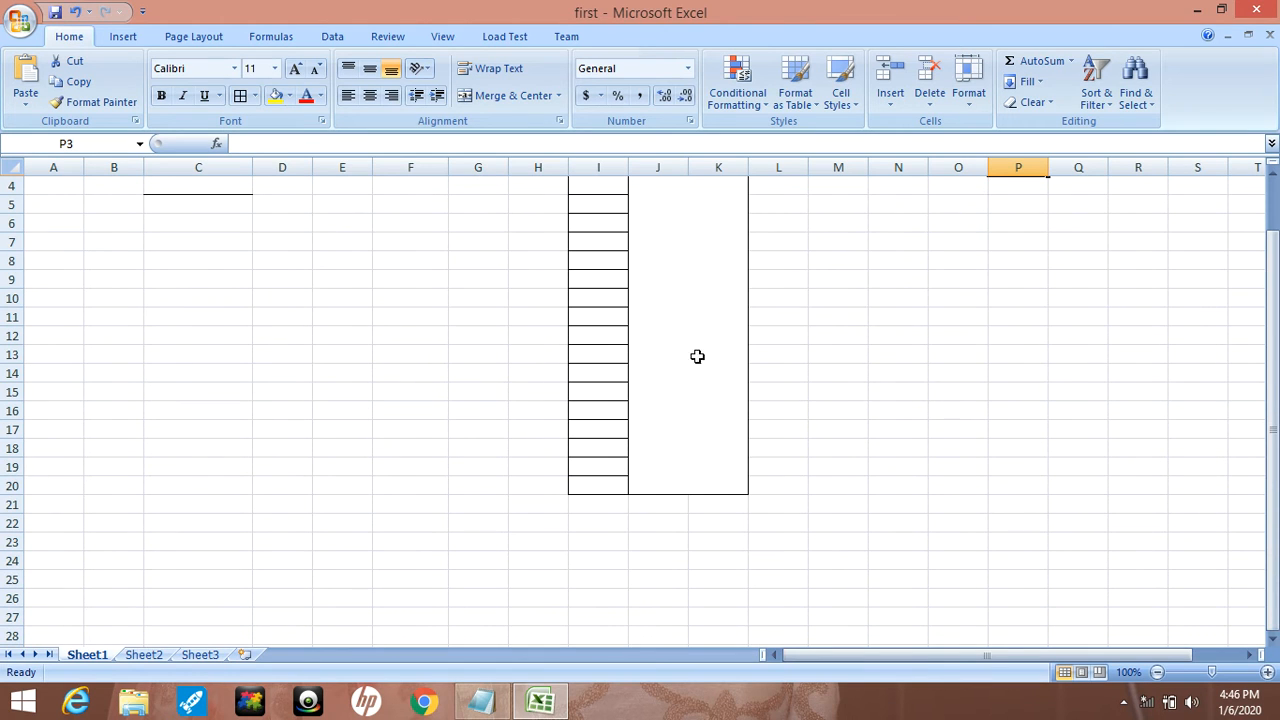
{"action": "scroll", "coordinate": [830, 426], "scroll_direction": "up", "scroll_amount": 1}
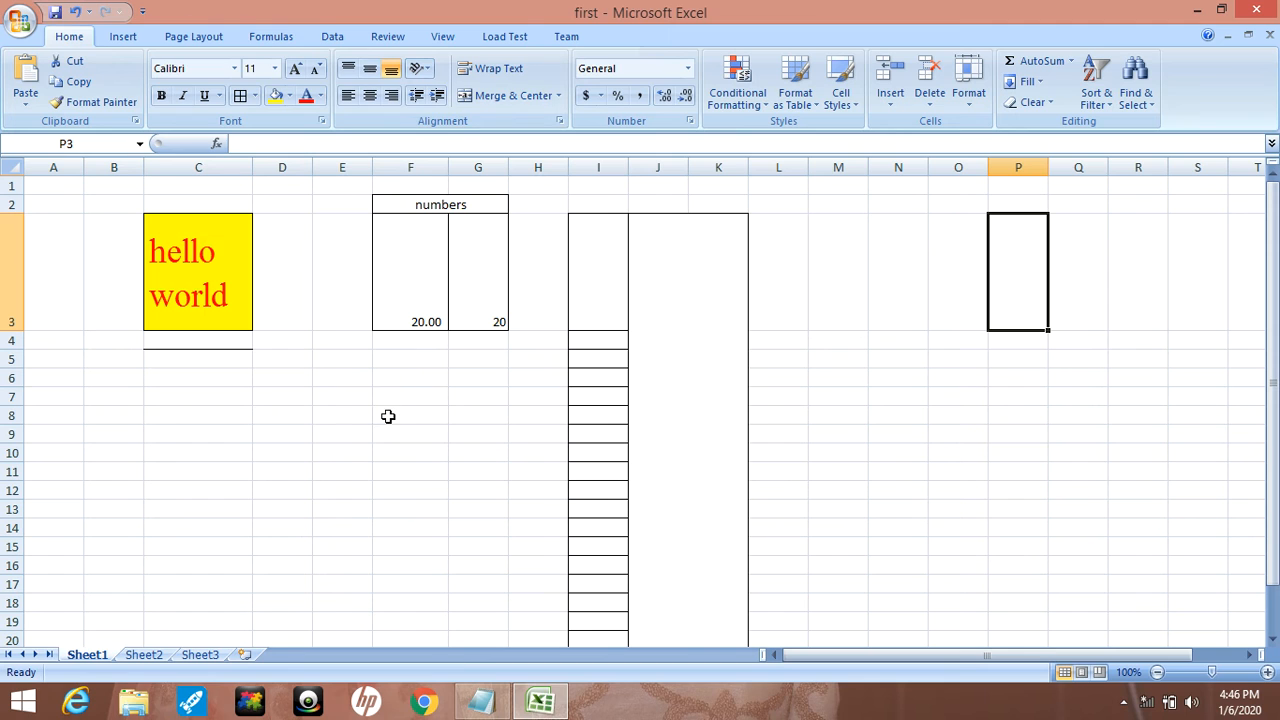
Step: Enter 20 in cell D7 and confirm the entry
{"action": "left_click", "coordinate": [295, 398]}
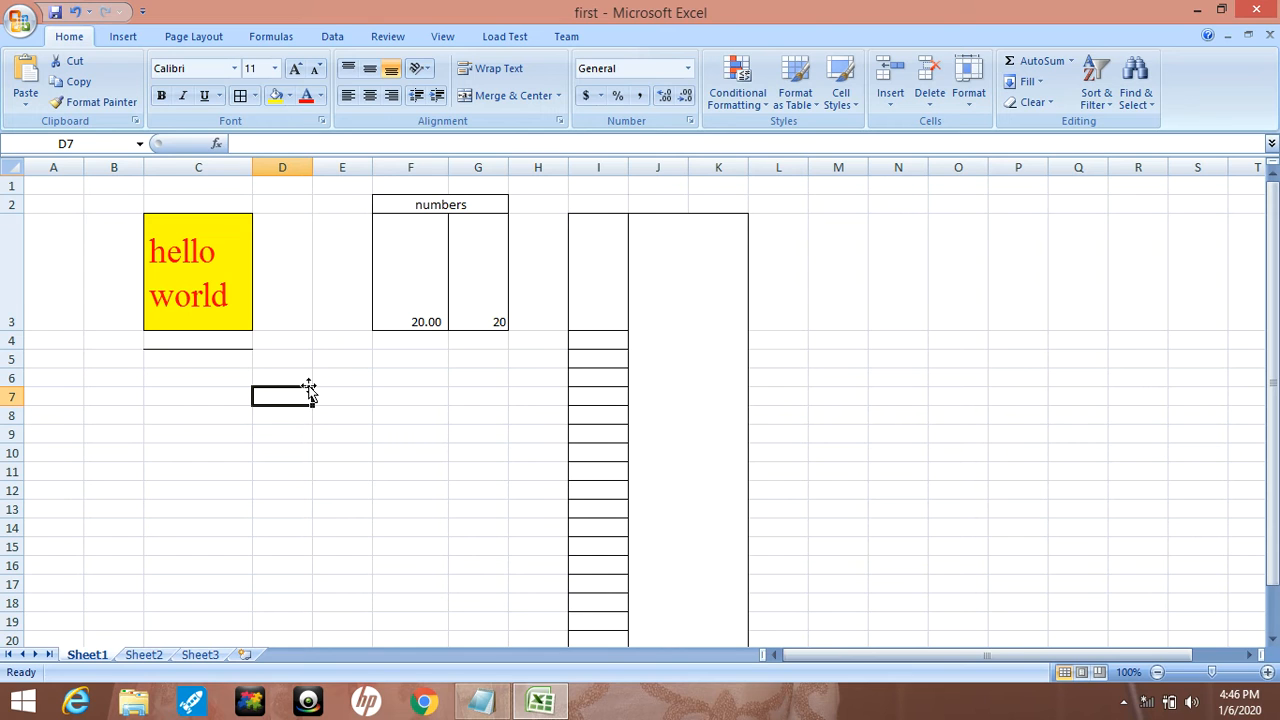
{"action": "type", "text": "20"}
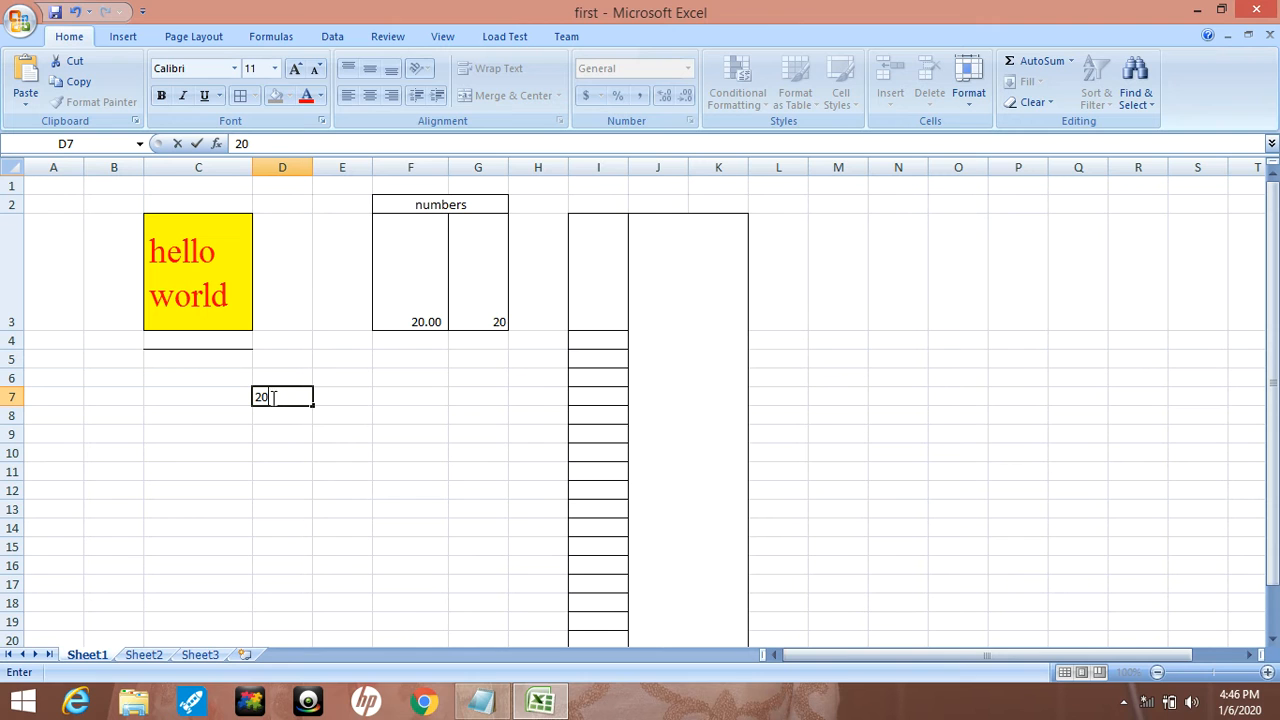
{"action": "left_click_drag", "start_coordinate": [369, 449], "coordinate": [370, 439]}
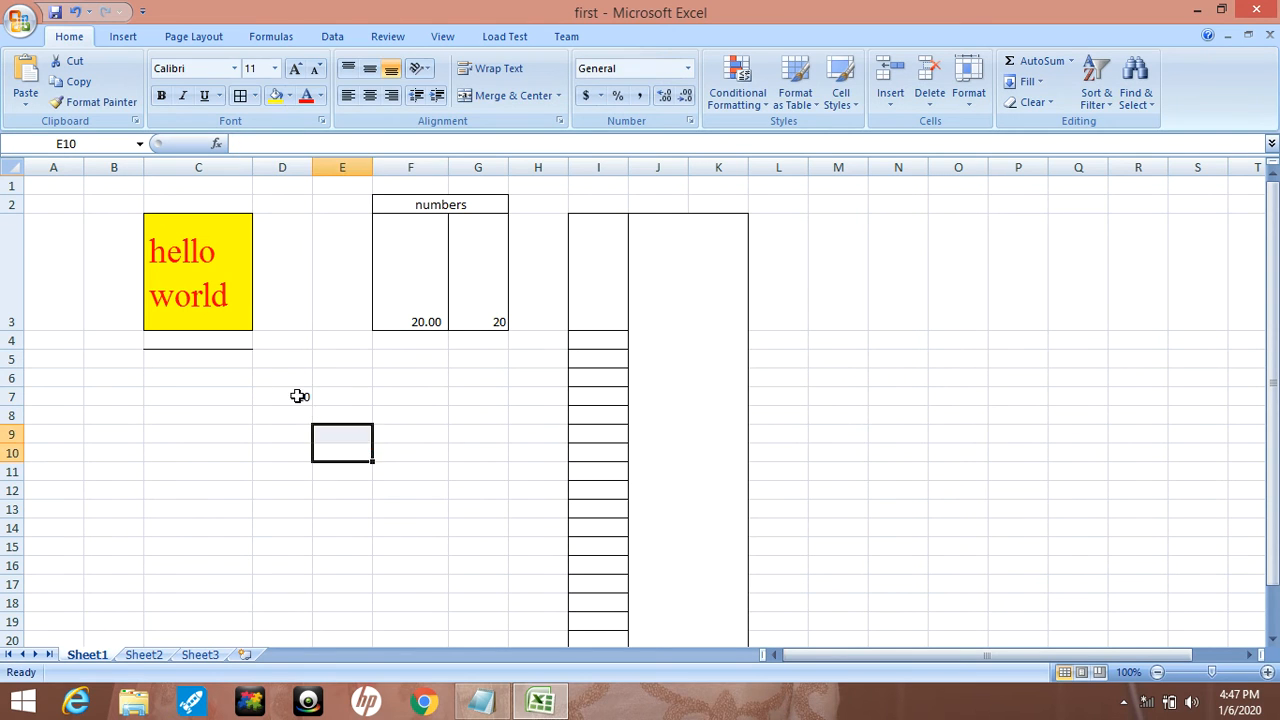
Step: Examine the address of the cell containing 20 by highlighting its row, its column and its cell reference
{"action": "left_click", "coordinate": [298, 396]}
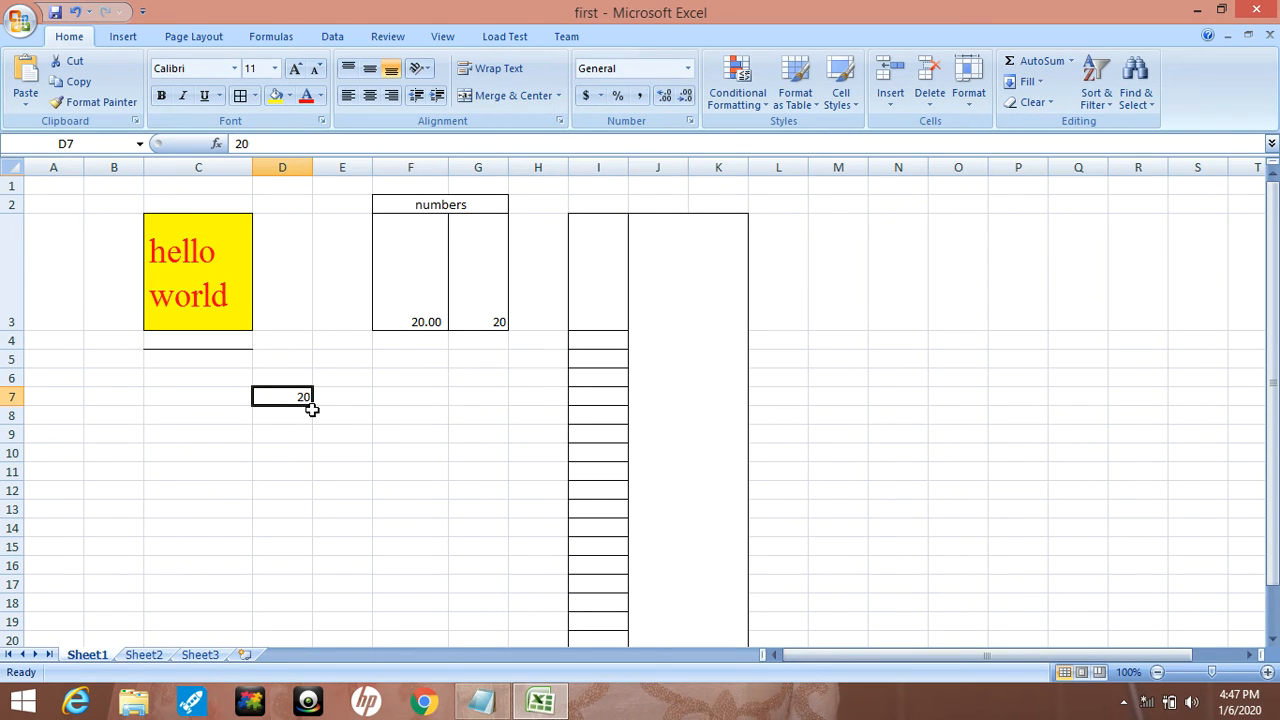
{"action": "left_click", "coordinate": [13, 396]}
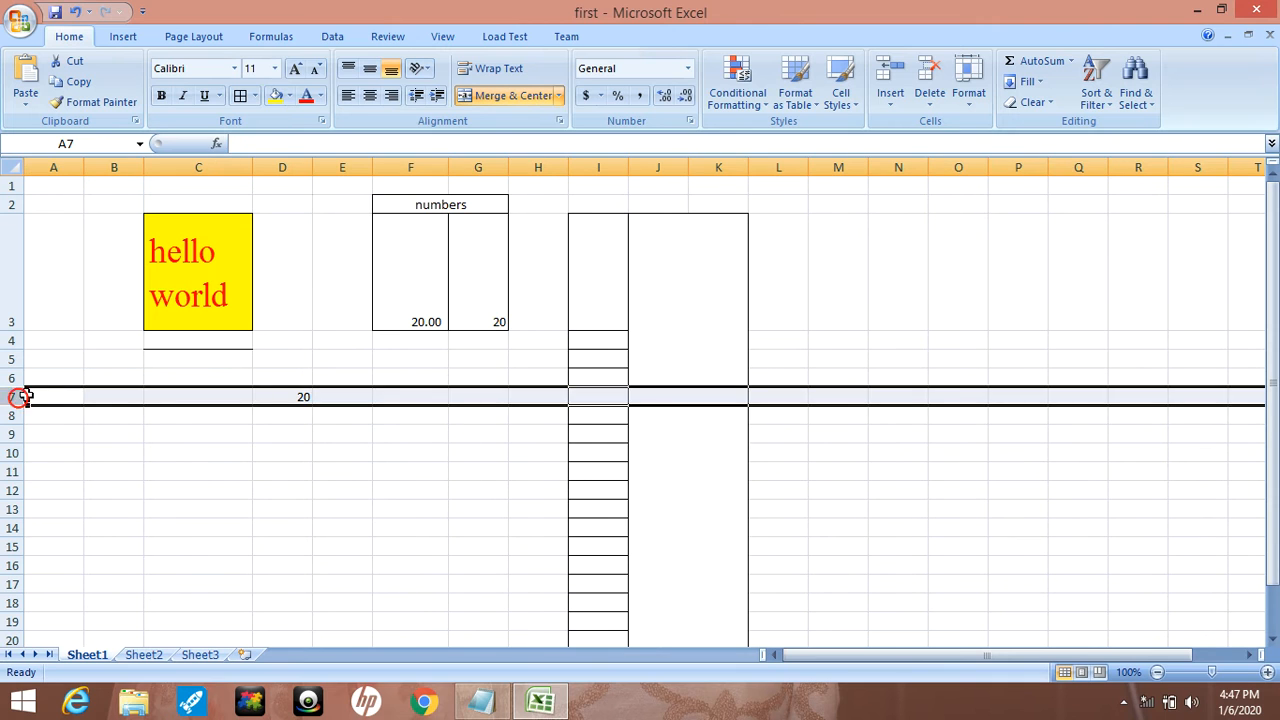
{"action": "left_click", "coordinate": [284, 167]}
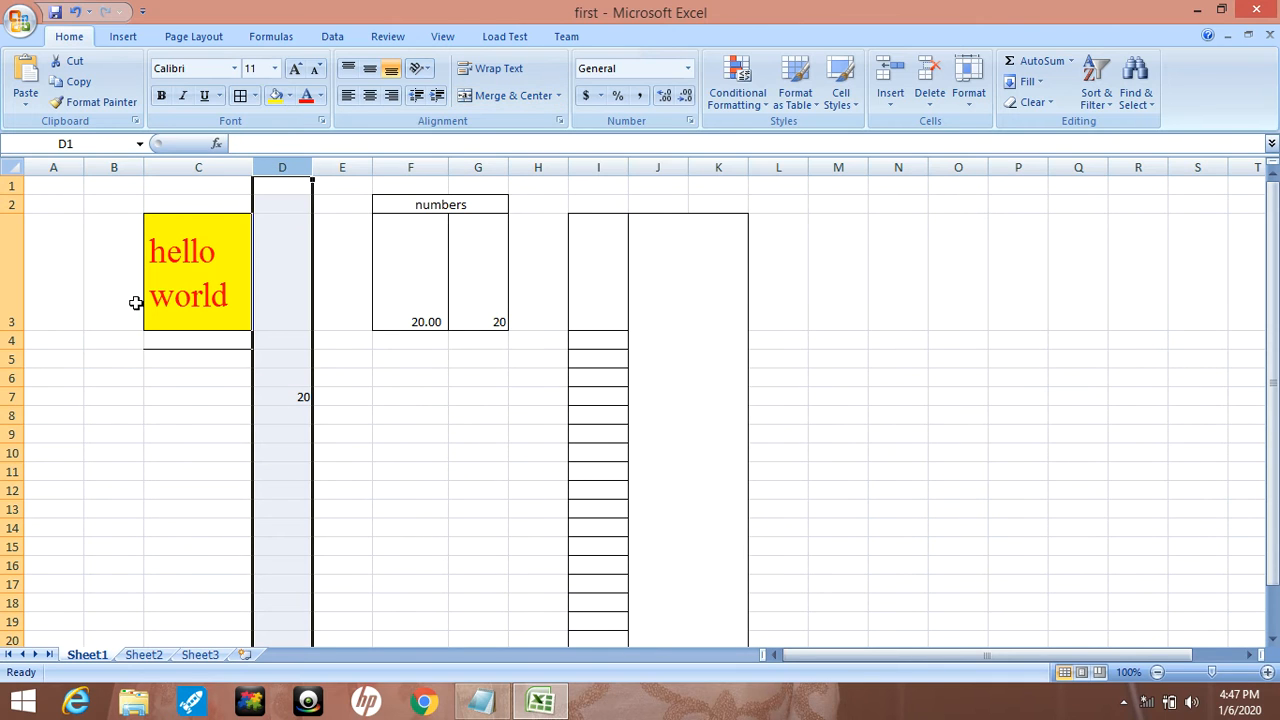
{"action": "left_click", "coordinate": [284, 396]}
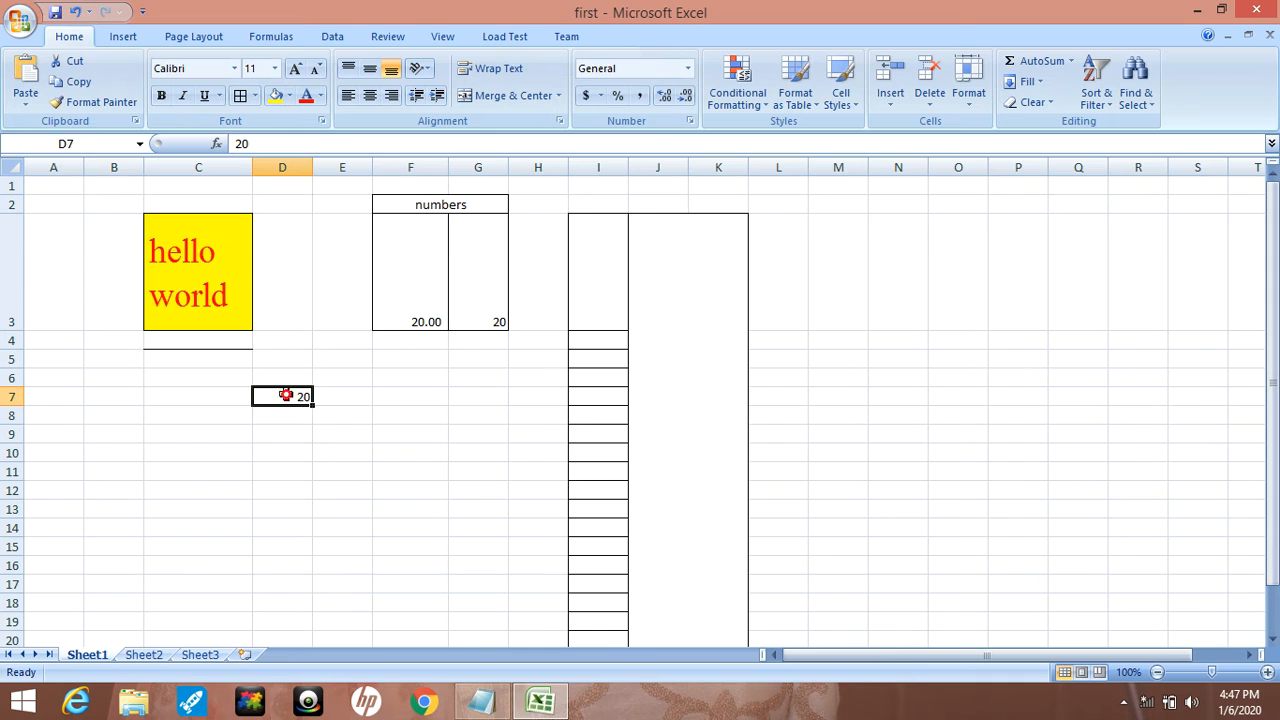
{"action": "left_click", "coordinate": [89, 144]}
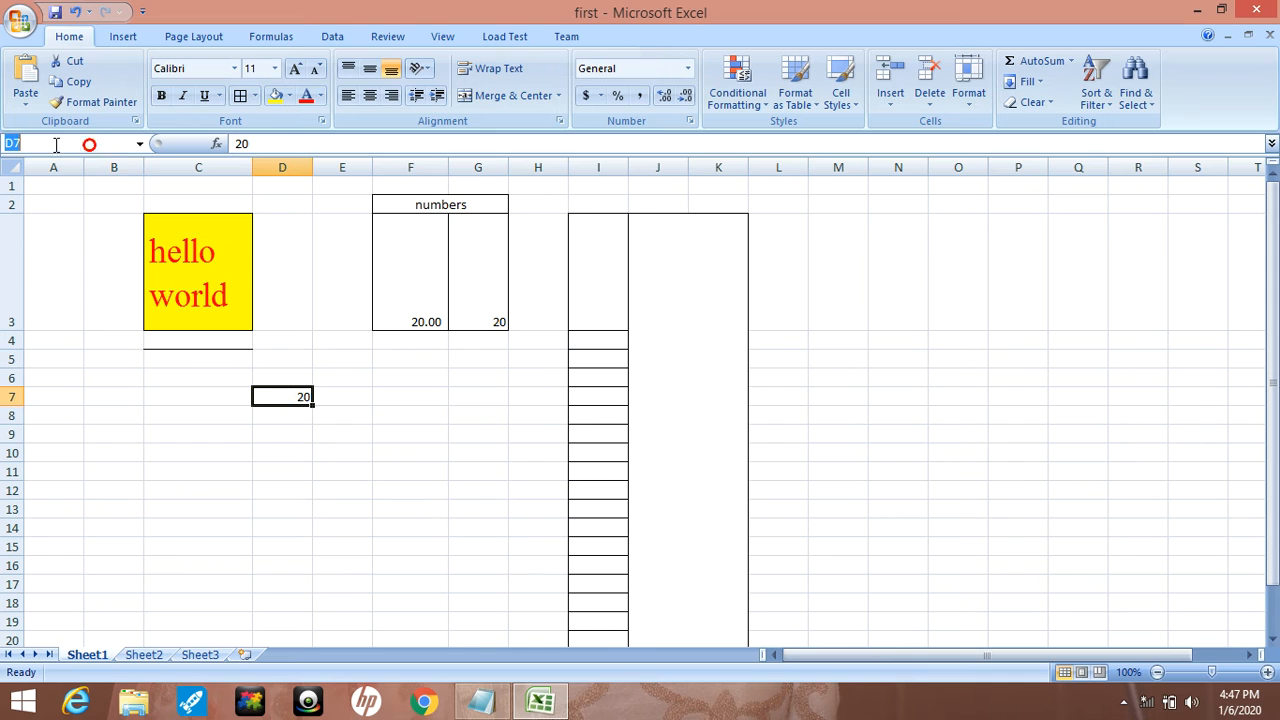
Step: Enter 5 in cell D8 and move on to D9
{"action": "left_click", "coordinate": [292, 415]}
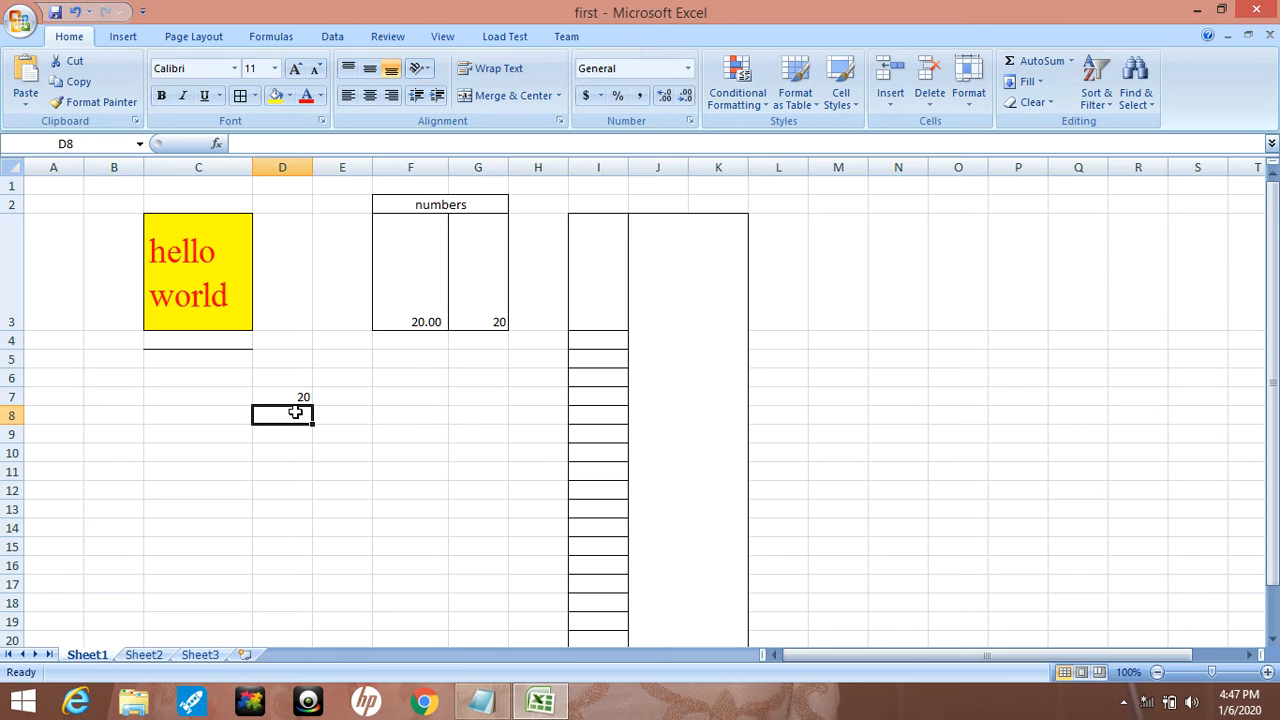
{"action": "type", "text": "5"}
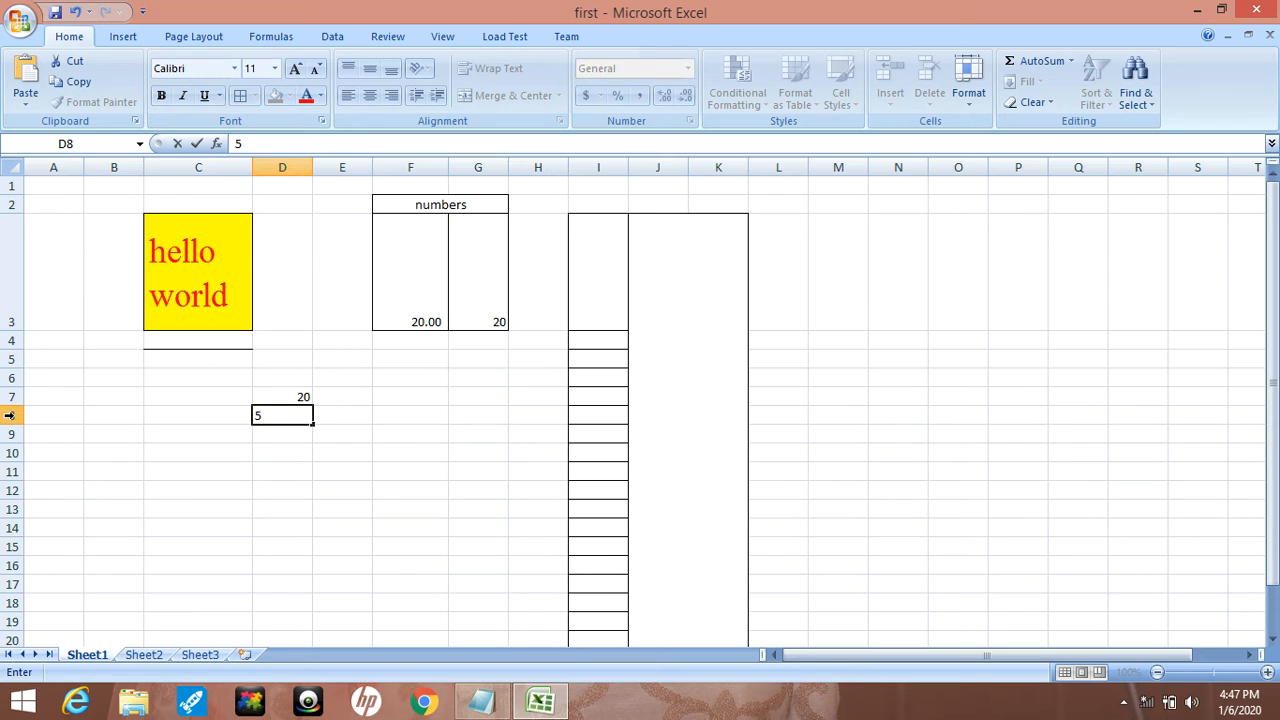
{"action": "left_click", "coordinate": [294, 436]}
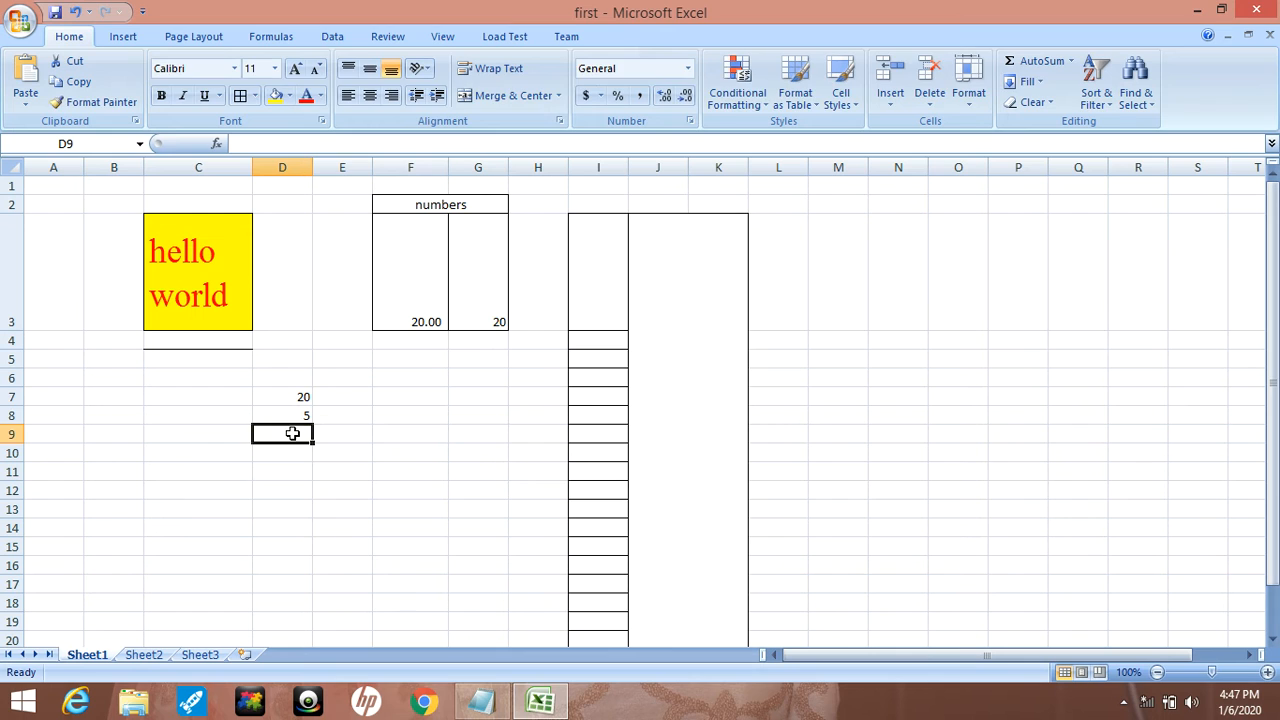
Step: Add cells D7 and D8 in D9 with the formula =D7+D8
{"action": "type", "text": "="}
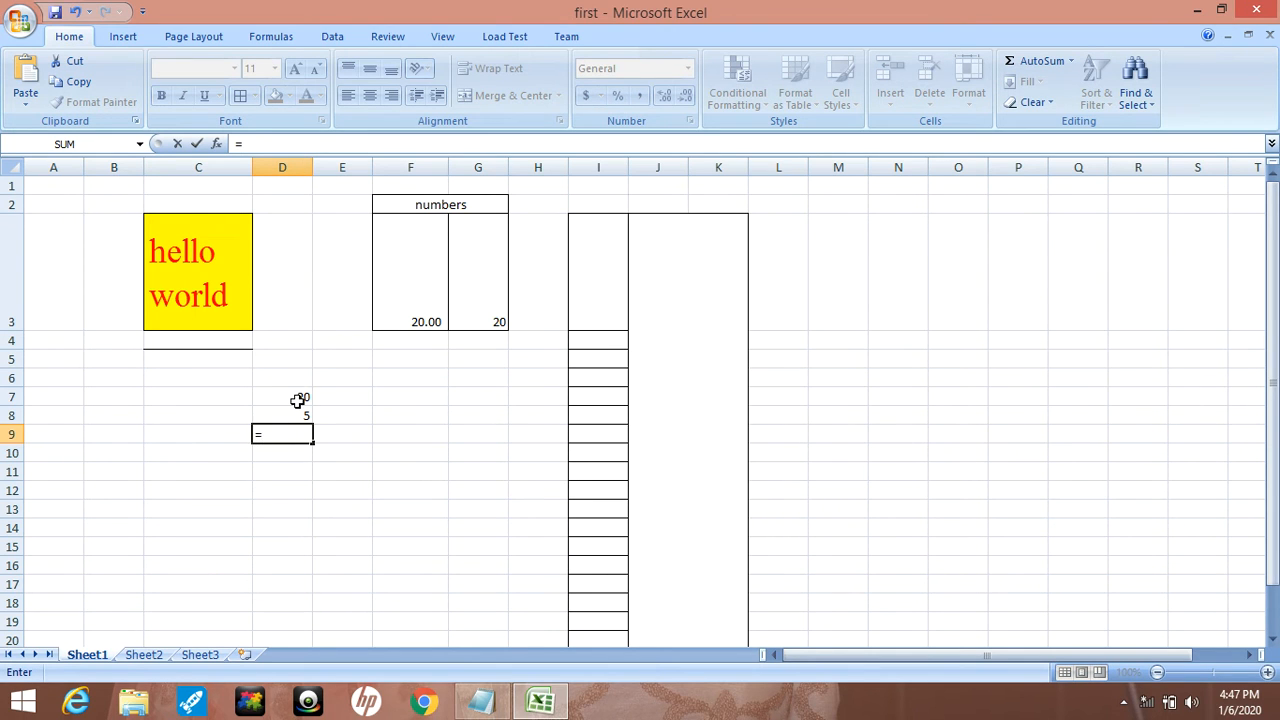
{"action": "left_click", "coordinate": [299, 397]}
{"action": "type", "text": "+"}
{"action": "left_click", "coordinate": [296, 414]}
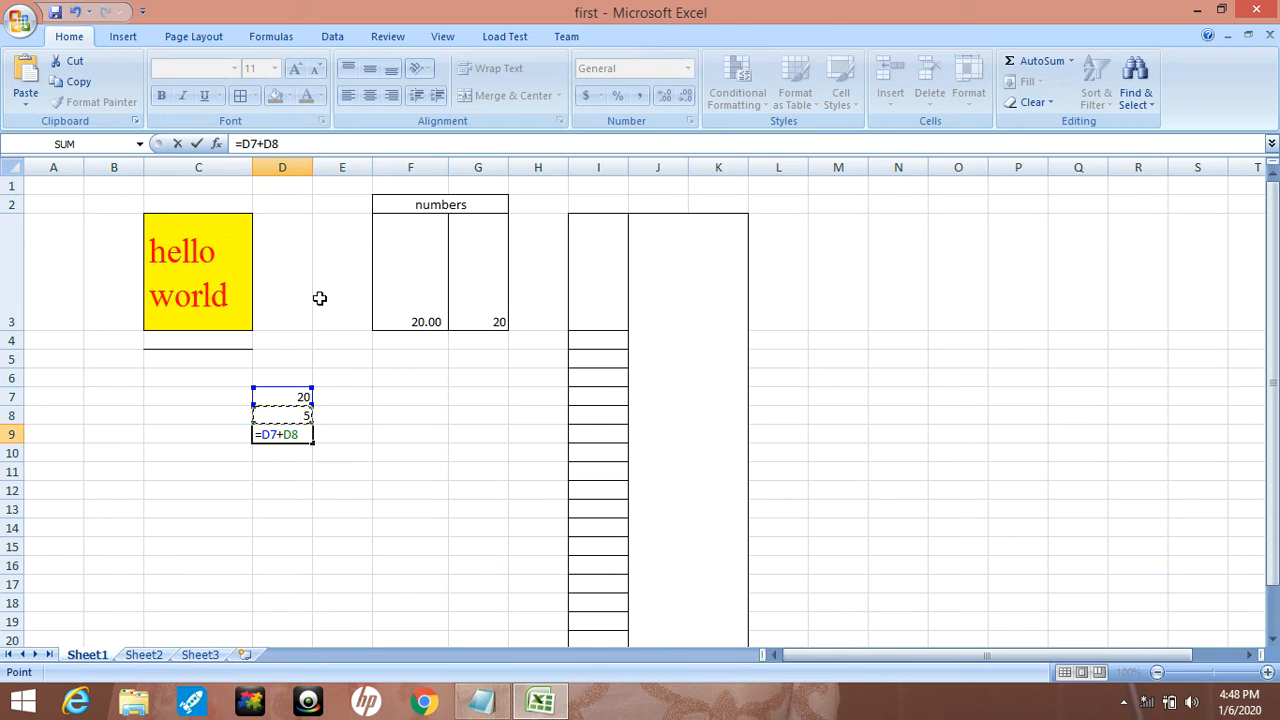
{"action": "key", "text": "Return"}
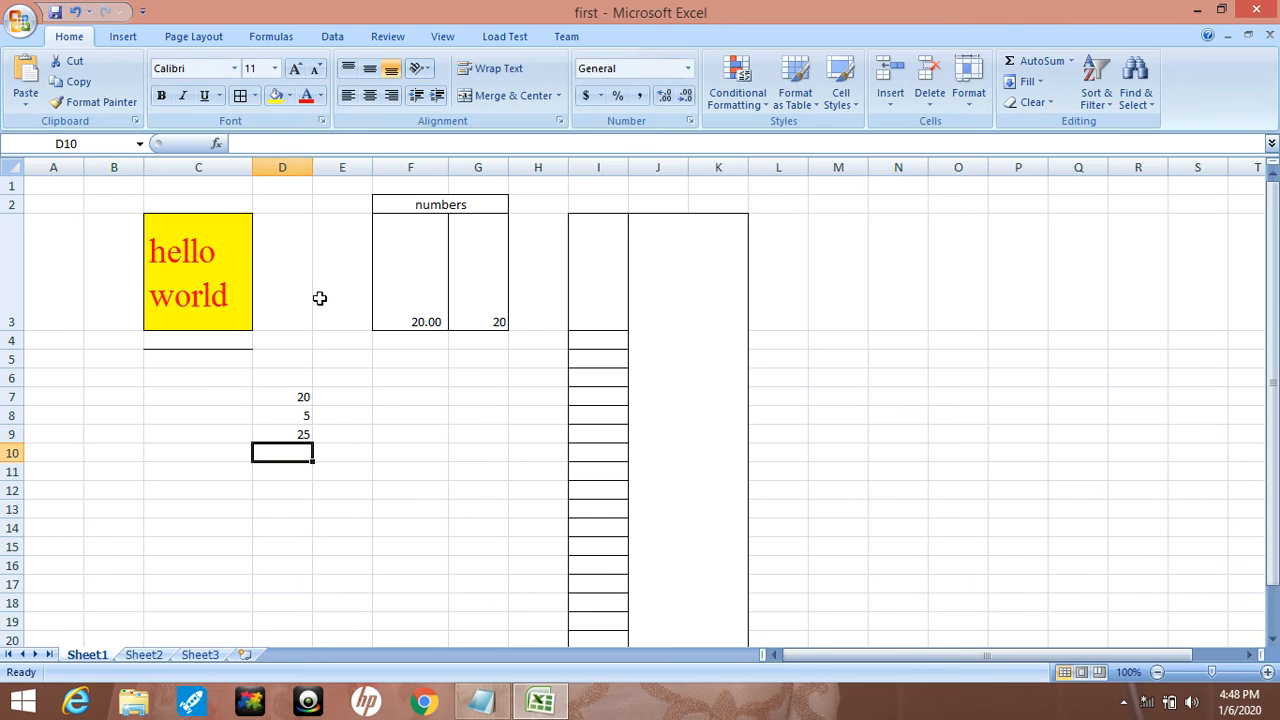
Step: Open the formula in D9 to review its cell references, and cancel the accidental reference changes
{"action": "left_click", "coordinate": [285, 437]}
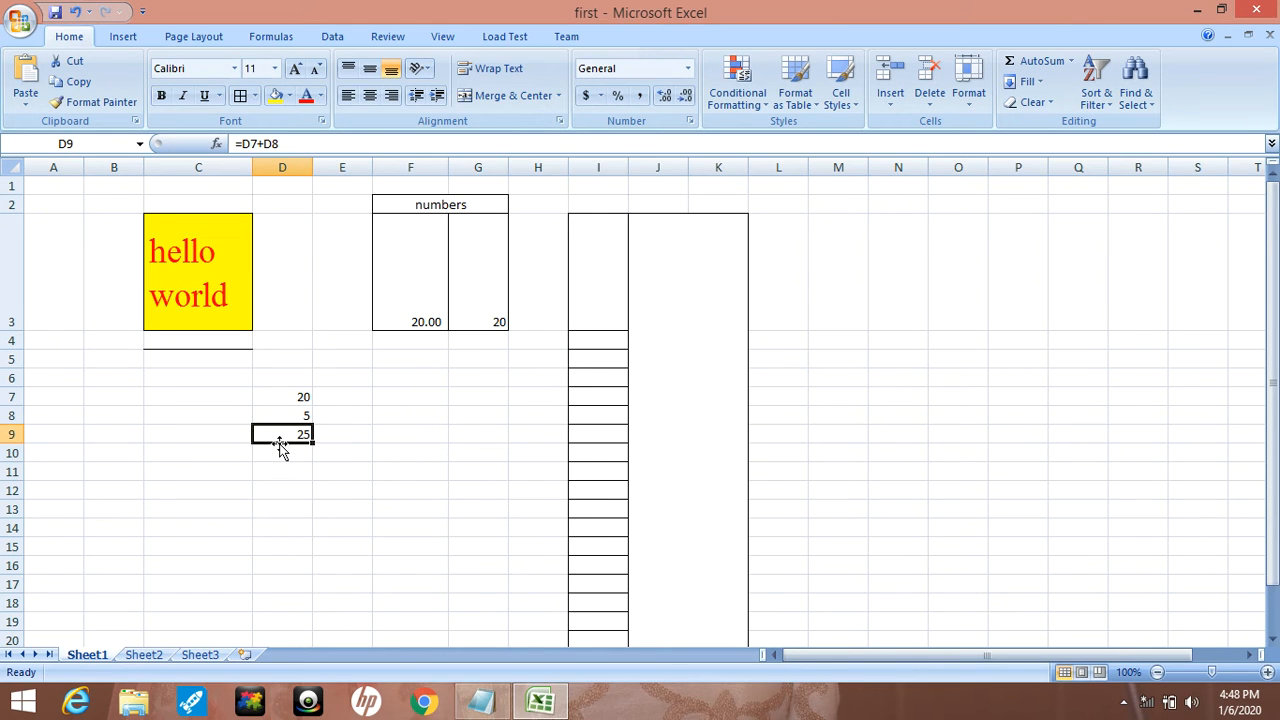
{"action": "left_click_drag", "start_coordinate": [294, 143], "coordinate": [228, 144]}
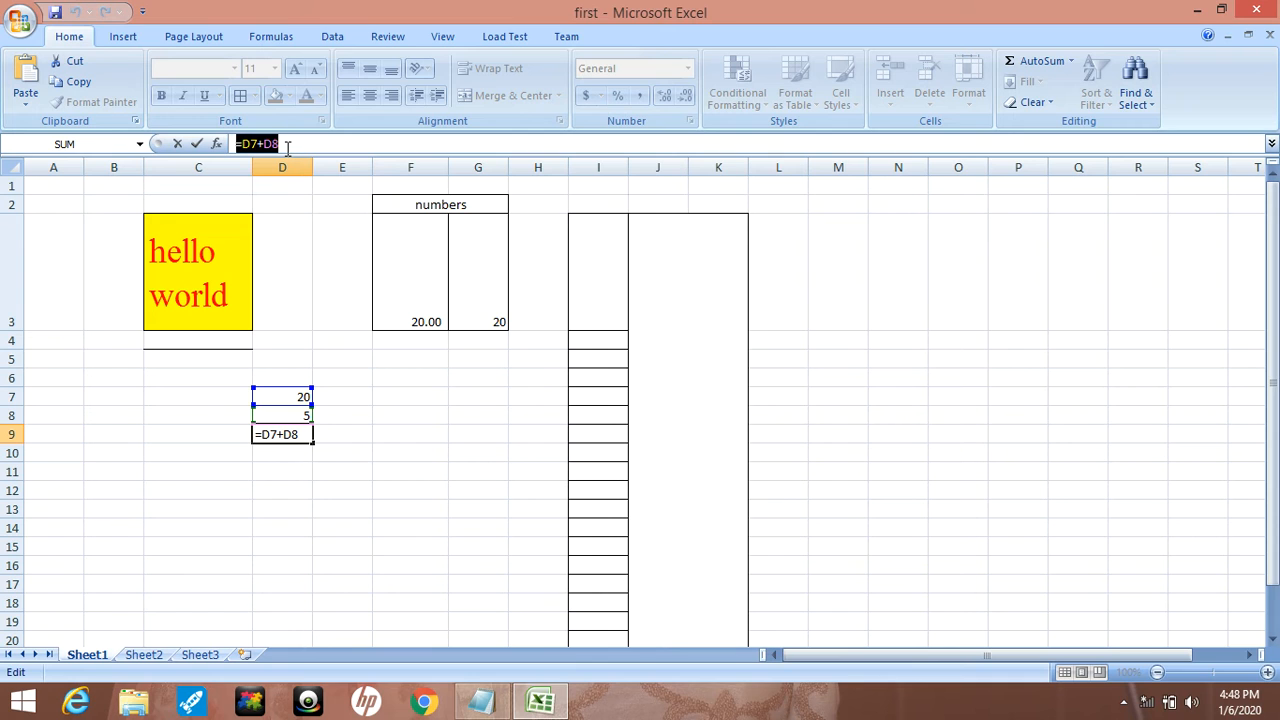
{"action": "left_click", "coordinate": [395, 411]}
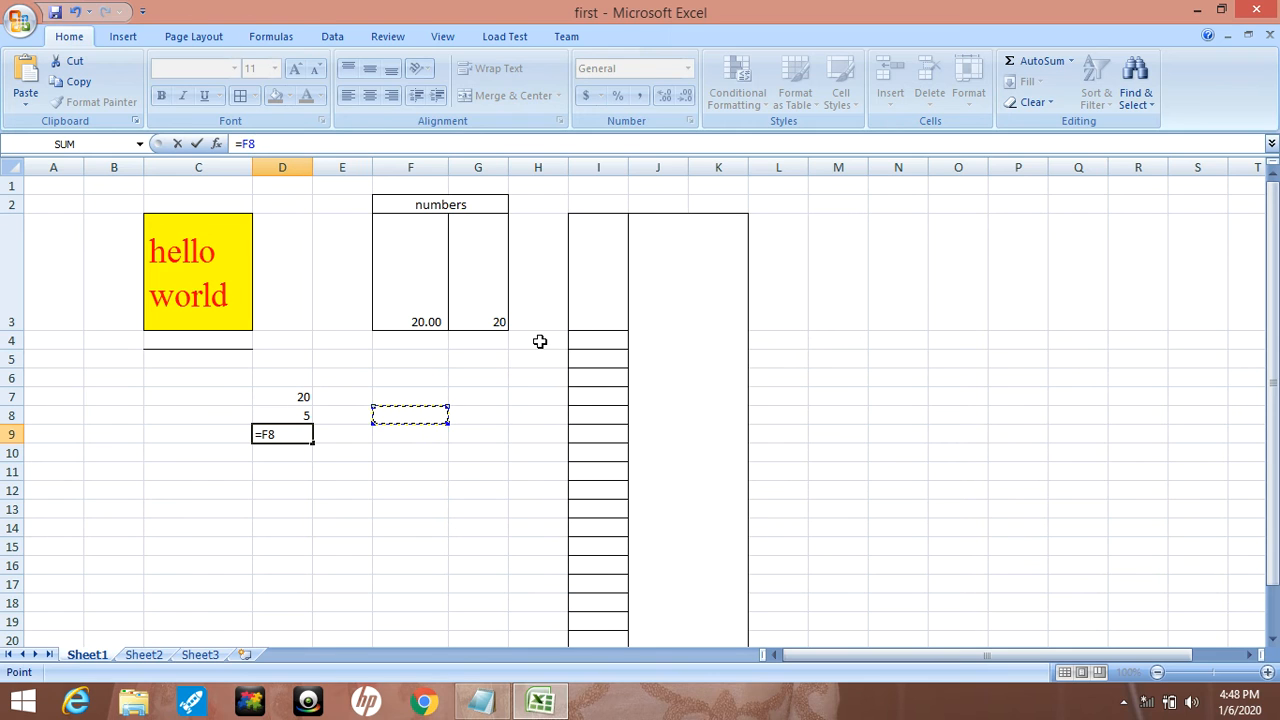
{"action": "left_click", "coordinate": [229, 297]}
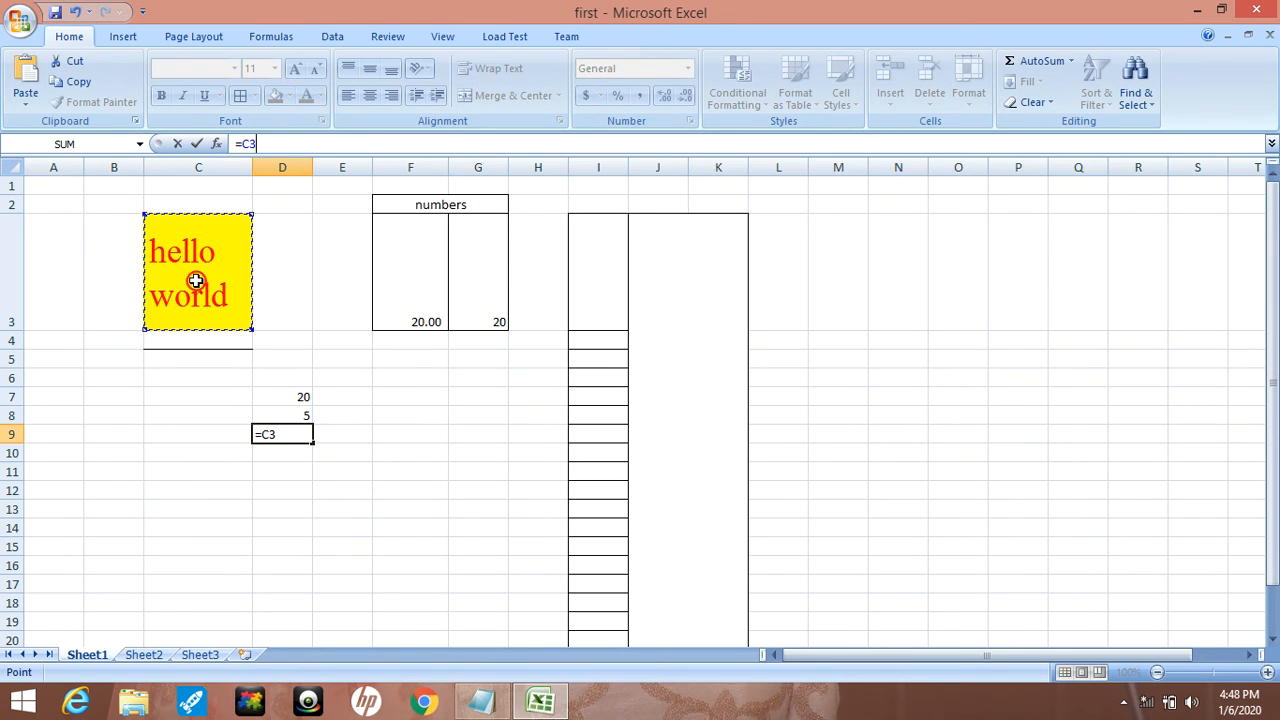
{"action": "left_click", "coordinate": [72, 13]}
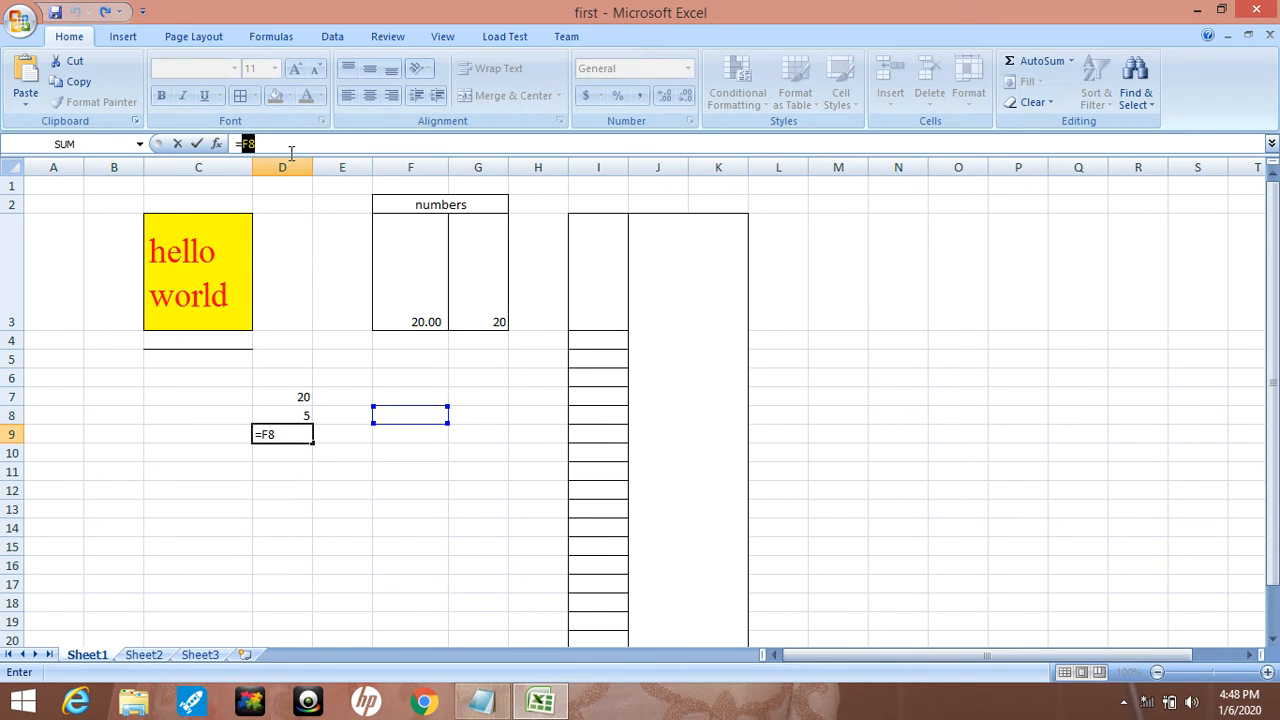
{"action": "key", "text": "Escape"}
{"action": "left_click", "coordinate": [328, 264]}
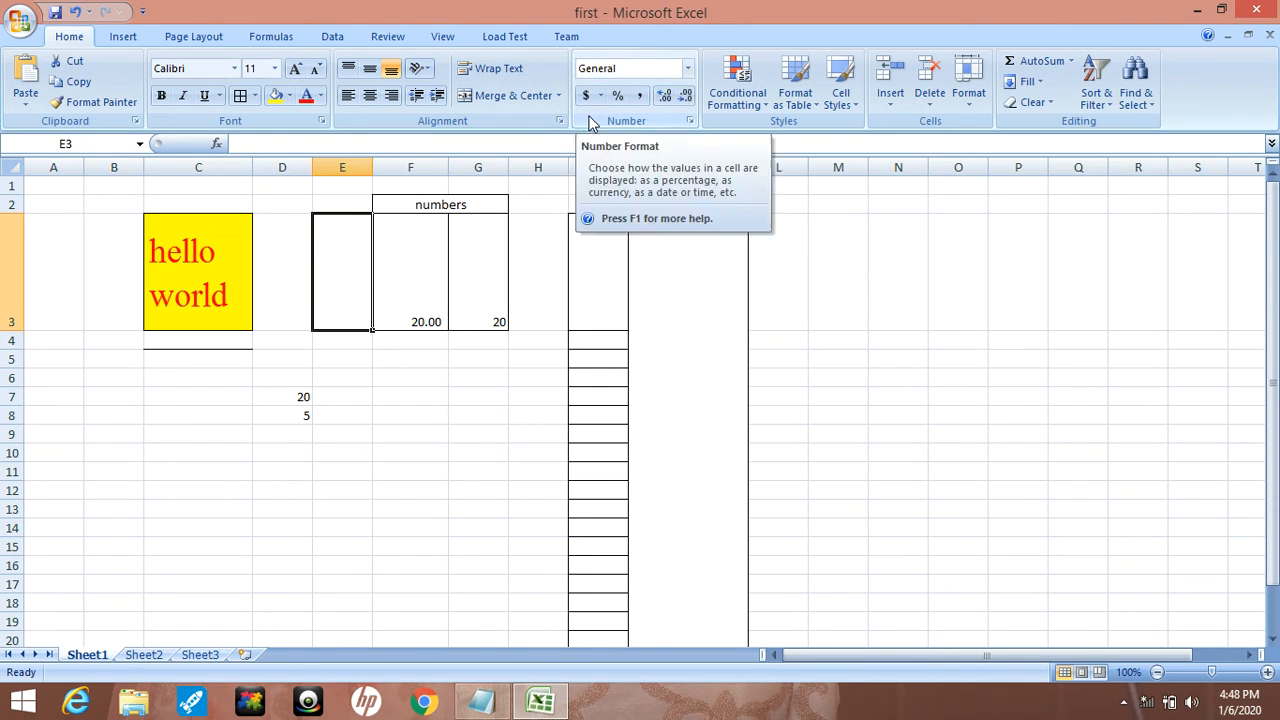
Step: Apply the General format to cell D7, change it to the Number format, and deselect the cell
{"action": "left_click", "coordinate": [302, 400]}
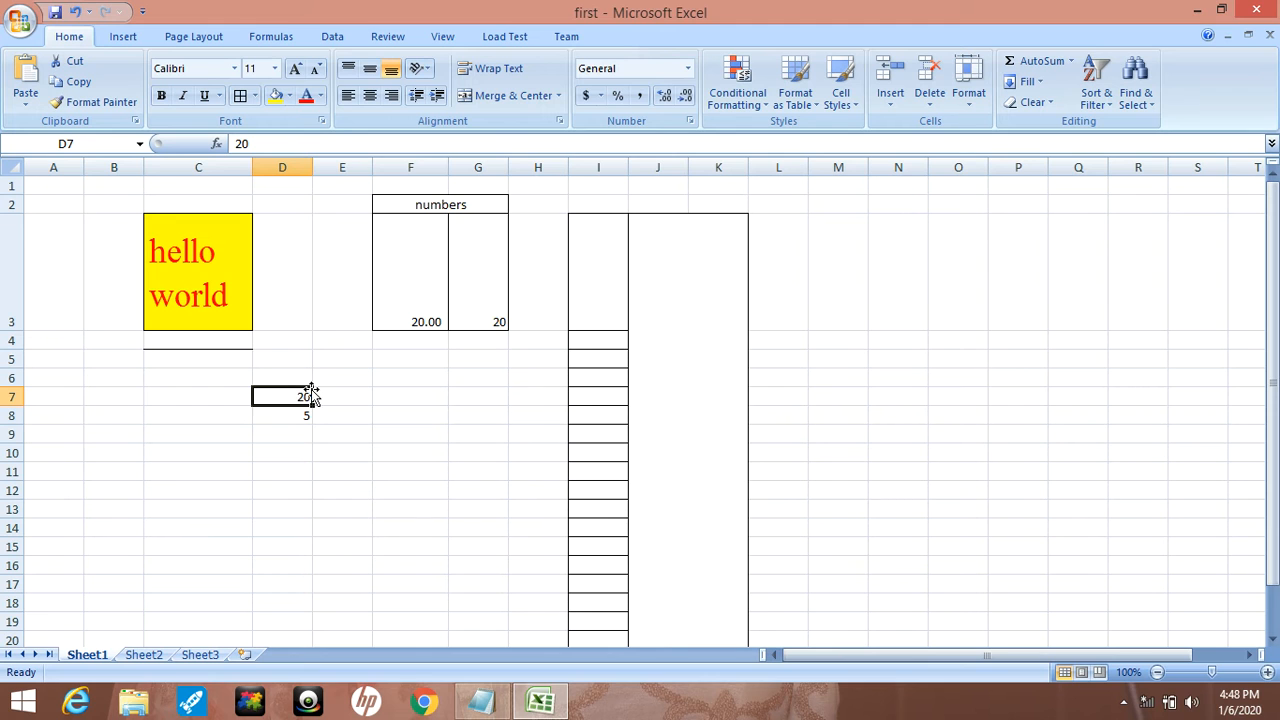
{"action": "left_click", "coordinate": [687, 70]}
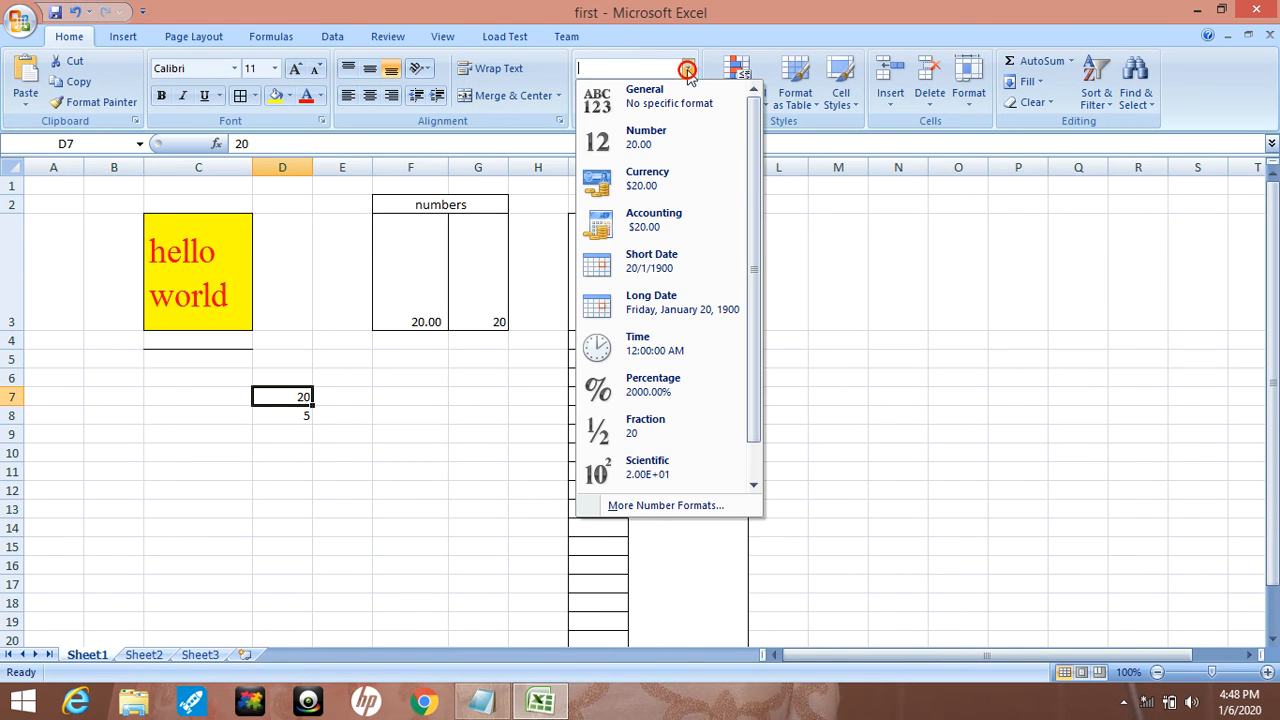
{"action": "left_click", "coordinate": [680, 104]}
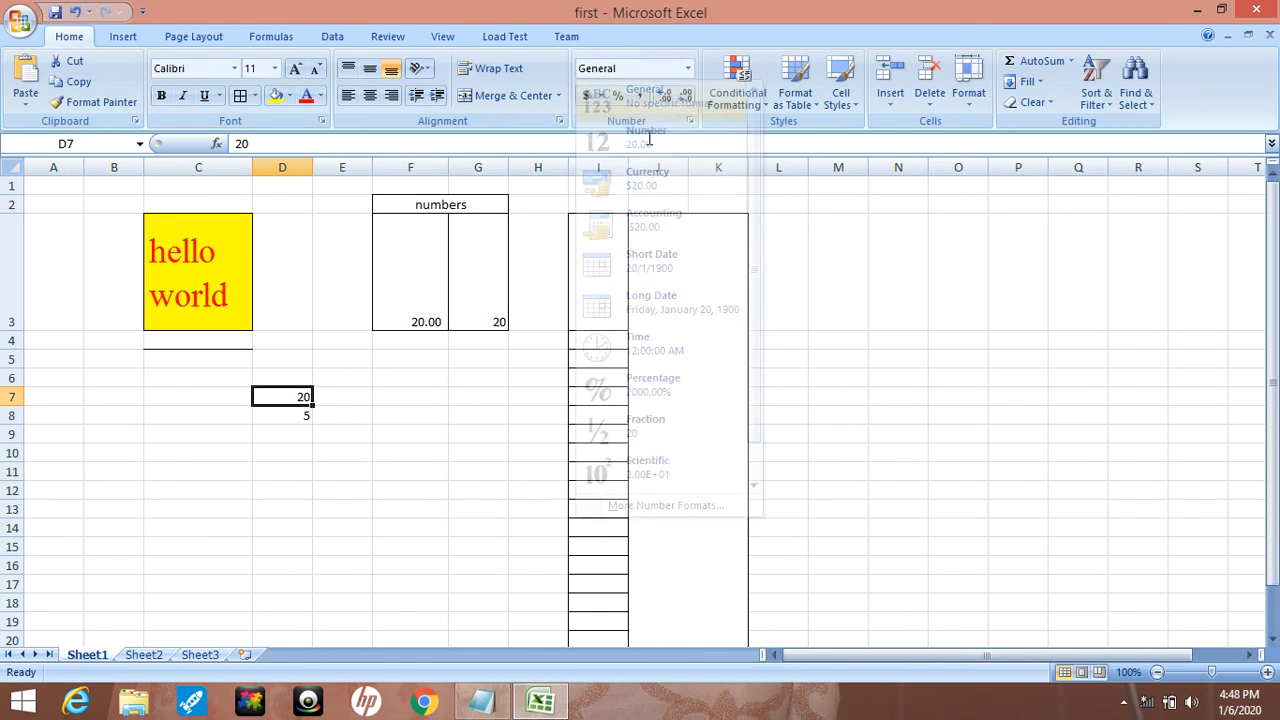
{"action": "left_click", "coordinate": [687, 70]}
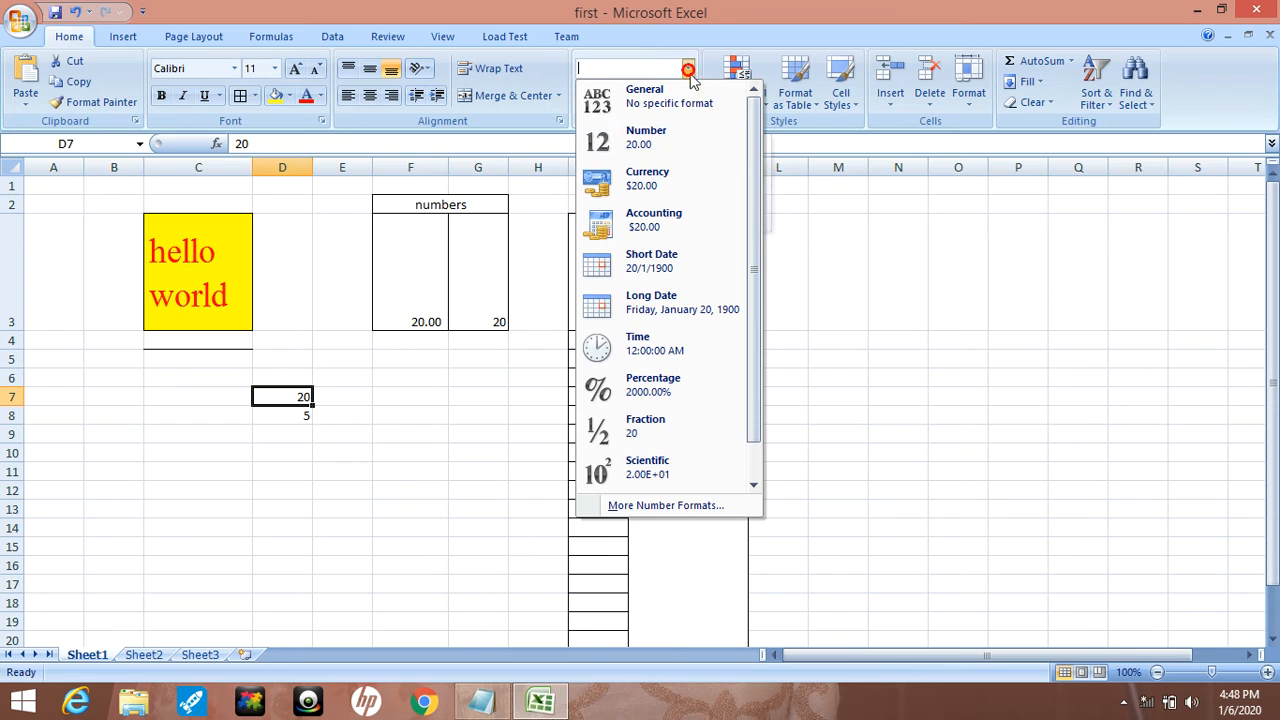
{"action": "left_click", "coordinate": [669, 134]}
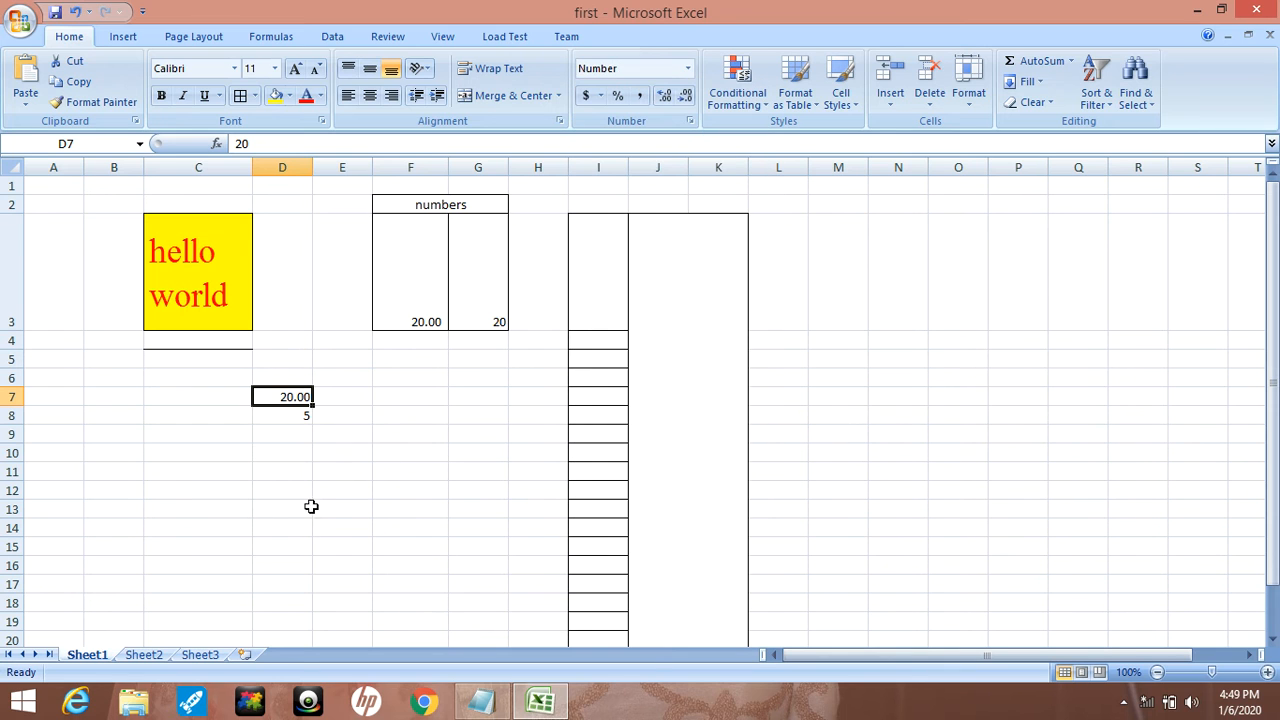
{"action": "double_click", "coordinate": [304, 393]}
{"action": "left_click", "coordinate": [330, 398]}
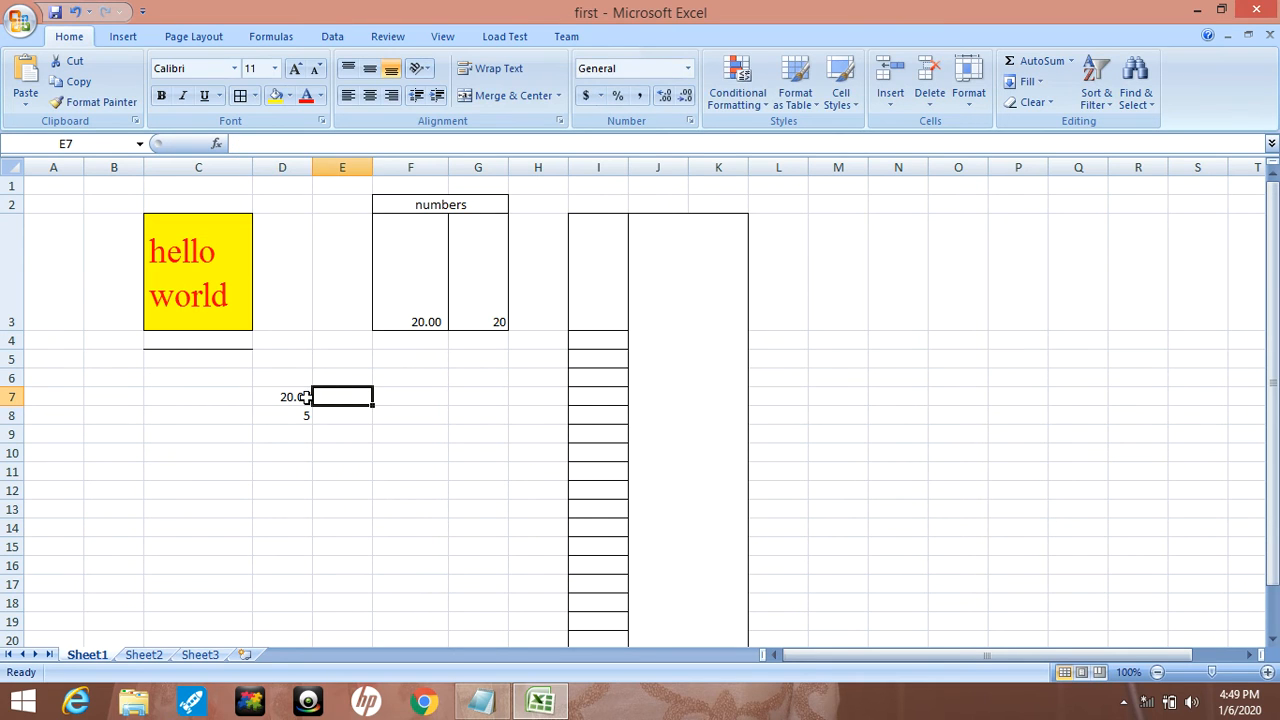
Step: Enter 20.234 in cell E7 and move to another cell
{"action": "left_click", "coordinate": [341, 397]}
{"action": "type", "text": "20"}
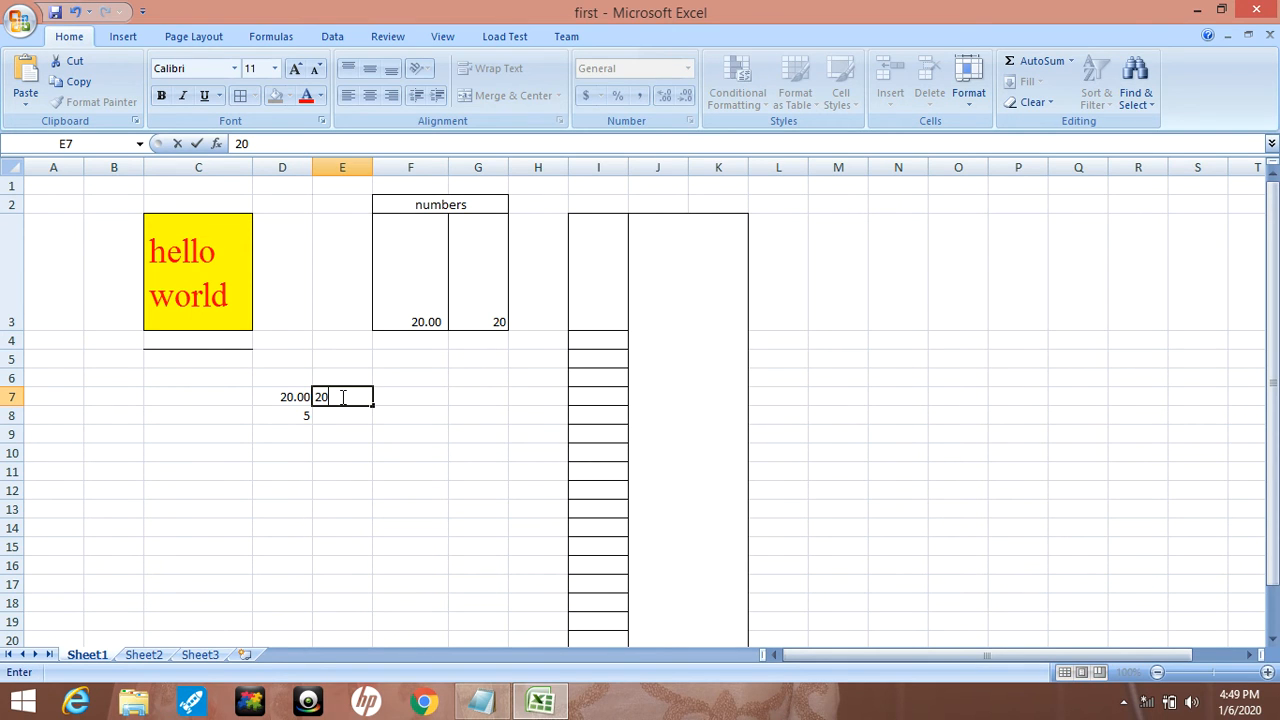
{"action": "type", "text": ".234"}
{"action": "left_click", "coordinate": [380, 416]}
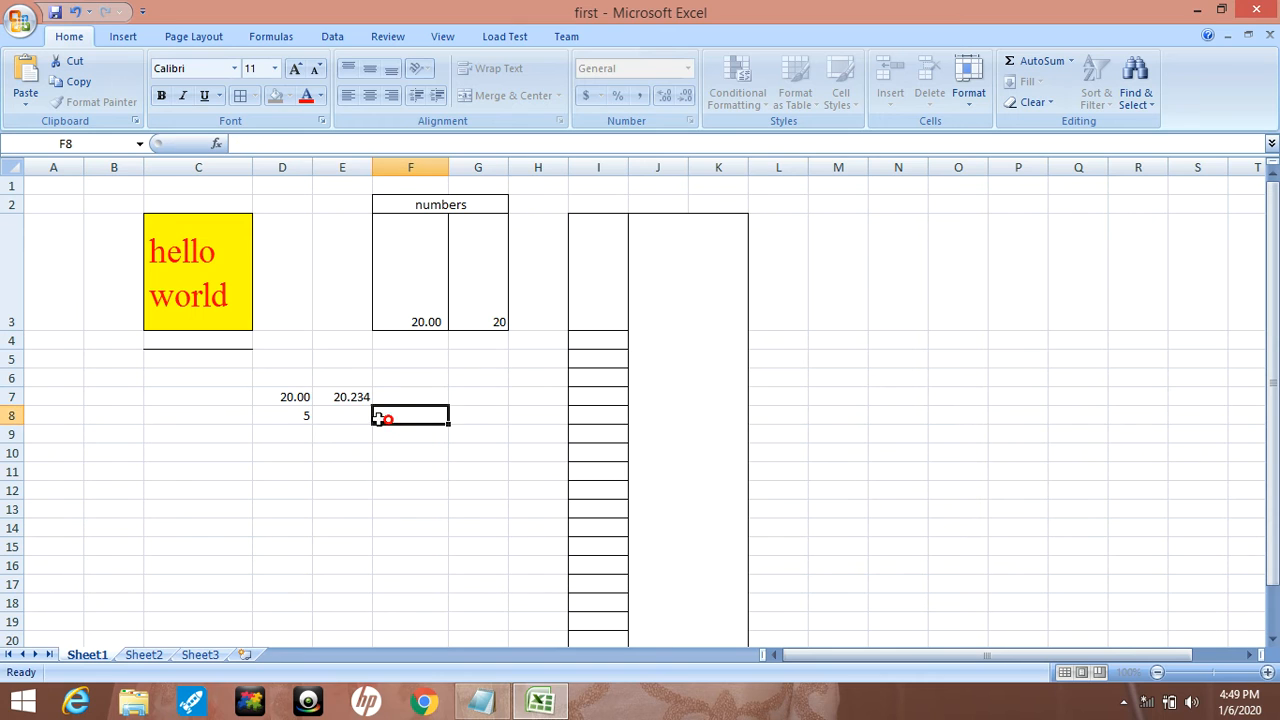
Step: Decrease the displayed decimals of cell E7 until the number shows no decimal places
{"action": "left_click", "coordinate": [340, 396]}
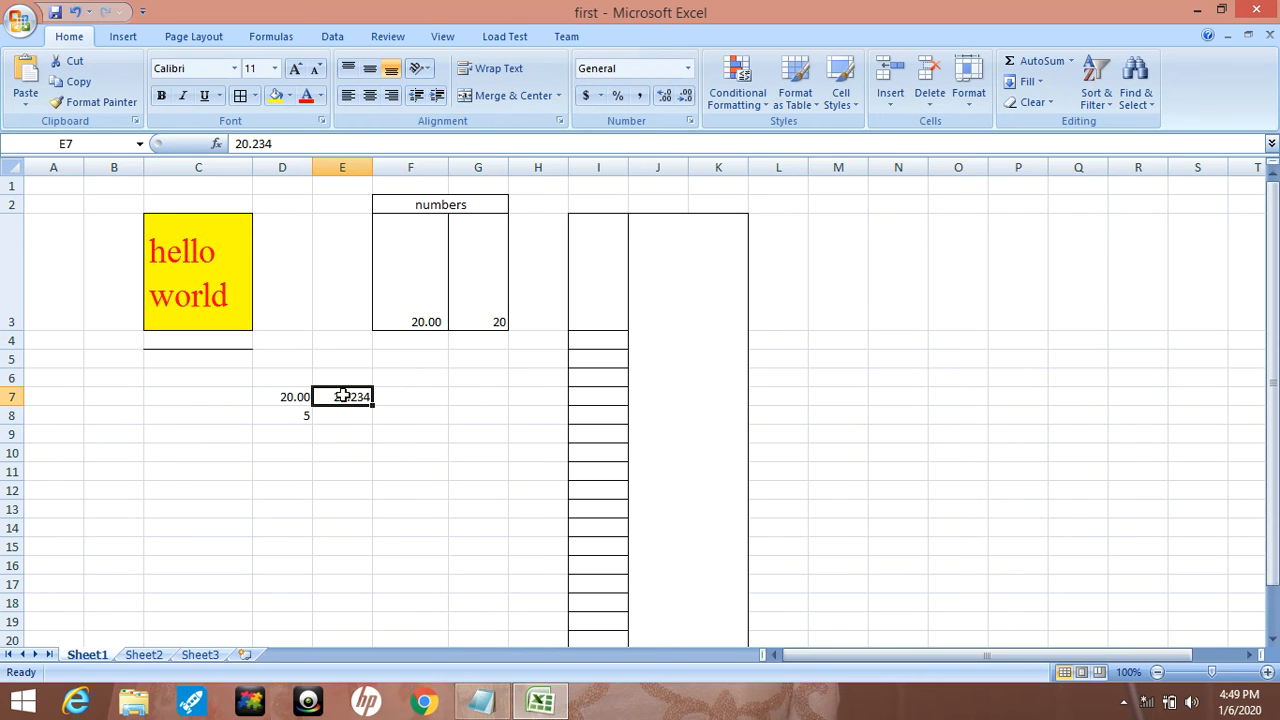
{"action": "left_click", "coordinate": [686, 97]}
{"action": "left_click", "coordinate": [686, 97]}
{"action": "left_click", "coordinate": [686, 97]}
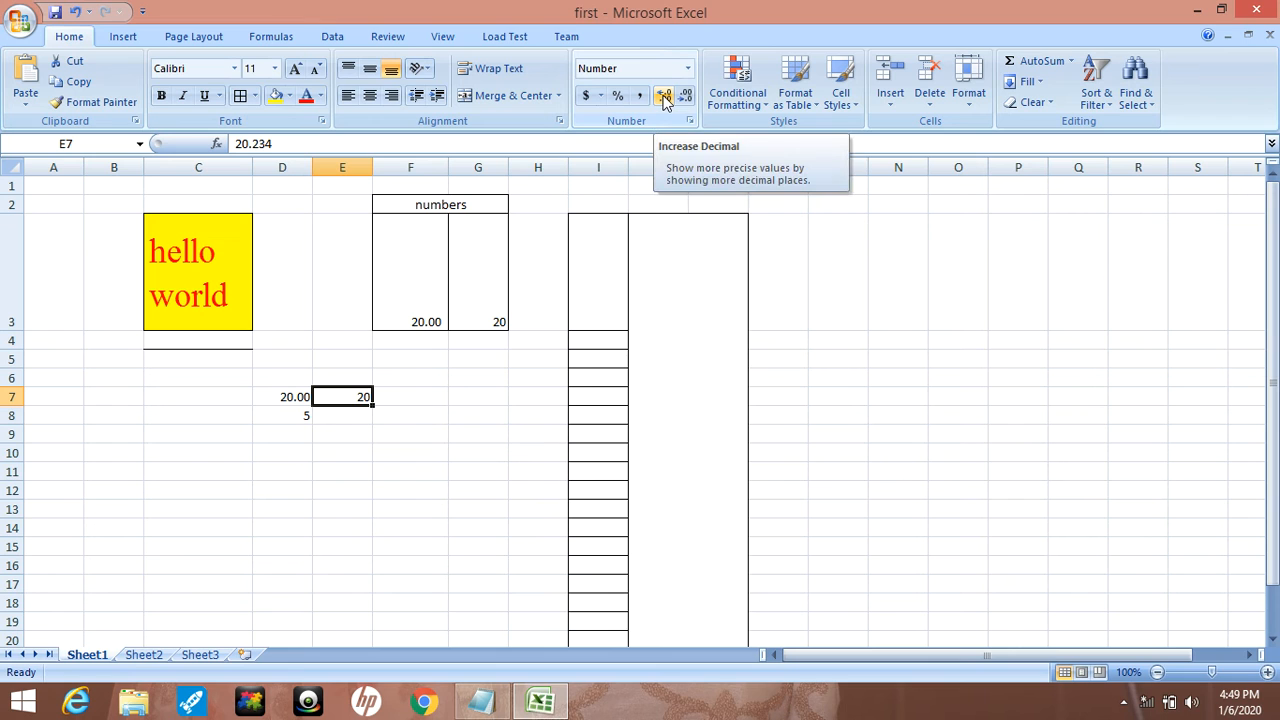
Step: Increase the displayed precision of cell E7 to six decimal places
{"action": "left_click", "coordinate": [664, 97]}
{"action": "left_click", "coordinate": [664, 97]}
{"action": "left_click", "coordinate": [664, 97]}
{"action": "left_click", "coordinate": [664, 97]}
{"action": "left_click", "coordinate": [664, 97]}
{"action": "left_click", "coordinate": [664, 97]}
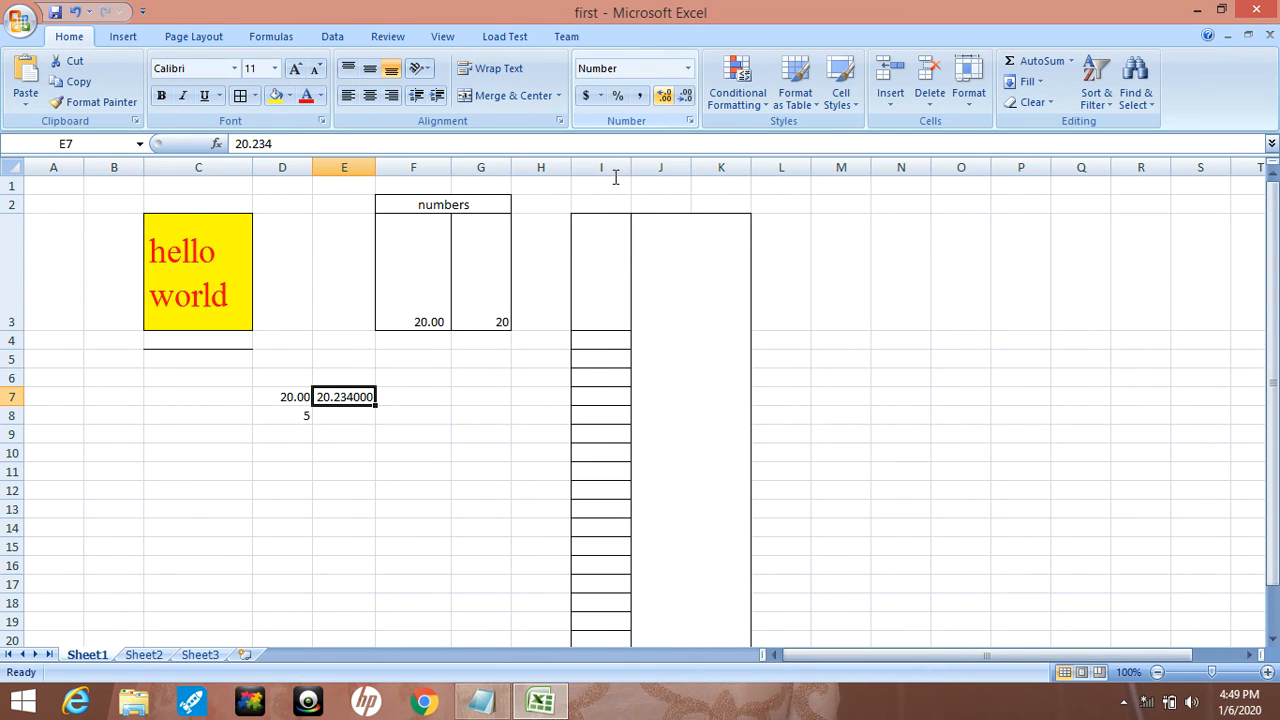
Step: Reduce the decimals of cell E7 by four places and raise them back to six
{"action": "left_click", "coordinate": [686, 97]}
{"action": "left_click", "coordinate": [686, 97]}
{"action": "left_click", "coordinate": [686, 97]}
{"action": "left_click", "coordinate": [686, 97]}
{"action": "left_click", "coordinate": [664, 97]}
{"action": "left_click", "coordinate": [664, 97]}
{"action": "left_click", "coordinate": [664, 97]}
{"action": "left_click", "coordinate": [664, 97]}
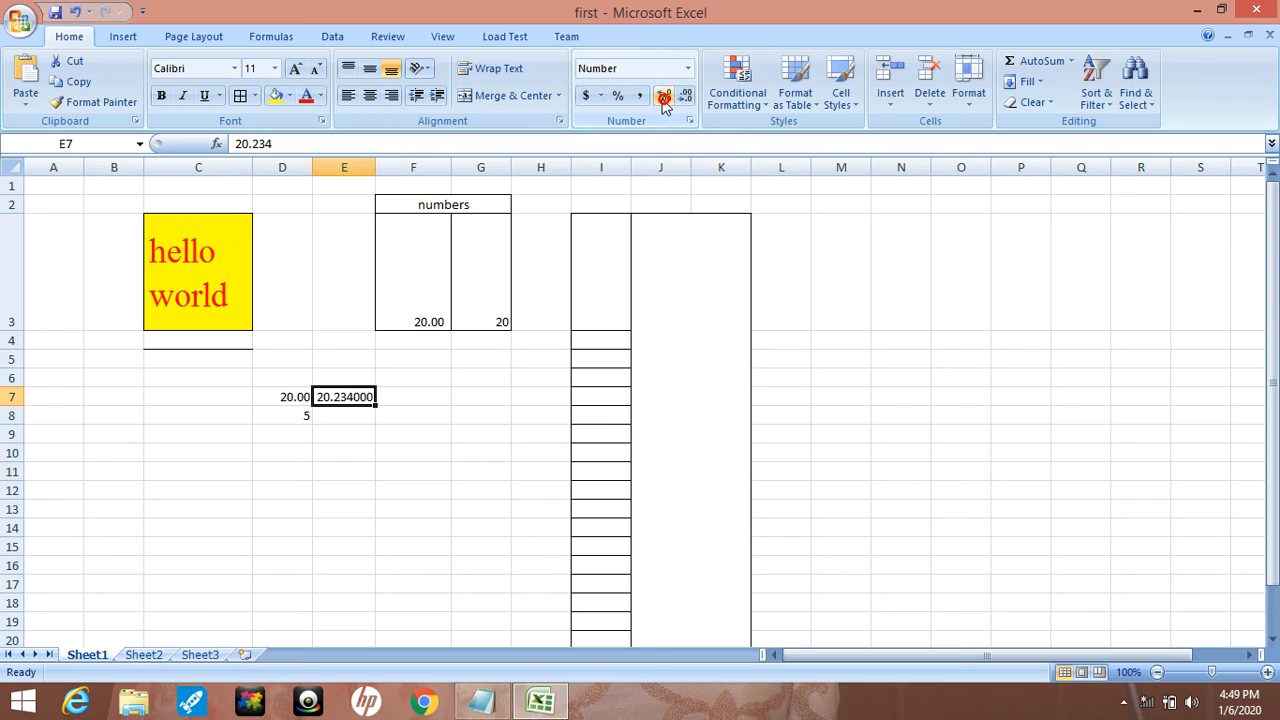
Step: Apply the Currency format to cell D7
{"action": "left_click", "coordinate": [287, 397]}
{"action": "left_click", "coordinate": [687, 68]}
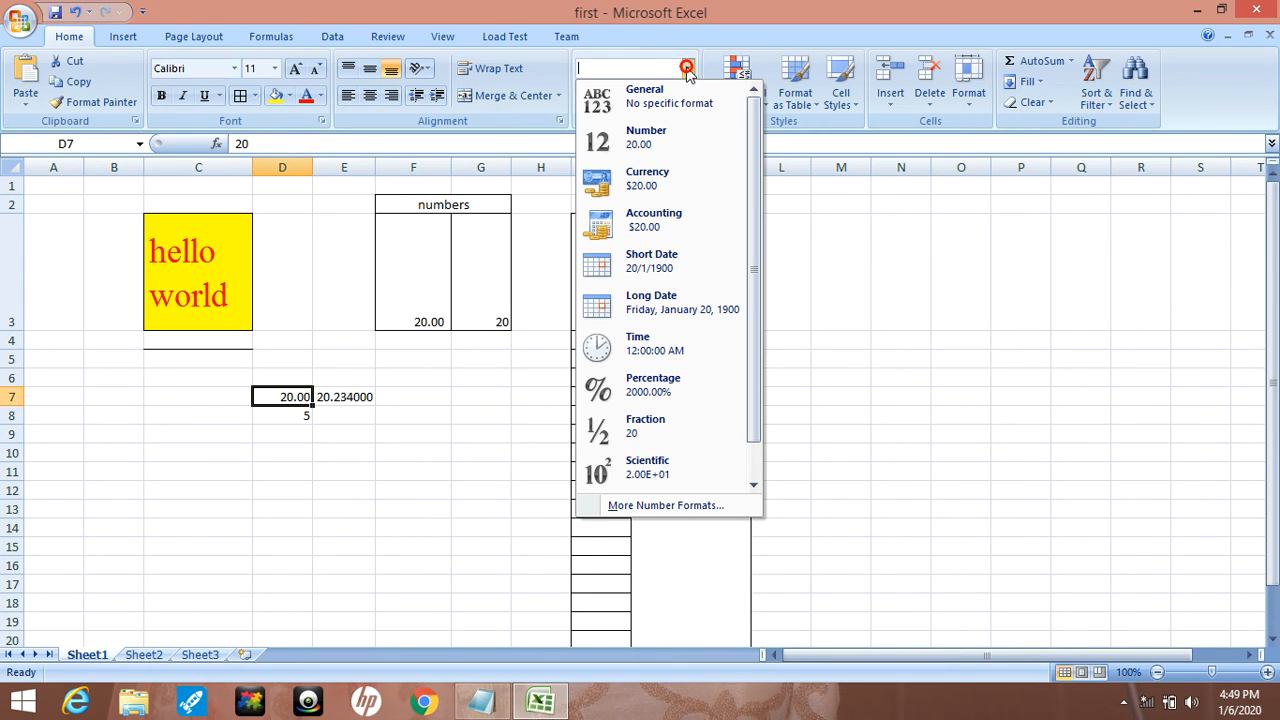
{"action": "left_click", "coordinate": [657, 190]}
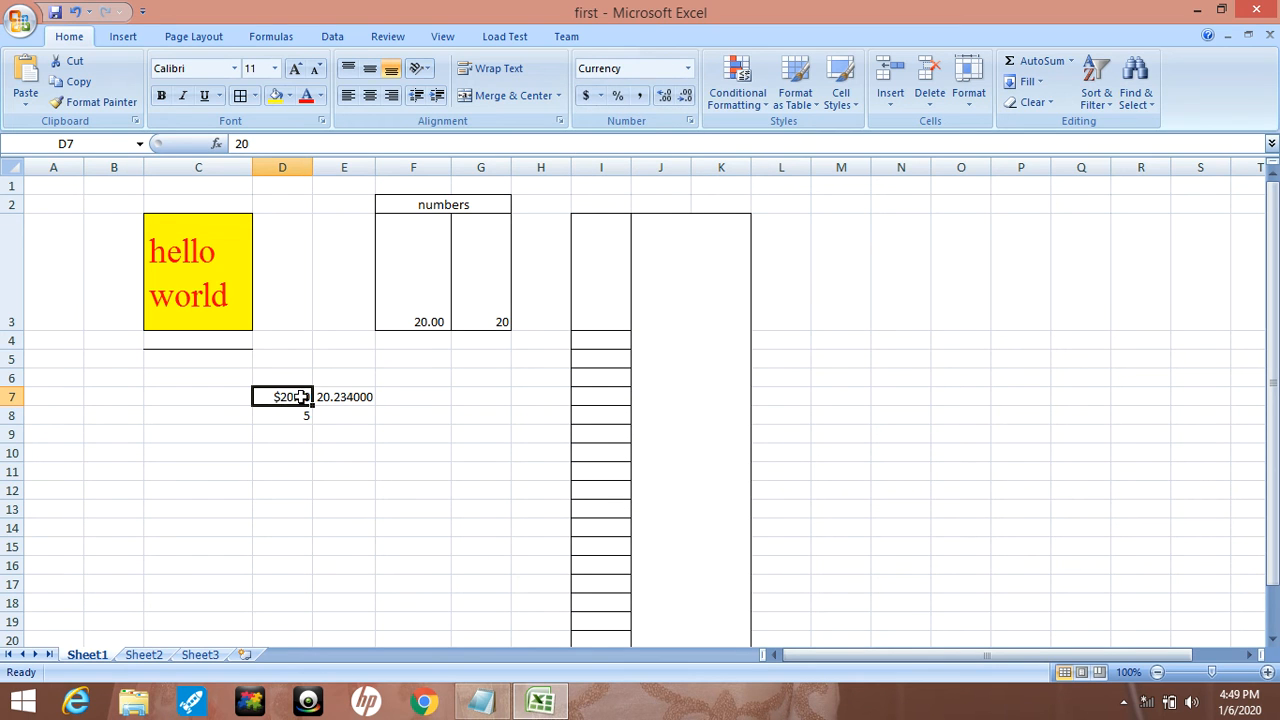
Step: Apply the Short Date format to cell D7 and change it to Long Date
{"action": "left_click", "coordinate": [689, 69]}
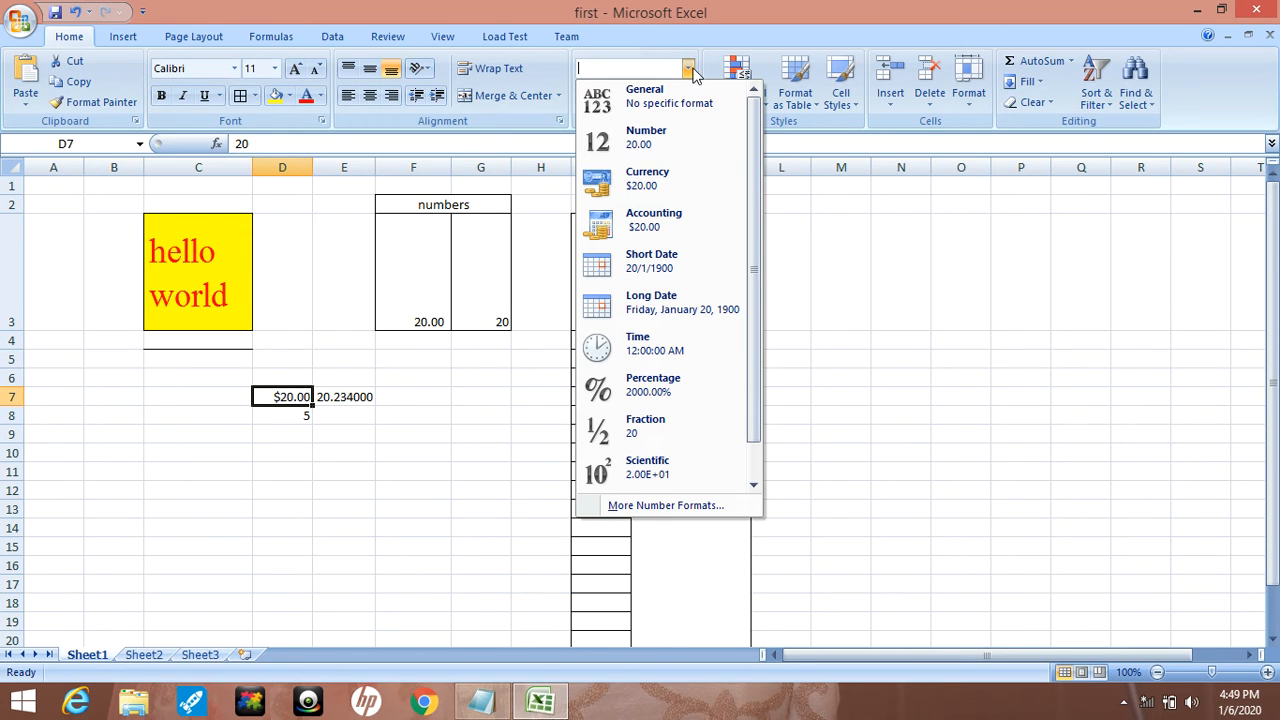
{"action": "left_click", "coordinate": [683, 273]}
{"action": "left_click", "coordinate": [689, 69]}
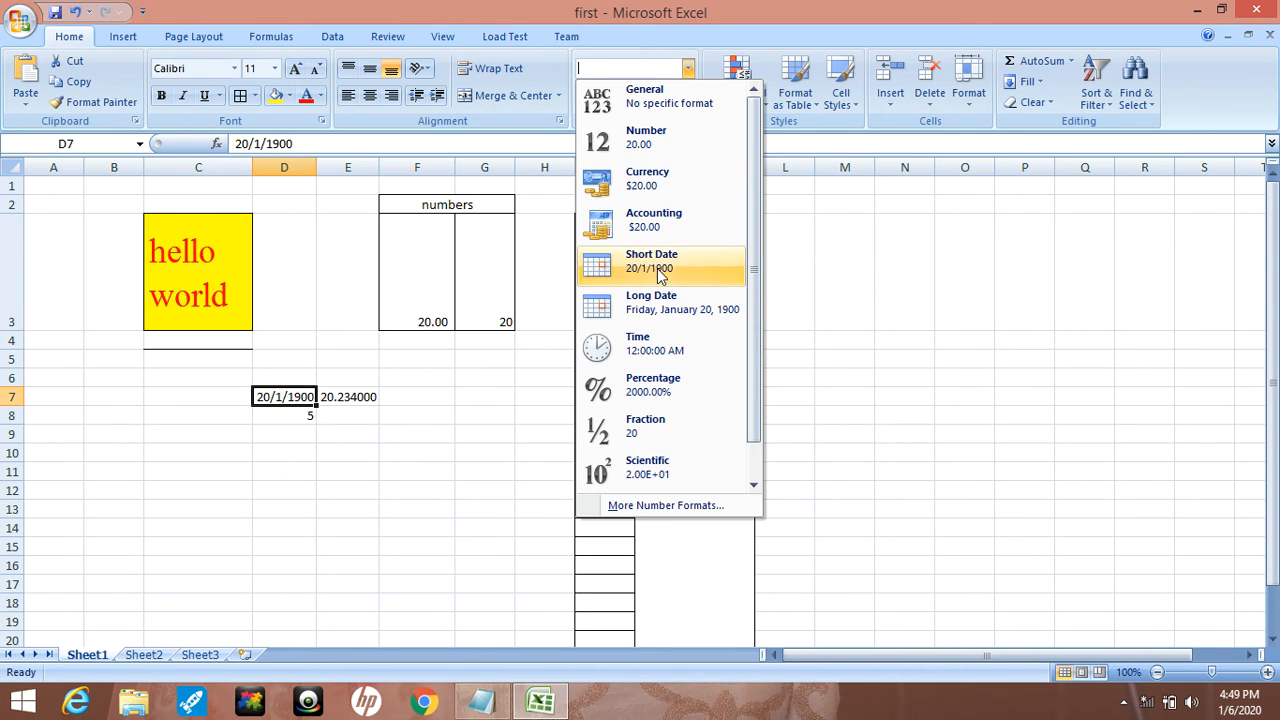
{"action": "left_click", "coordinate": [638, 313]}
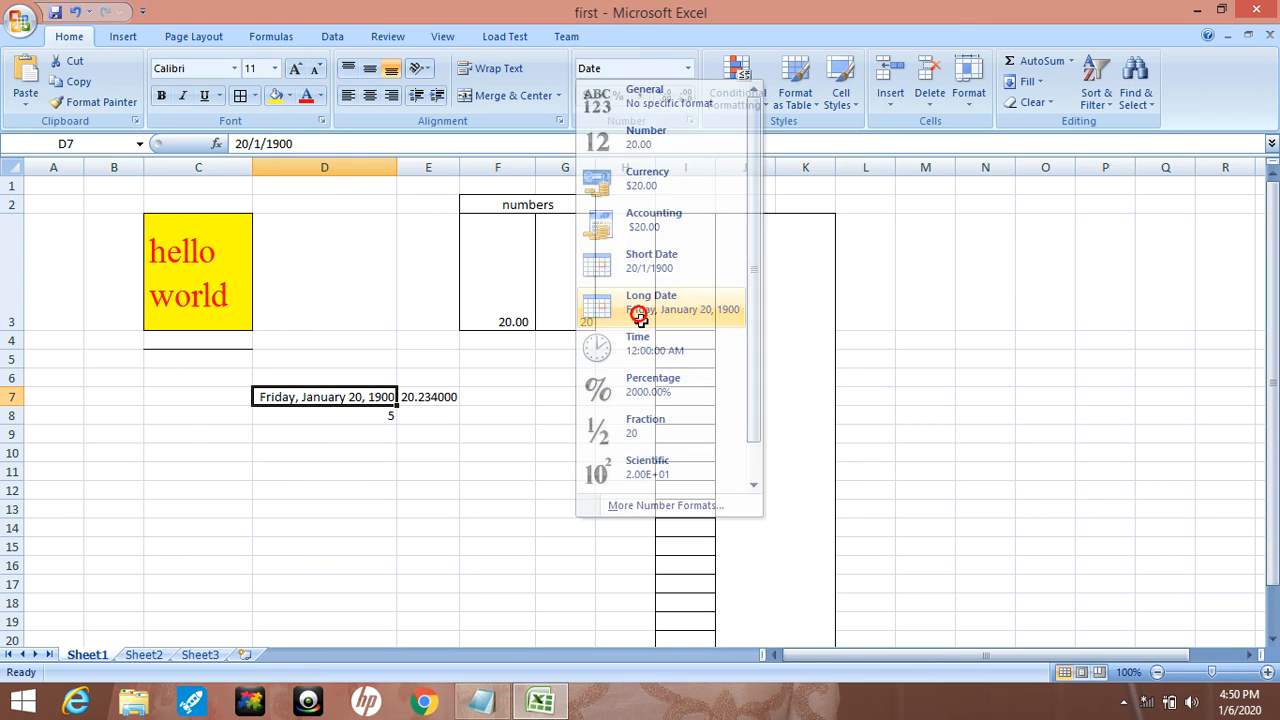
Step: Apply the Time format to cell D7 and change it to Percentage
{"action": "left_click", "coordinate": [689, 69]}
{"action": "left_click", "coordinate": [680, 346]}
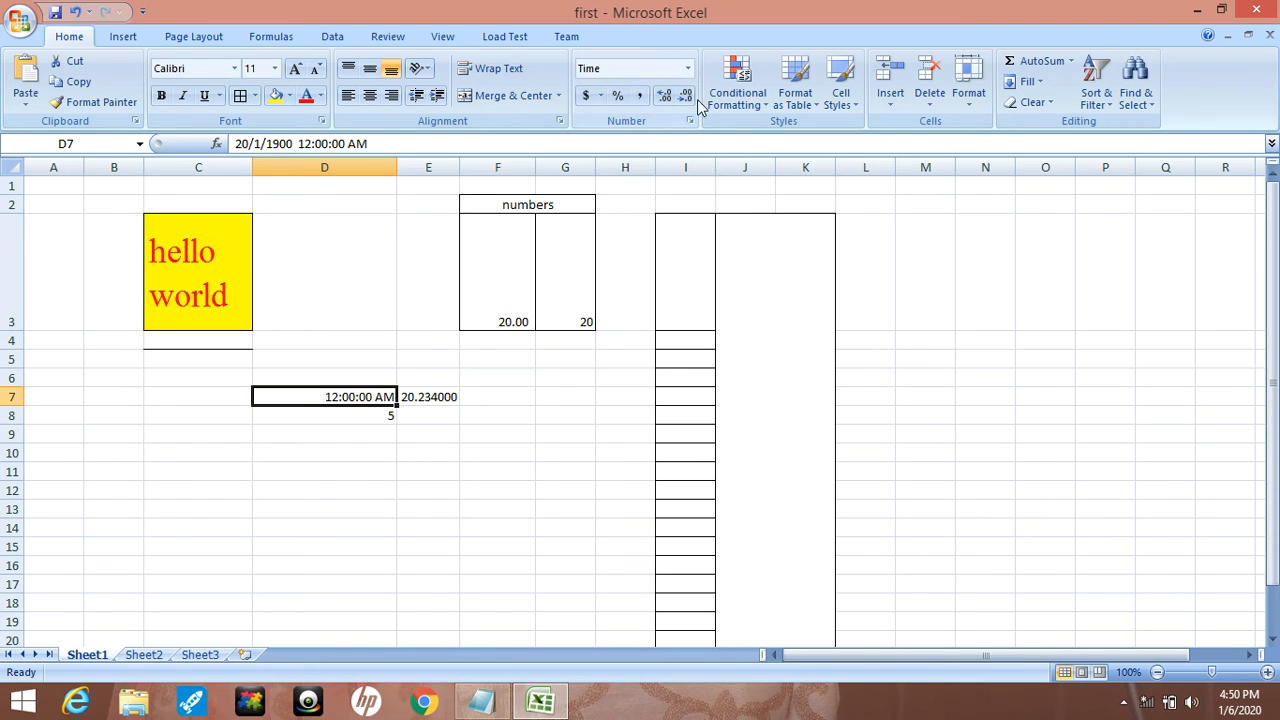
{"action": "left_click", "coordinate": [689, 69]}
{"action": "left_click", "coordinate": [669, 384]}
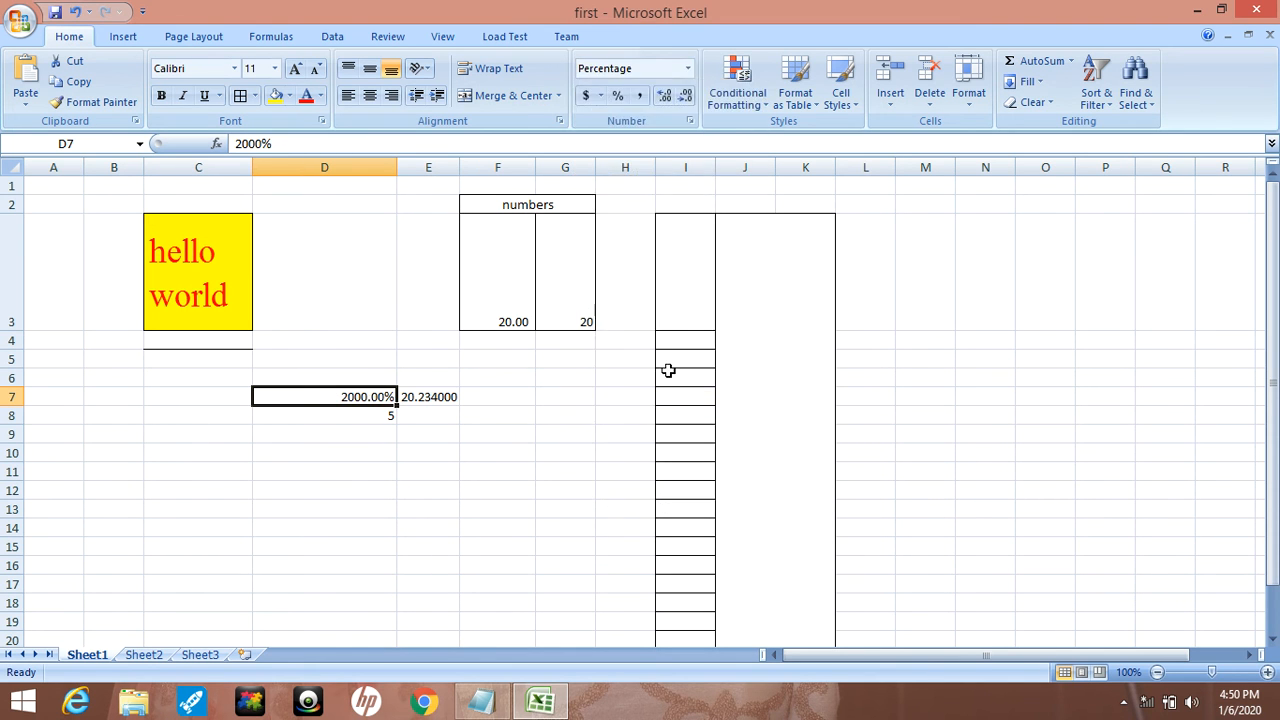
Step: Apply the Fraction format to cell D7 and switch it back to Currency
{"action": "left_click", "coordinate": [689, 69]}
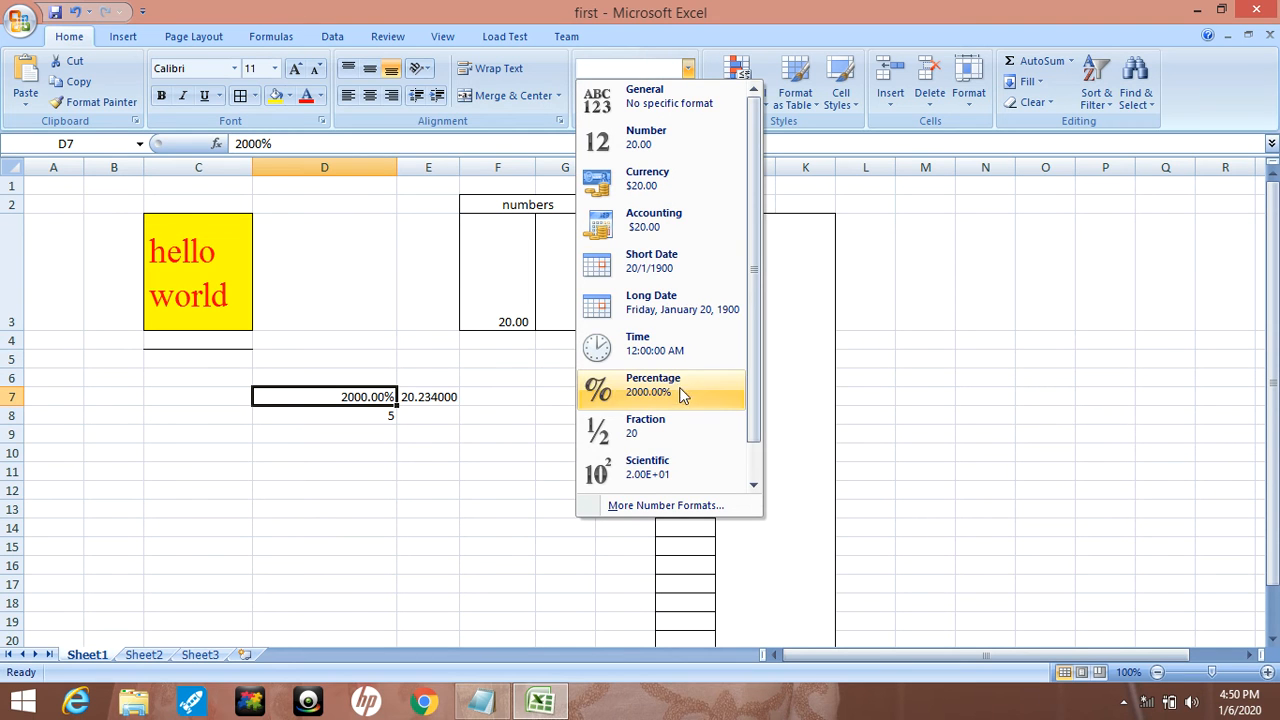
{"action": "left_click", "coordinate": [675, 425]}
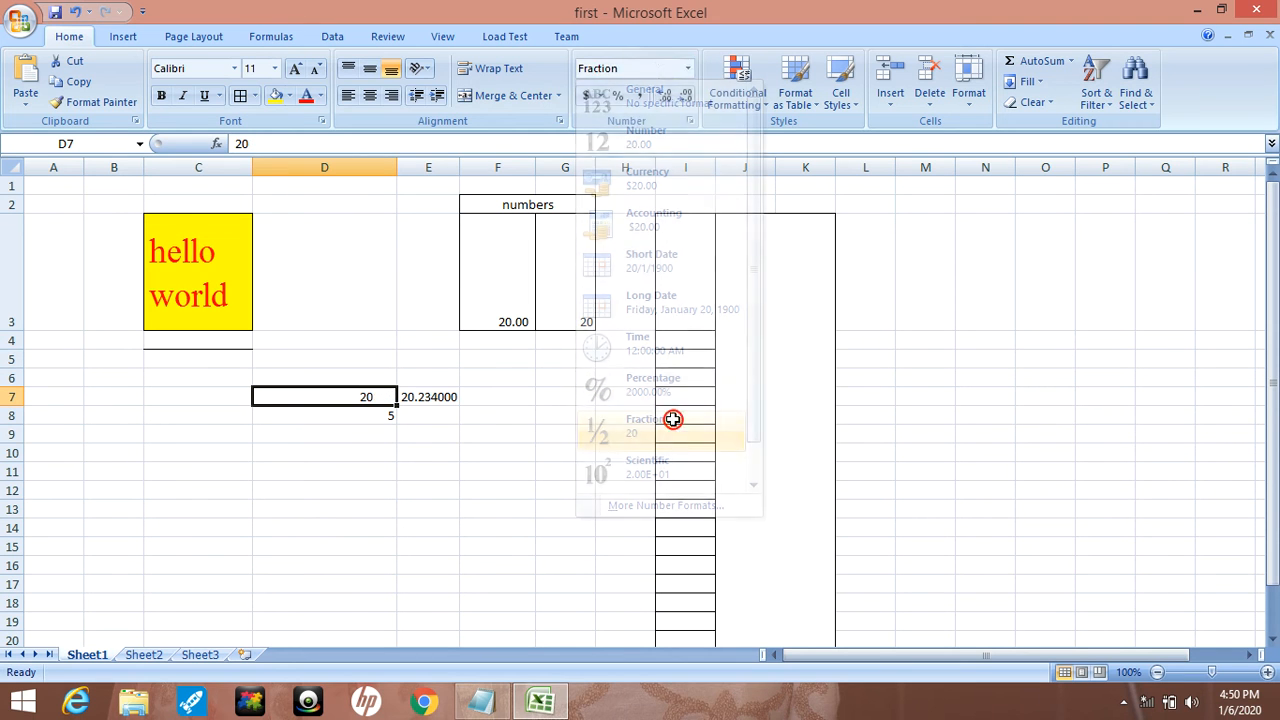
{"action": "left_click", "coordinate": [689, 69]}
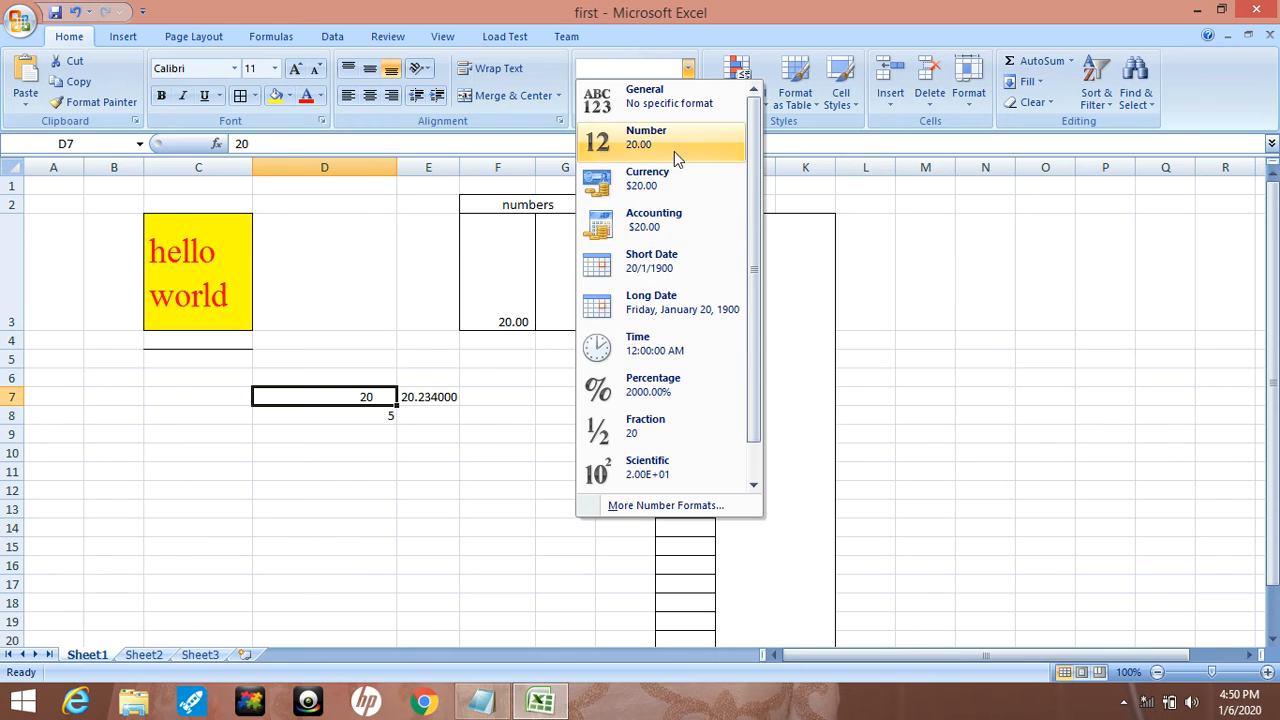
{"action": "left_click", "coordinate": [884, 241]}
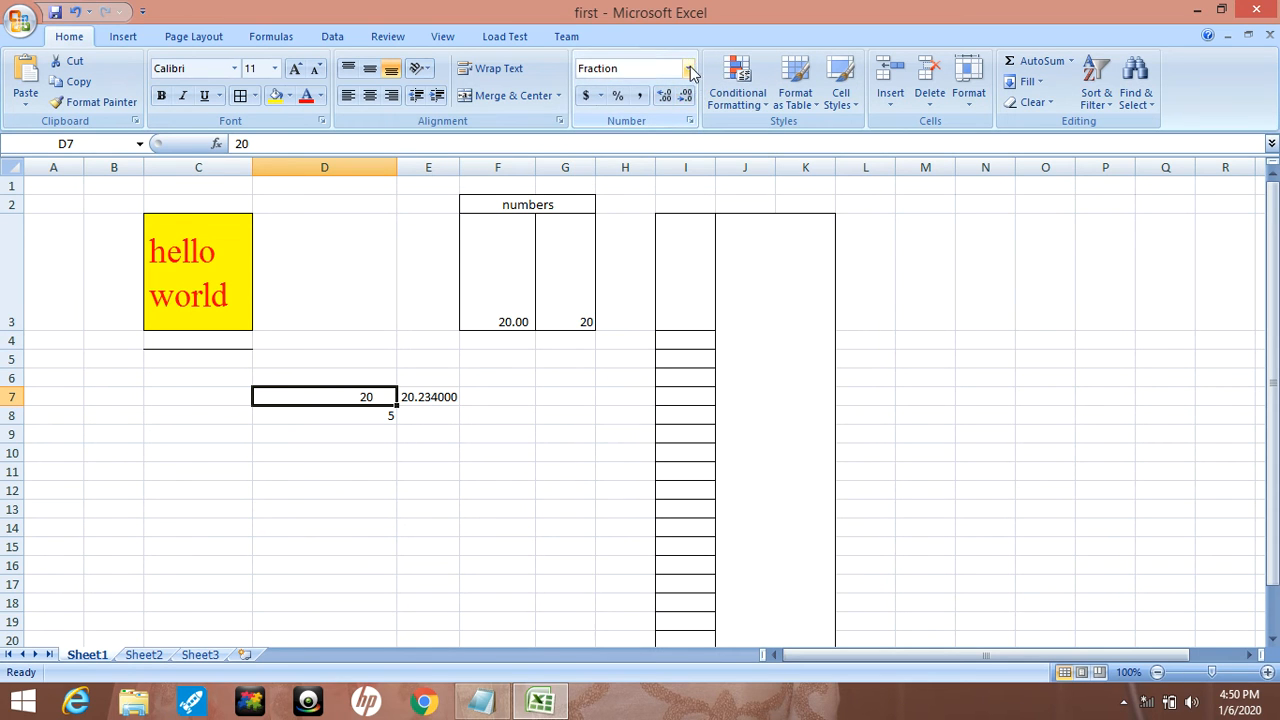
{"action": "left_click", "coordinate": [689, 68]}
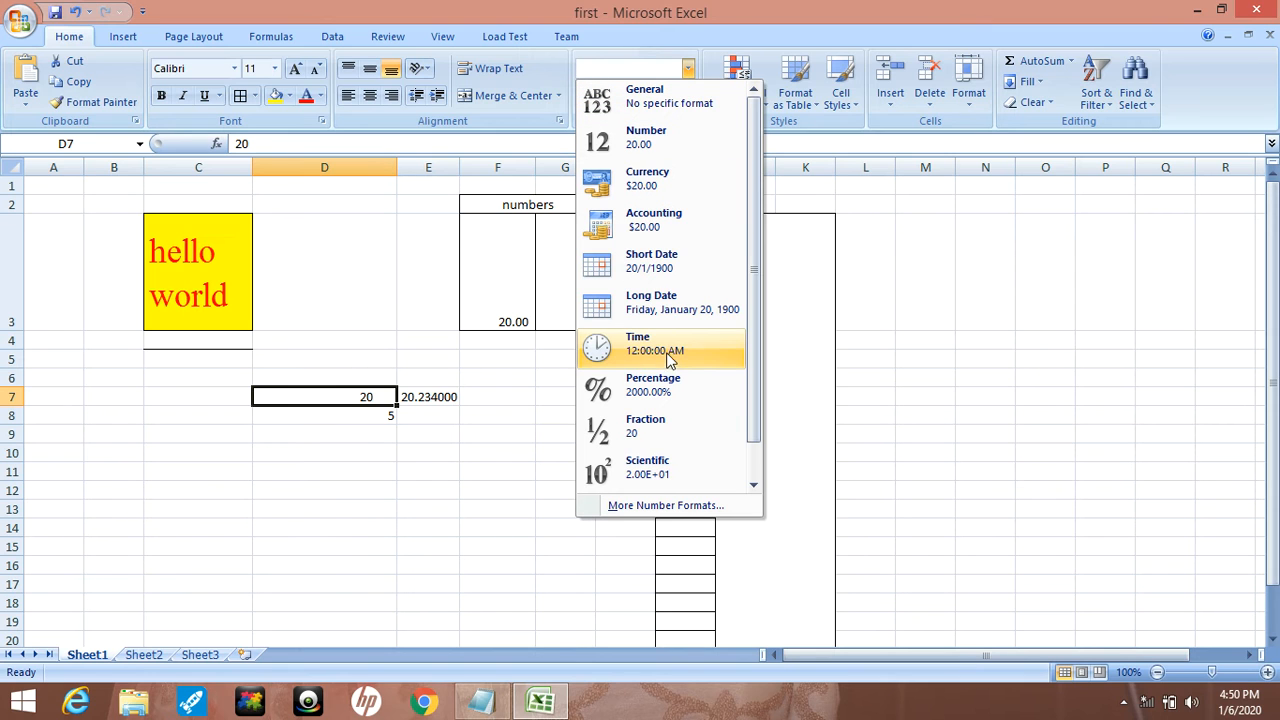
{"action": "left_click", "coordinate": [634, 175]}
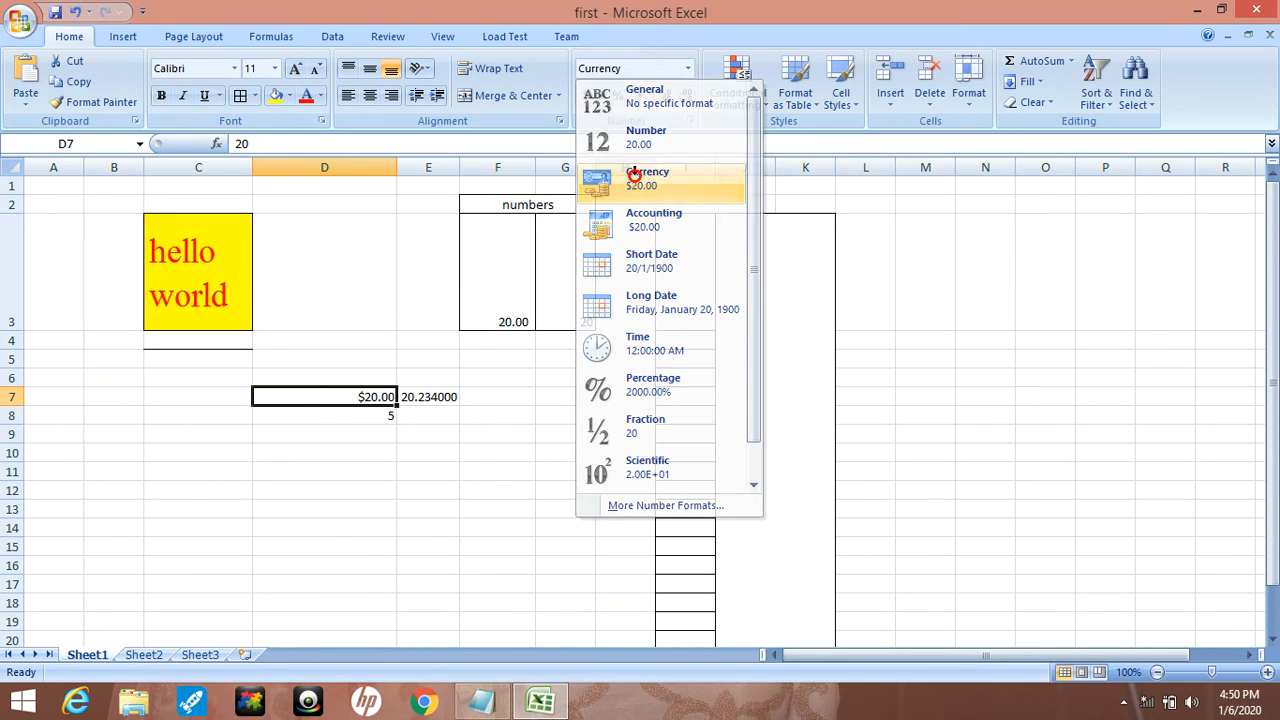
{"action": "left_click", "coordinate": [688, 68]}
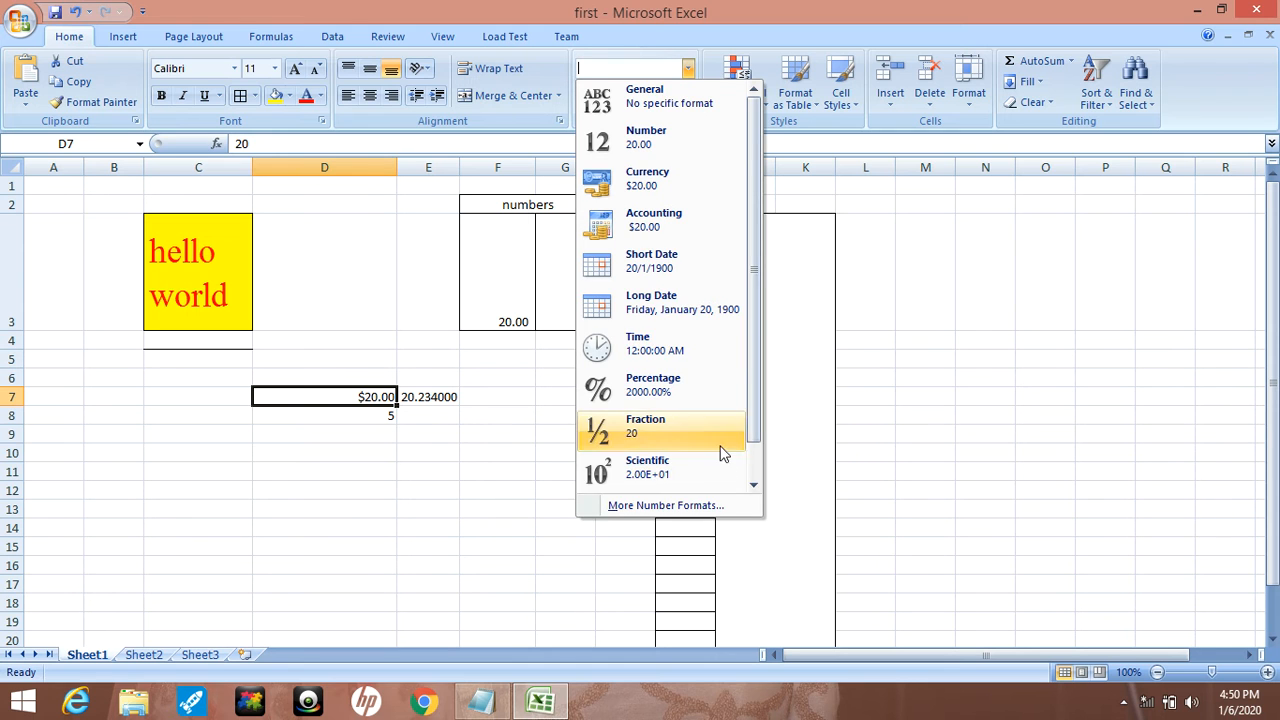
{"action": "left_click", "coordinate": [700, 503]}
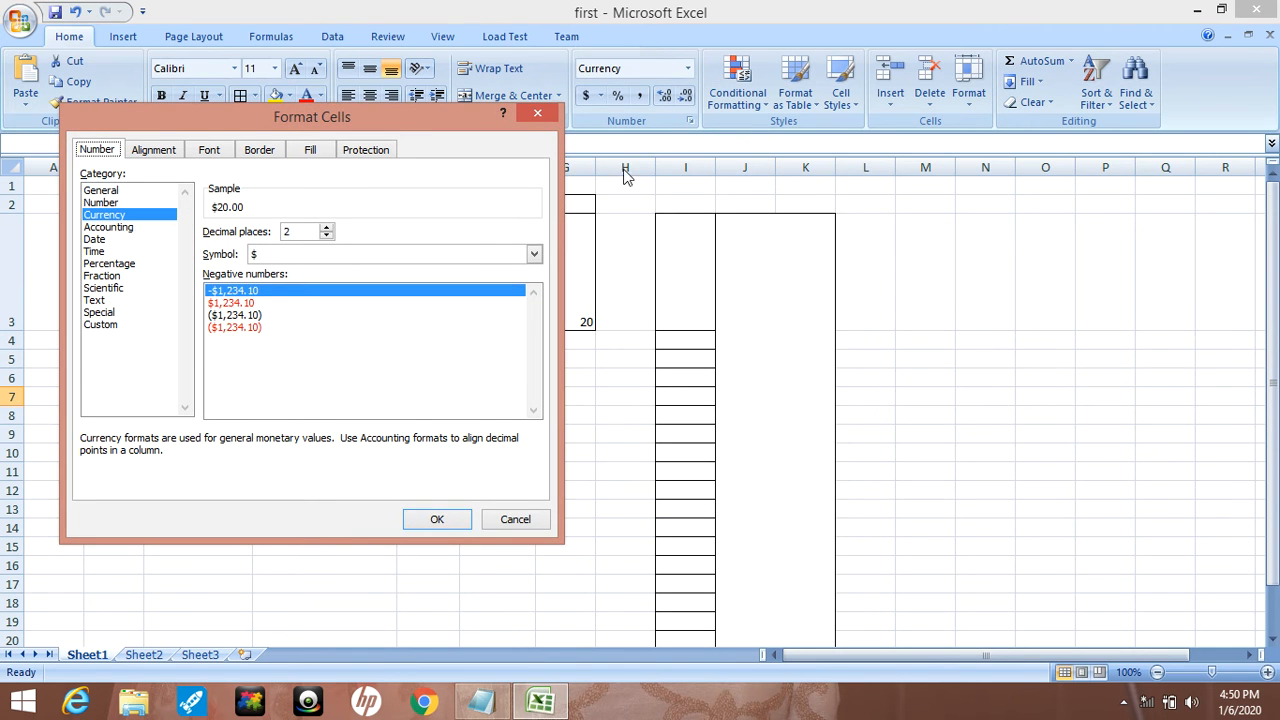
{"action": "left_click", "coordinate": [541, 113]}
Step: Open the additional number format settings for cell D7 in the Currency category
{"action": "left_click", "coordinate": [688, 69]}
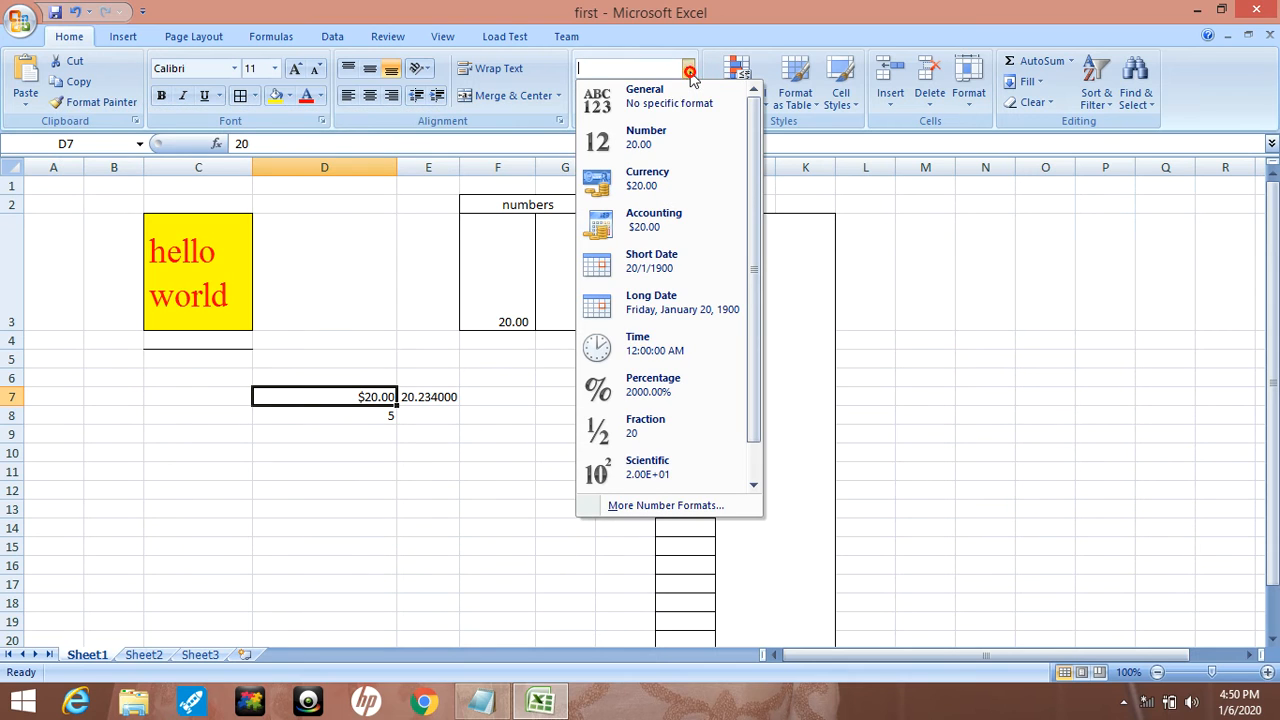
{"action": "left_click", "coordinate": [697, 510]}
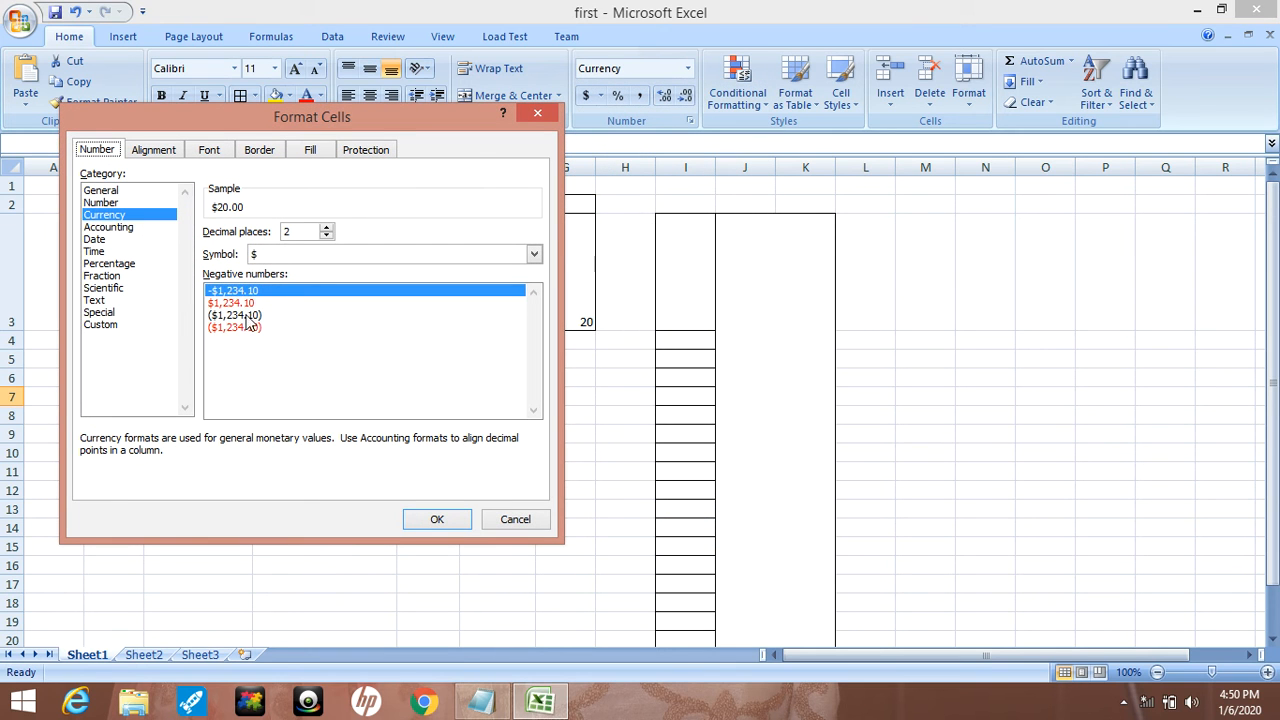
{"action": "left_click", "coordinate": [163, 221]}
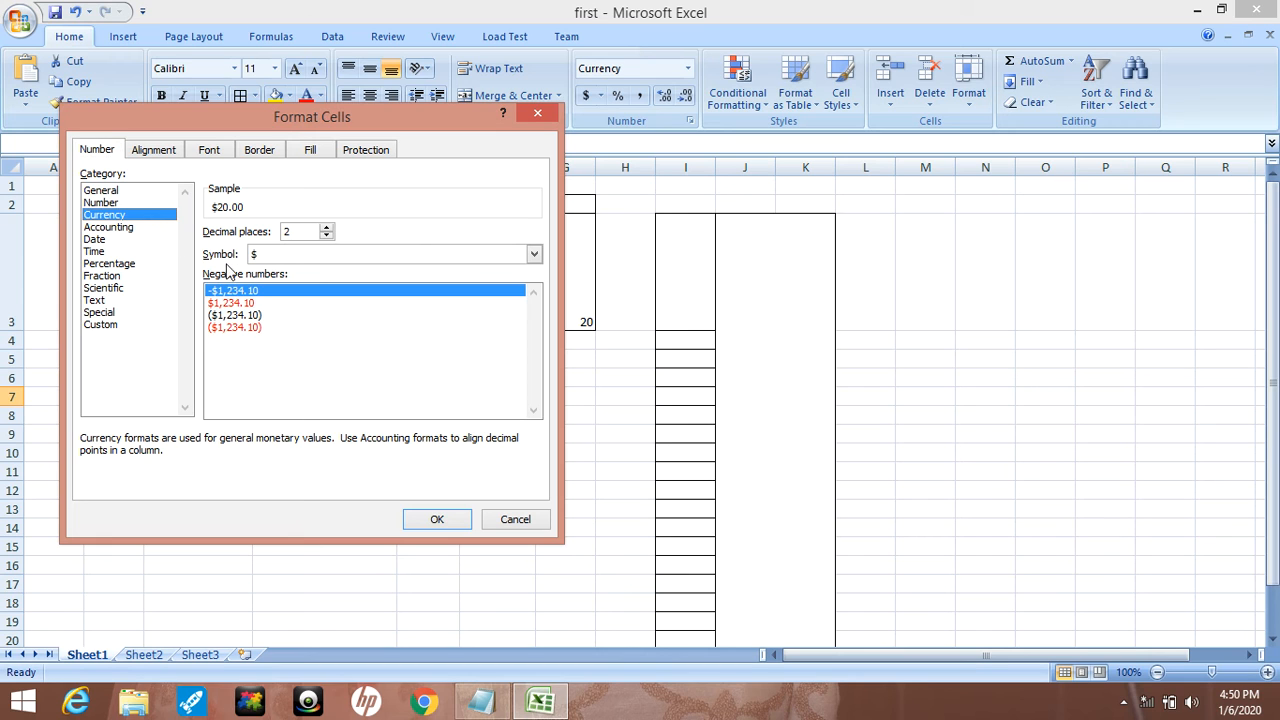
Step: Browse the available currency symbols for cell D7's Currency format
{"action": "left_click", "coordinate": [535, 255]}
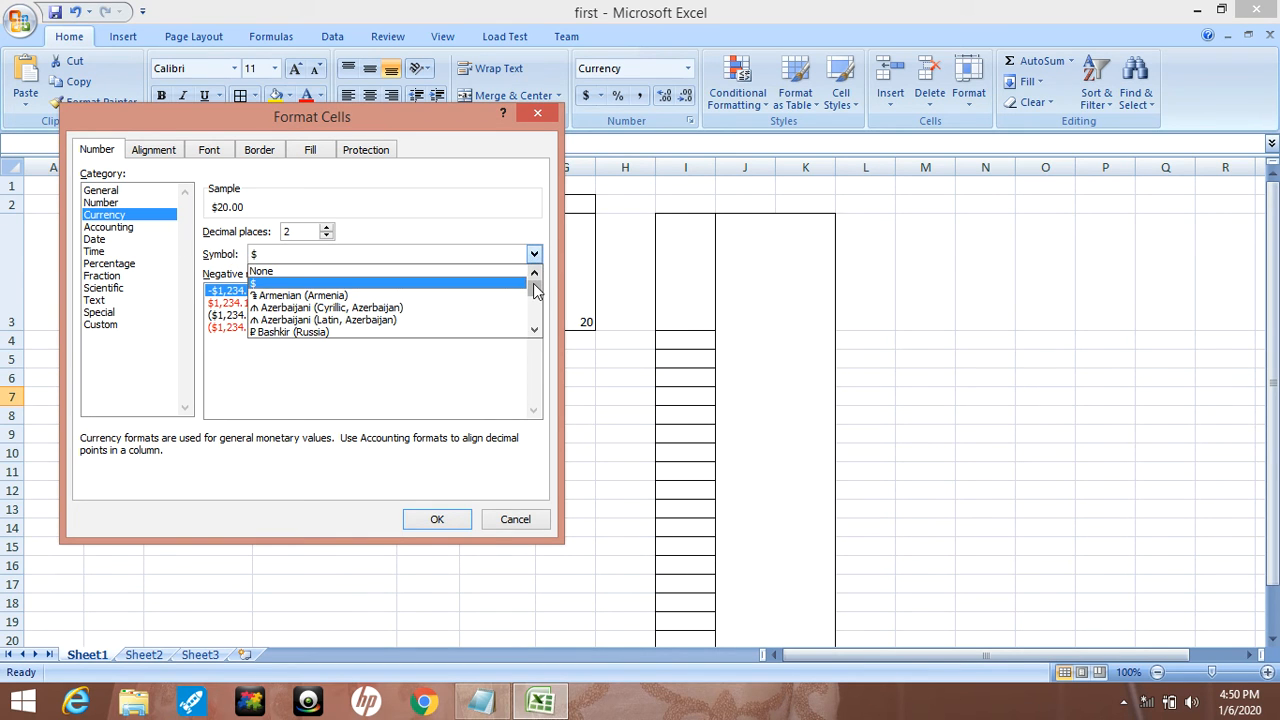
{"action": "mouse_move", "coordinate": [535, 289]}
{"action": "left_mouse_down"}
{"action": "mouse_move", "coordinate": [535, 308]}
{"action": "mouse_move", "coordinate": [533, 293]}
{"action": "left_mouse_up"}
{"action": "scroll", "coordinate": [531, 293], "scroll_direction": "down", "scroll_amount": 3}
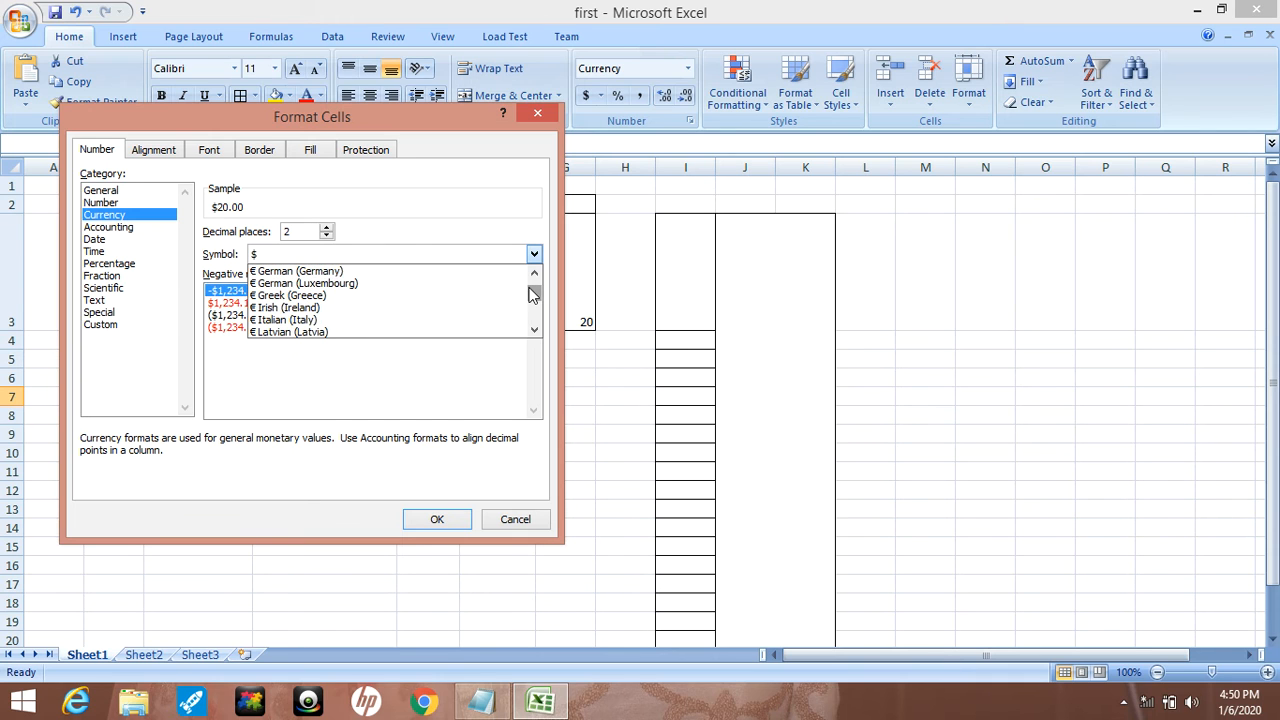
{"action": "scroll", "coordinate": [531, 293], "scroll_direction": "down", "scroll_amount": 1}
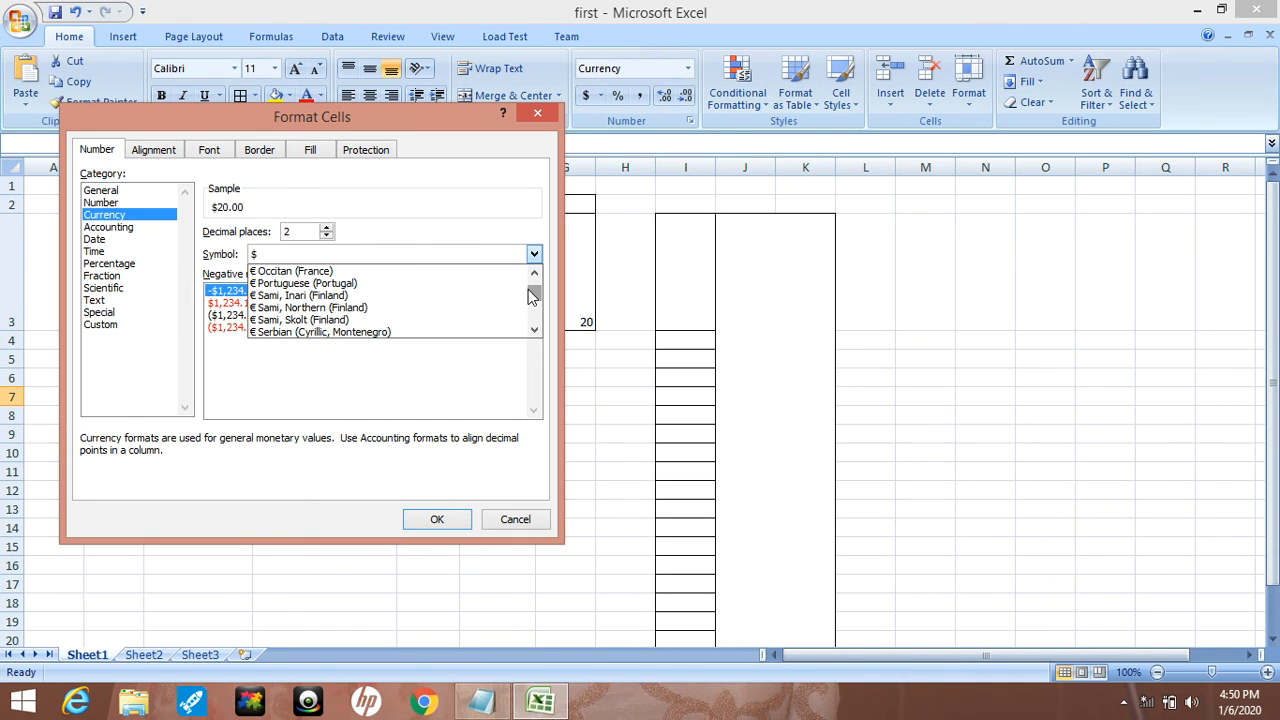
{"action": "scroll", "coordinate": [531, 293], "scroll_direction": "down", "scroll_amount": 4}
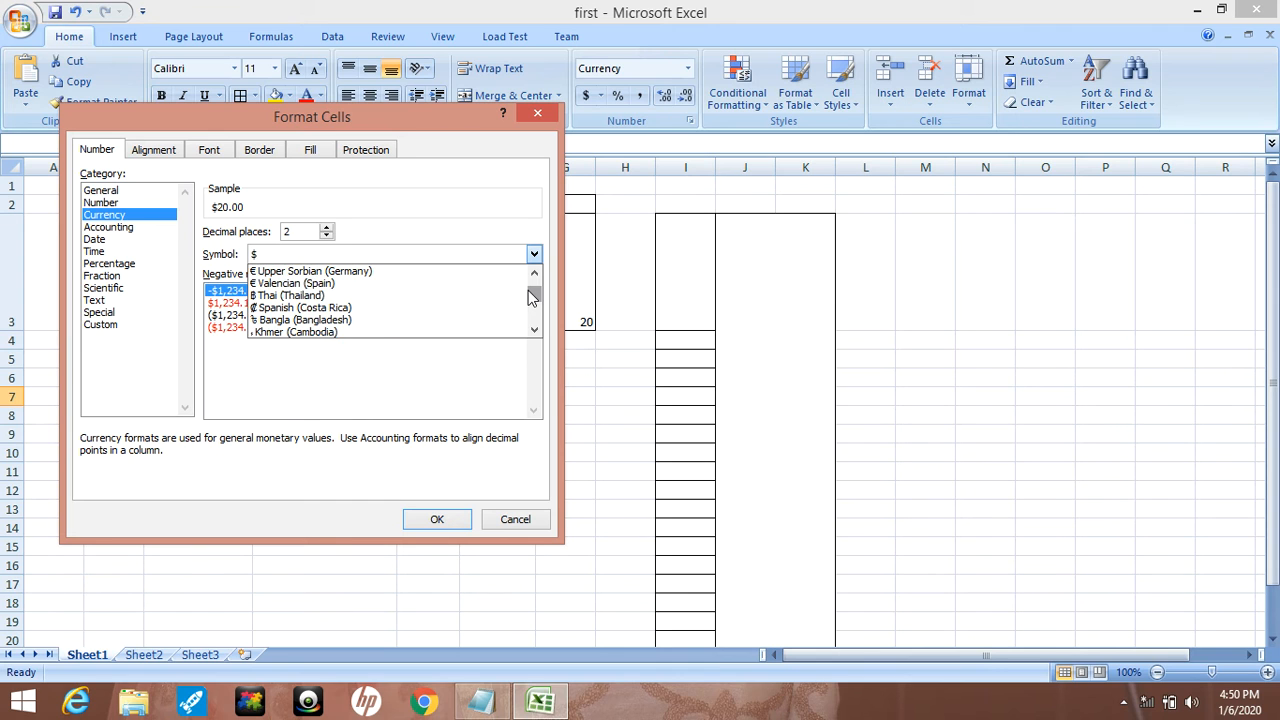
{"action": "scroll", "coordinate": [531, 293], "scroll_direction": "up", "scroll_amount": 2}
{"action": "scroll", "coordinate": [531, 293], "scroll_direction": "up", "scroll_amount": 6}
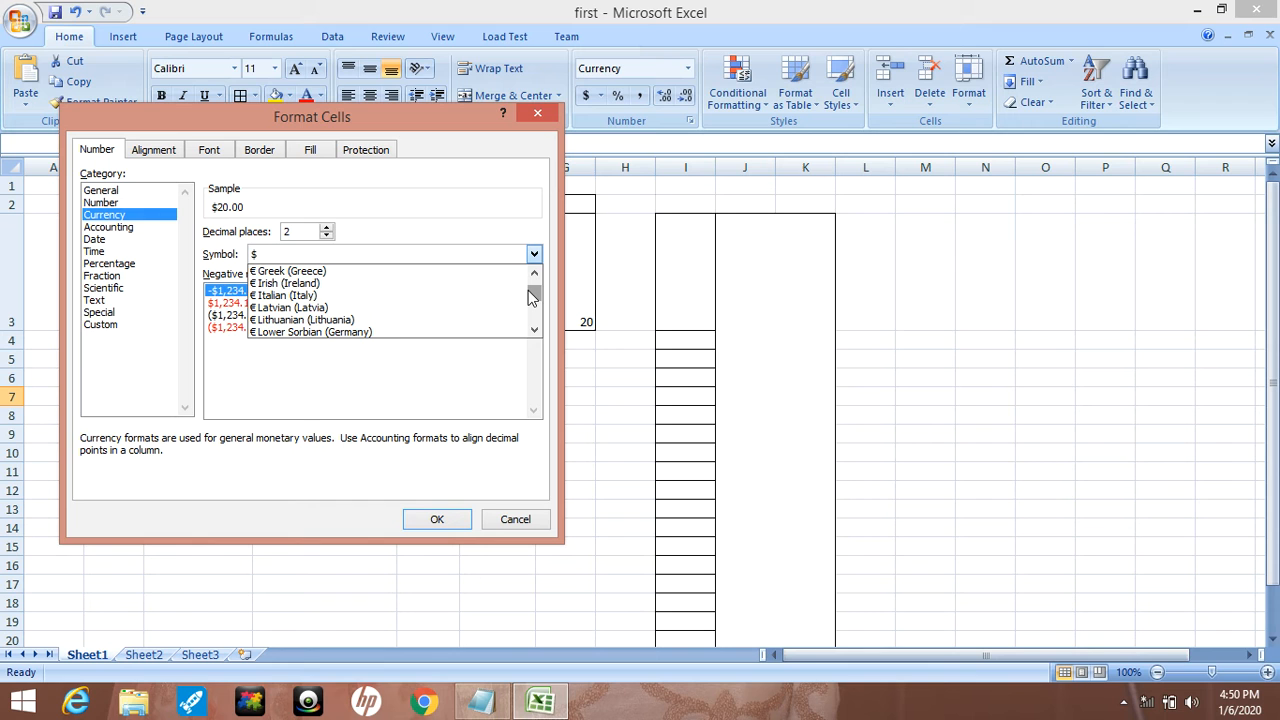
{"action": "scroll", "coordinate": [531, 293], "scroll_direction": "up", "scroll_amount": 5}
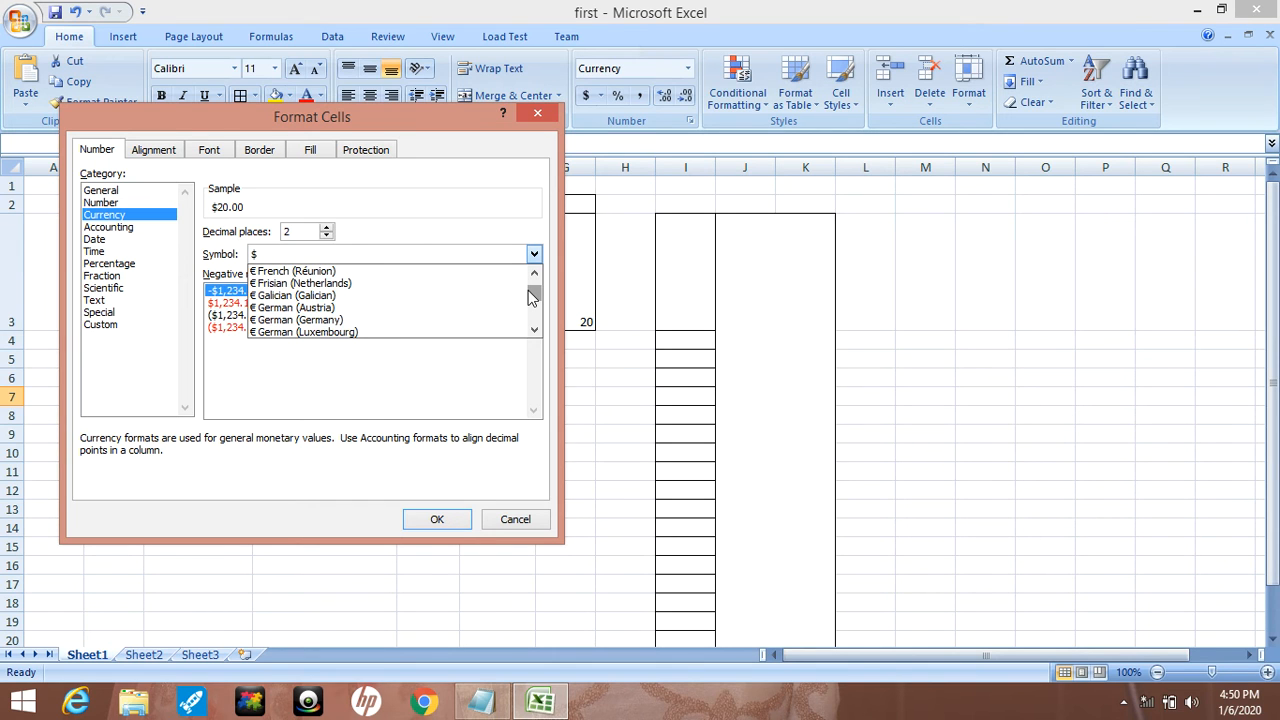
{"action": "scroll", "coordinate": [531, 293], "scroll_direction": "up", "scroll_amount": 1}
{"action": "scroll", "coordinate": [531, 295], "scroll_direction": "down", "scroll_amount": 2}
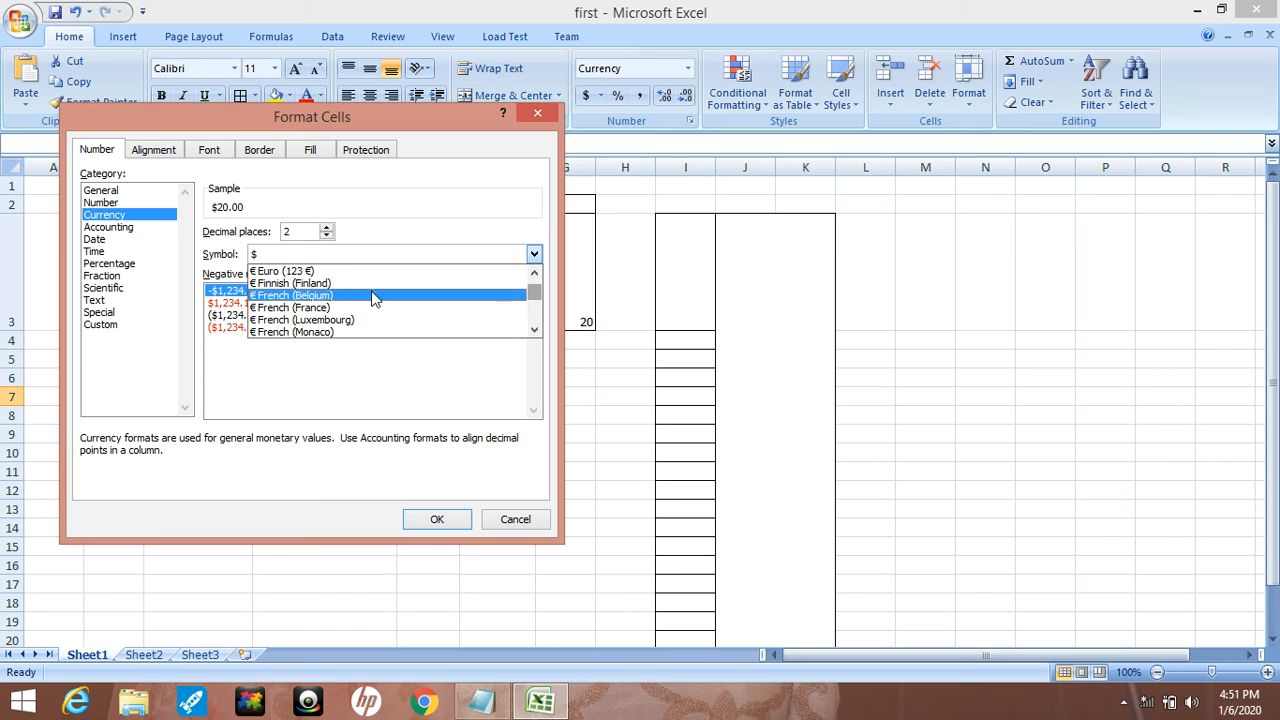
Step: Try the currency symbols HKD, HNL, HRK and IDR for cell D7
{"action": "left_click", "coordinate": [288, 257]}
{"action": "left_click", "coordinate": [290, 257]}
{"action": "key", "text": "h"}
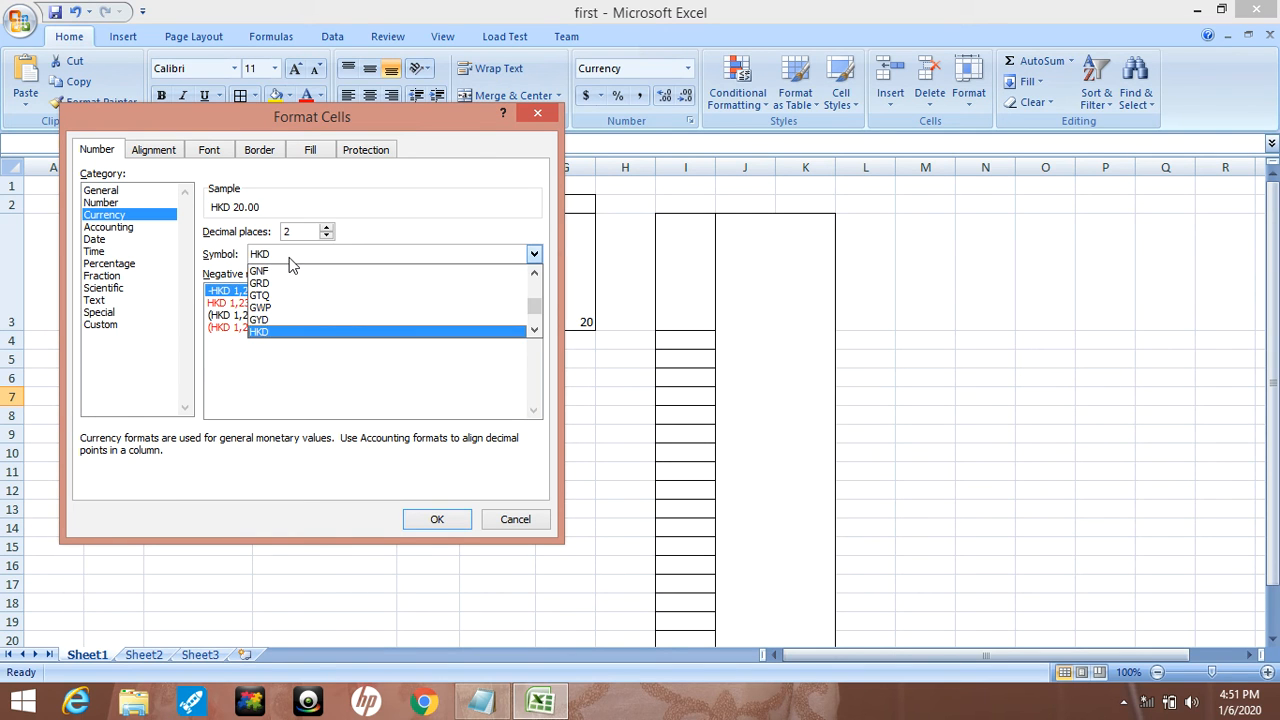
{"action": "left_click", "coordinate": [286, 254]}
{"action": "left_click", "coordinate": [285, 252]}
{"action": "key", "text": "h"}
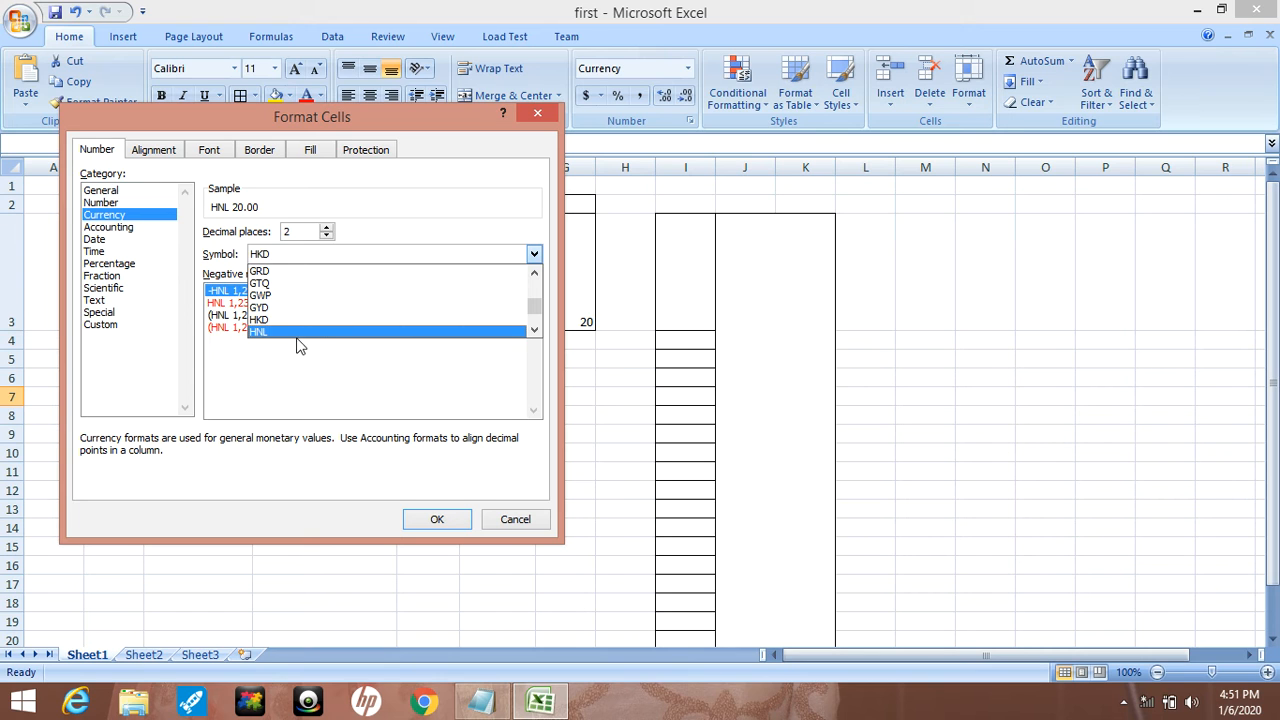
{"action": "left_click", "coordinate": [288, 255]}
{"action": "left_click", "coordinate": [290, 256]}
{"action": "key", "text": "h"}
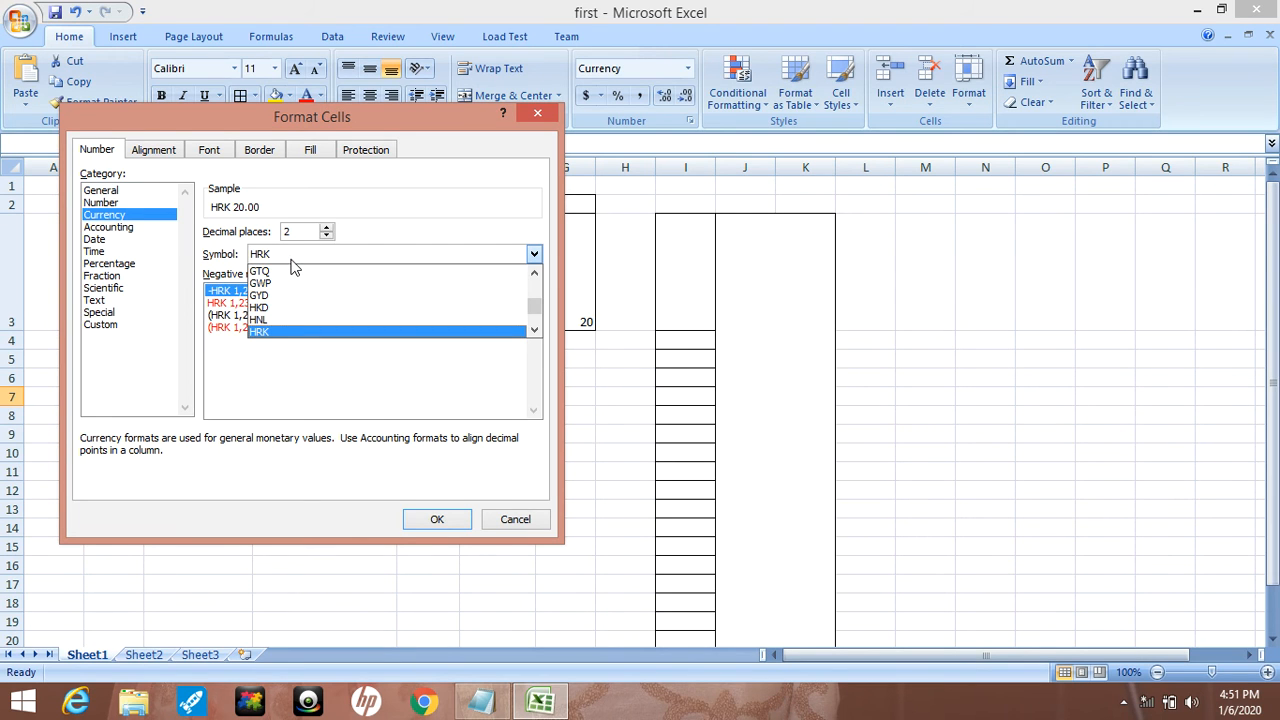
{"action": "key", "text": "i"}
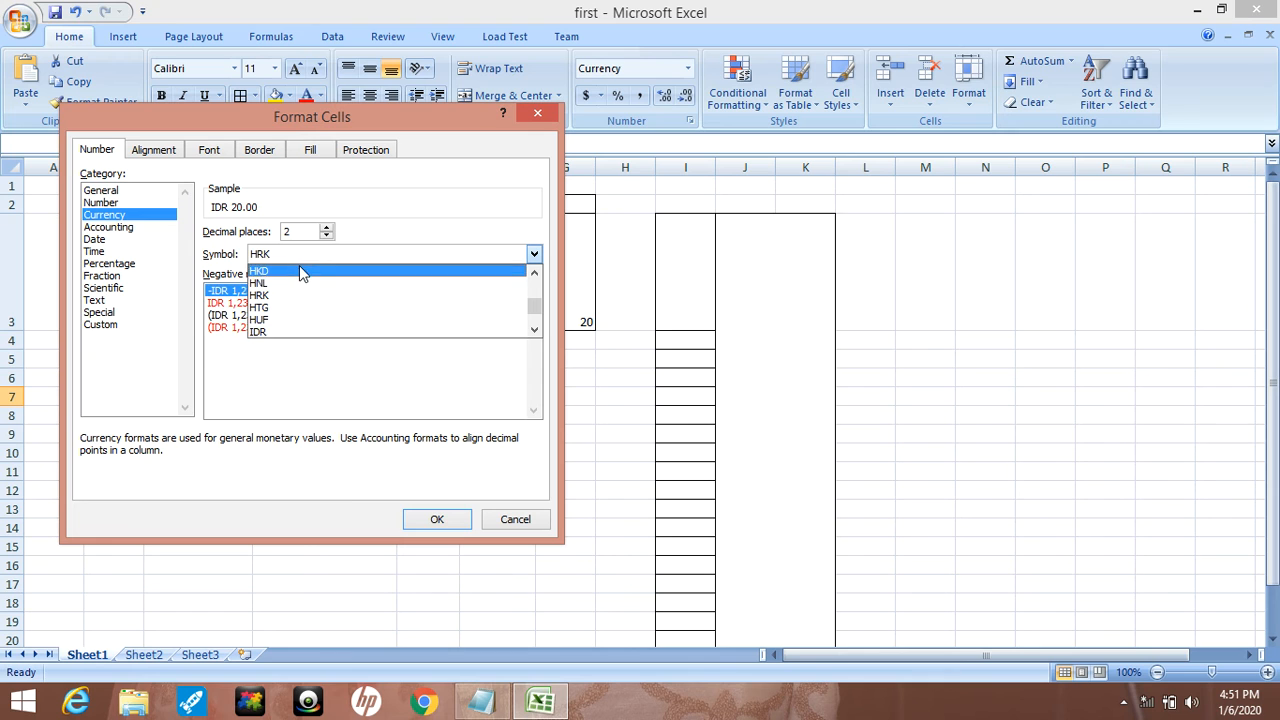
Step: Browse further through the currency symbols and pick Armenian (Armenia) for cell D7
{"action": "mouse_move", "coordinate": [534, 308]}
{"action": "left_mouse_down"}
{"action": "mouse_move", "coordinate": [533, 285]}
{"action": "mouse_move", "coordinate": [531, 330]}
{"action": "mouse_move", "coordinate": [533, 308]}
{"action": "left_mouse_up"}
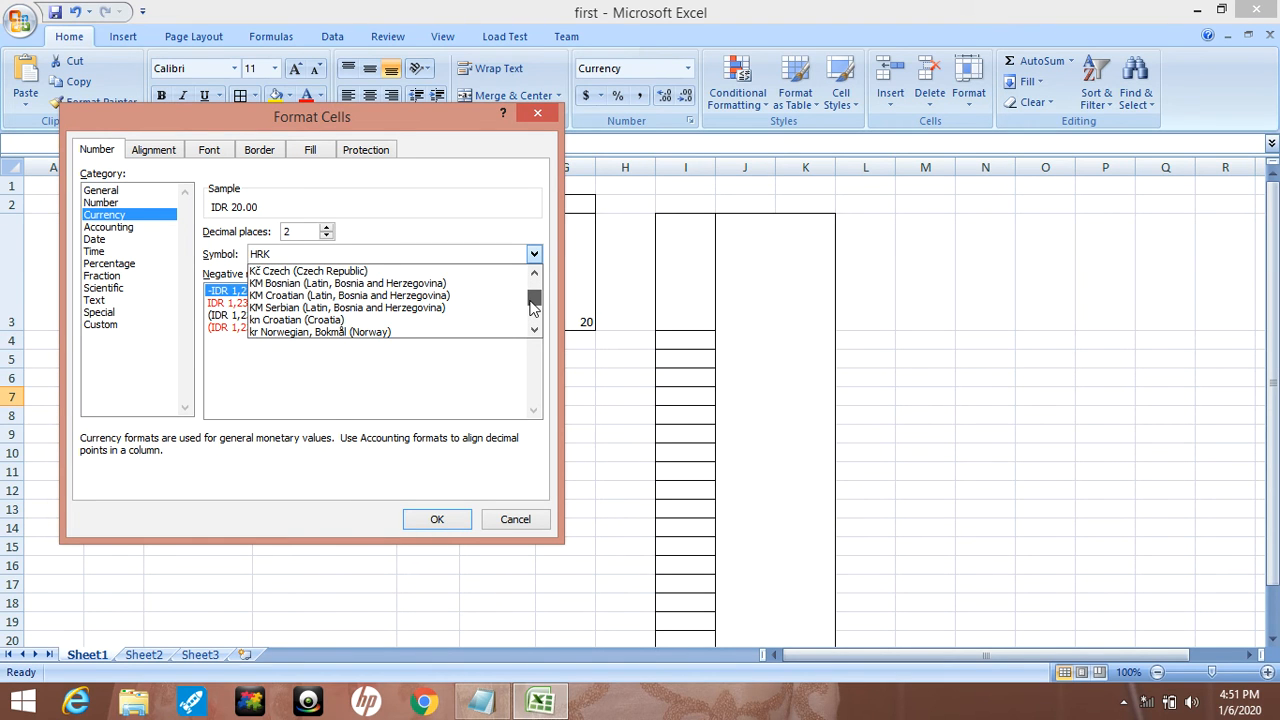
{"action": "key", "text": "Down"}
{"action": "key", "text": "Down"}
{"action": "key", "text": "Down"}
{"action": "key", "text": "Down"}
{"action": "key", "text": "Down"}
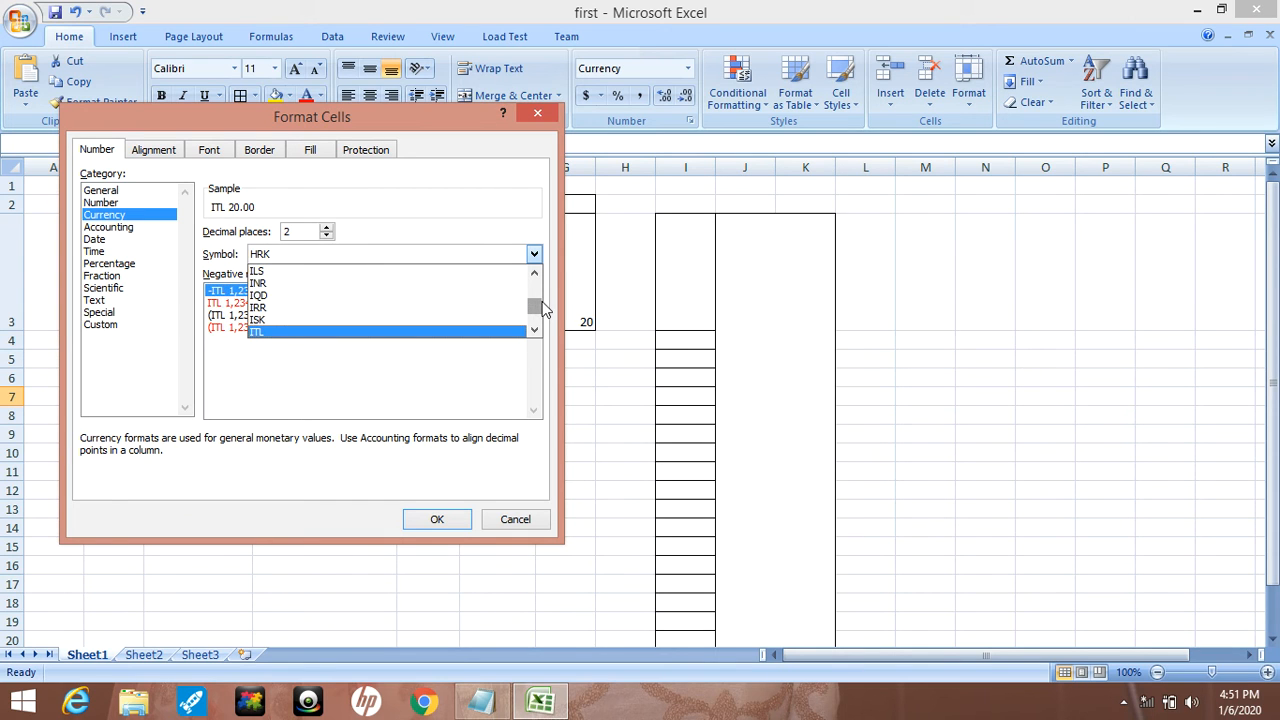
{"action": "scroll", "coordinate": [543, 304], "scroll_direction": "up", "scroll_amount": 8}
{"action": "scroll", "coordinate": [540, 313], "scroll_direction": "up", "scroll_amount": 5}
{"action": "scroll", "coordinate": [540, 313], "scroll_direction": "up", "scroll_amount": 4}
{"action": "left_click_drag", "start_coordinate": [537, 308], "coordinate": [533, 289]}
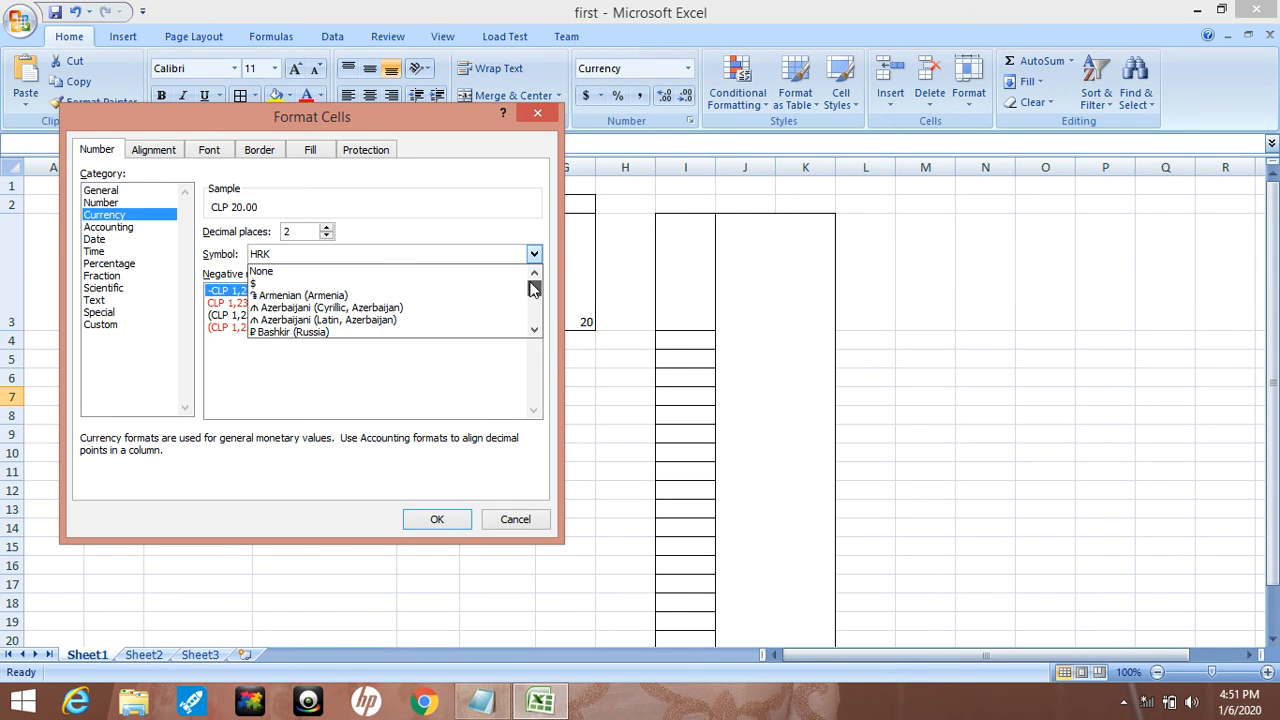
{"action": "left_click", "coordinate": [476, 296]}
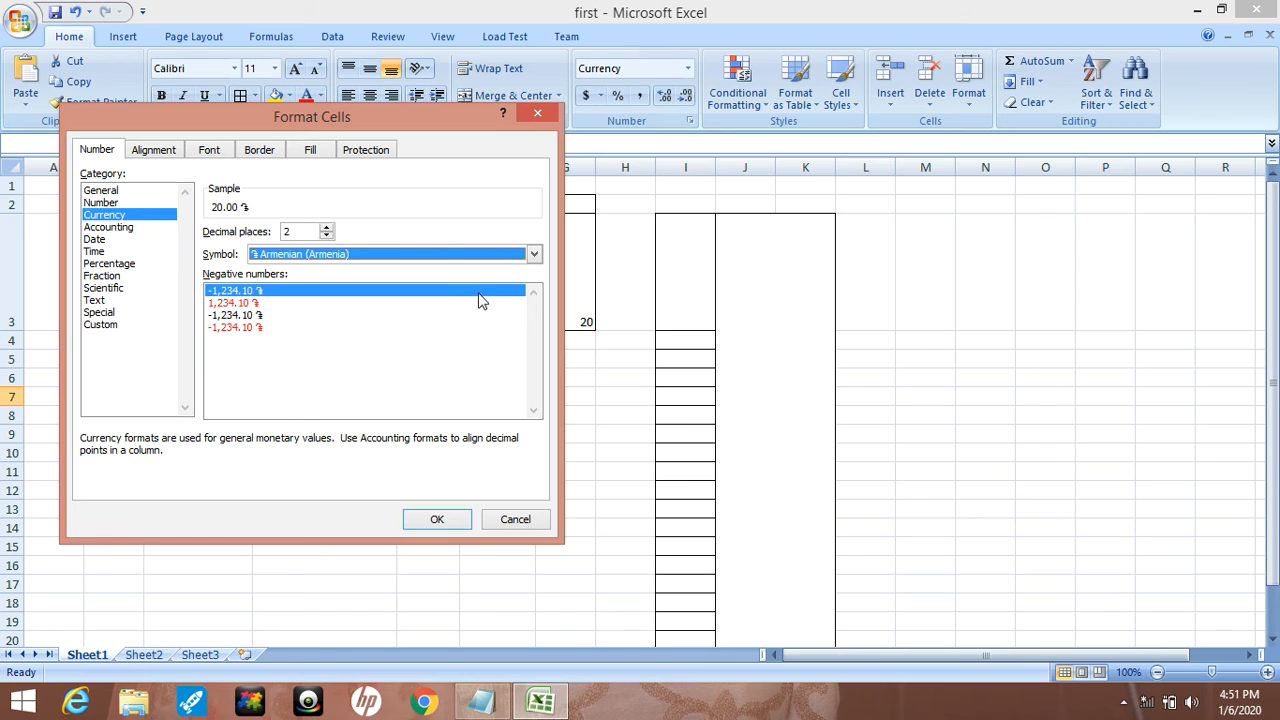
Step: Set cell D7's currency symbol to ₹ English (India) and apply the format
{"action": "left_click", "coordinate": [534, 254]}
{"action": "key", "text": "Down"}
{"action": "key", "text": "Down"}
{"action": "key", "text": "Down"}
{"action": "key", "text": "Down"}
{"action": "key", "text": "Down"}
{"action": "key", "text": "Down"}
{"action": "key", "text": "Down"}
{"action": "key", "text": "Down"}
{"action": "key", "text": "Down"}
{"action": "key", "text": "Down"}
{"action": "key", "text": "Down"}
{"action": "key", "text": "Down"}
{"action": "key", "text": "Down"}
{"action": "key", "text": "Down"}
{"action": "key", "text": "Down"}
{"action": "key", "text": "Down"}
{"action": "key", "text": "Down"}
{"action": "key", "text": "Down"}
{"action": "key", "text": "Down"}
{"action": "key", "text": "Down"}
{"action": "key", "text": "Down"}
{"action": "key", "text": "Down"}
{"action": "key", "text": "Down"}
{"action": "key", "text": "Down"}
{"action": "key", "text": "Down"}
{"action": "key", "text": "Down"}
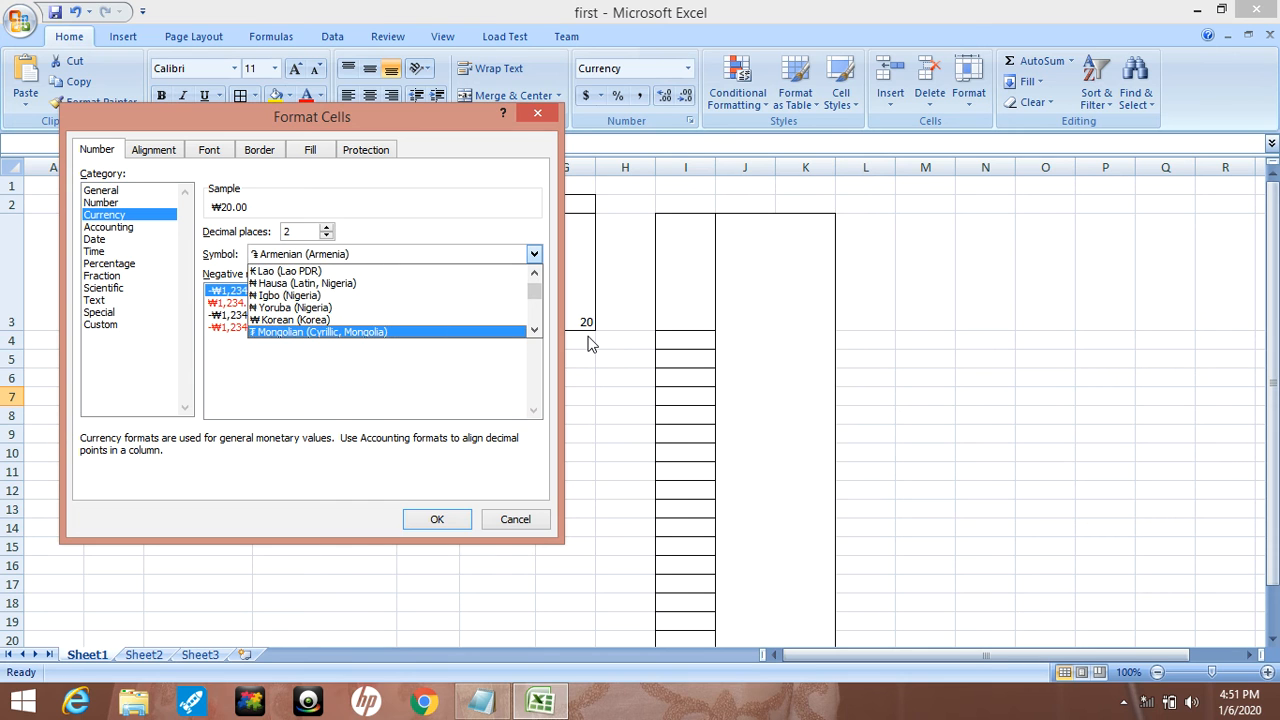
{"action": "key", "text": "Down"}
{"action": "key", "text": "Down"}
{"action": "key", "text": "Down"}
{"action": "key", "text": "Down"}
{"action": "key", "text": "Down"}
{"action": "key", "text": "Down"}
{"action": "key", "text": "Down"}
{"action": "key", "text": "Down"}
{"action": "key", "text": "Down"}
{"action": "key", "text": "Down"}
{"action": "key", "text": "Down"}
{"action": "key", "text": "Down"}
{"action": "key", "text": "Down"}
{"action": "key", "text": "Down"}
{"action": "key", "text": "Down"}
{"action": "key", "text": "Down"}
{"action": "key", "text": "Down"}
{"action": "key", "text": "Down"}
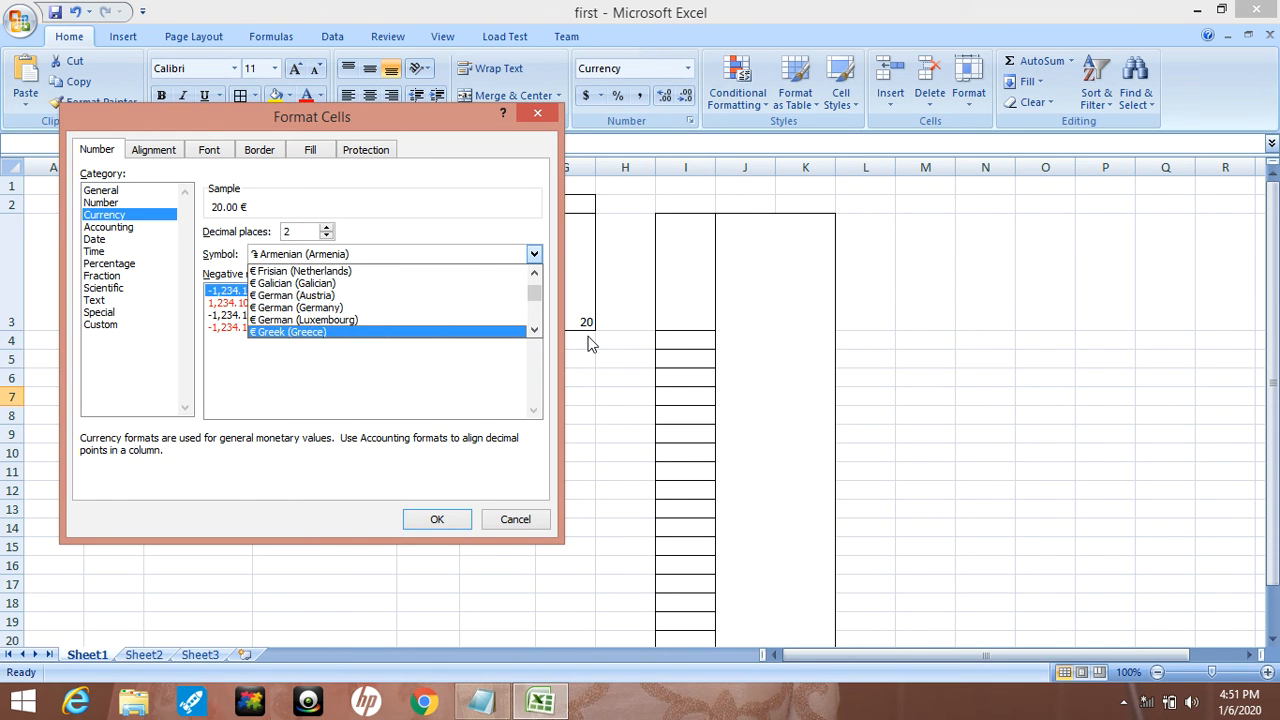
{"action": "key", "text": "Down"}
{"action": "key", "text": "Down"}
{"action": "key", "text": "Down"}
{"action": "key", "text": "Down"}
{"action": "key", "text": "Down"}
{"action": "key", "text": "Down"}
{"action": "key", "text": "Down"}
{"action": "key", "text": "Down"}
{"action": "key", "text": "Down"}
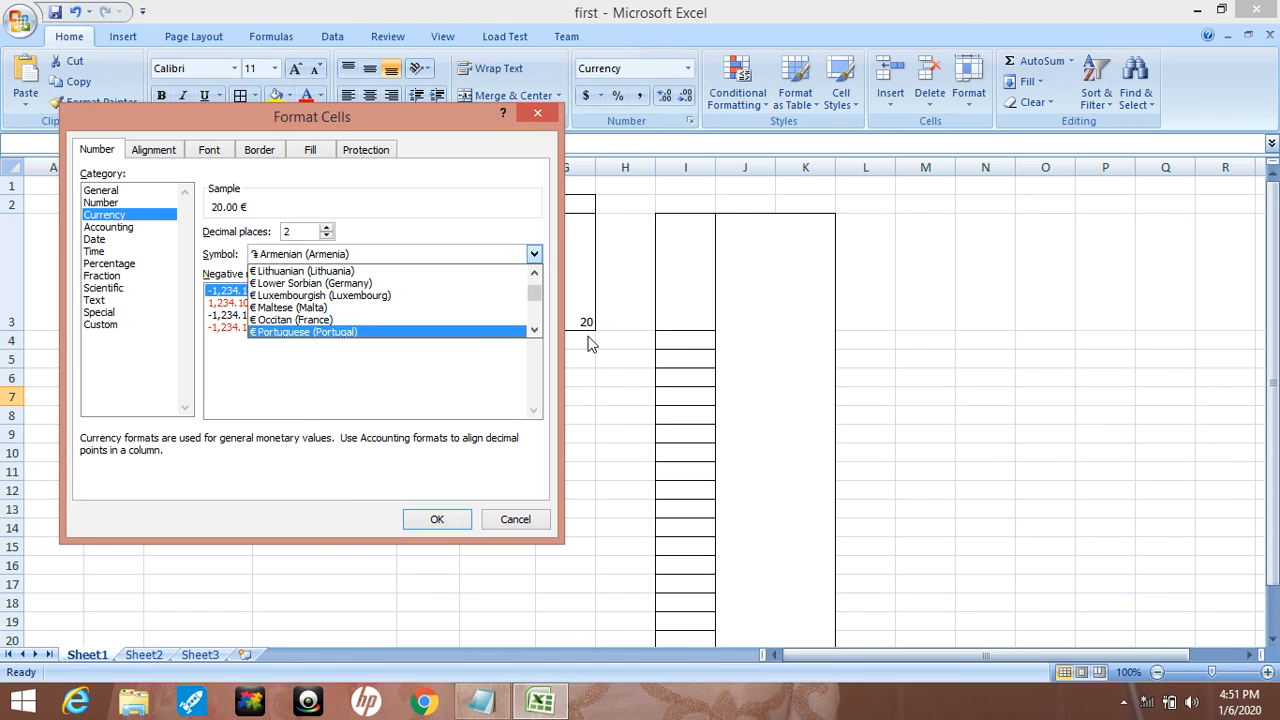
{"action": "key", "text": "Down"}
{"action": "key", "text": "Down"}
{"action": "key", "text": "Down"}
{"action": "key", "text": "Down"}
{"action": "key", "text": "Down"}
{"action": "key", "text": "Down"}
{"action": "key", "text": "Down"}
{"action": "key", "text": "Down"}
{"action": "key", "text": "Down"}
{"action": "key", "text": "Down"}
{"action": "key", "text": "Down"}
{"action": "key", "text": "Down"}
{"action": "key", "text": "Down"}
{"action": "key", "text": "Down"}
{"action": "key", "text": "Down"}
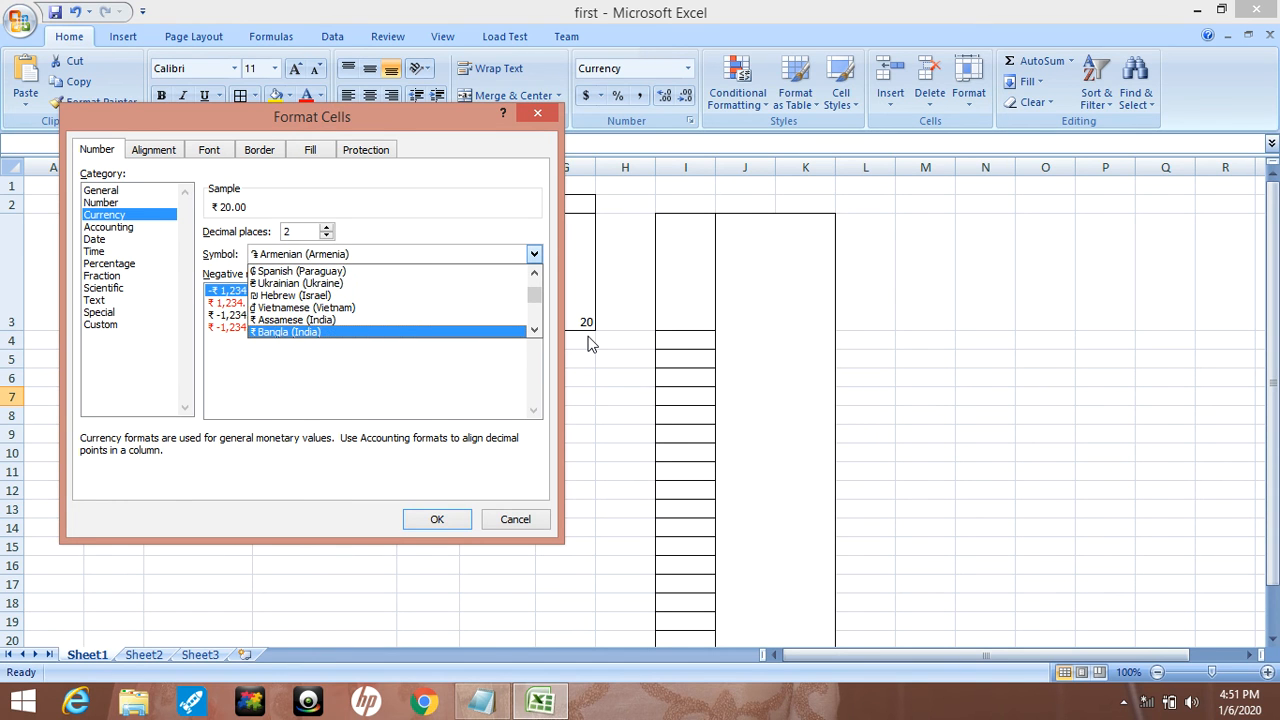
{"action": "key", "text": "Down"}
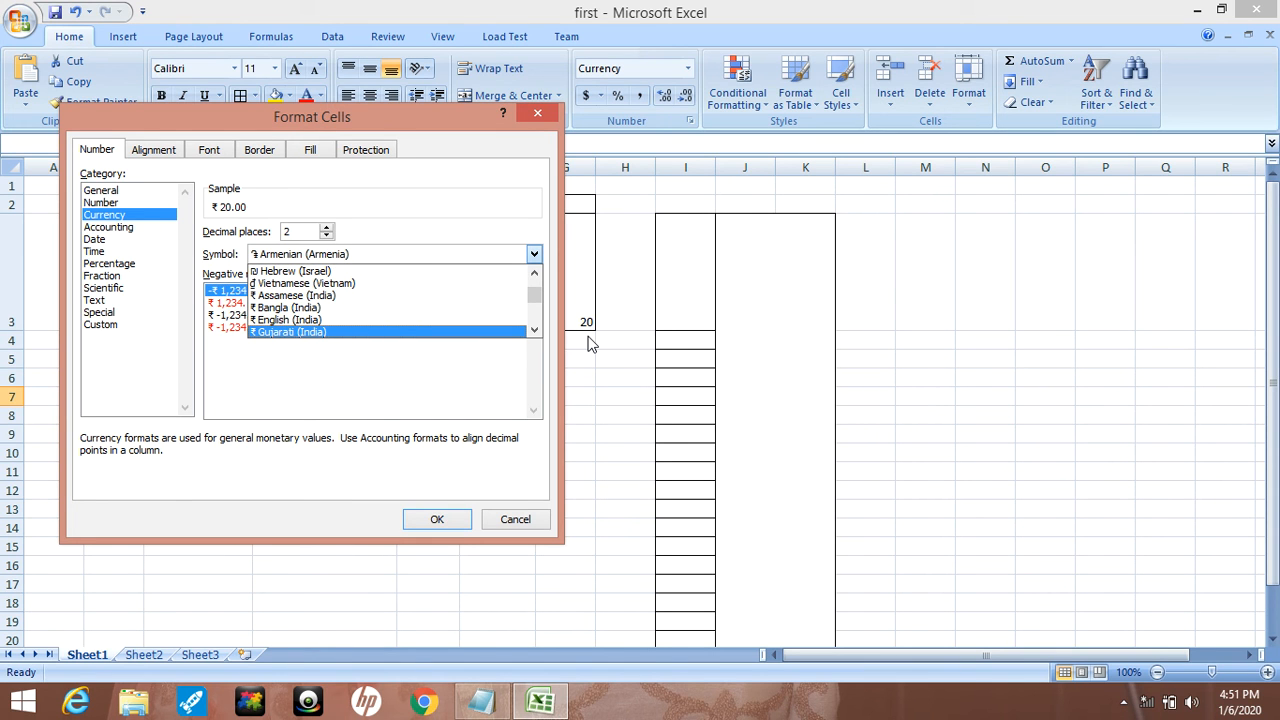
{"action": "key", "text": "Up"}
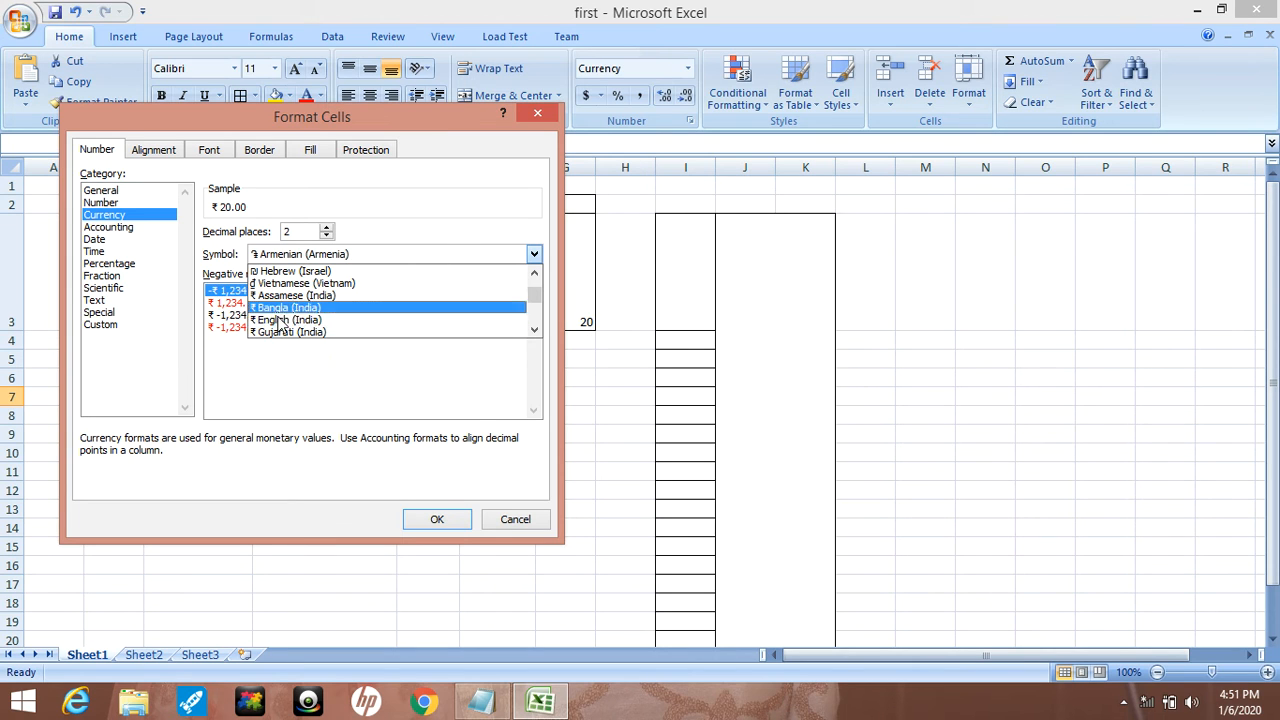
{"action": "left_click", "coordinate": [449, 520]}
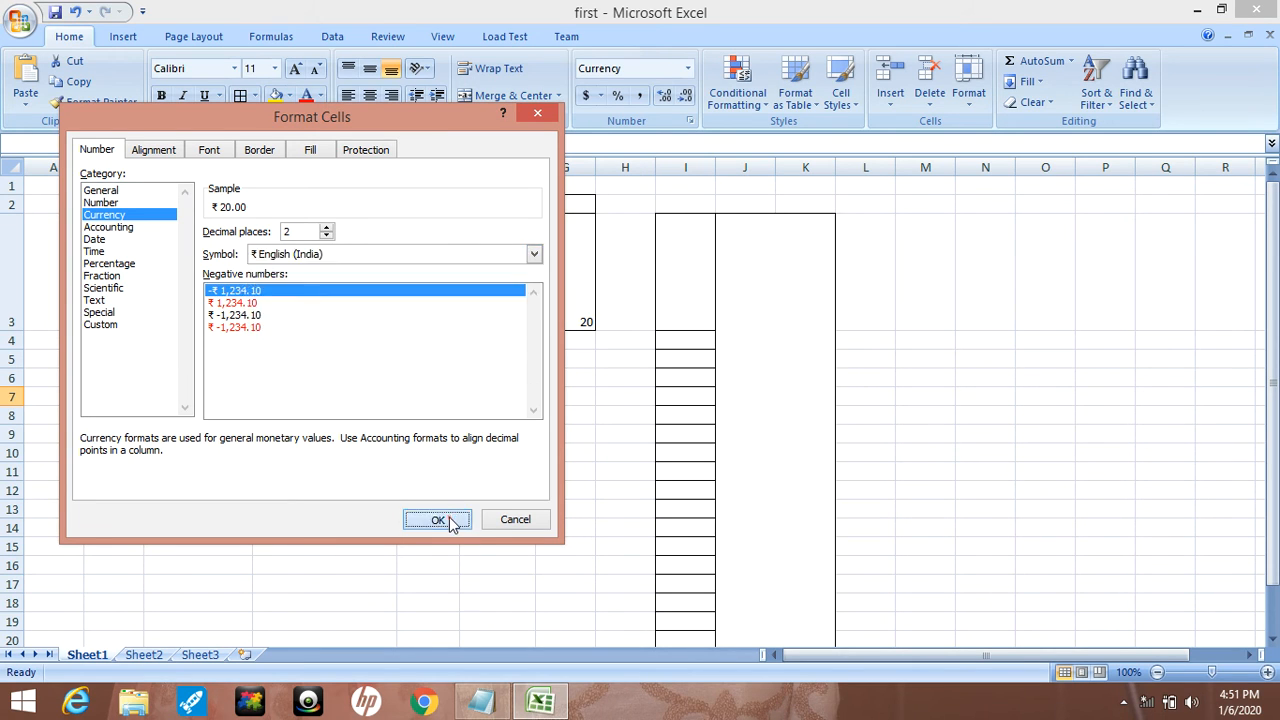
{"action": "left_click", "coordinate": [449, 520]}
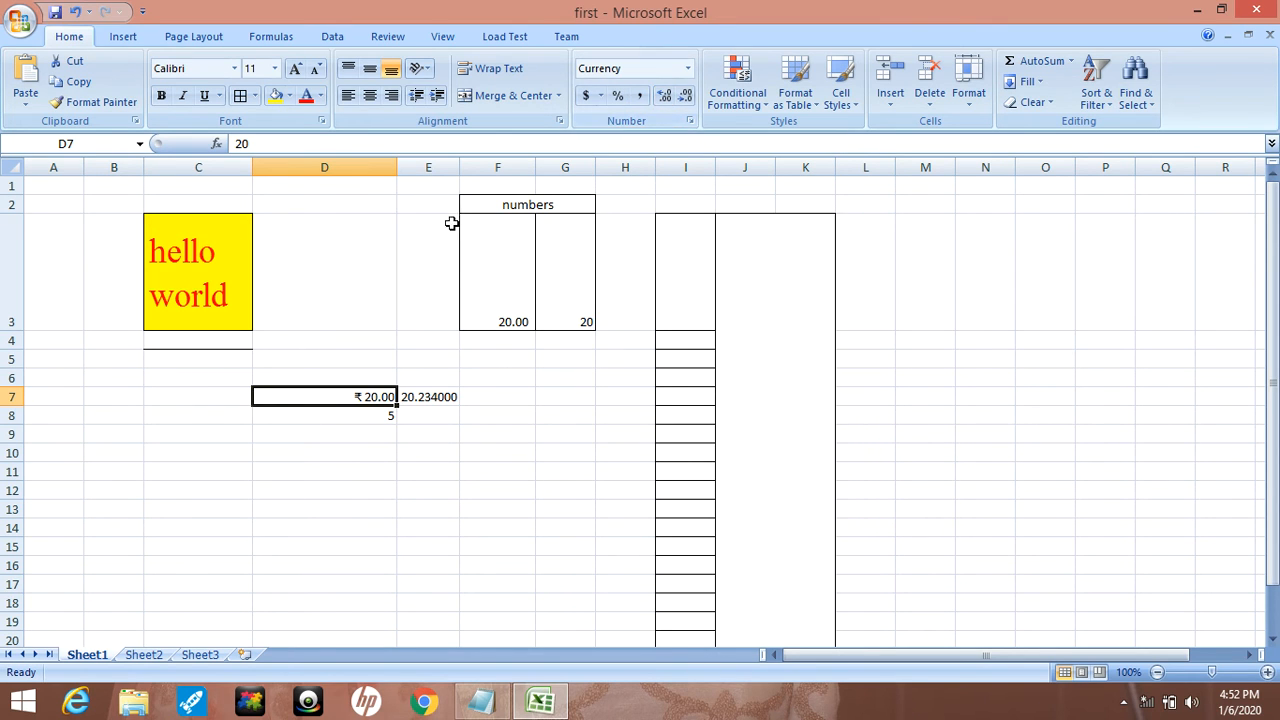
Step: Widen column D slightly and change cell D7 to the Number format
{"action": "left_click_drag", "start_coordinate": [397, 169], "coordinate": [417, 169]}
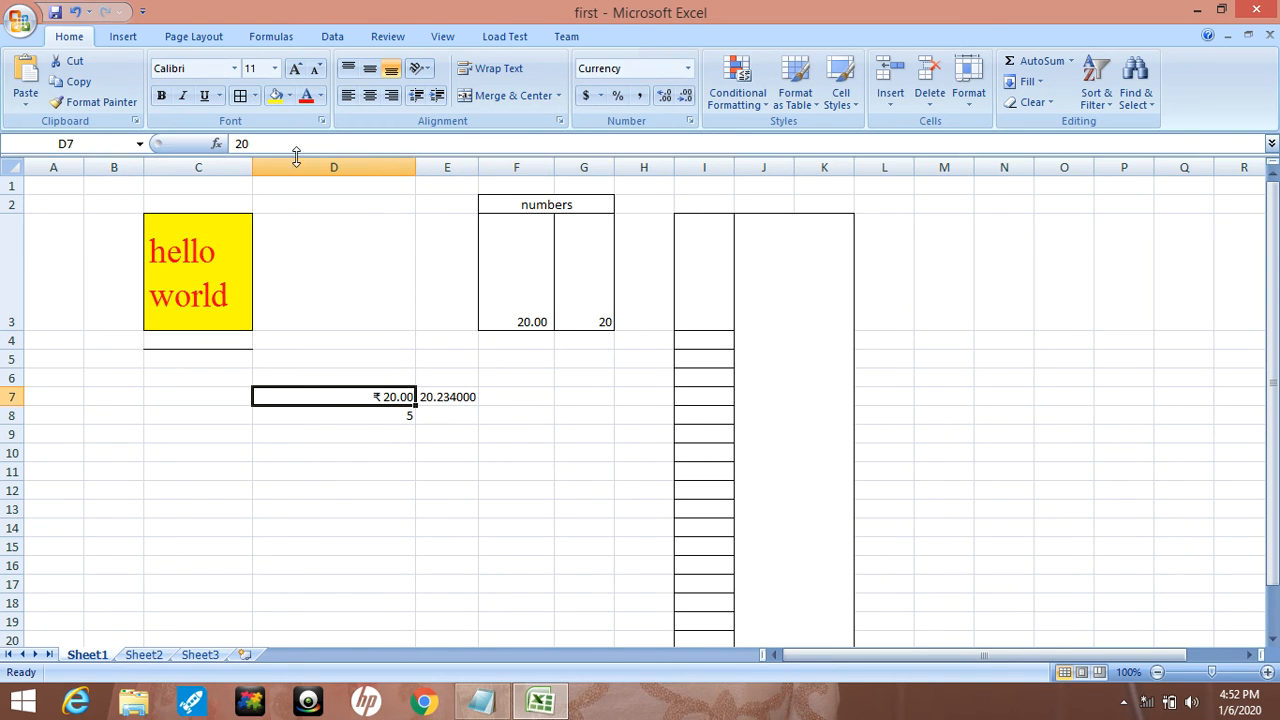
{"action": "left_click", "coordinate": [364, 437]}
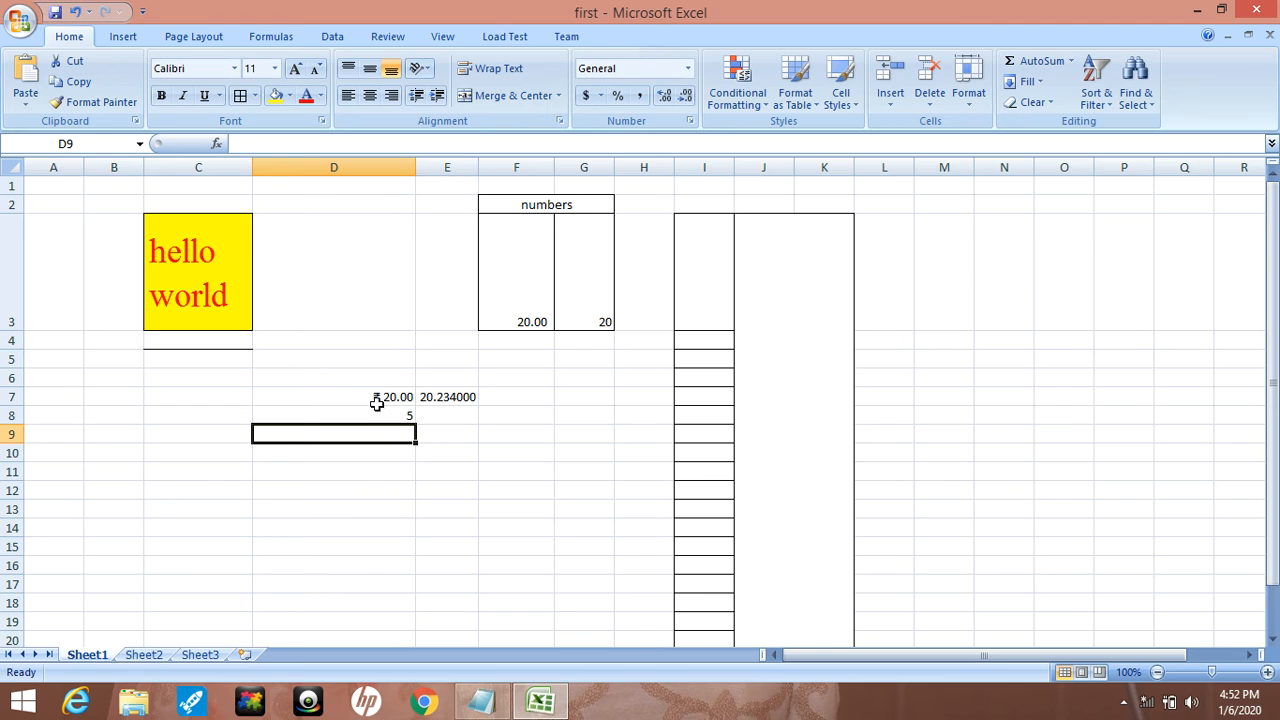
{"action": "left_click", "coordinate": [377, 400]}
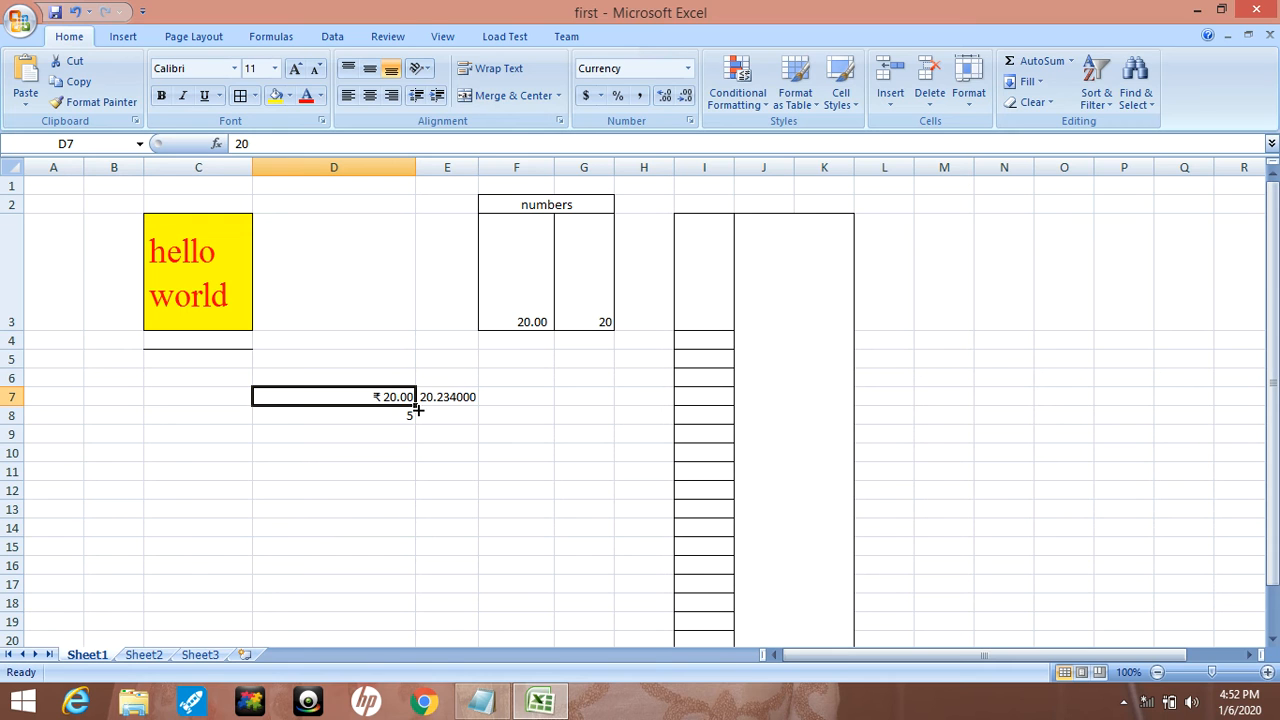
{"action": "left_click", "coordinate": [687, 68]}
{"action": "left_click", "coordinate": [670, 130]}
Step: Apply the Percentage format to cell D8
{"action": "left_click", "coordinate": [385, 415]}
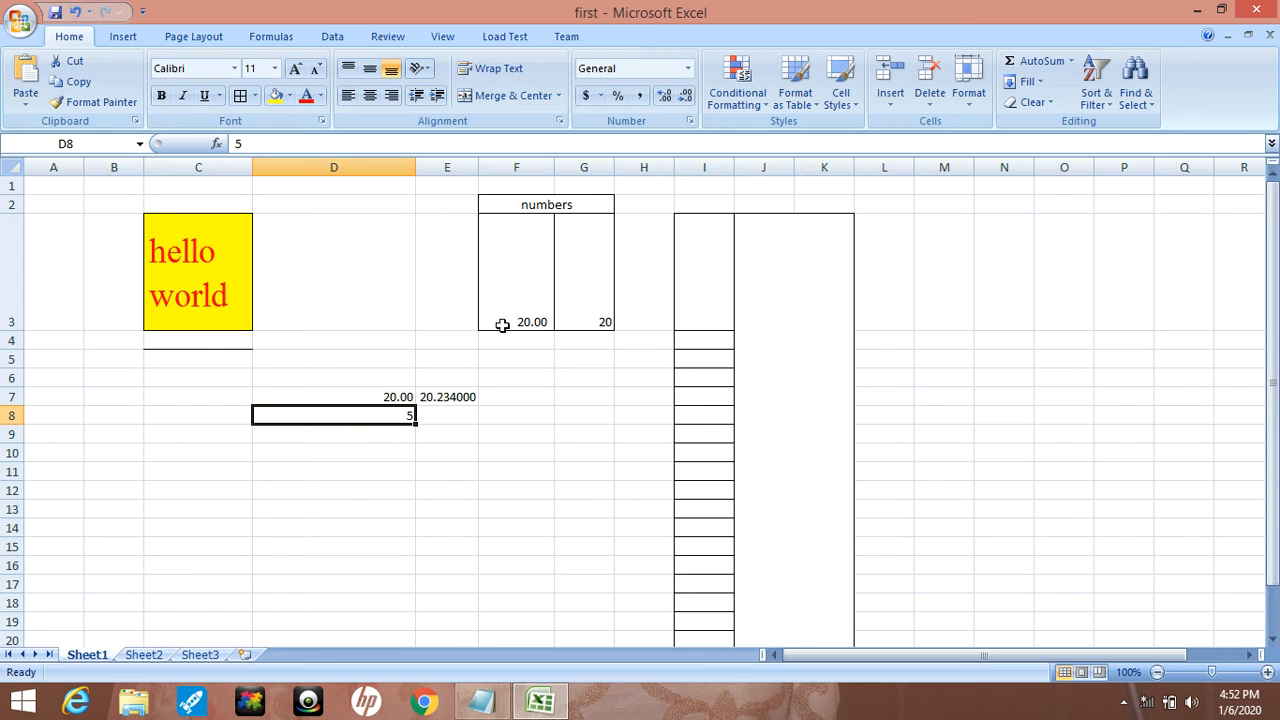
{"action": "left_click", "coordinate": [687, 68]}
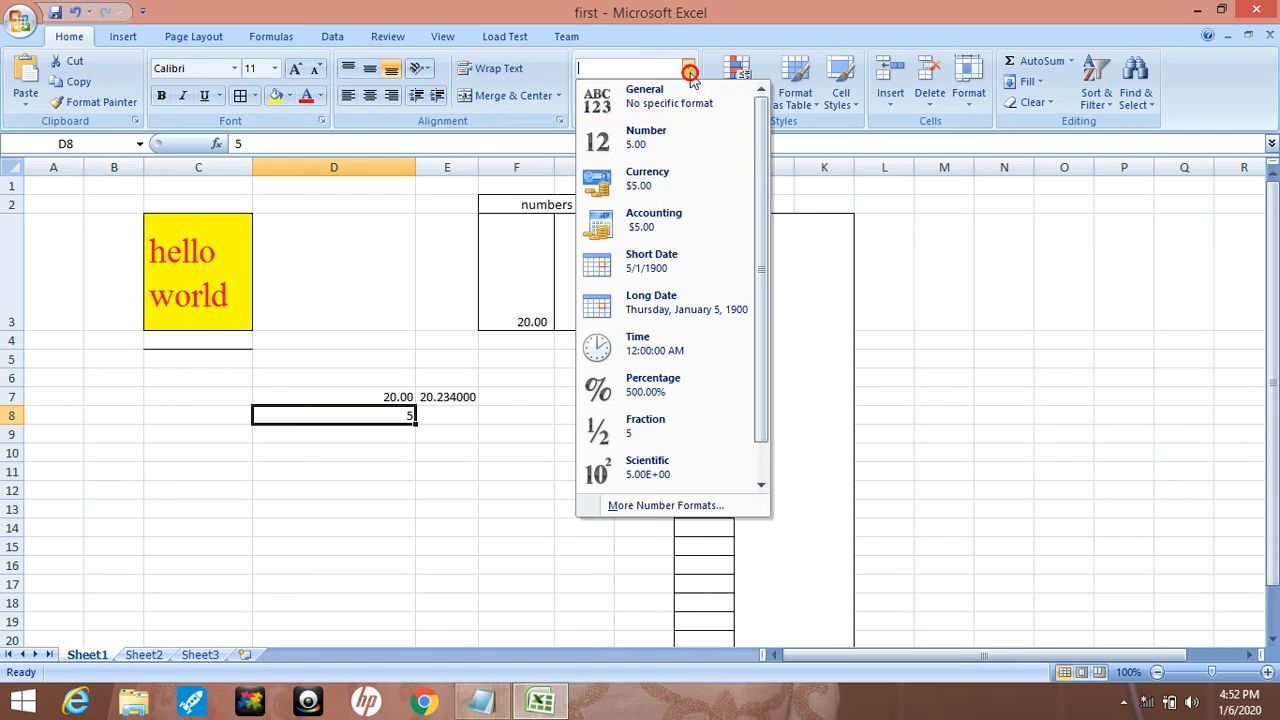
{"action": "left_click", "coordinate": [693, 393]}
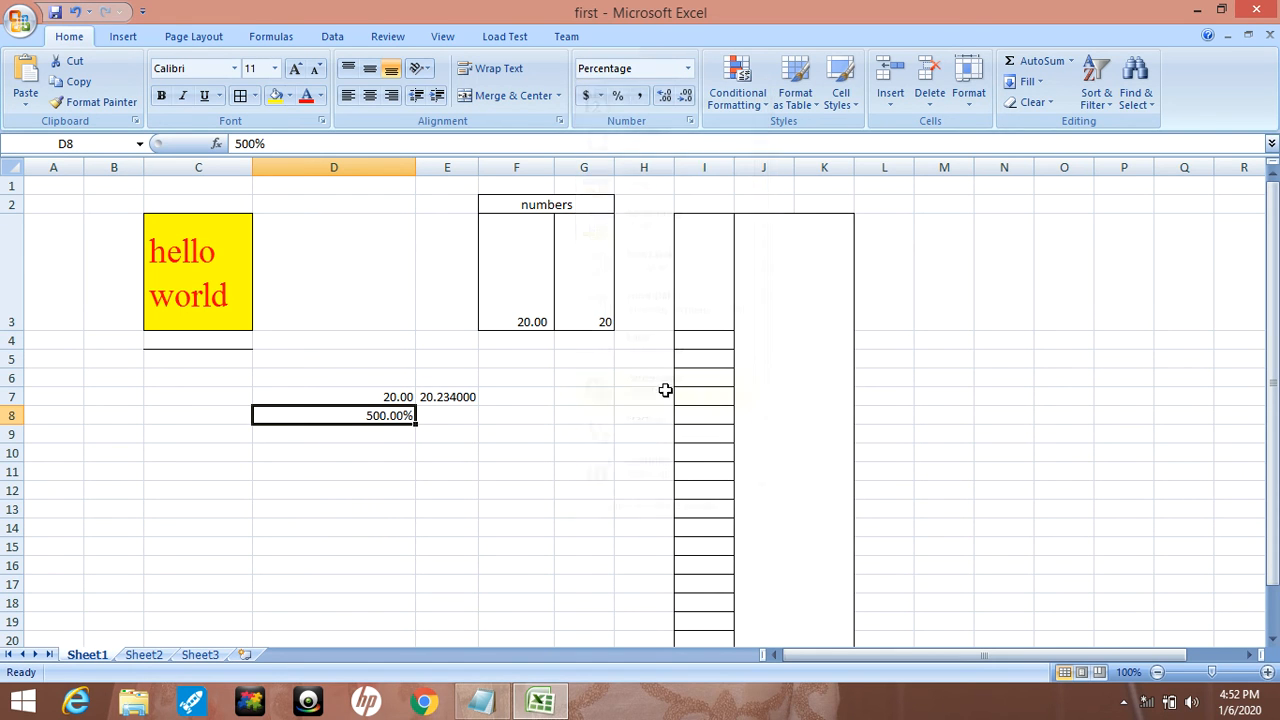
Step: Change the value in cell D8 to 5%
{"action": "double_click", "coordinate": [386, 415]}
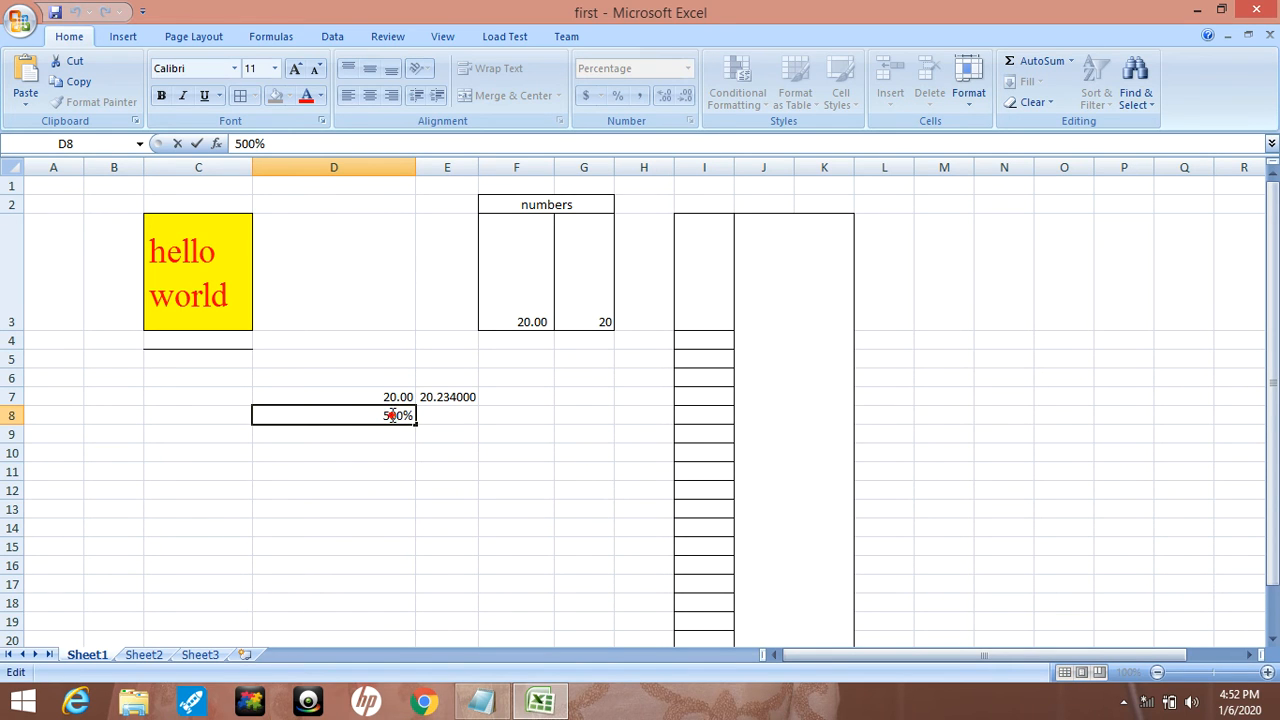
{"action": "key", "text": "BackSpace"}
{"action": "key", "text": "BackSpace"}
{"action": "key", "text": "BackSpace"}
{"action": "type", "text": "%"}
{"action": "left_click", "coordinate": [452, 478]}
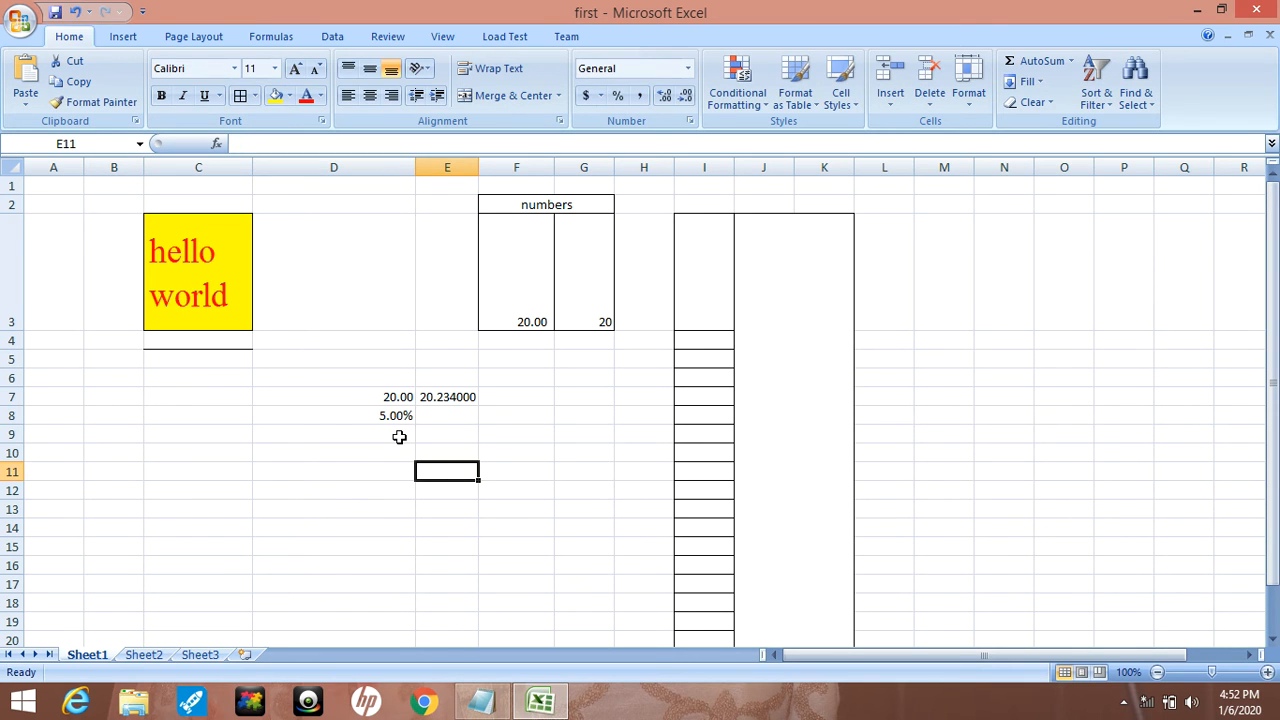
Step: Enter the formula =D7*D8 in cell D9 to calculate the percentage of D7, and select D9 to check the formula
{"action": "left_click", "coordinate": [399, 434]}
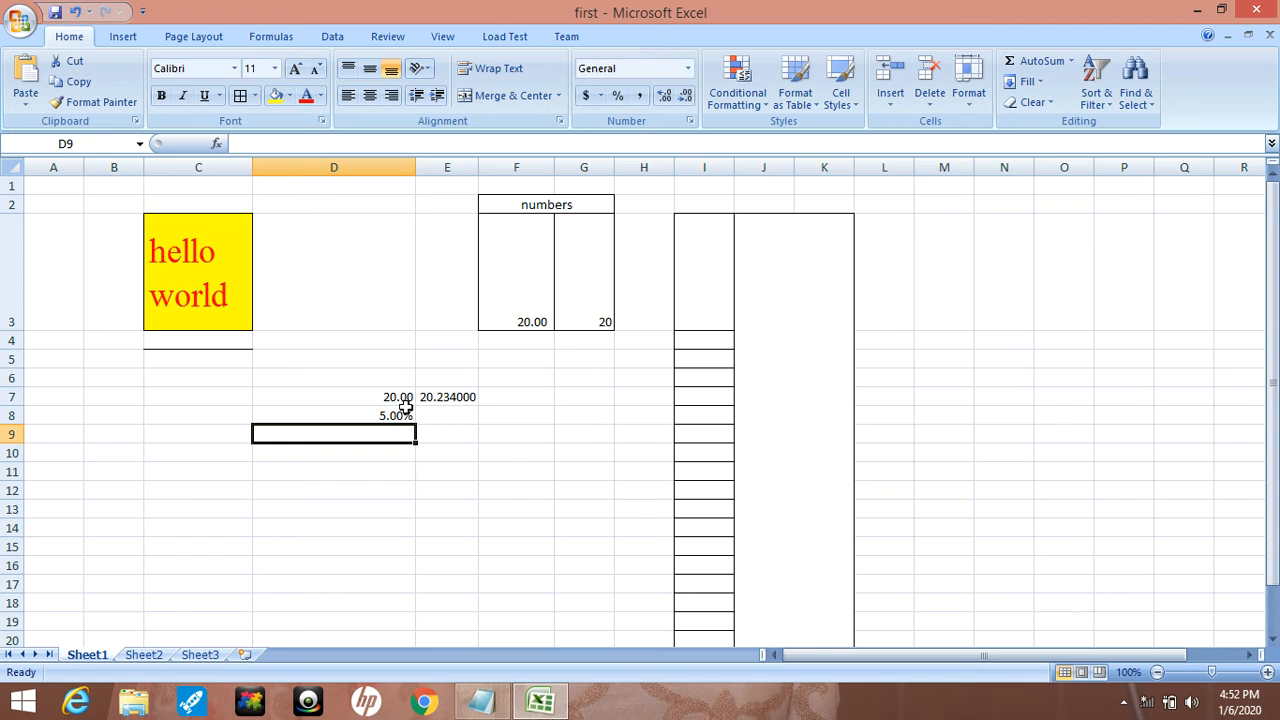
{"action": "left_click", "coordinate": [404, 397]}
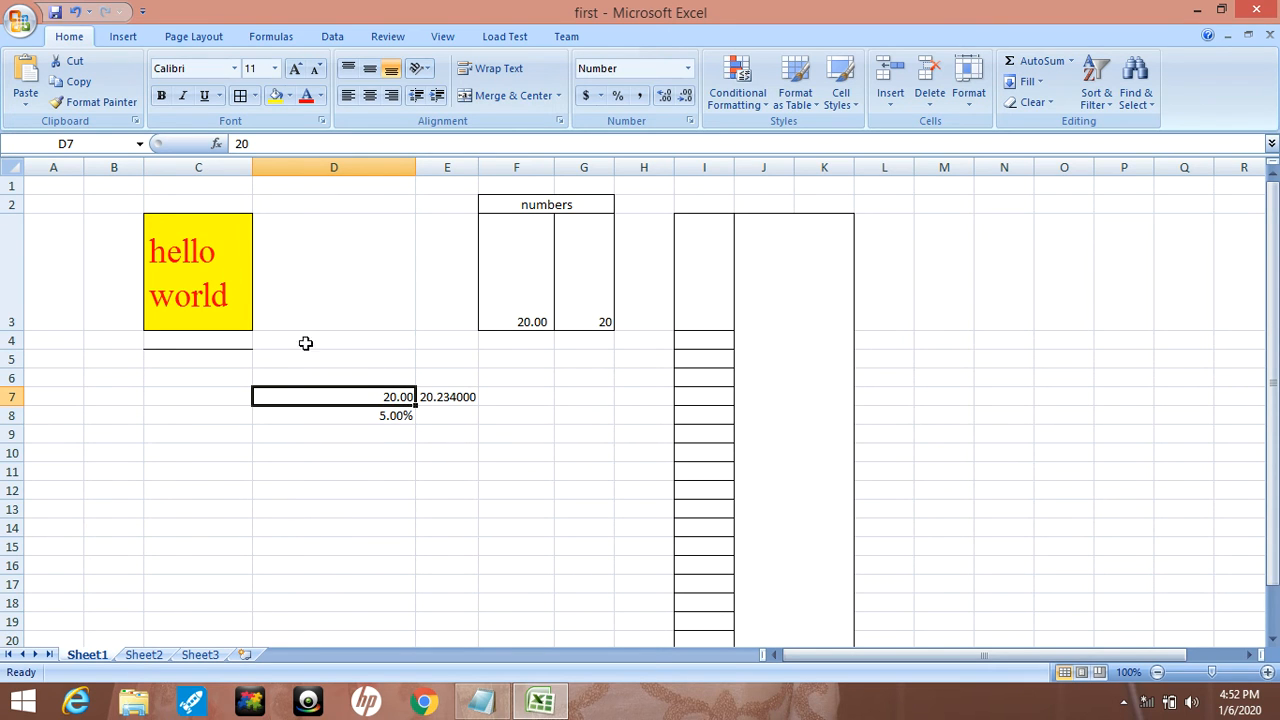
{"action": "left_click", "coordinate": [384, 431]}
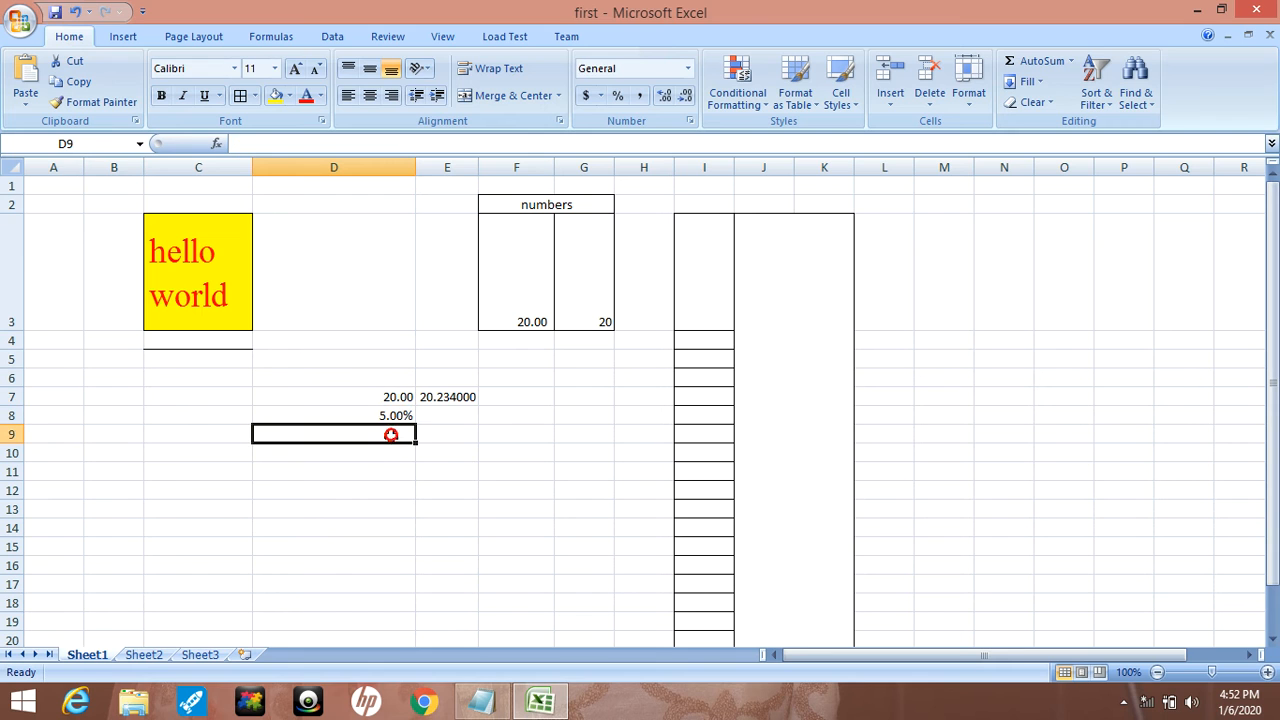
{"action": "type", "text": "=D7*"}
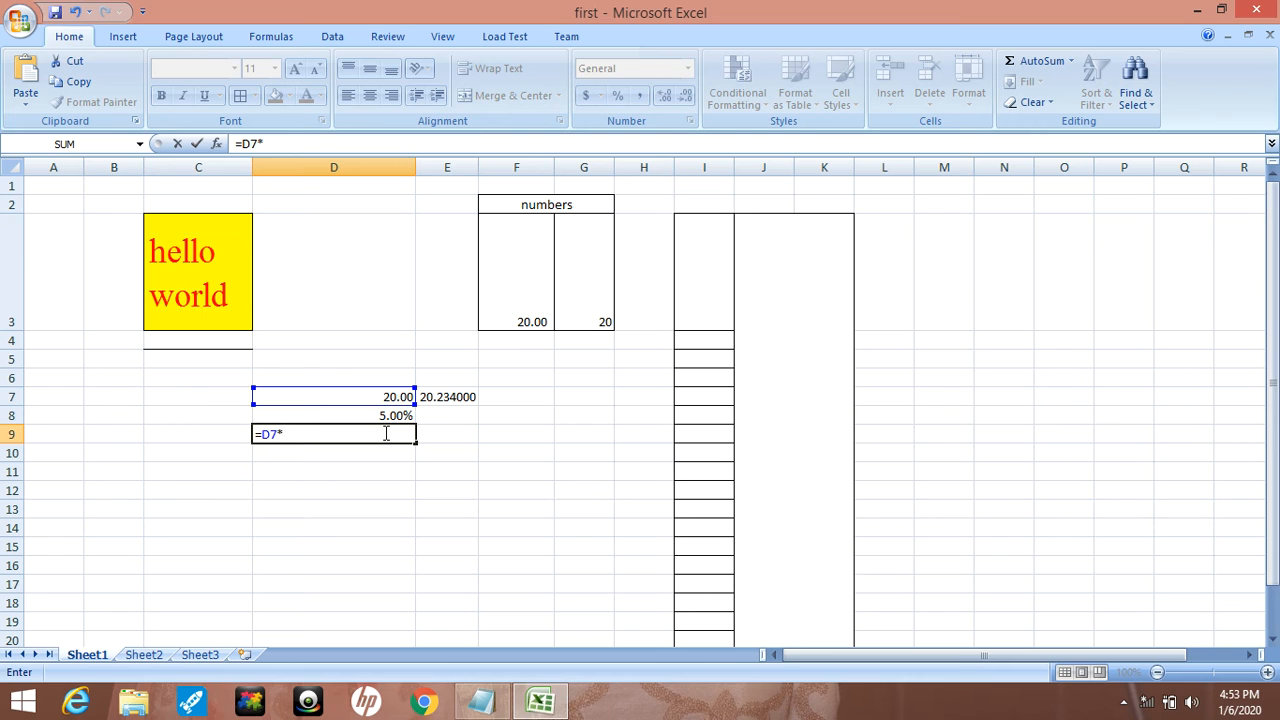
{"action": "type", "text": "D8"}
{"action": "key", "text": "Return"}
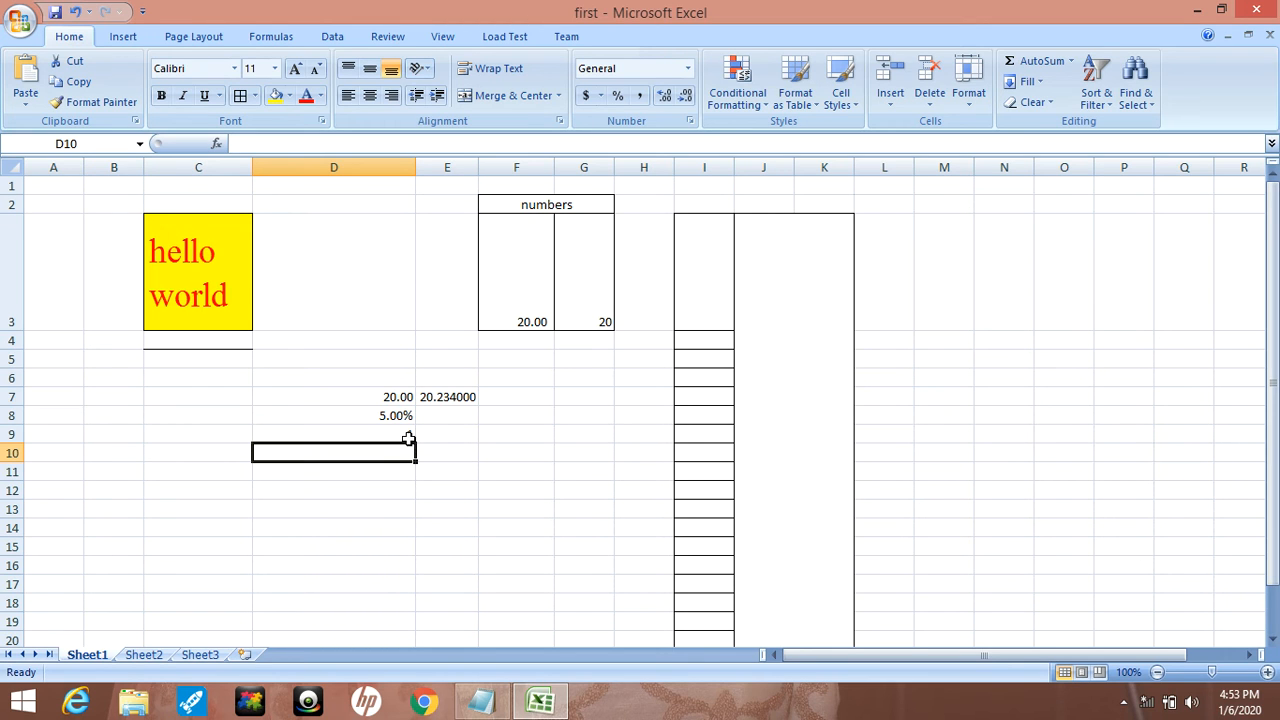
{"action": "left_click", "coordinate": [388, 437]}
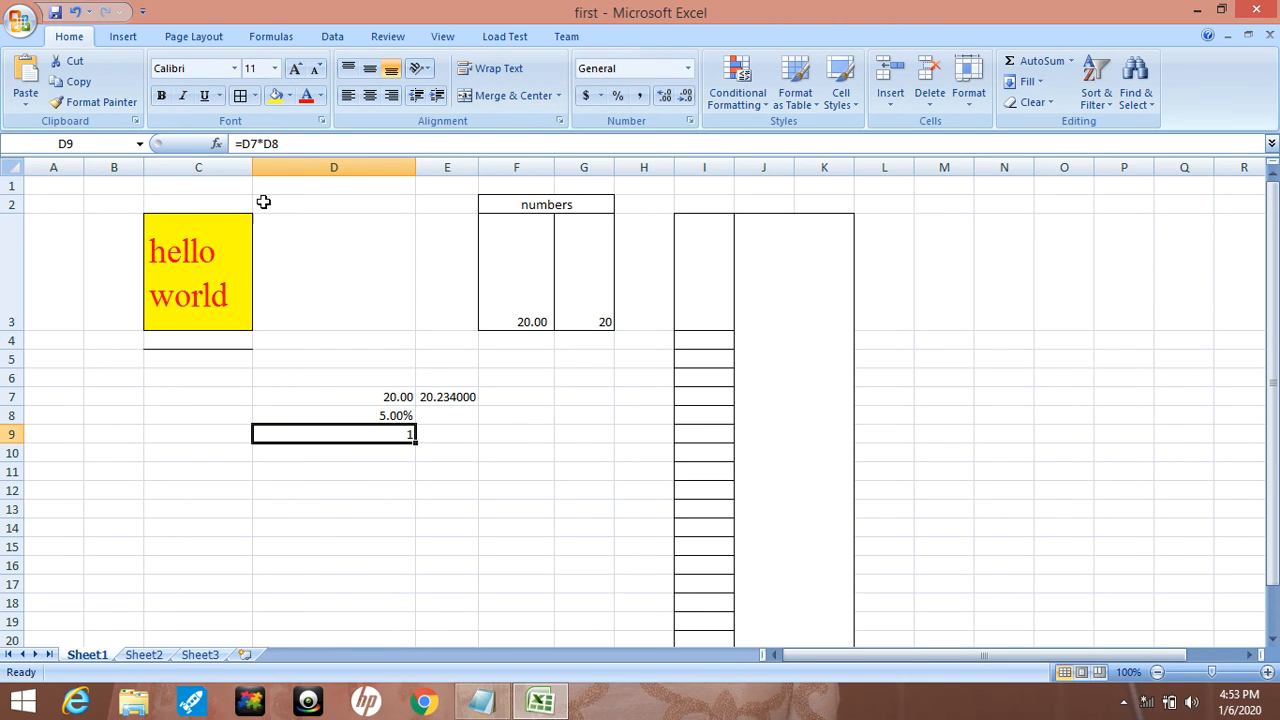
Step: Enter the text hello in cell M3
{"action": "left_click", "coordinate": [951, 278]}
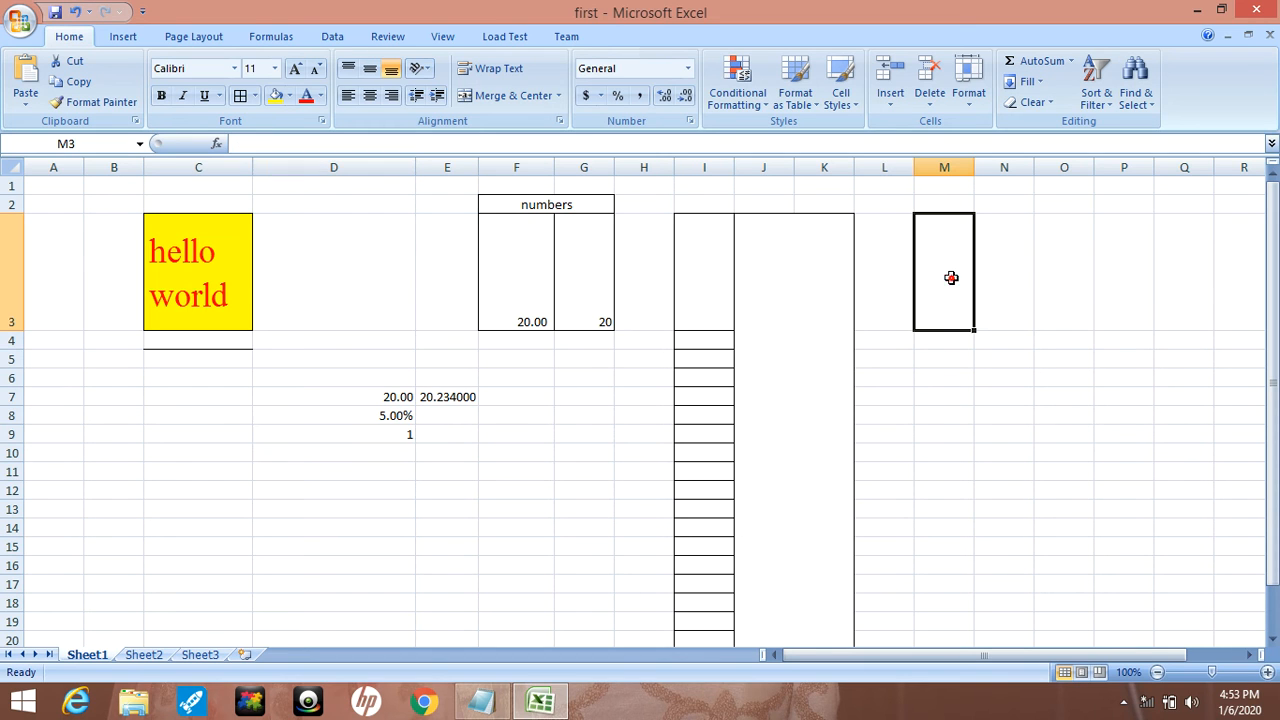
{"action": "type", "text": "hell"}
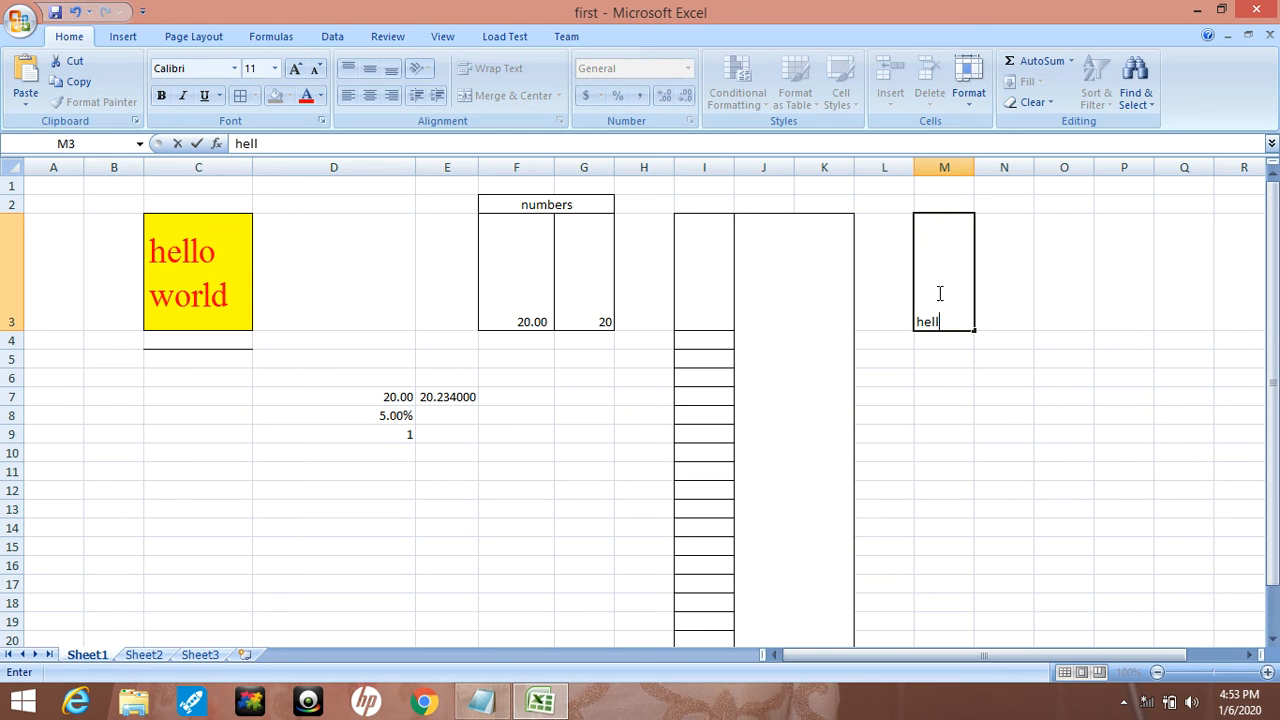
{"action": "left_click", "coordinate": [1000, 415]}
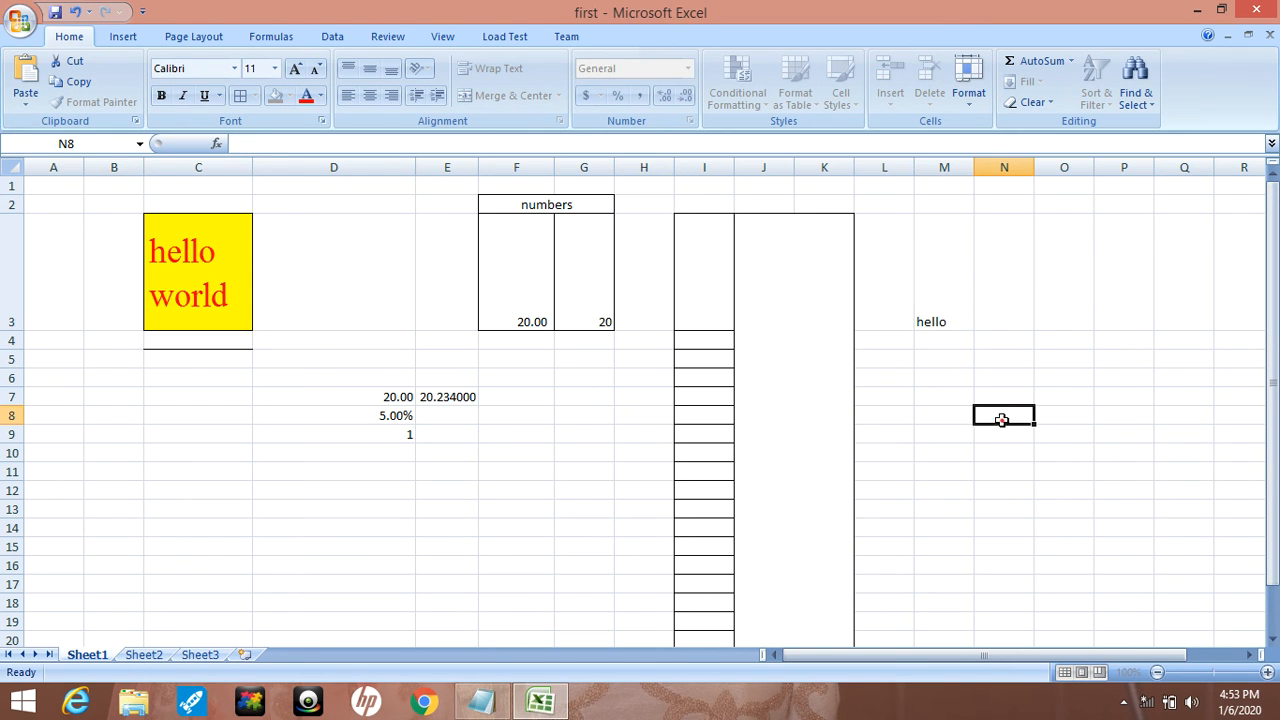
Step: Try the Berlin Sans FB font on the text in cell M3, and set the font to Arial
{"action": "left_click", "coordinate": [958, 276]}
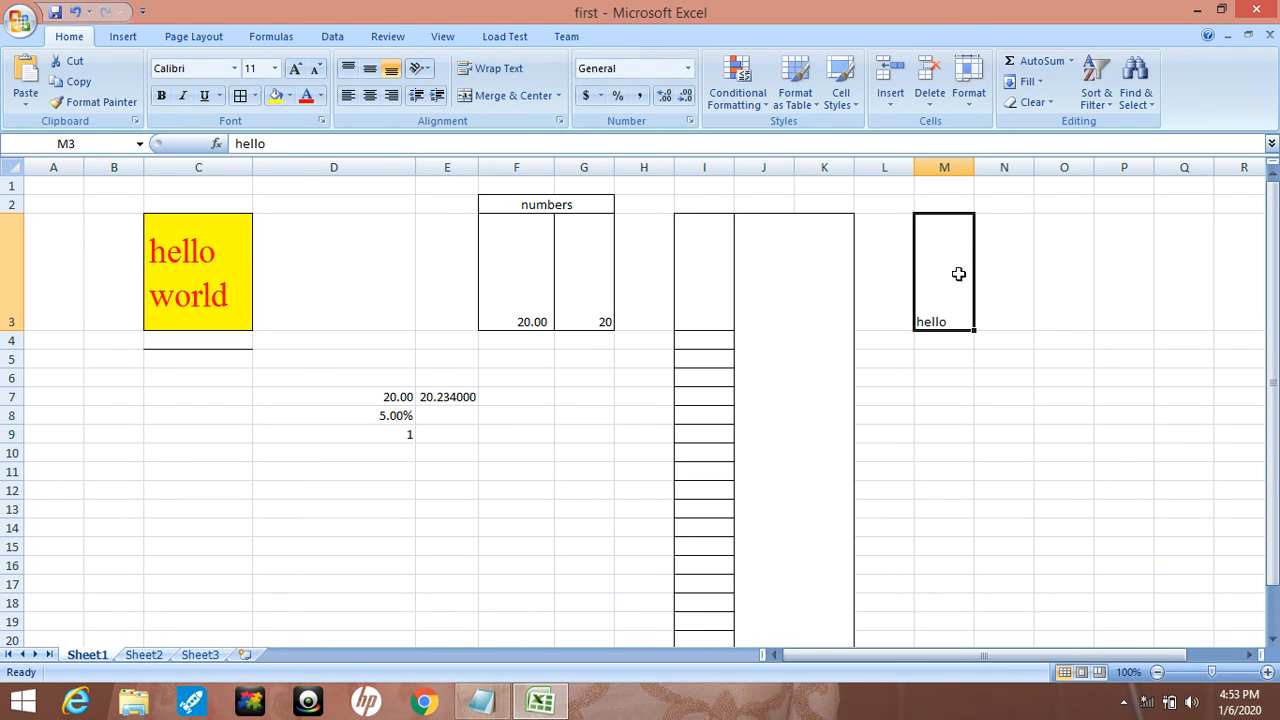
{"action": "left_click", "coordinate": [235, 68]}
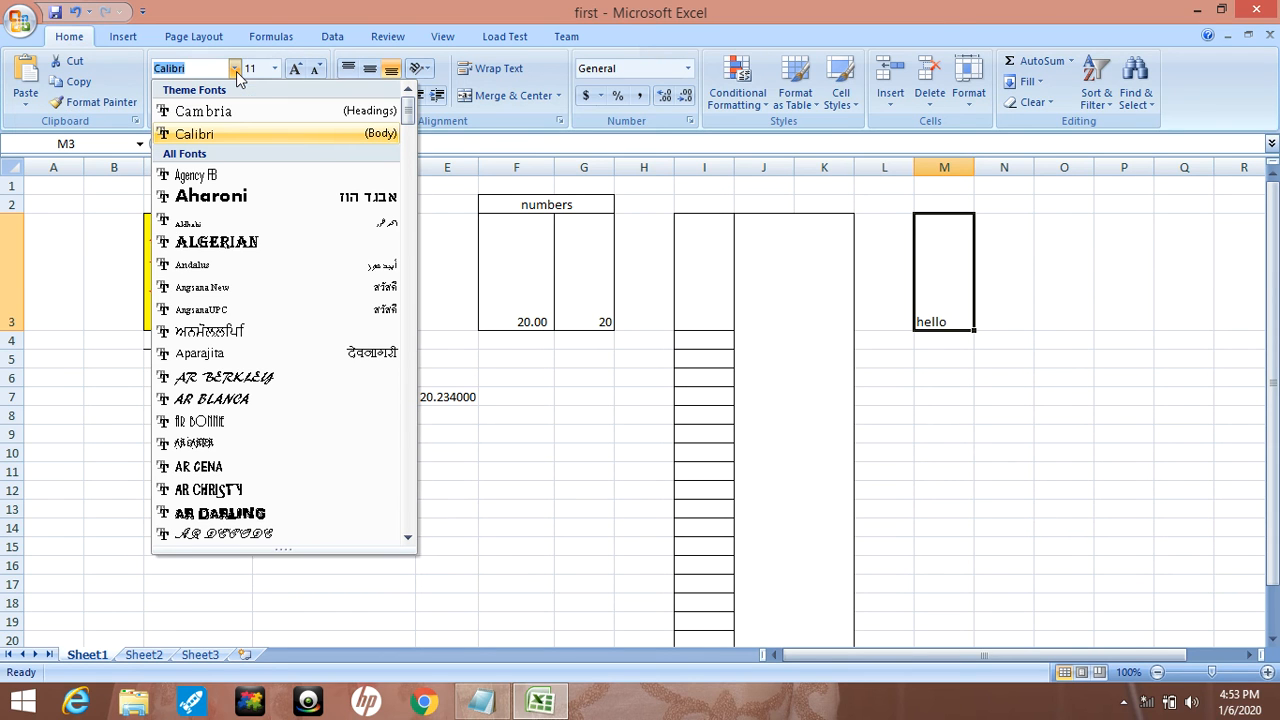
{"action": "left_click", "coordinate": [230, 135]}
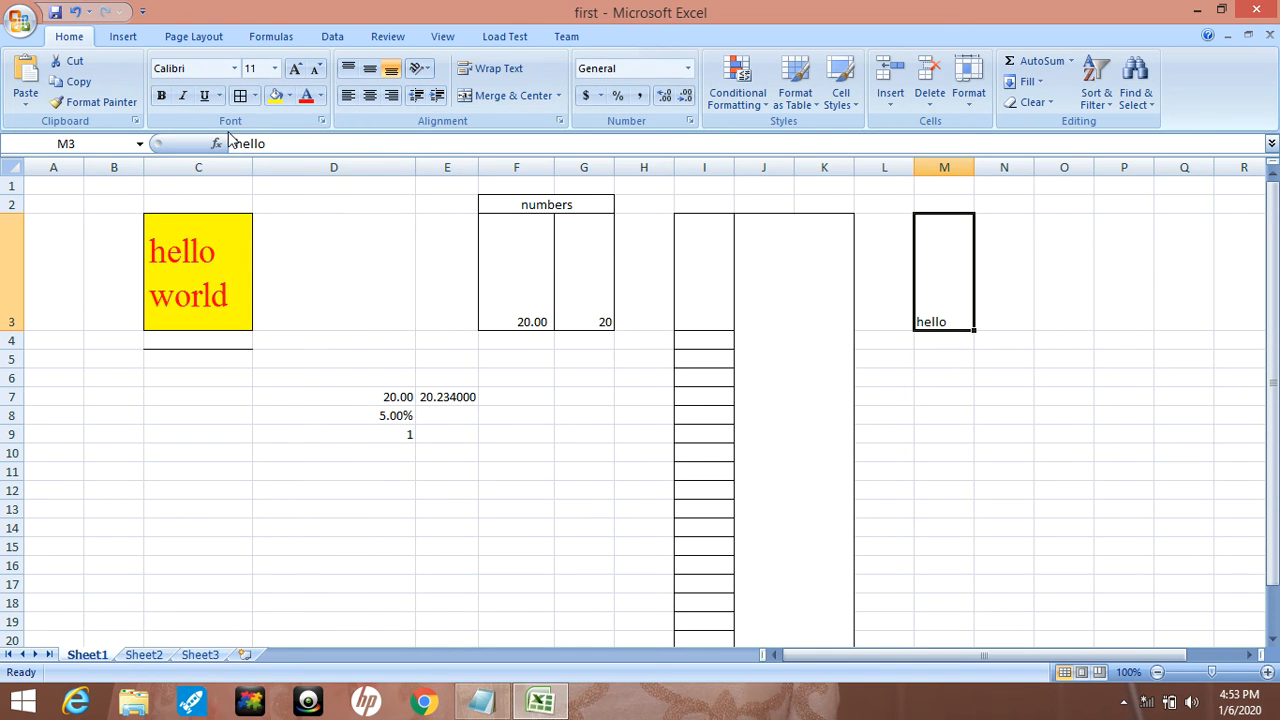
{"action": "left_click", "coordinate": [236, 69]}
{"action": "scroll", "coordinate": [304, 394], "scroll_direction": "down", "scroll_amount": 7}
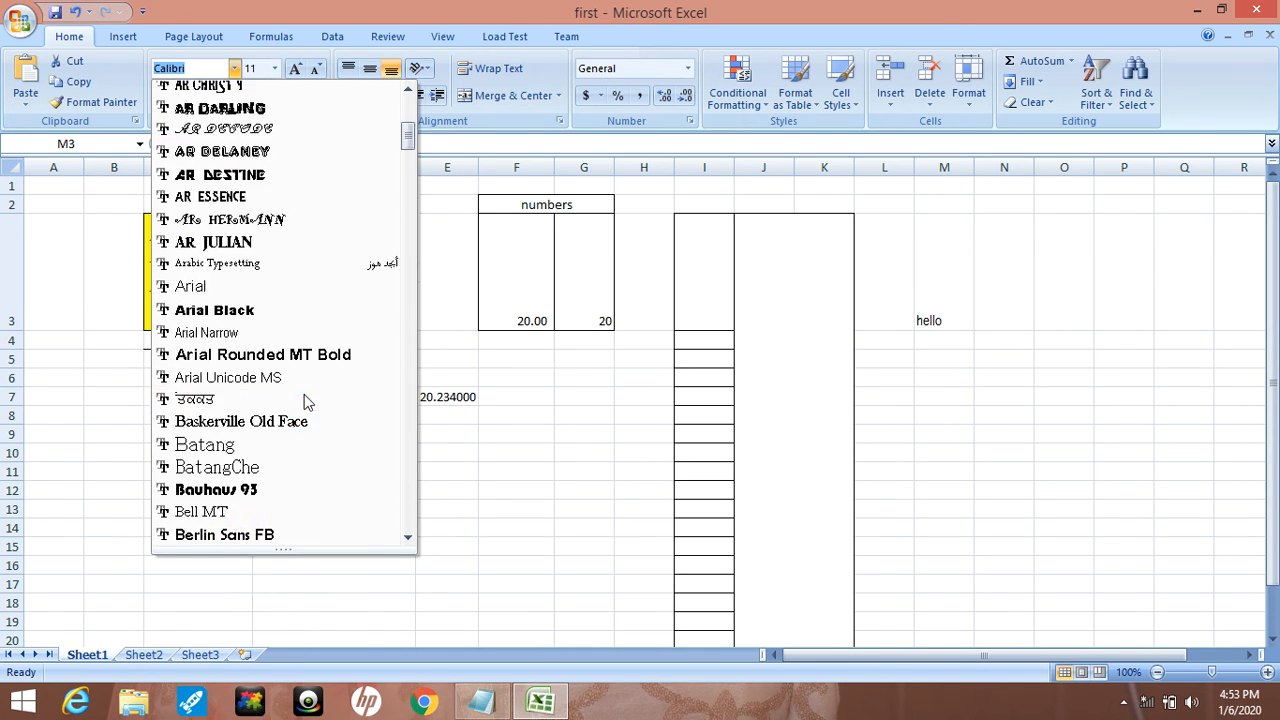
{"action": "left_click", "coordinate": [303, 397]}
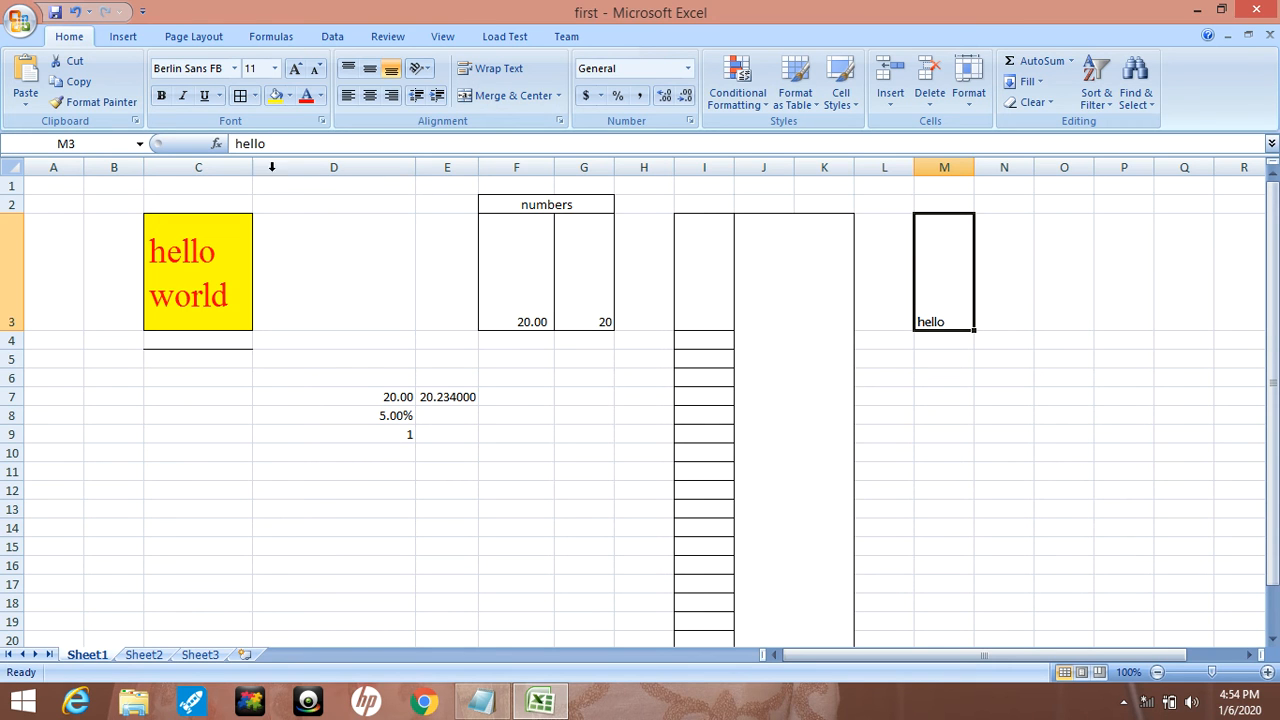
{"action": "left_click", "coordinate": [234, 68]}
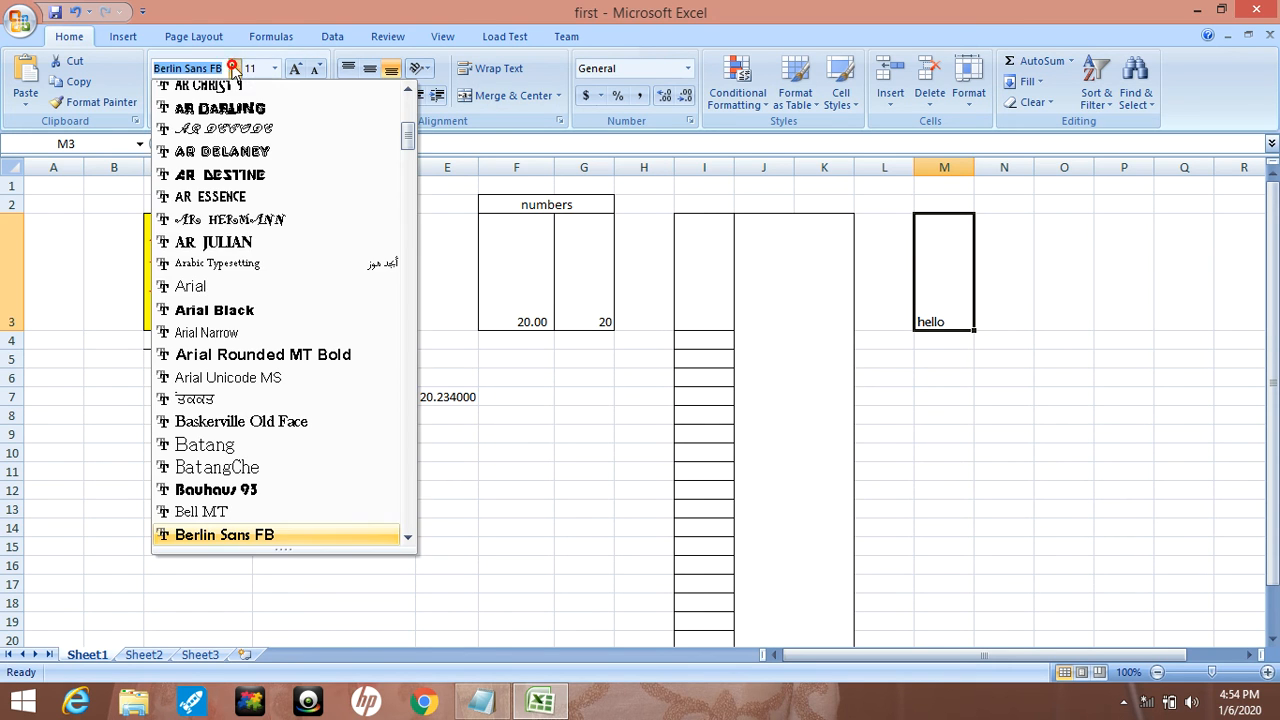
{"action": "left_click", "coordinate": [230, 296]}
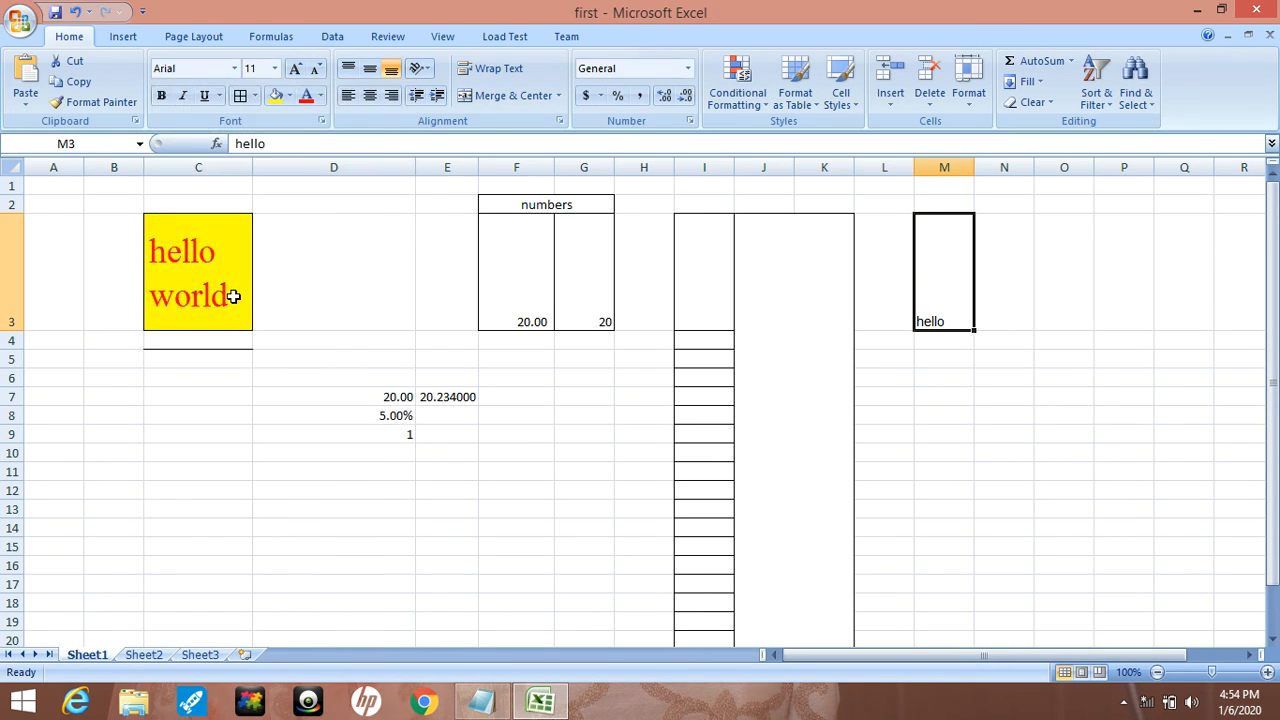
Step: Enlarge the text in cell M3 to font size 16, and increase it further to 28
{"action": "left_click", "coordinate": [276, 70]}
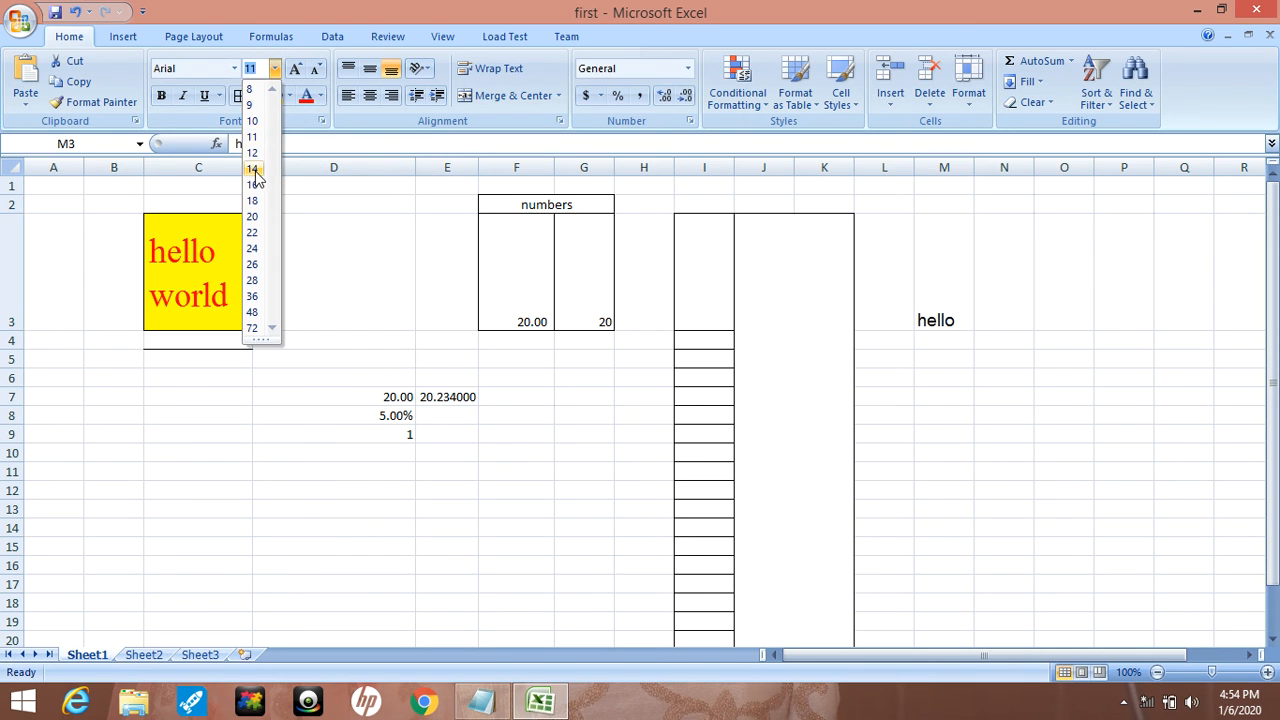
{"action": "left_click", "coordinate": [252, 184]}
{"action": "left_click", "coordinate": [275, 70]}
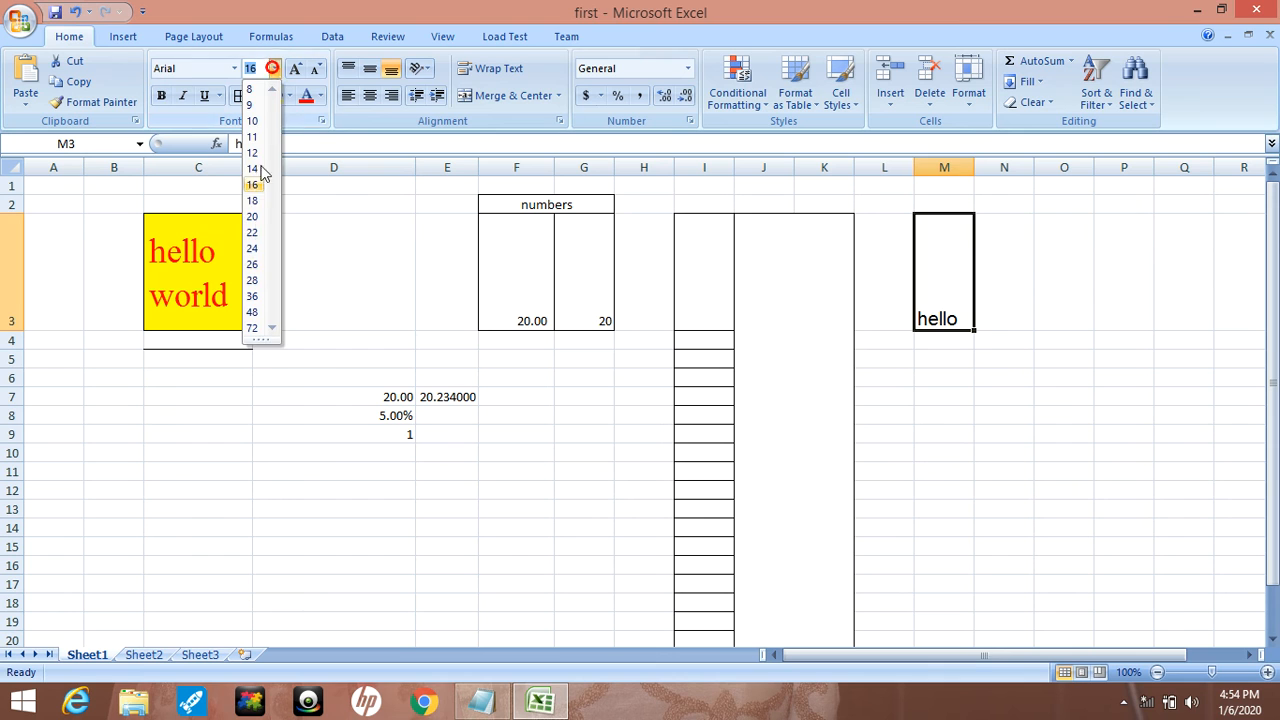
{"action": "left_click", "coordinate": [254, 288]}
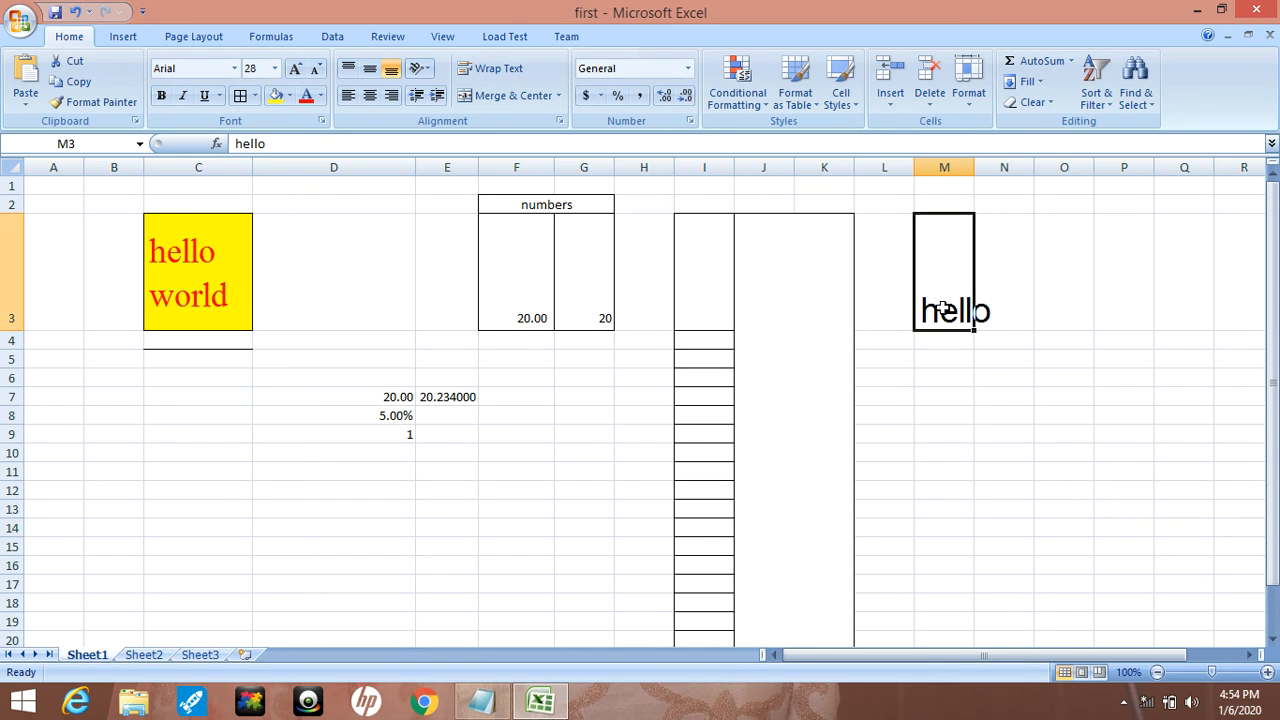
Step: Make the text in cell M3 bold, italic and underlined
{"action": "left_click", "coordinate": [160, 97]}
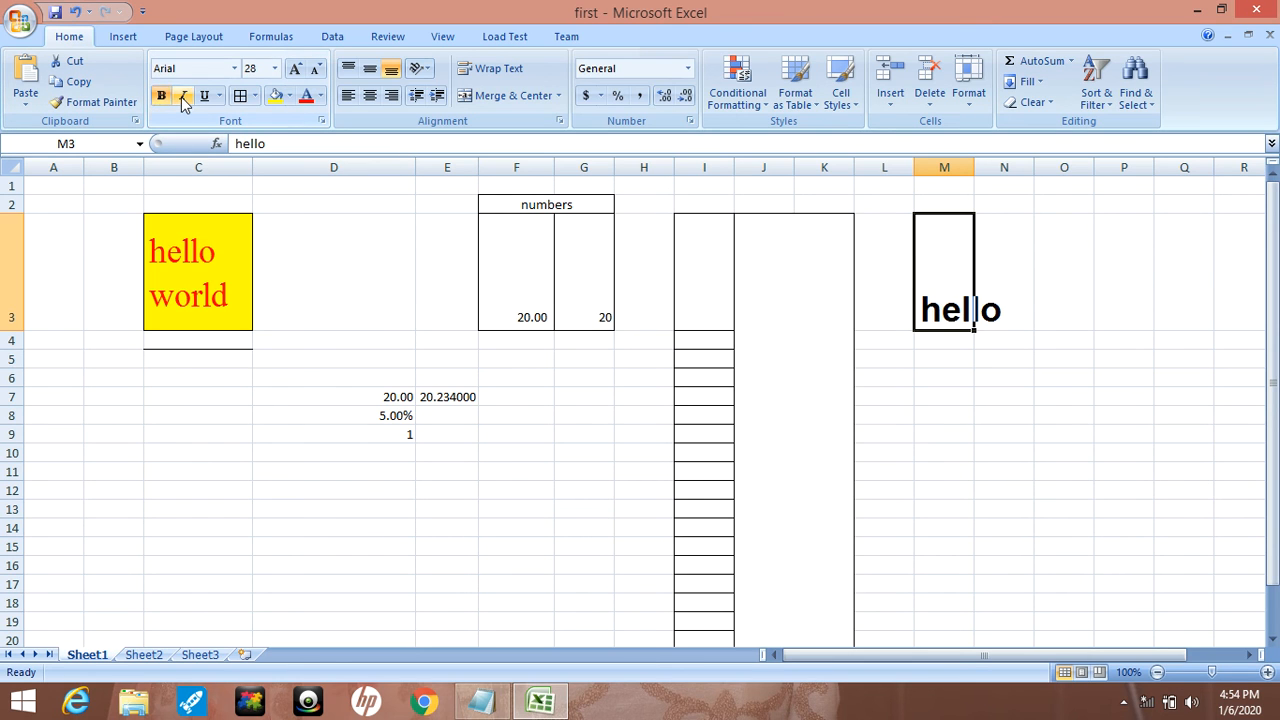
{"action": "left_click", "coordinate": [182, 97]}
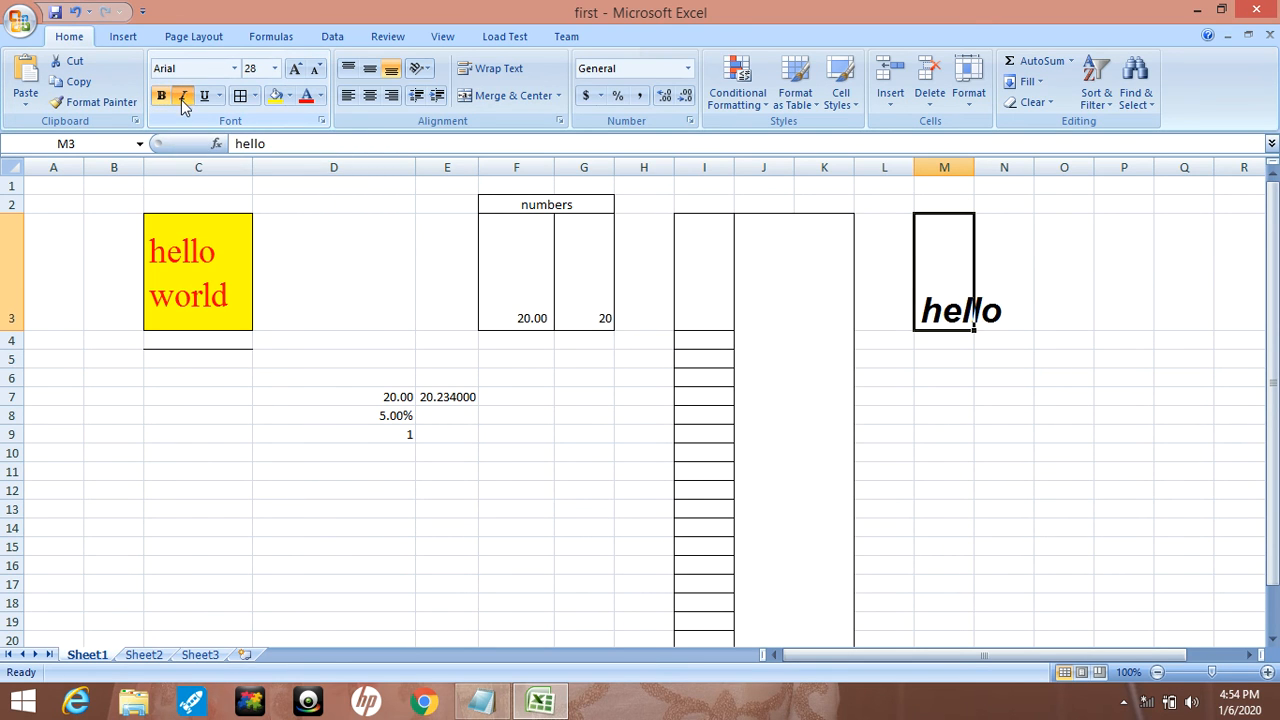
{"action": "left_click", "coordinate": [204, 97]}
{"action": "left_click", "coordinate": [1132, 373]}
Step: Apply All Borders to cell M3
{"action": "left_click", "coordinate": [951, 310]}
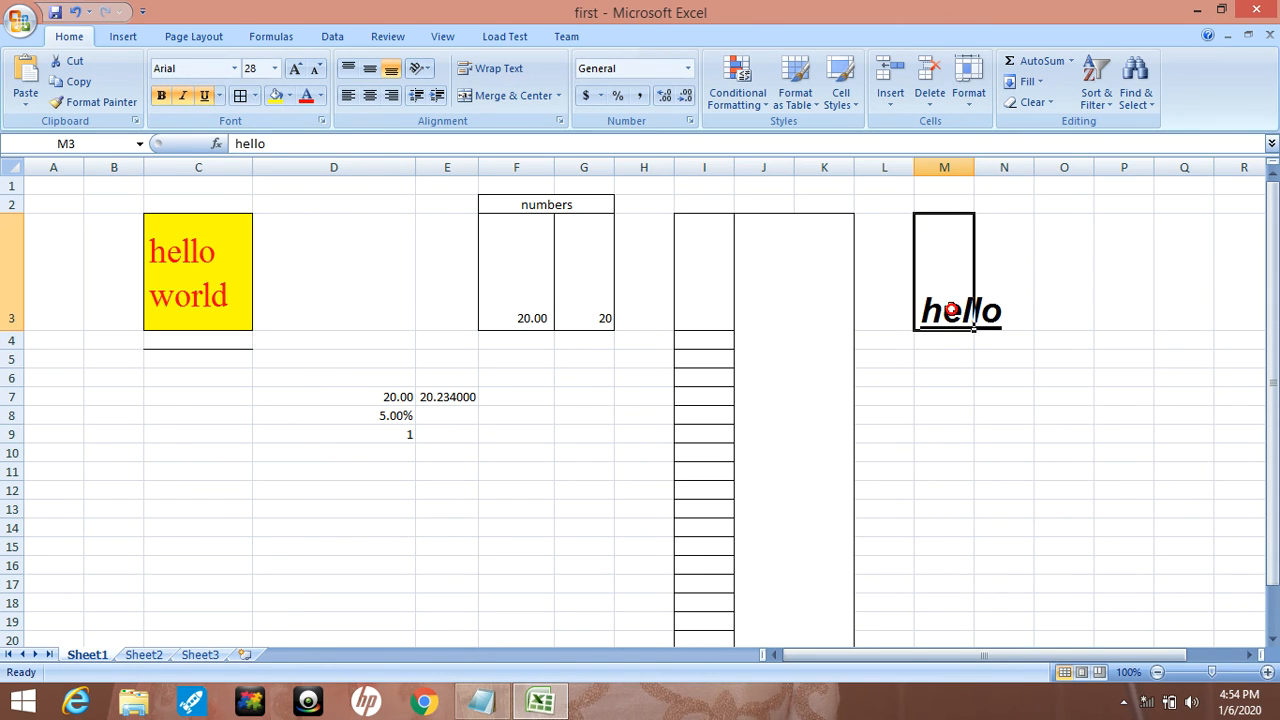
{"action": "left_click", "coordinate": [256, 96]}
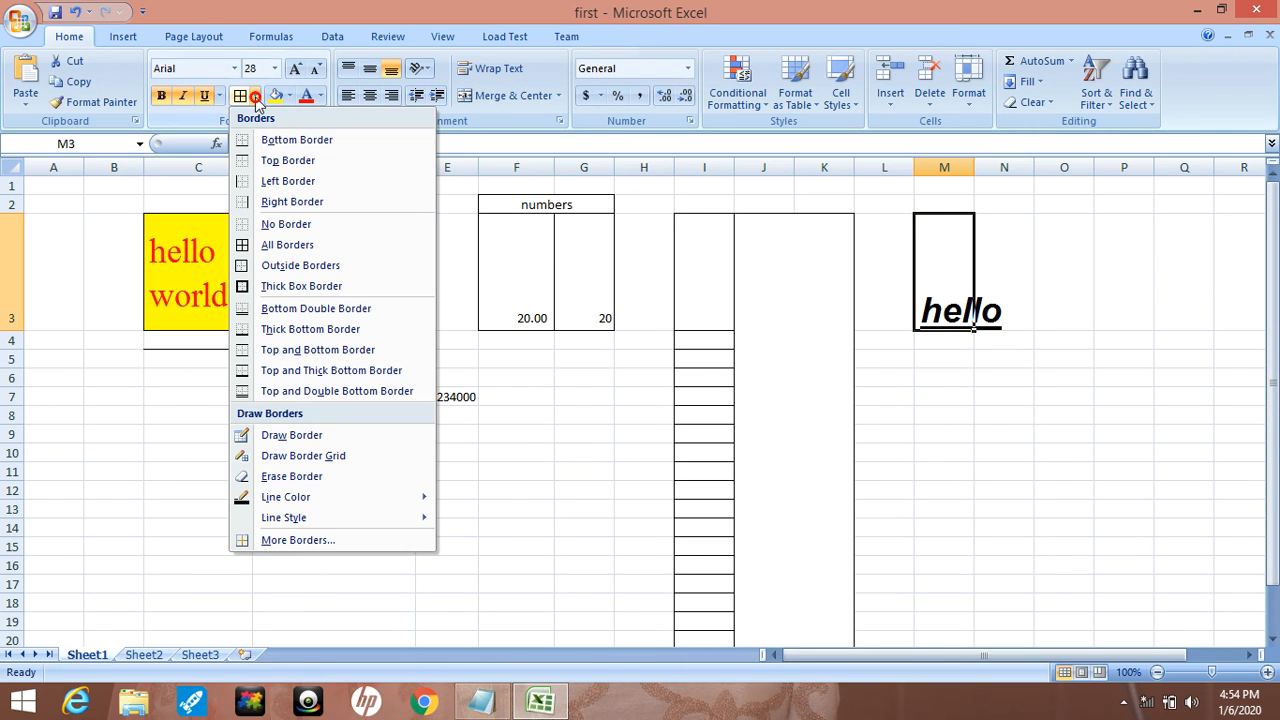
{"action": "left_click", "coordinate": [290, 248]}
{"action": "left_click", "coordinate": [943, 362]}
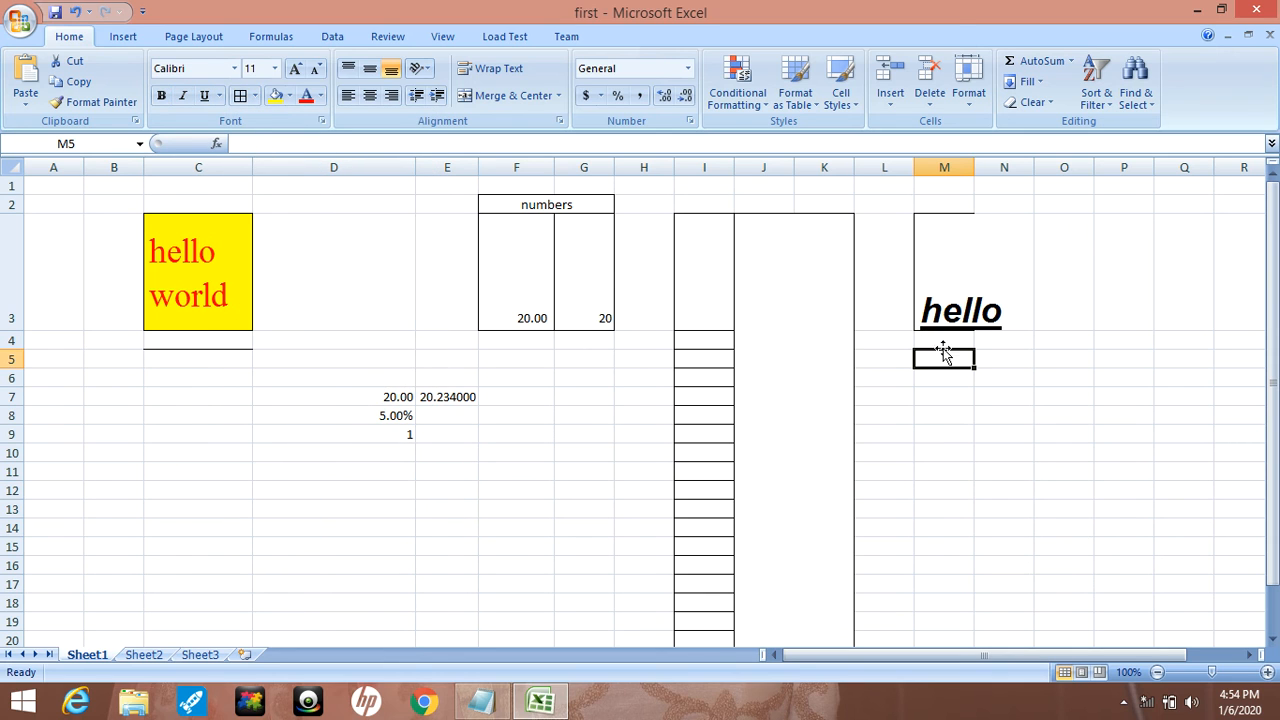
Step: Increase the font size of cell M3 stepwise to 48, and decrease it stepwise to 24
{"action": "left_click", "coordinate": [931, 311]}
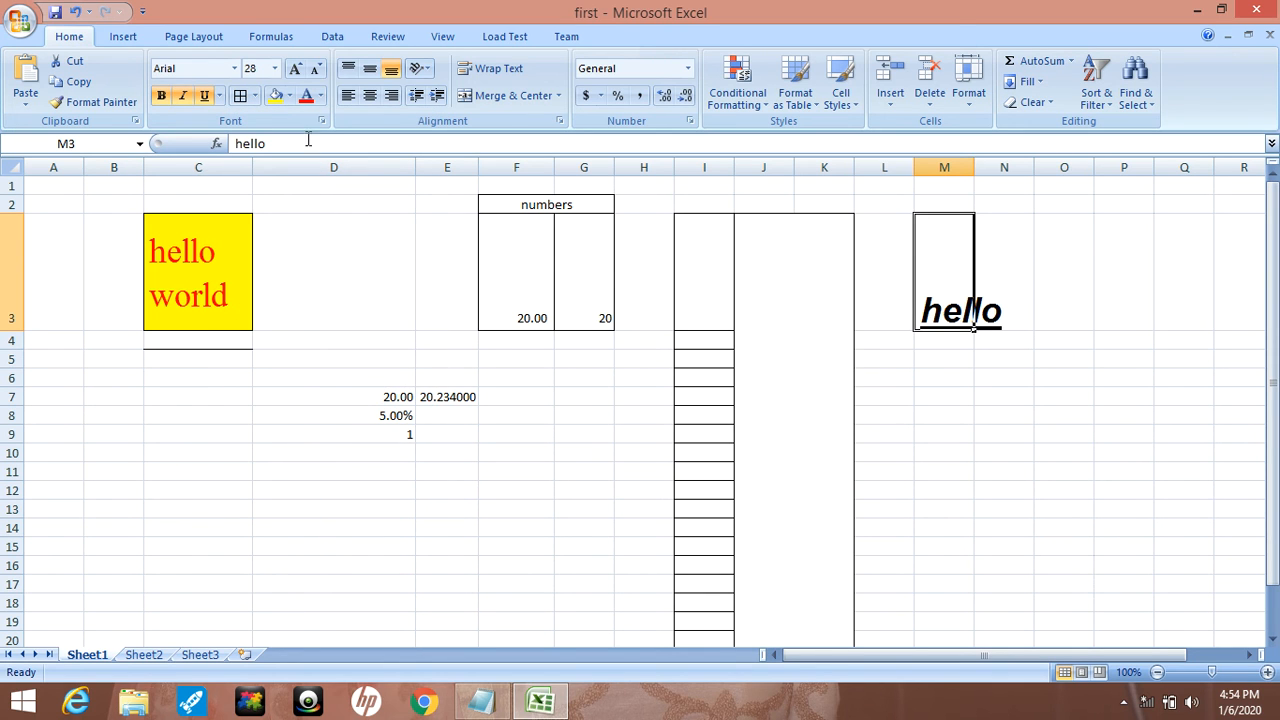
{"action": "left_click", "coordinate": [298, 72]}
{"action": "left_click", "coordinate": [298, 72]}
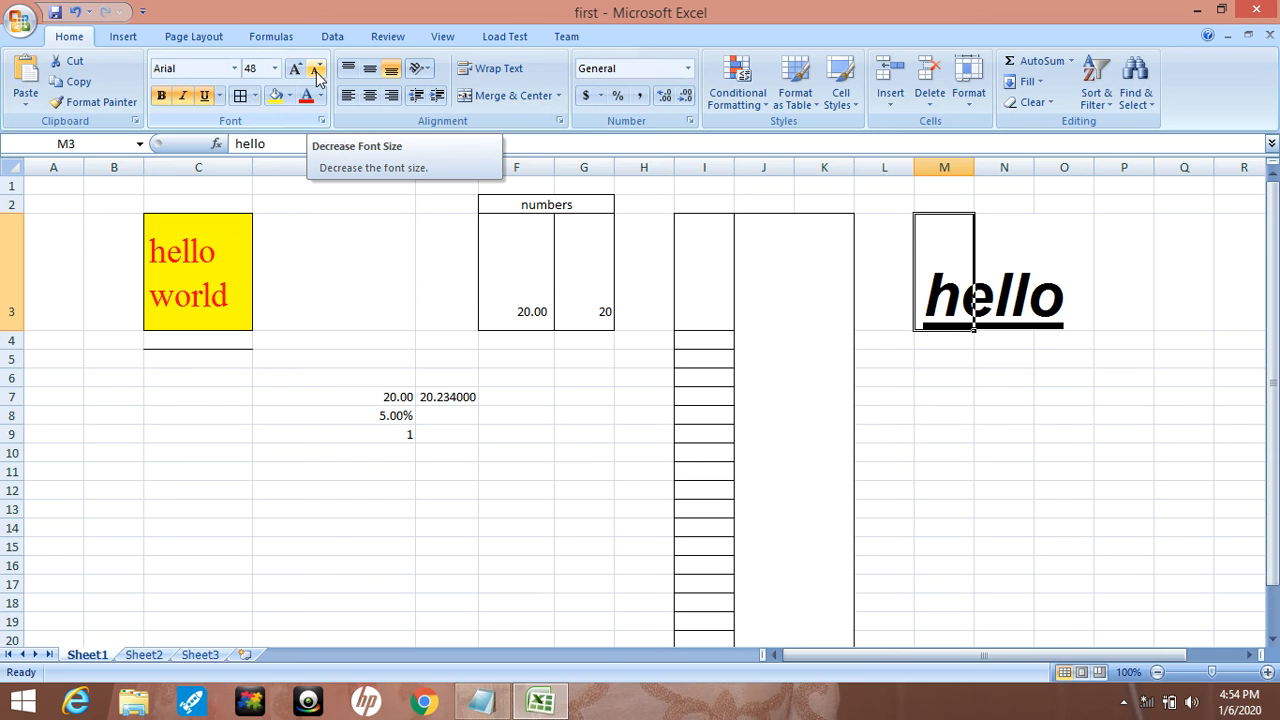
{"action": "left_click", "coordinate": [316, 72]}
{"action": "left_click", "coordinate": [316, 72]}
{"action": "left_click", "coordinate": [316, 72]}
{"action": "left_click", "coordinate": [316, 72]}
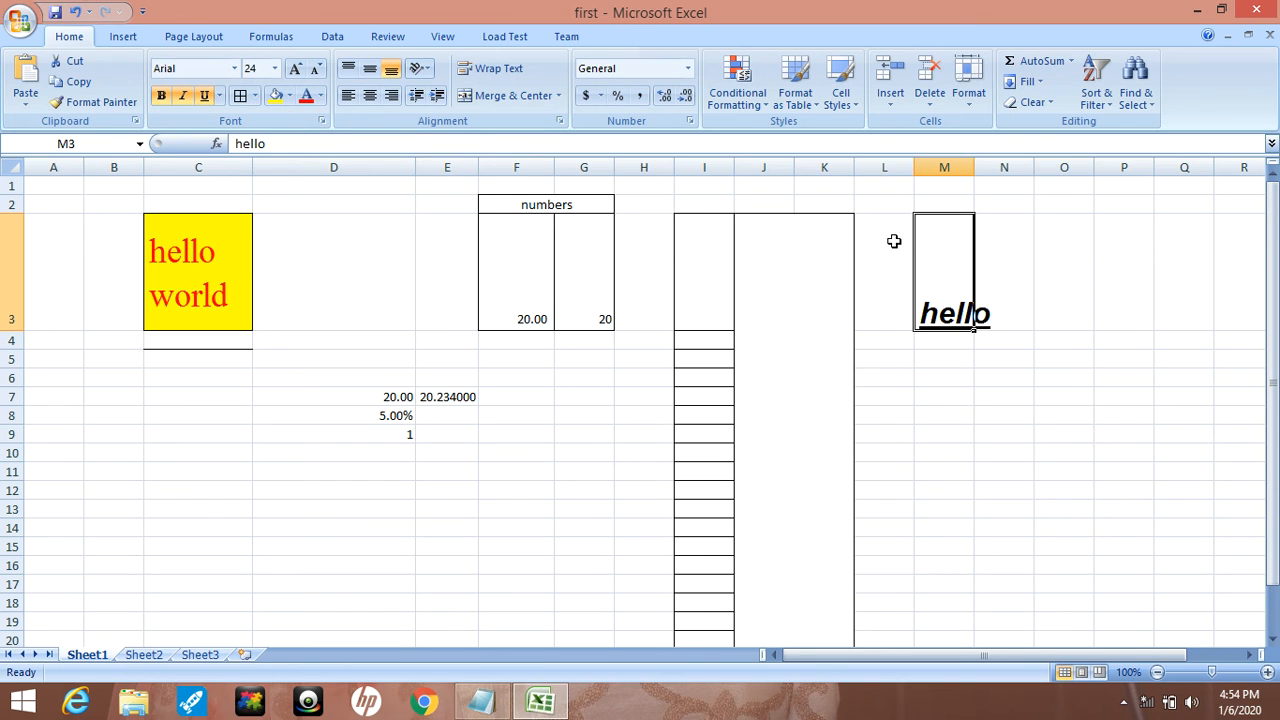
Step: Fill cell M3 with yellow and color its text light blue, after trying red and dark red
{"action": "left_click", "coordinate": [275, 96]}
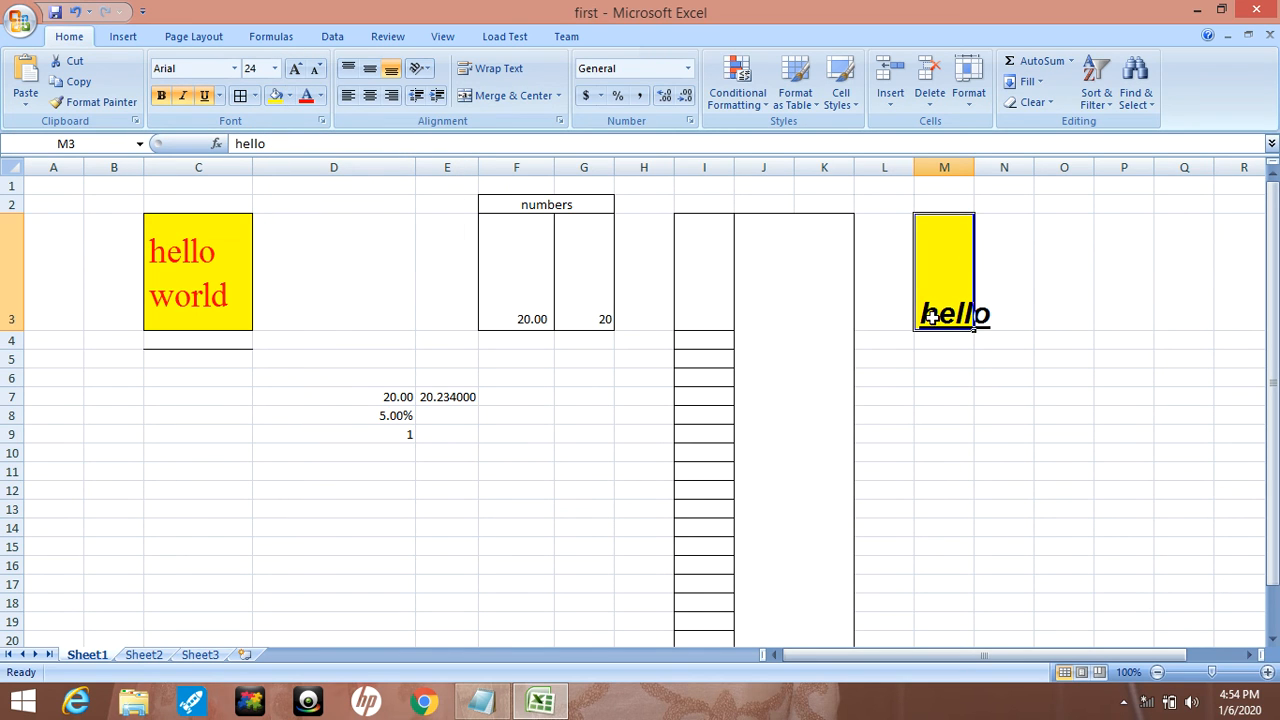
{"action": "left_click", "coordinate": [306, 96]}
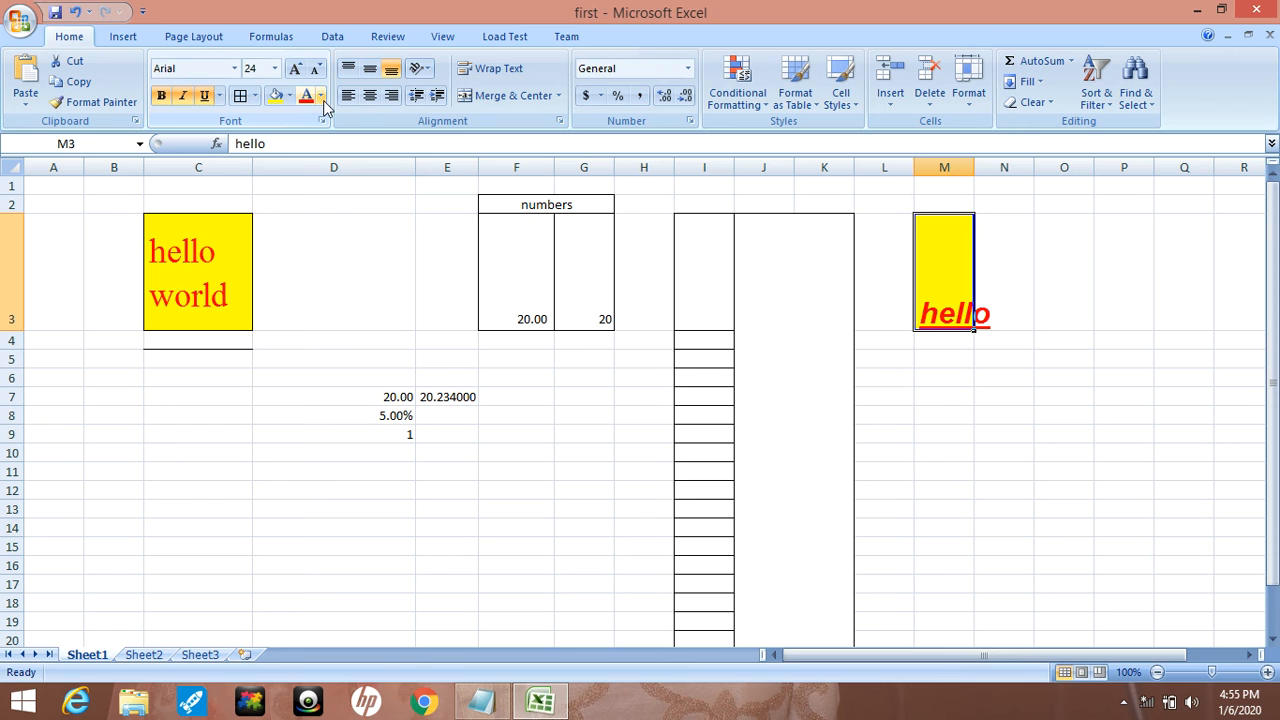
{"action": "left_click", "coordinate": [320, 96]}
{"action": "left_click", "coordinate": [386, 218]}
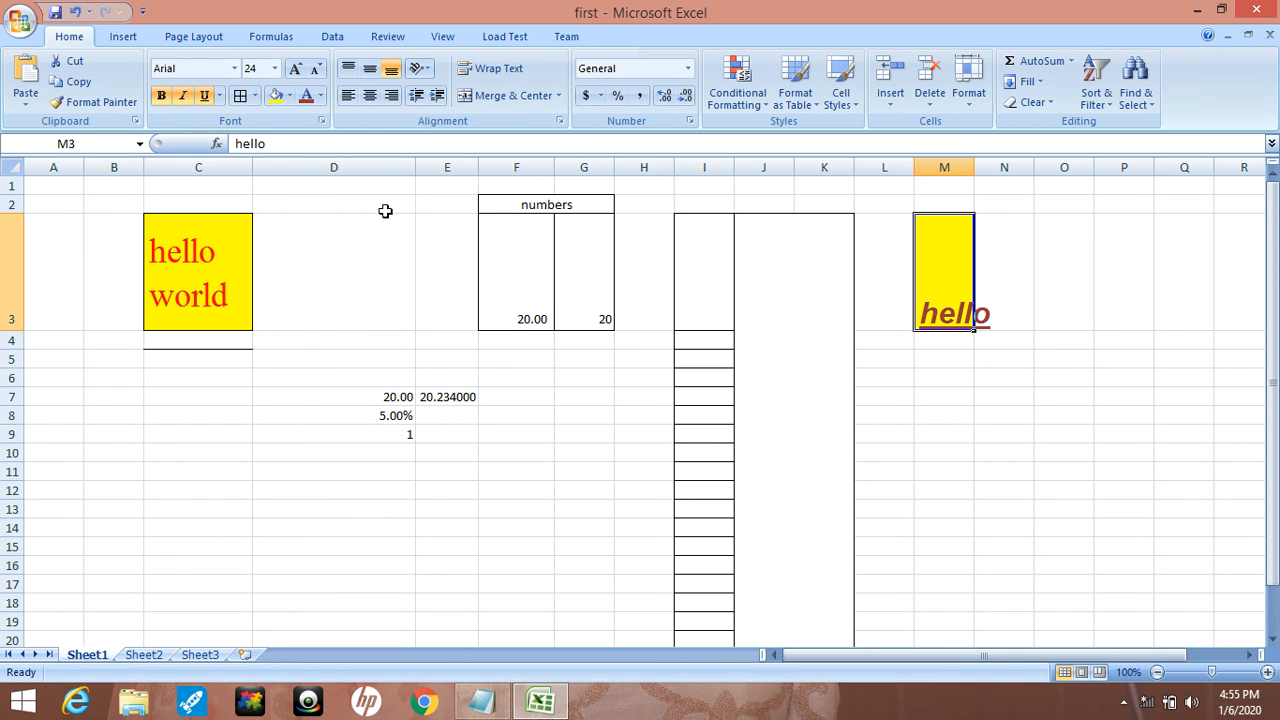
{"action": "left_click", "coordinate": [320, 96]}
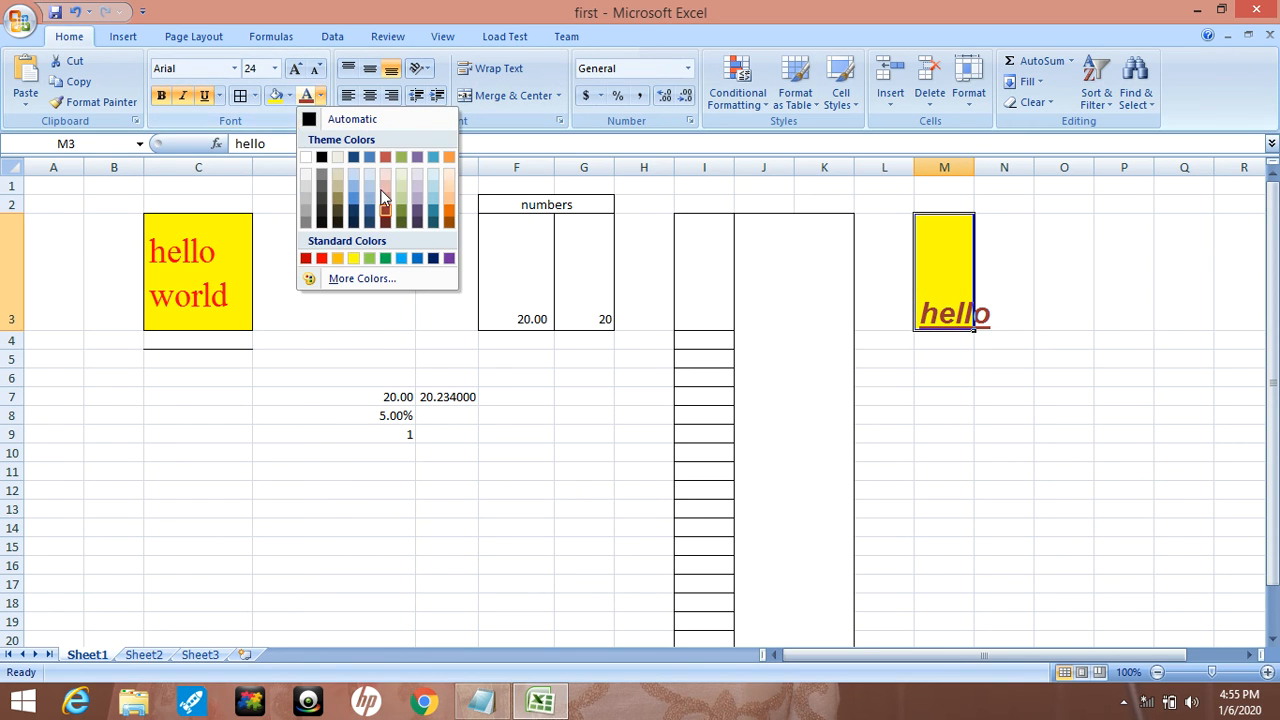
{"action": "left_click", "coordinate": [399, 257]}
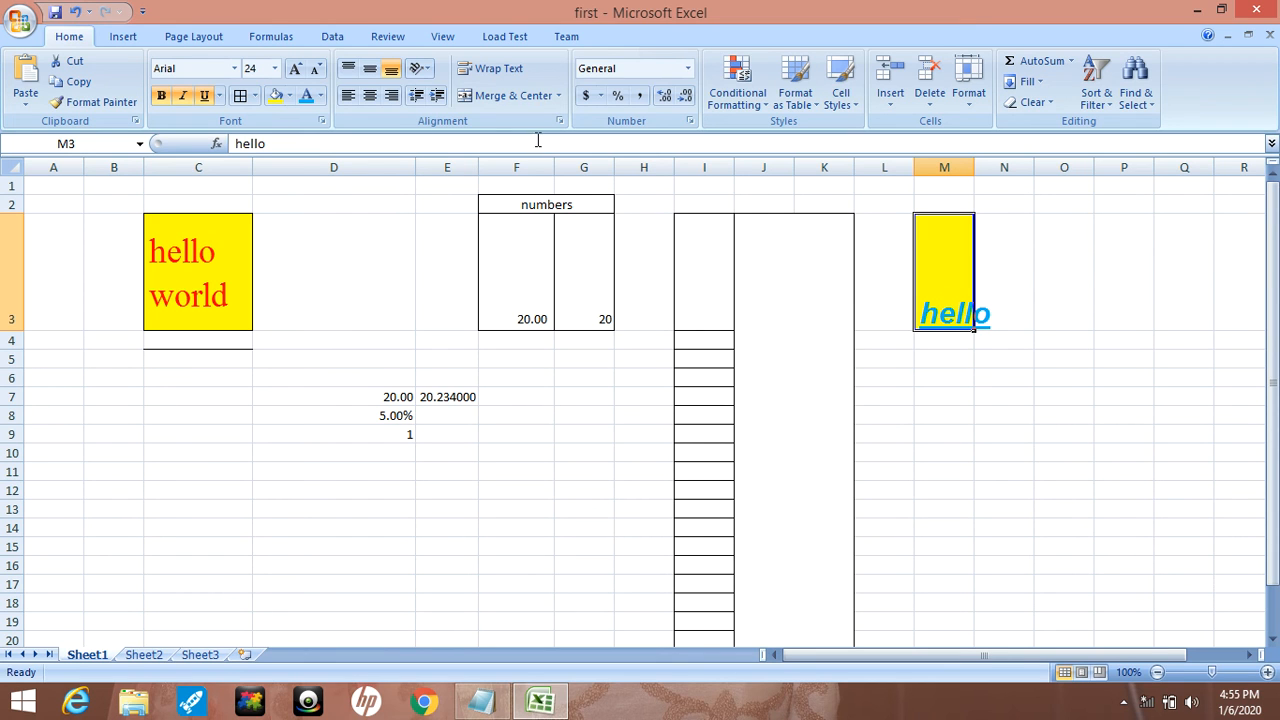
Step: Demonstrate top and middle vertical alignment on cell M3, and return its text to bottom alignment
{"action": "left_click", "coordinate": [349, 70]}
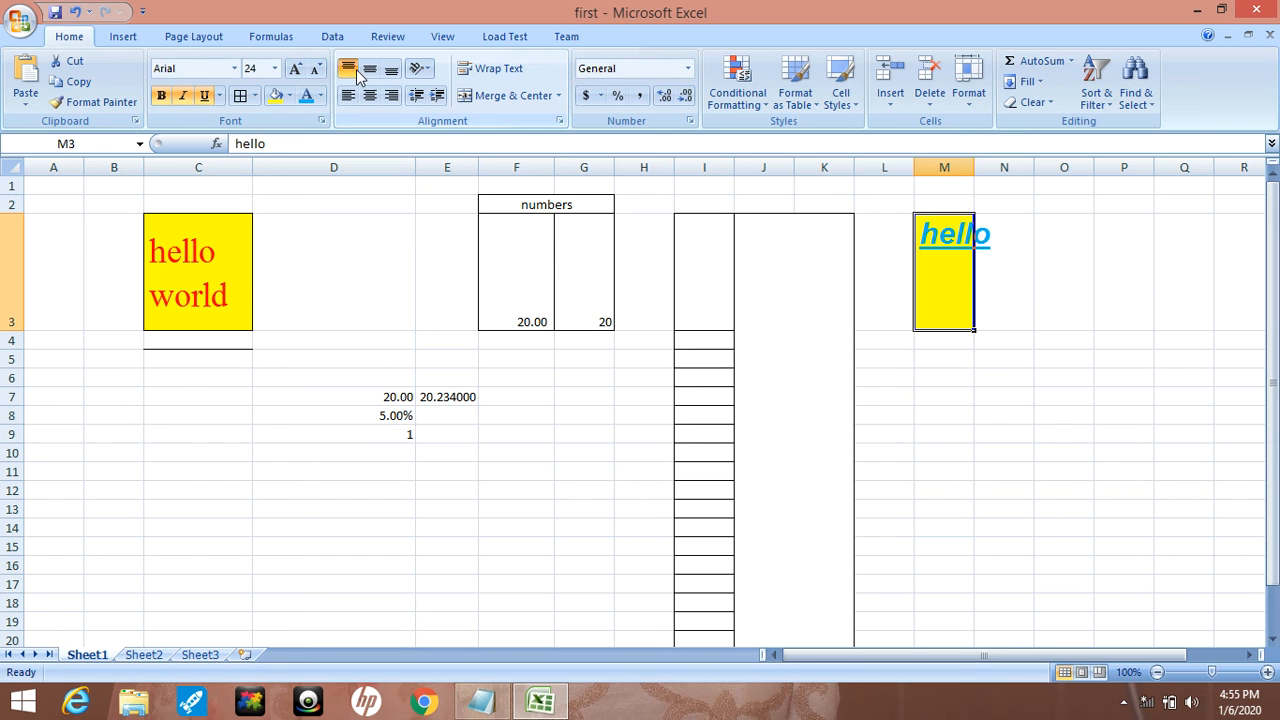
{"action": "left_click", "coordinate": [370, 72]}
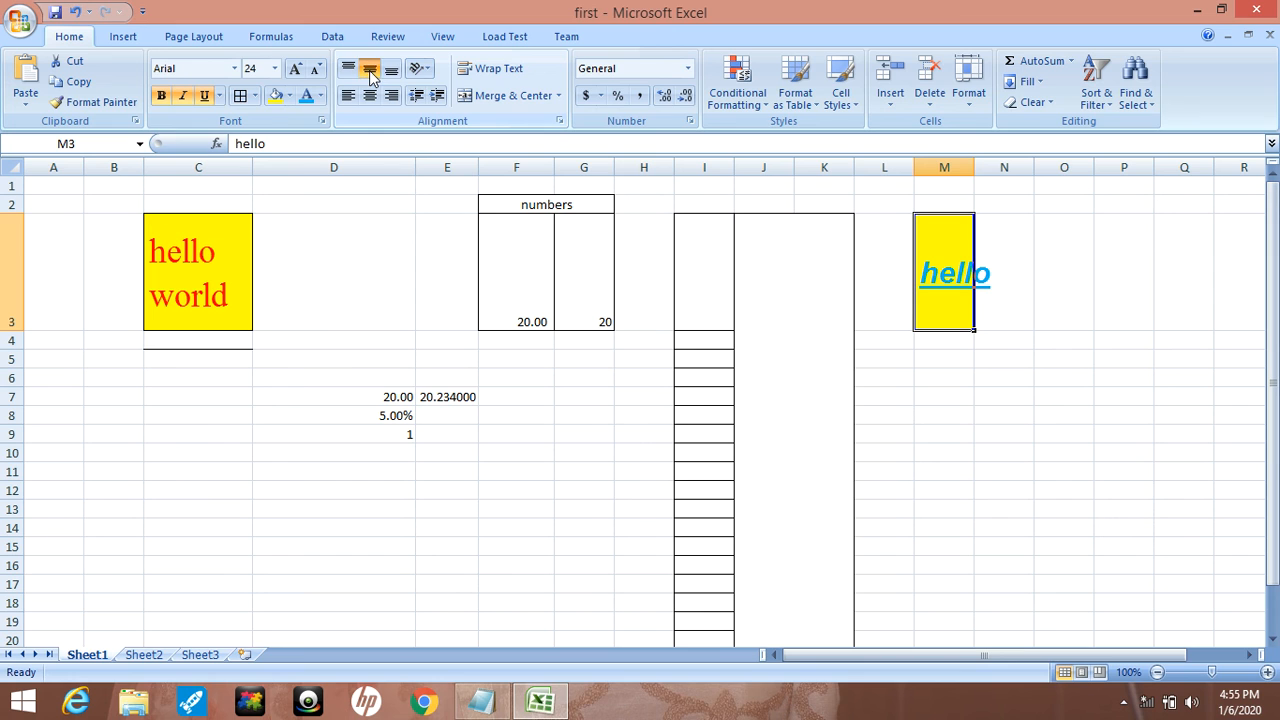
{"action": "left_click", "coordinate": [392, 72]}
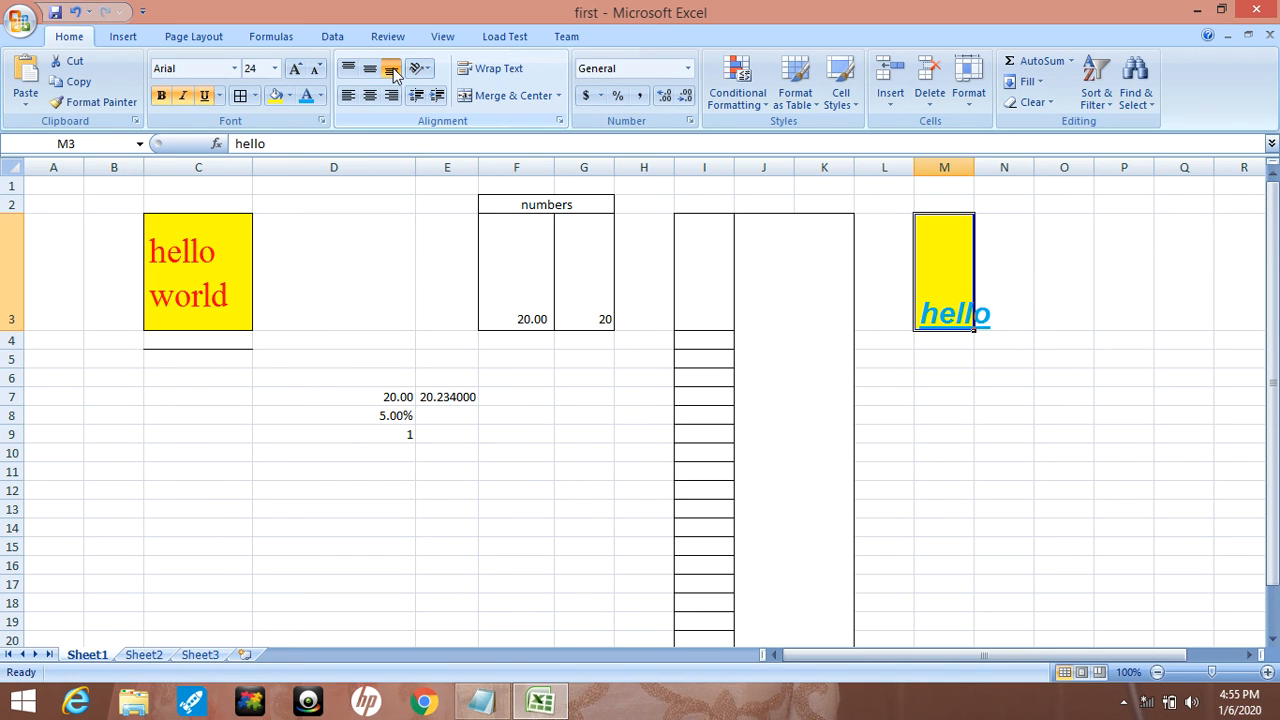
Step: Left-align the text in cell M3 and widen column M until the whole word hello fits
{"action": "left_click", "coordinate": [348, 95]}
{"action": "left_click_drag", "start_coordinate": [970, 160], "coordinate": [1036, 163]}
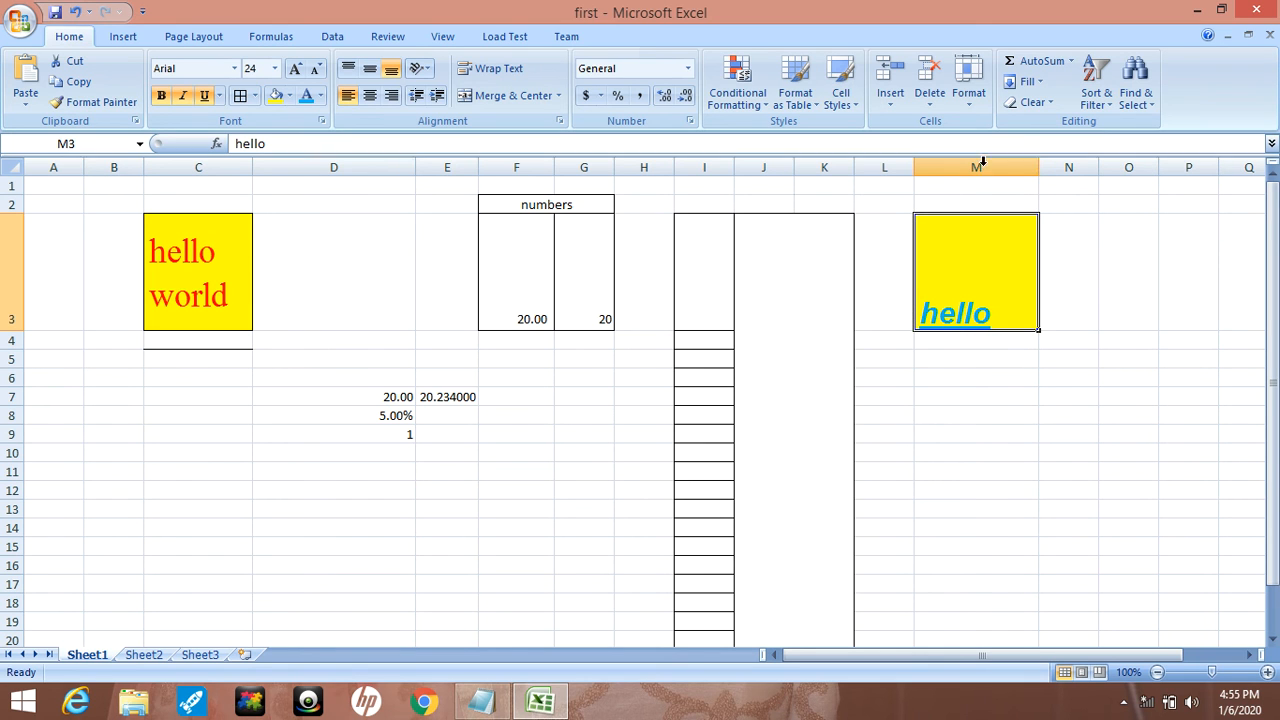
{"action": "left_click", "coordinate": [349, 99]}
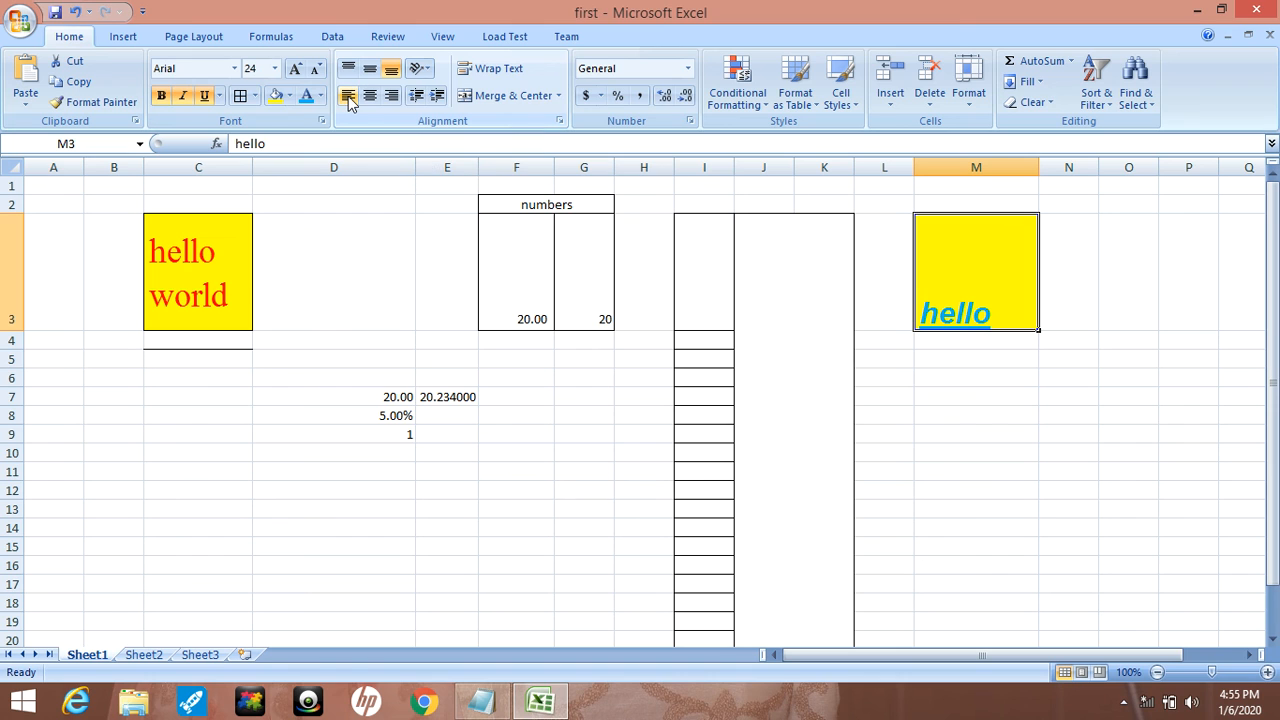
Step: Center the text in cell M3 horizontally, and right-align it
{"action": "left_click", "coordinate": [369, 96]}
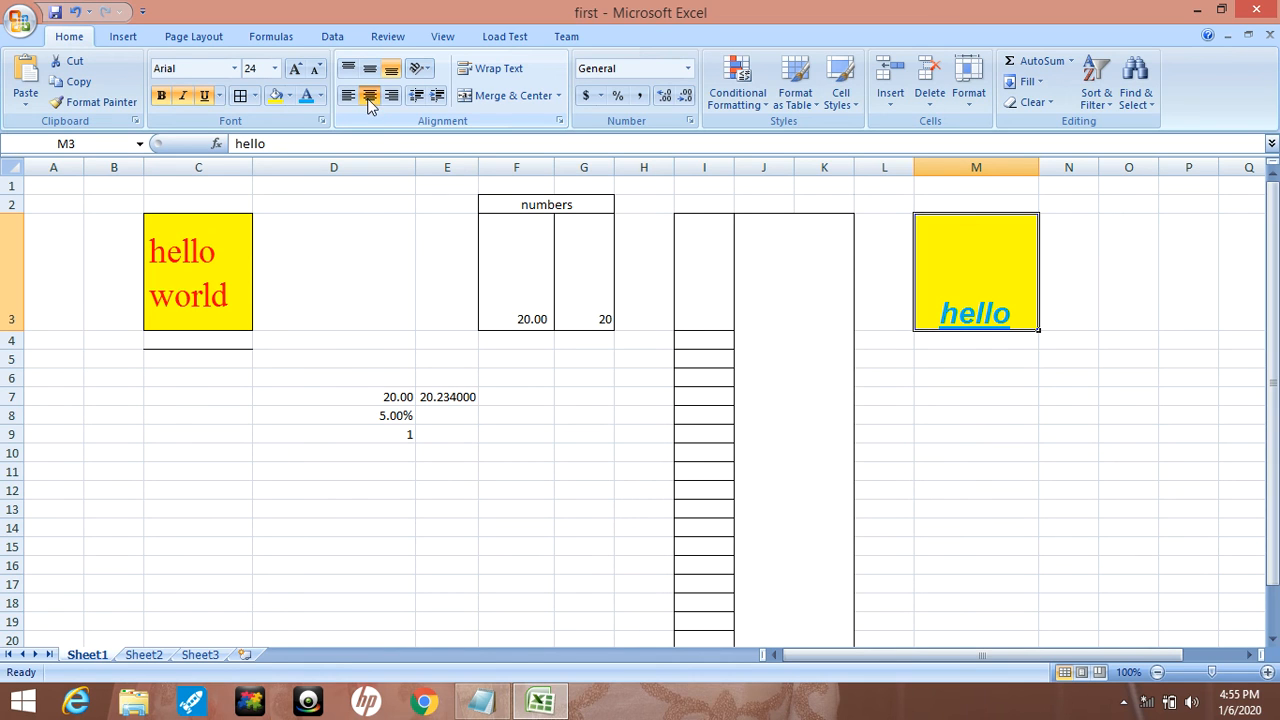
{"action": "left_click", "coordinate": [388, 98]}
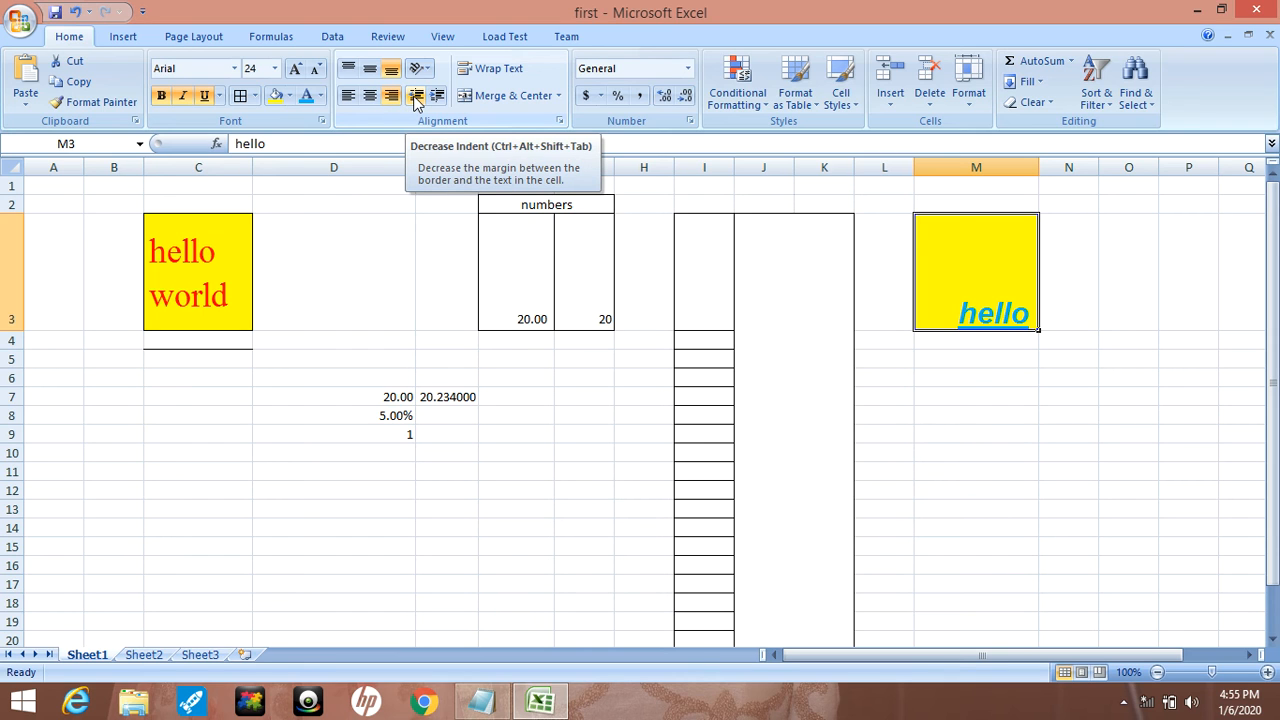
Step: Increase the indent of the text in cell M3 by several levels, and decrease it back close to the cell's right edge
{"action": "left_click", "coordinate": [416, 97]}
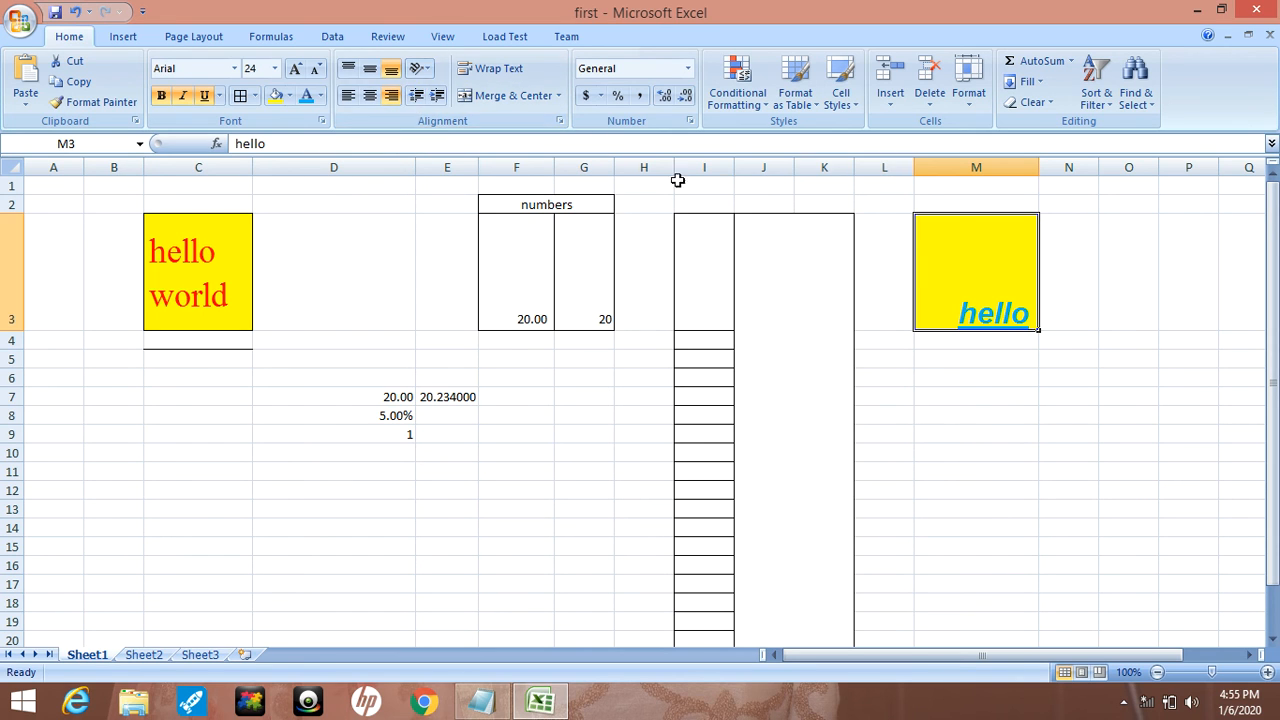
{"action": "left_click", "coordinate": [437, 97]}
{"action": "left_click", "coordinate": [437, 97]}
{"action": "left_click", "coordinate": [437, 97]}
{"action": "left_click", "coordinate": [440, 101]}
{"action": "left_click", "coordinate": [440, 101]}
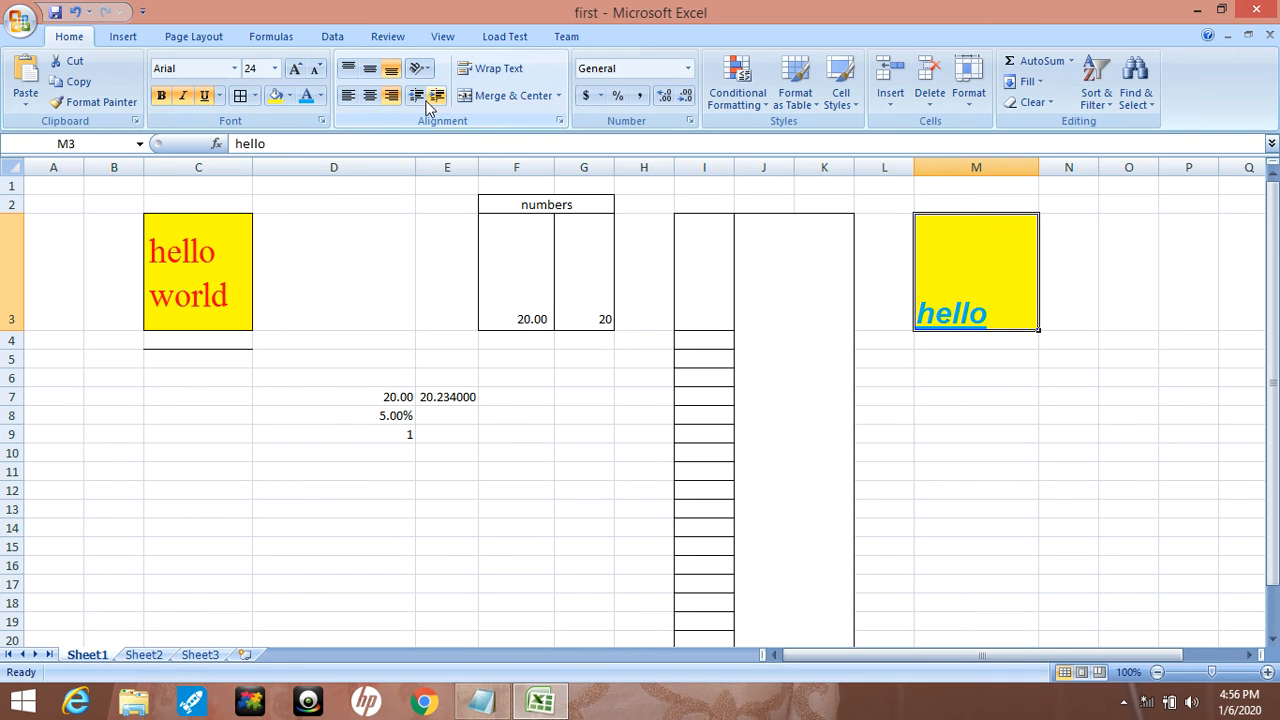
{"action": "left_click", "coordinate": [420, 100]}
{"action": "left_click", "coordinate": [420, 100]}
{"action": "left_click", "coordinate": [421, 104]}
{"action": "left_click", "coordinate": [421, 104]}
{"action": "left_click", "coordinate": [421, 104]}
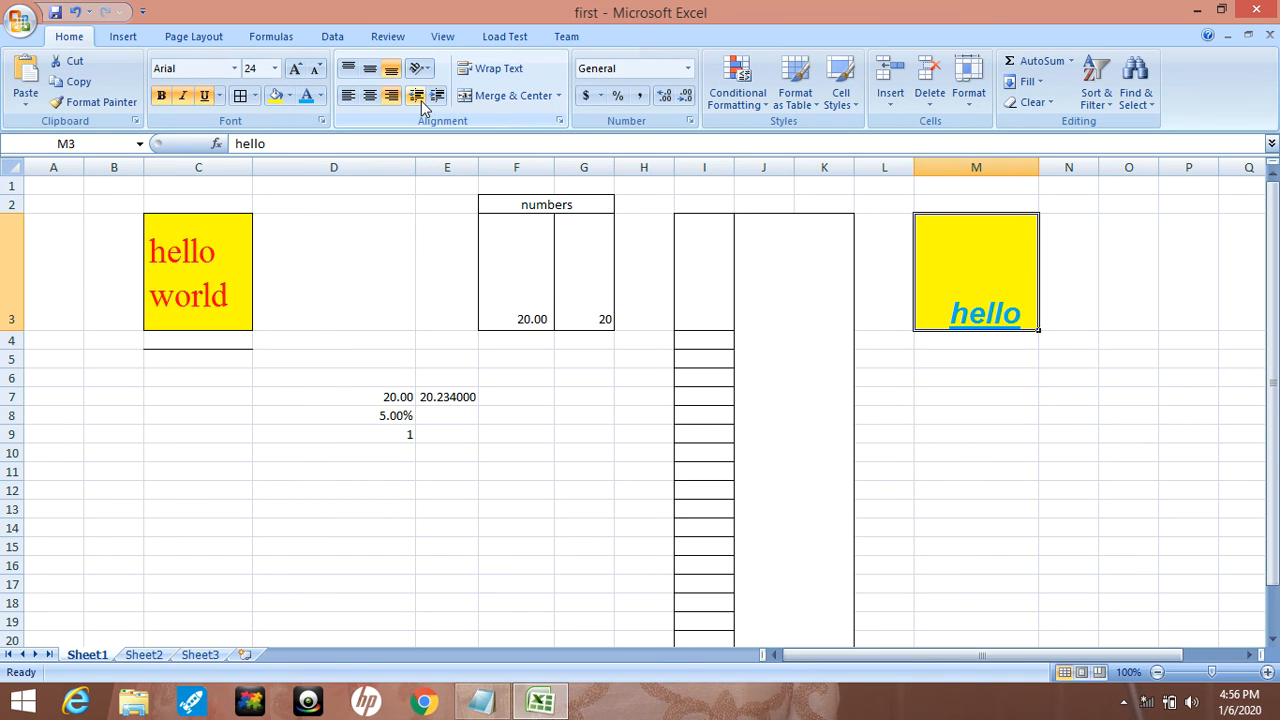
Step: Rotate the text in cell M3 to an orientation of 90 degrees
{"action": "left_click", "coordinate": [428, 72]}
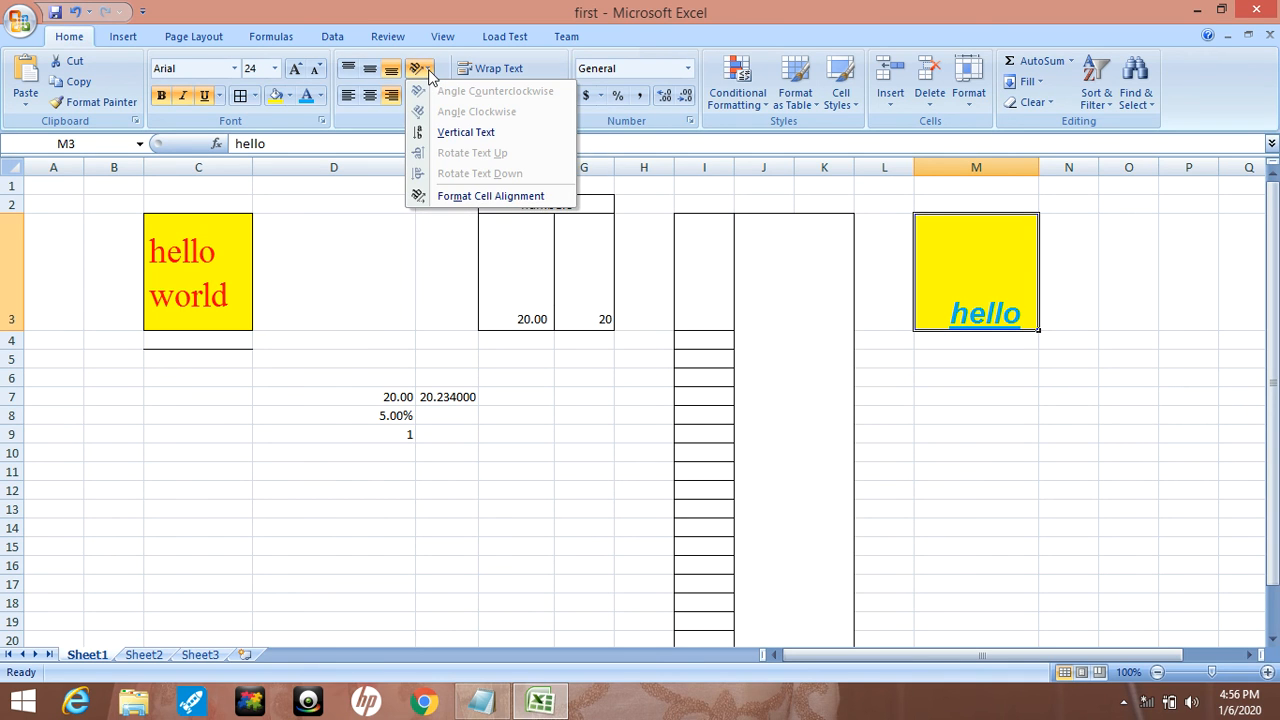
{"action": "left_click", "coordinate": [456, 197]}
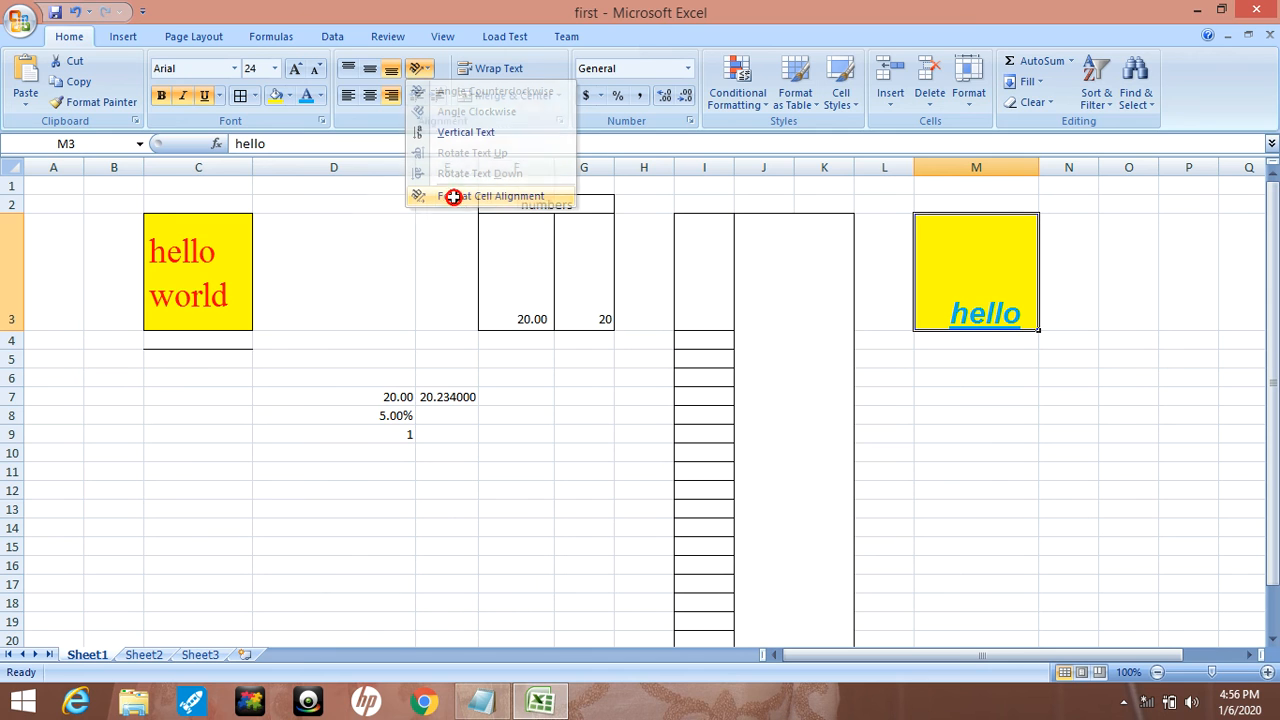
{"action": "left_click_drag", "start_coordinate": [462, 316], "coordinate": [436, 311]}
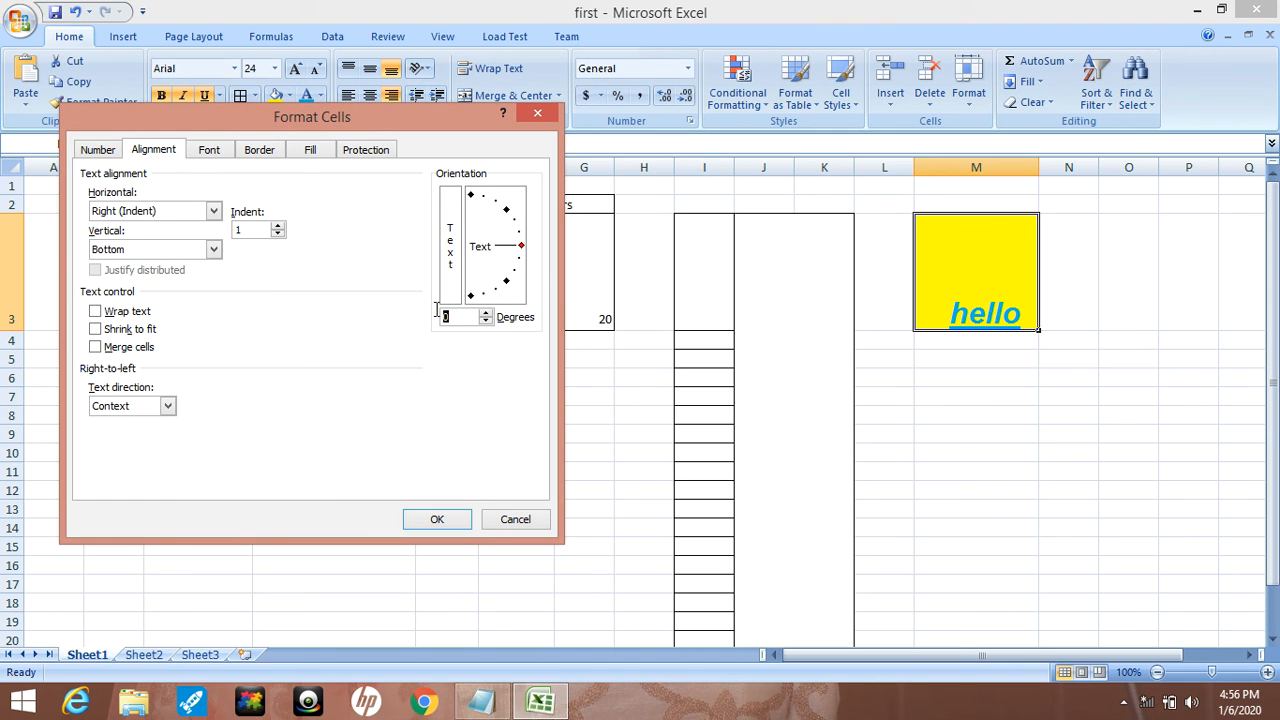
{"action": "type", "text": "90"}
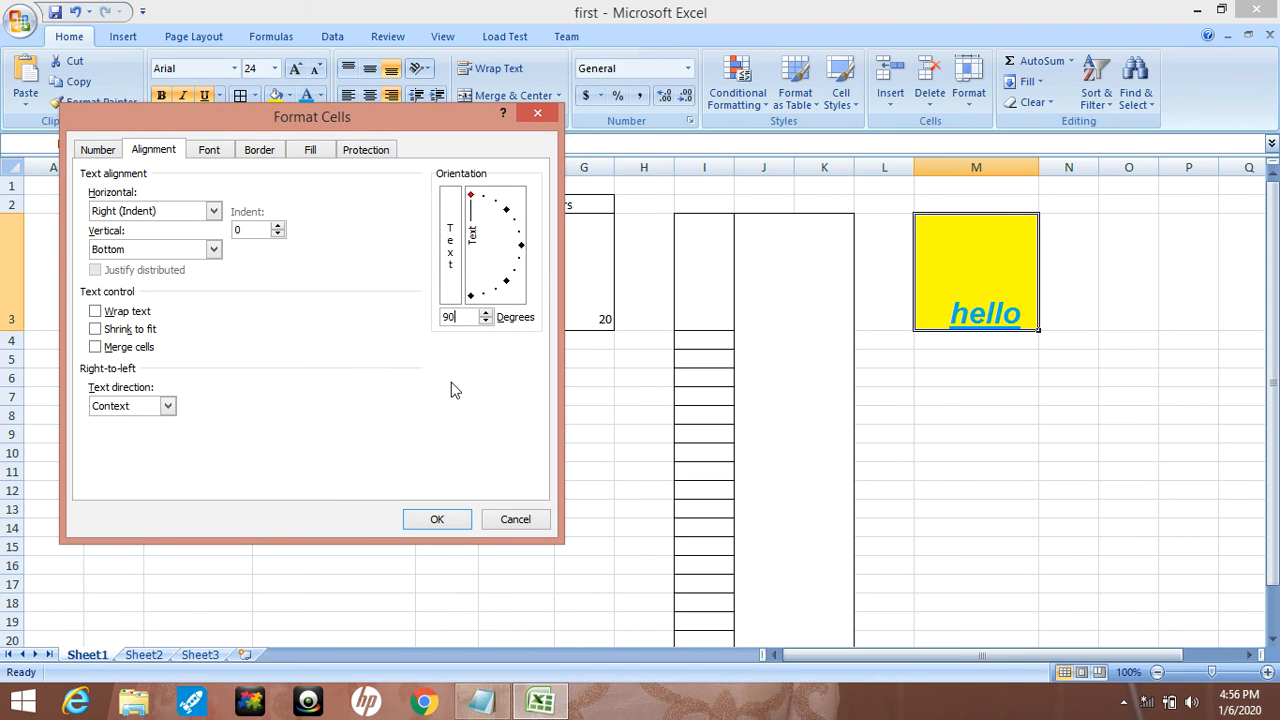
{"action": "left_click", "coordinate": [437, 519]}
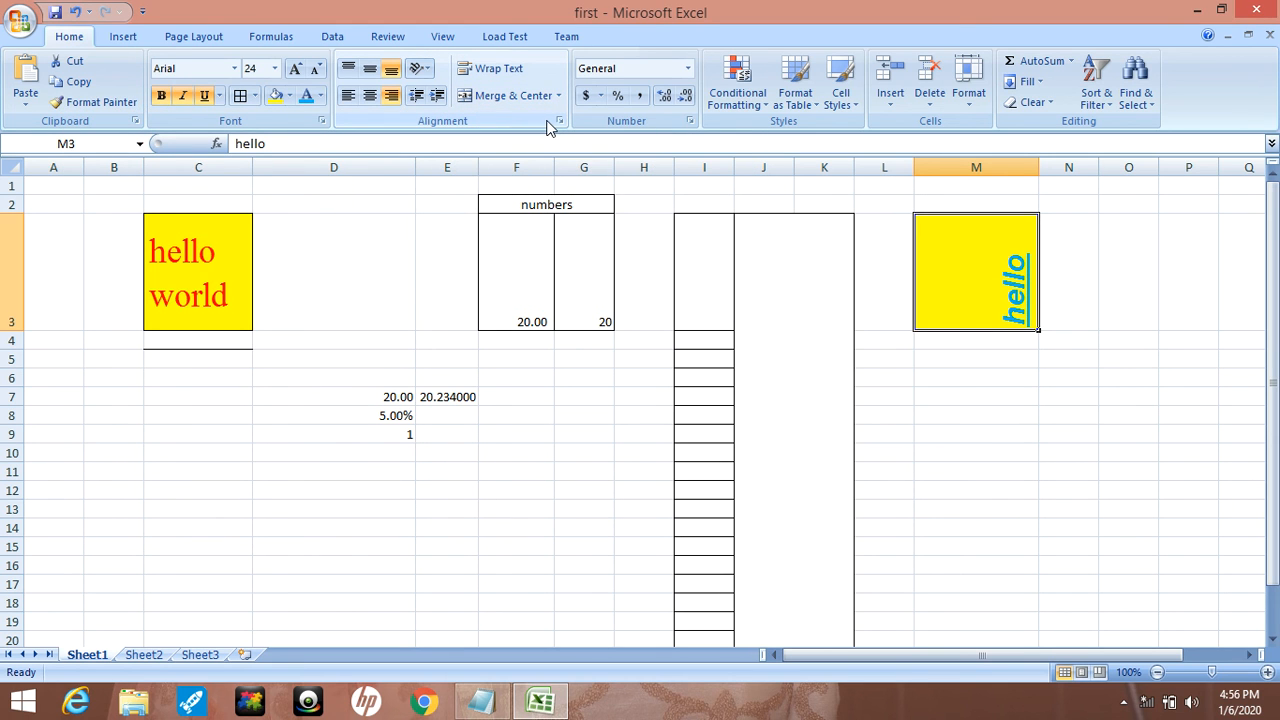
Step: Set the text orientation of cell M3 back to 0 degrees
{"action": "left_click", "coordinate": [419, 68]}
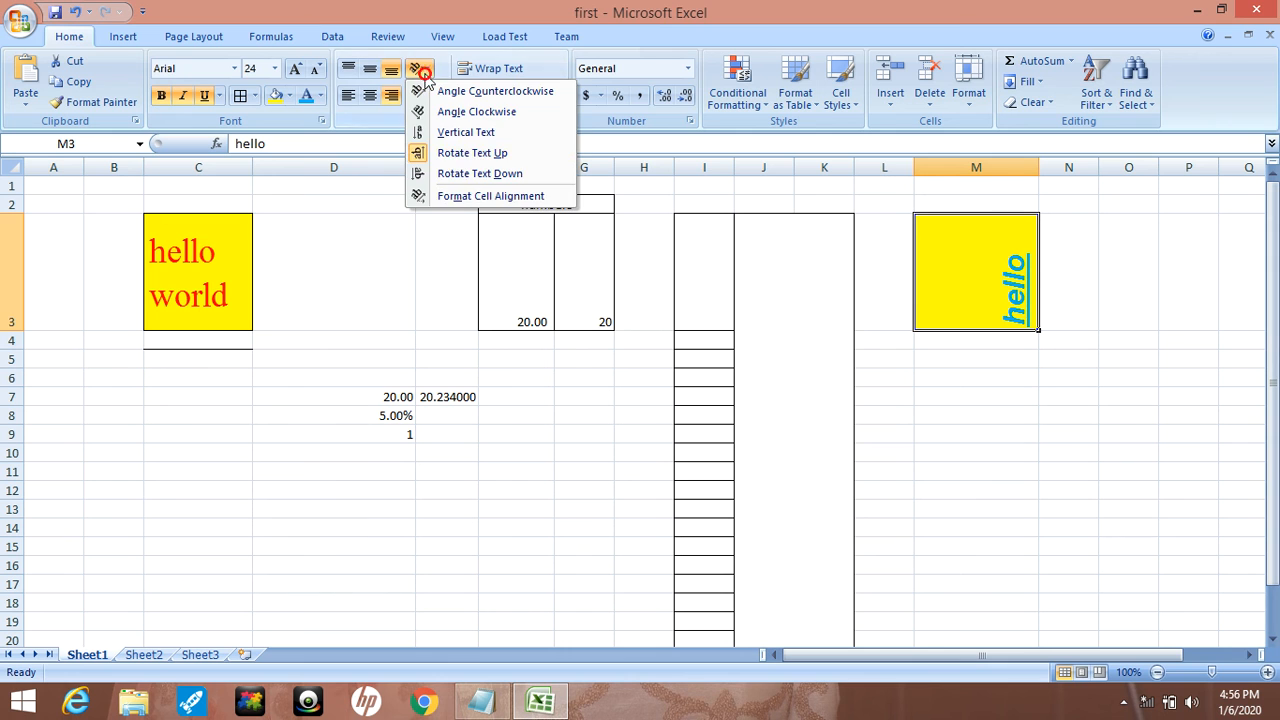
{"action": "left_click", "coordinate": [483, 195]}
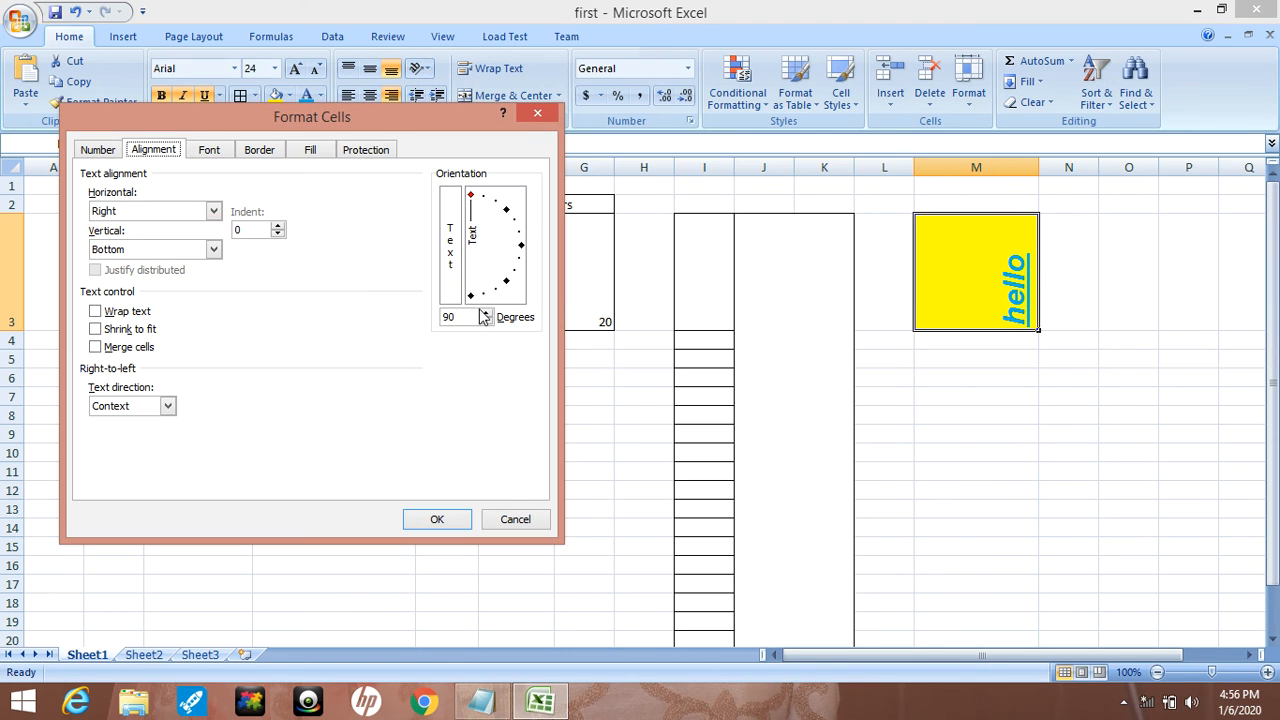
{"action": "type", "text": "0"}
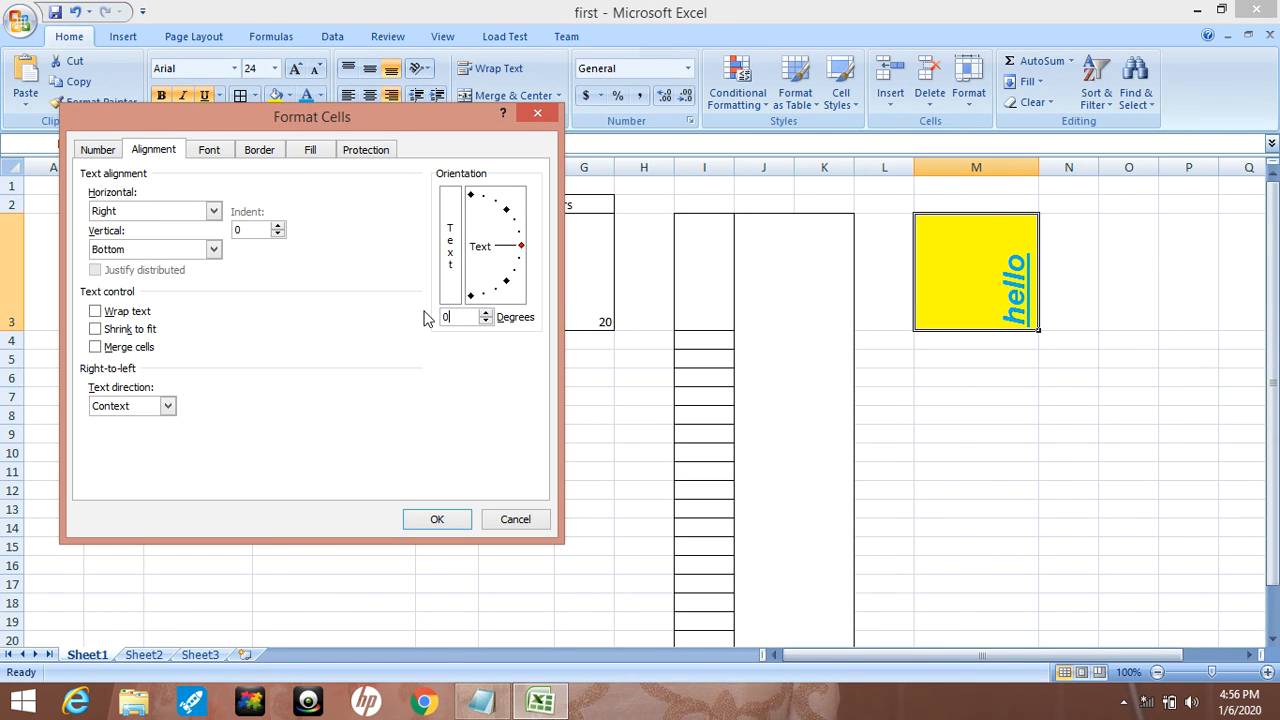
{"action": "left_click", "coordinate": [432, 517]}
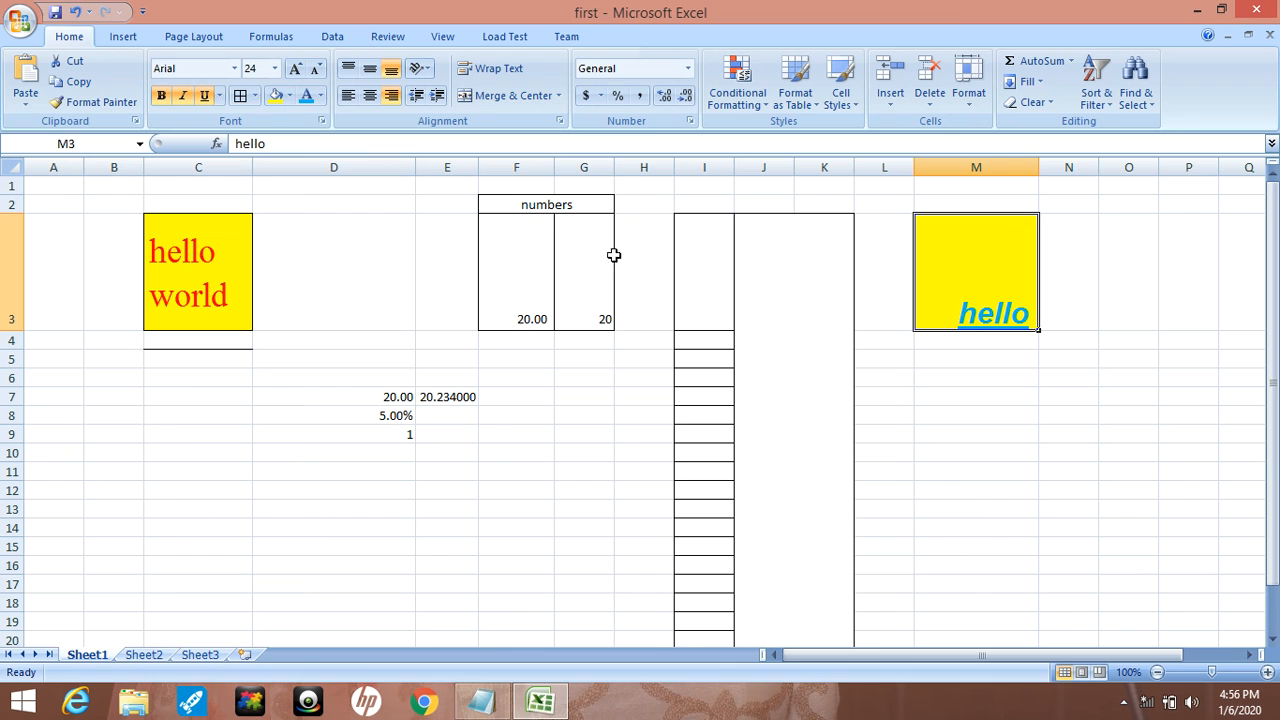
Step: Extend the text in cell M3 to read "hello world"
{"action": "double_click", "coordinate": [1033, 311]}
{"action": "type", "text": "w"}
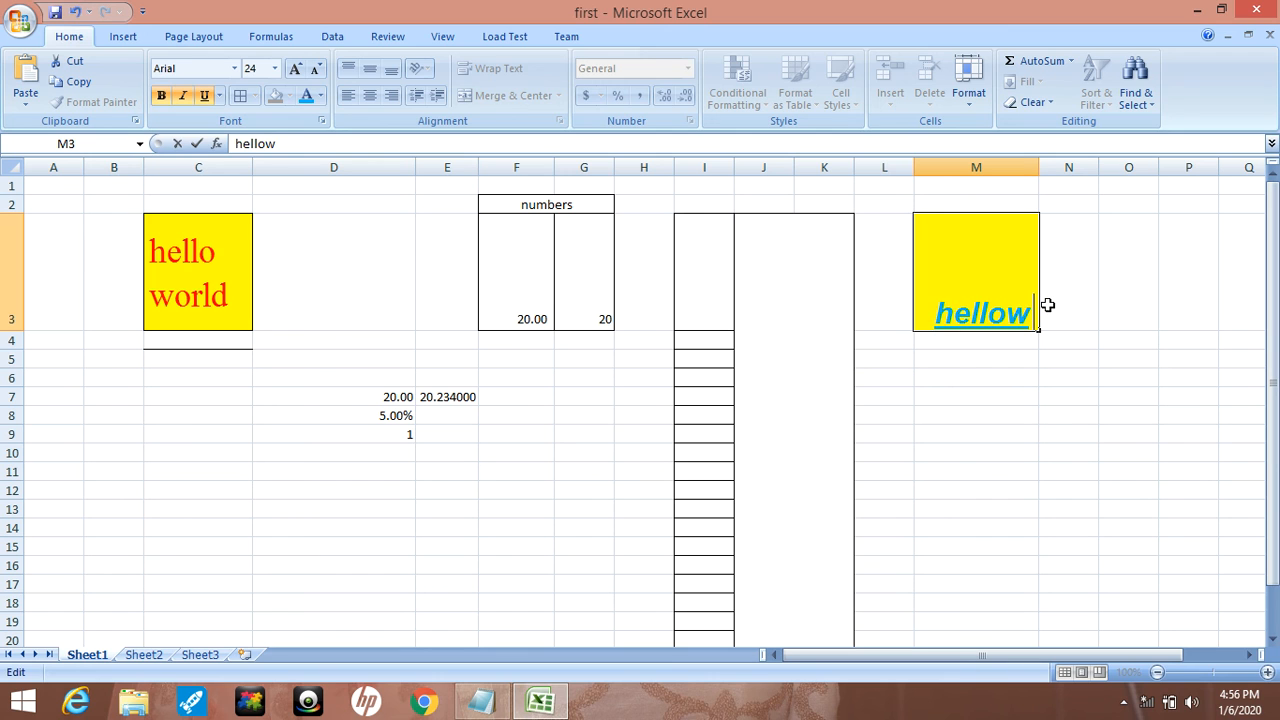
{"action": "type", "text": "orld"}
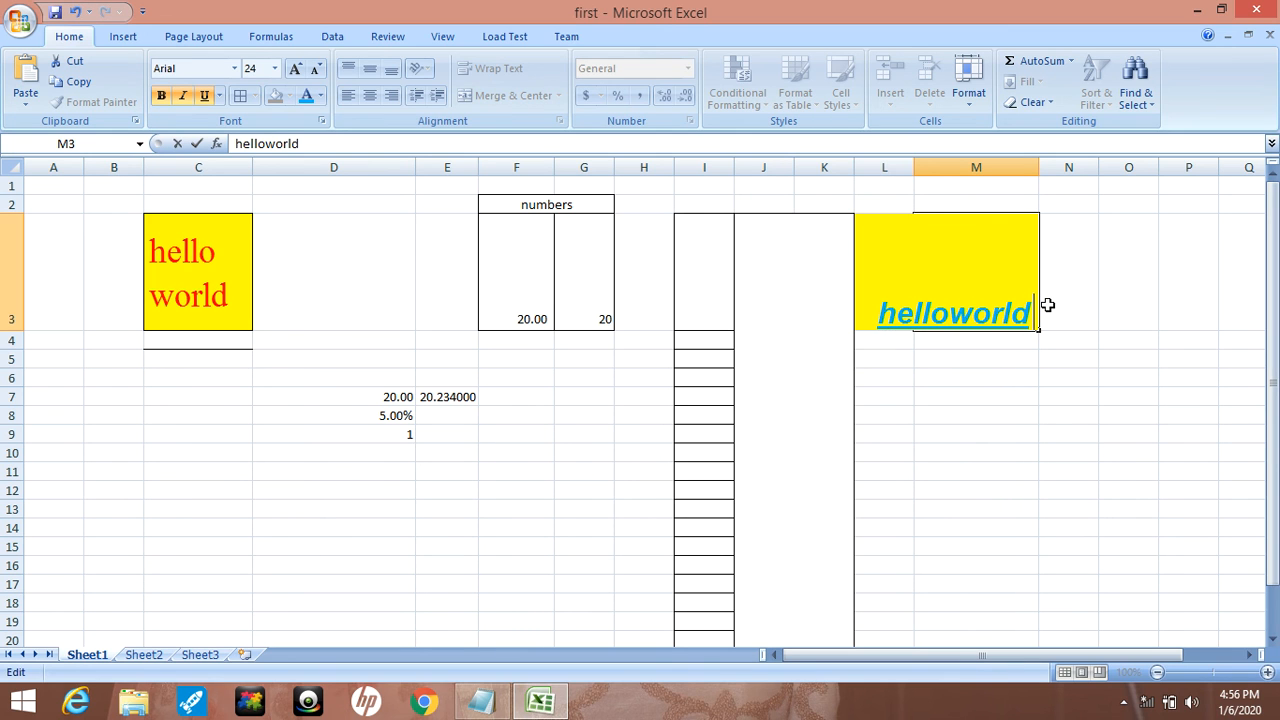
{"action": "left_click", "coordinate": [952, 316]}
{"action": "left_click", "coordinate": [990, 413]}
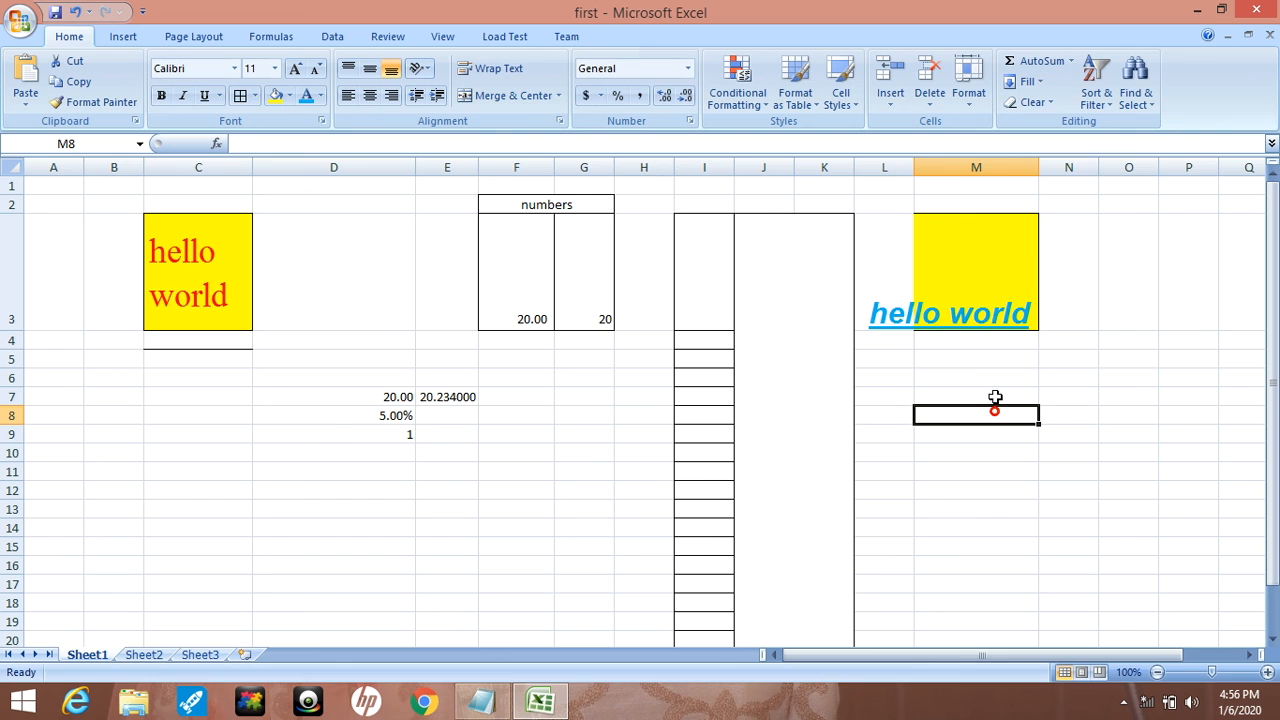
Step: Wrap the text in cell M3 and resize column M so that hello and world each fit on one line
{"action": "left_click_drag", "start_coordinate": [1036, 166], "coordinate": [852, 166]}
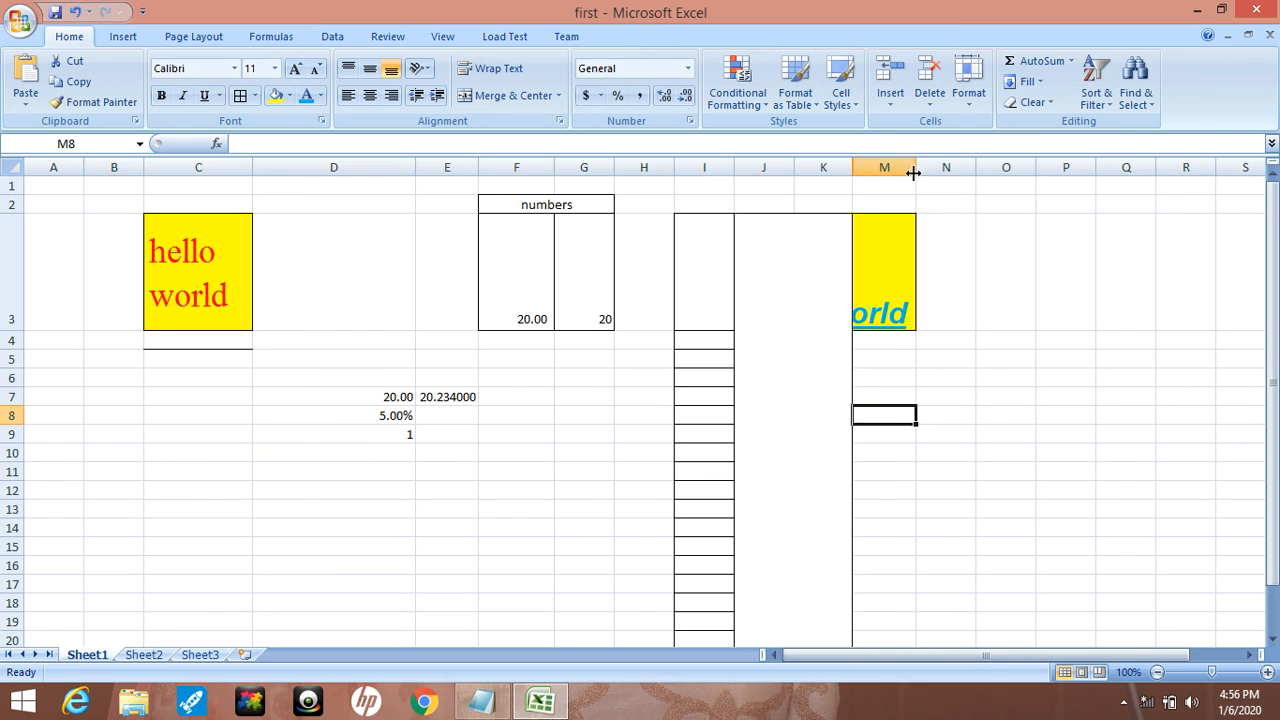
{"action": "left_click", "coordinate": [880, 283]}
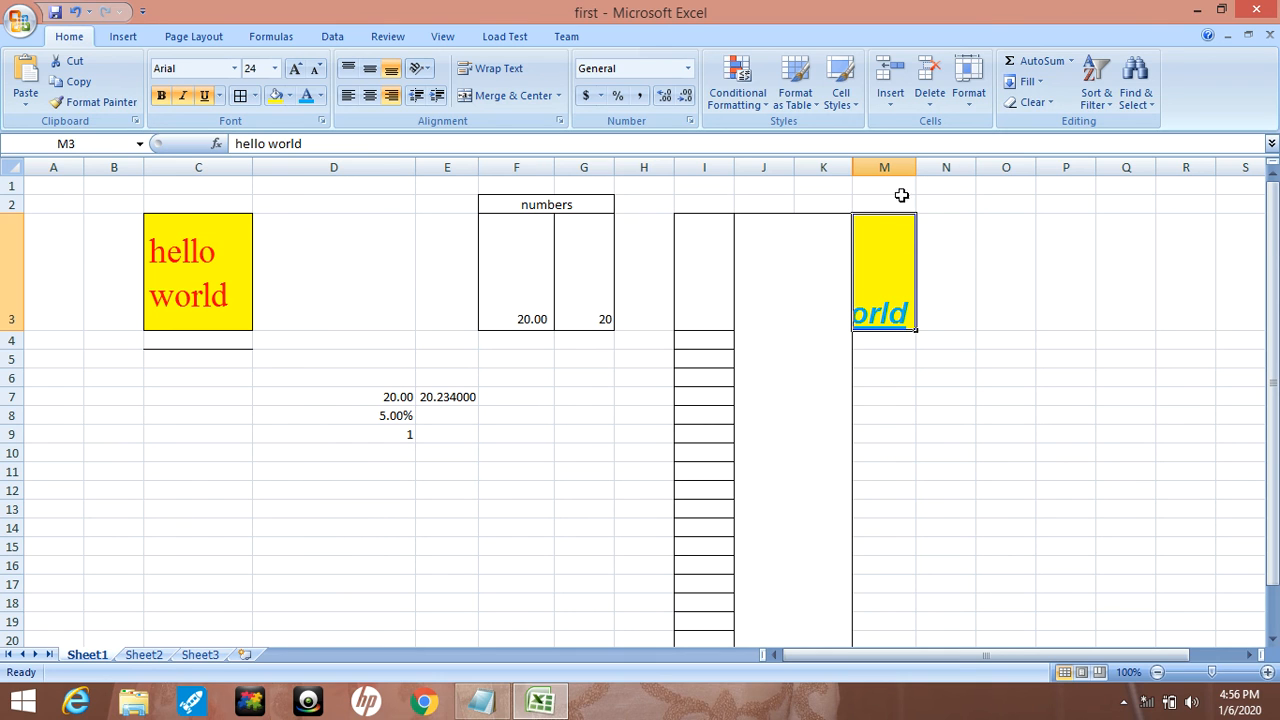
{"action": "left_click", "coordinate": [493, 74]}
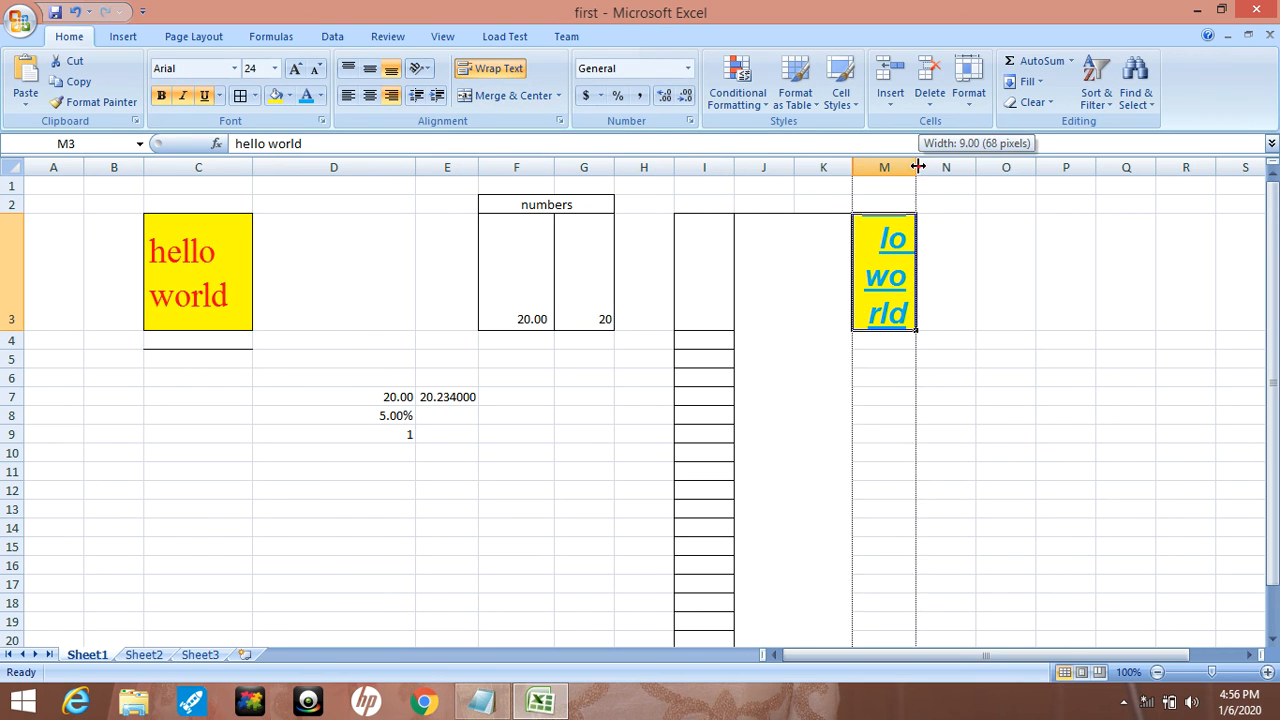
{"action": "left_click_drag", "start_coordinate": [918, 166], "coordinate": [948, 166]}
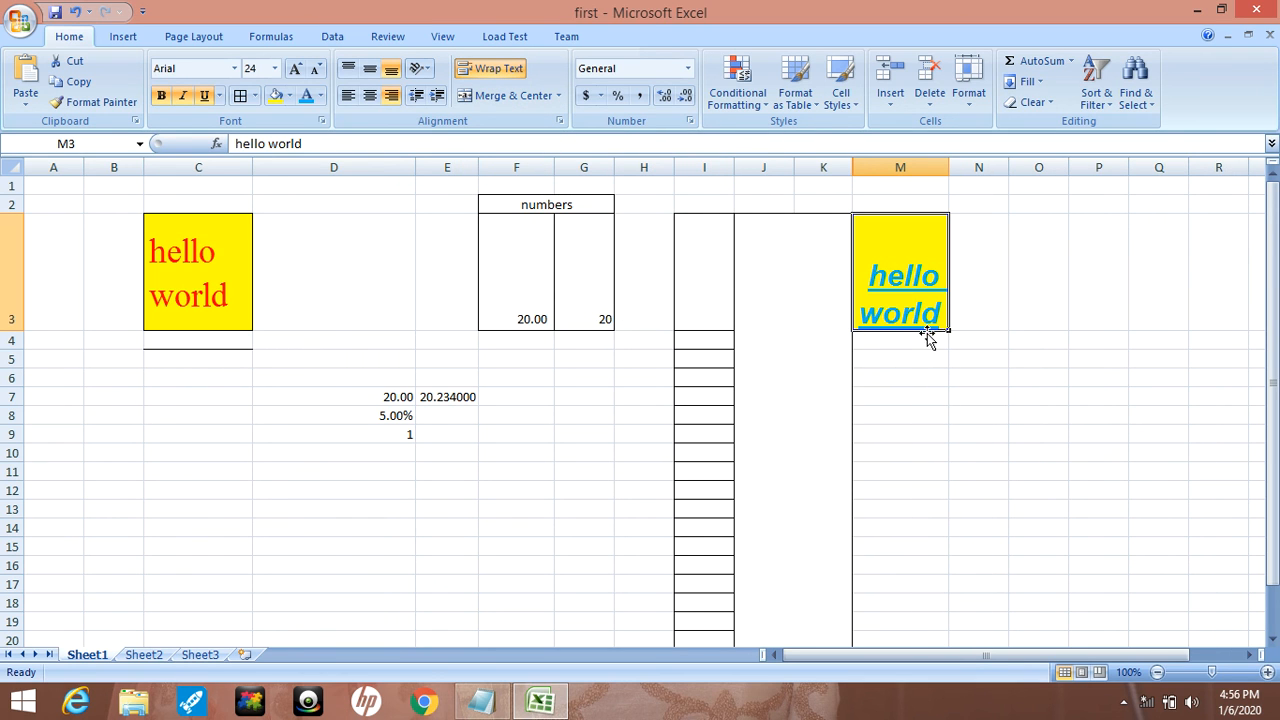
{"action": "left_click", "coordinate": [494, 72]}
{"action": "left_click", "coordinate": [494, 72]}
{"action": "left_click_drag", "start_coordinate": [531, 277], "coordinate": [580, 280]}
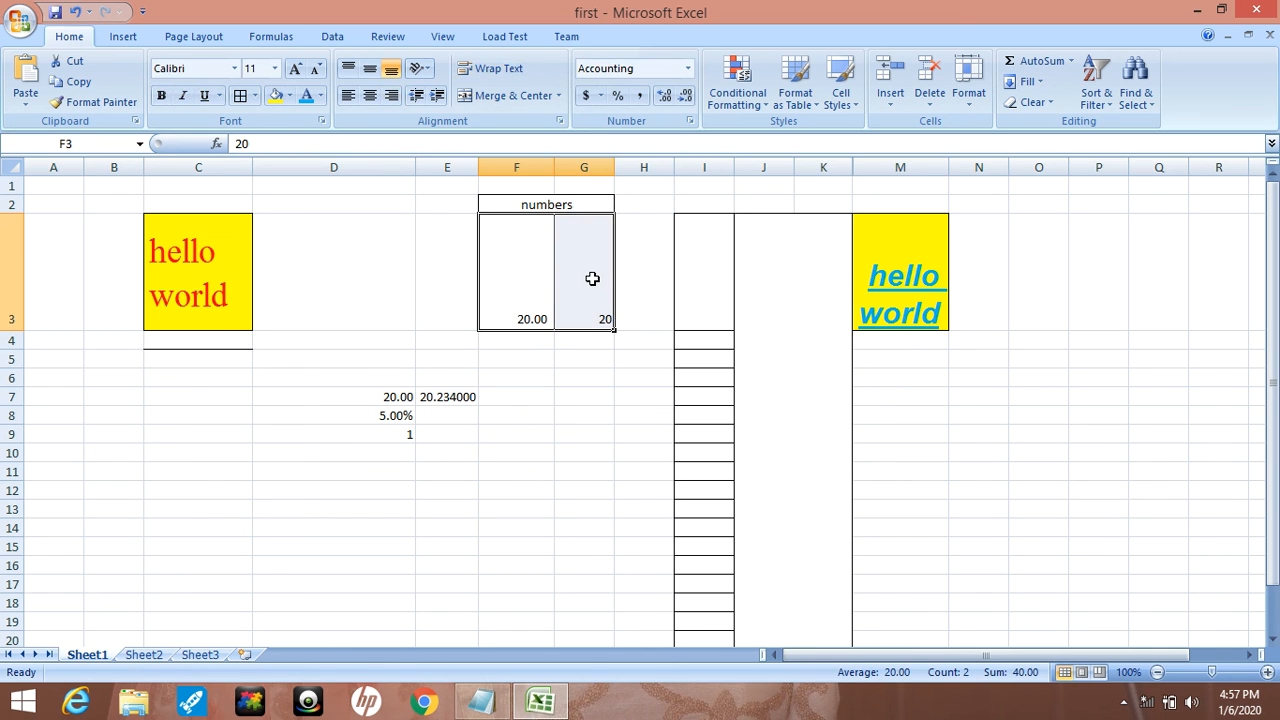
{"action": "left_click", "coordinate": [532, 277]}
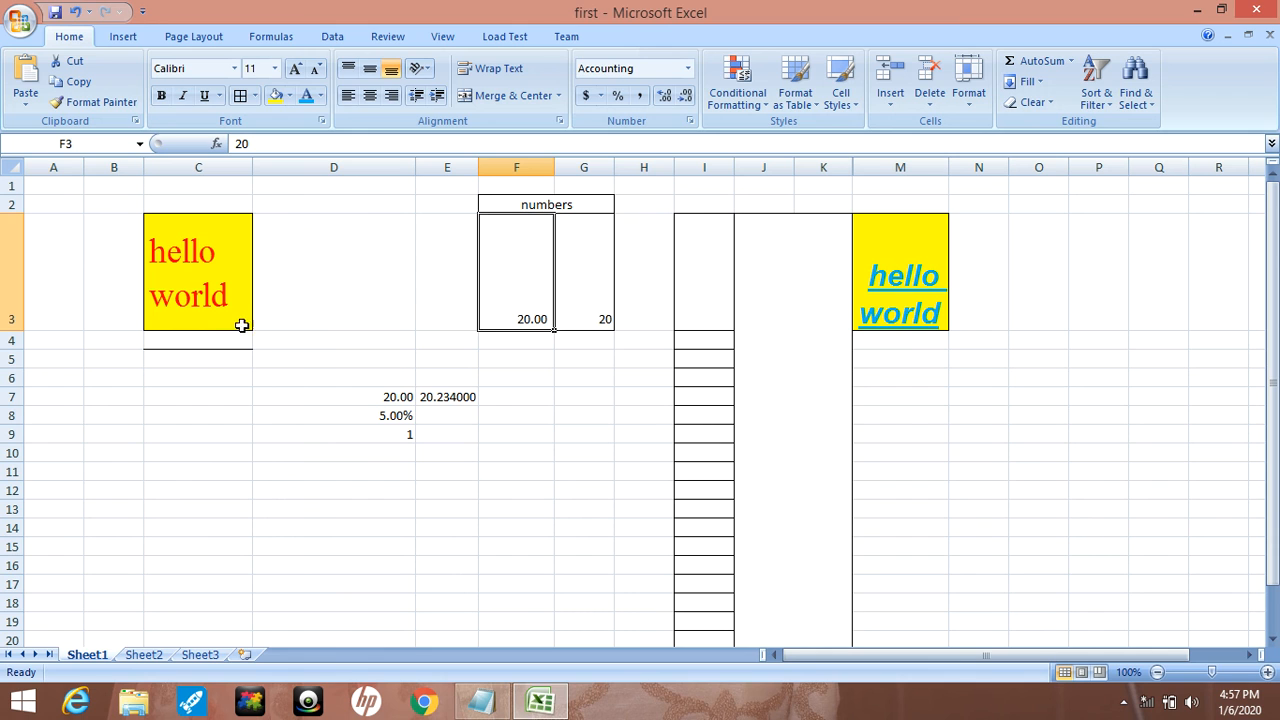
Step: Enter hello in cell C14 and apply all borders to cells C14:D14
{"action": "left_click", "coordinate": [206, 529]}
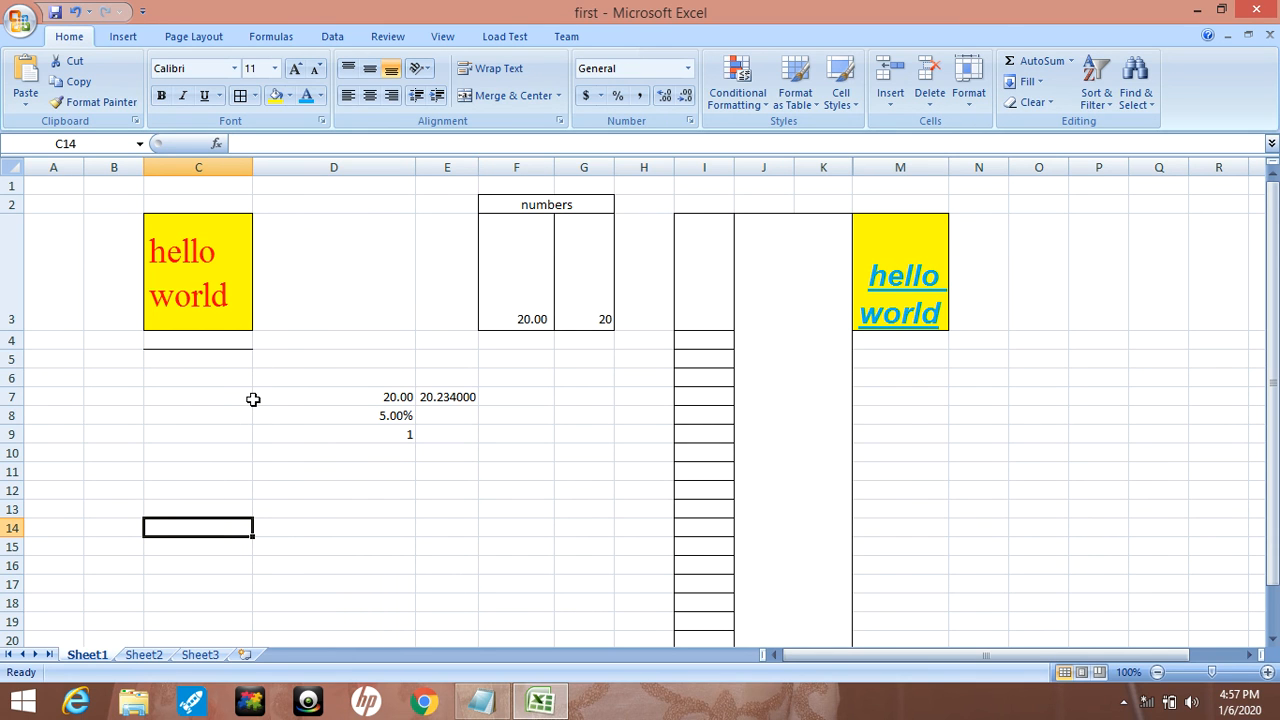
{"action": "type", "text": "he"}
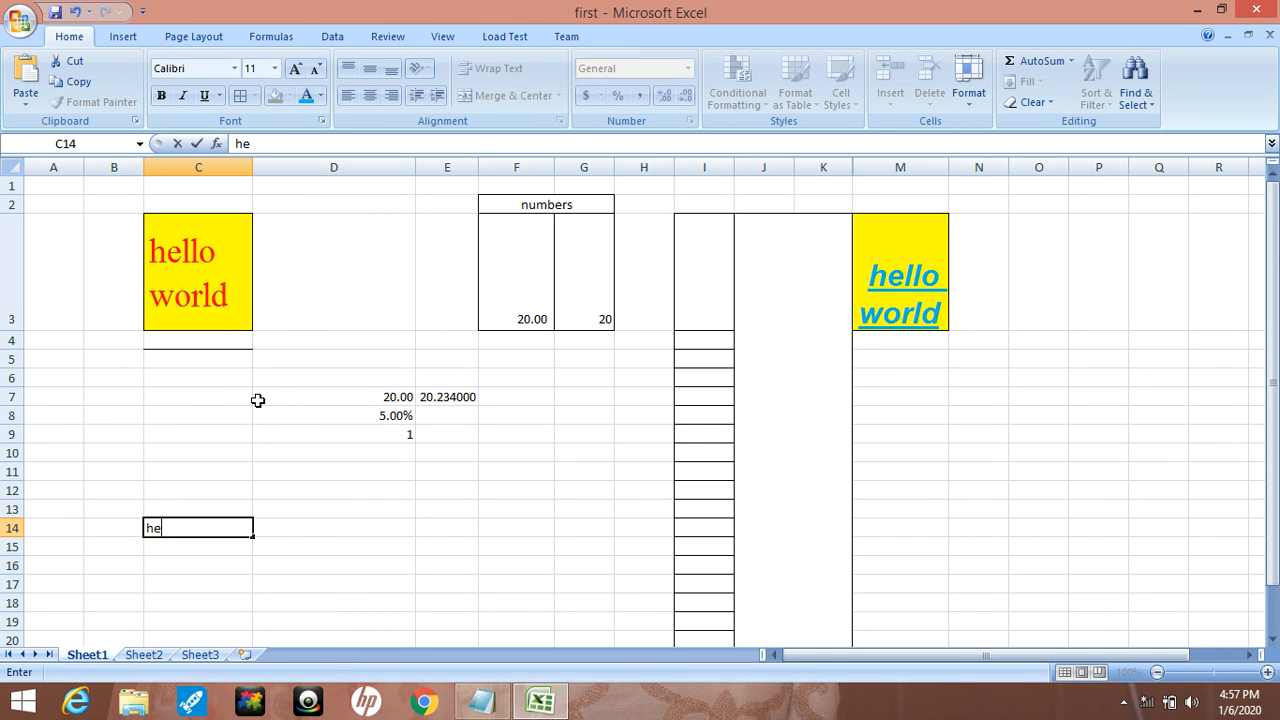
{"action": "type", "text": "llo"}
{"action": "left_click", "coordinate": [350, 530]}
{"action": "left_click", "coordinate": [213, 533]}
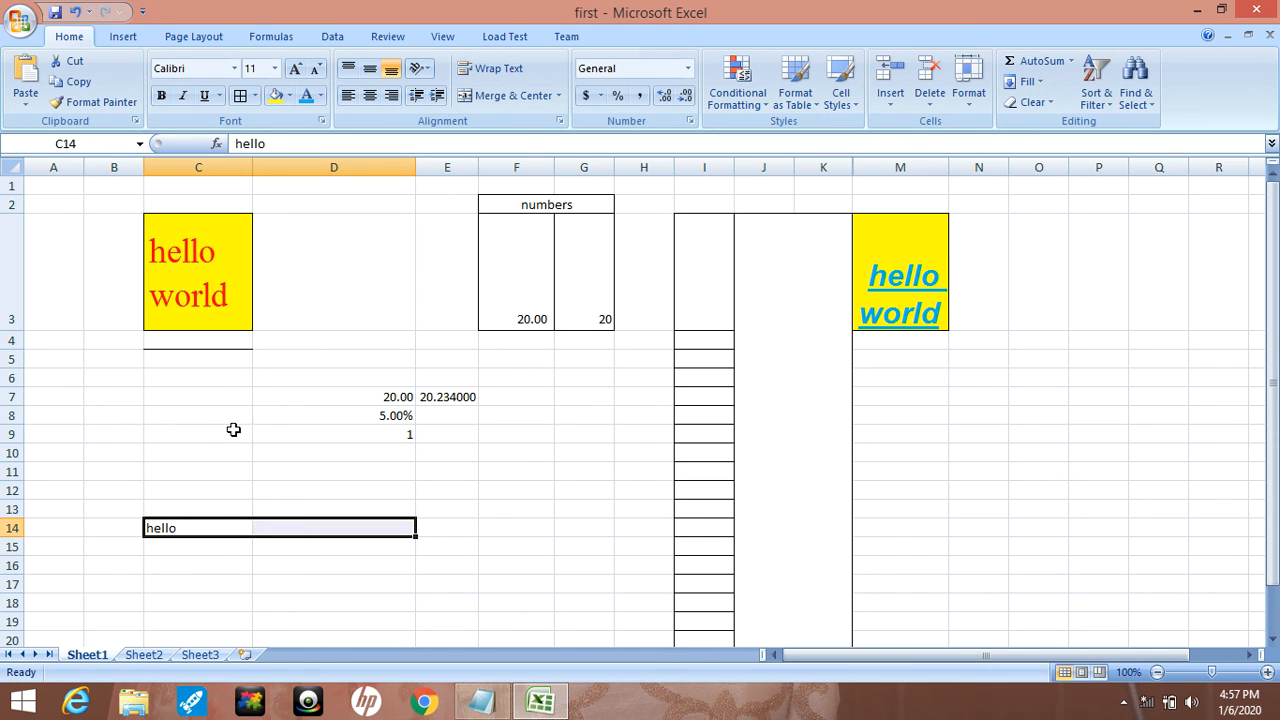
{"action": "left_click", "coordinate": [240, 95]}
{"action": "left_click", "coordinate": [456, 622]}
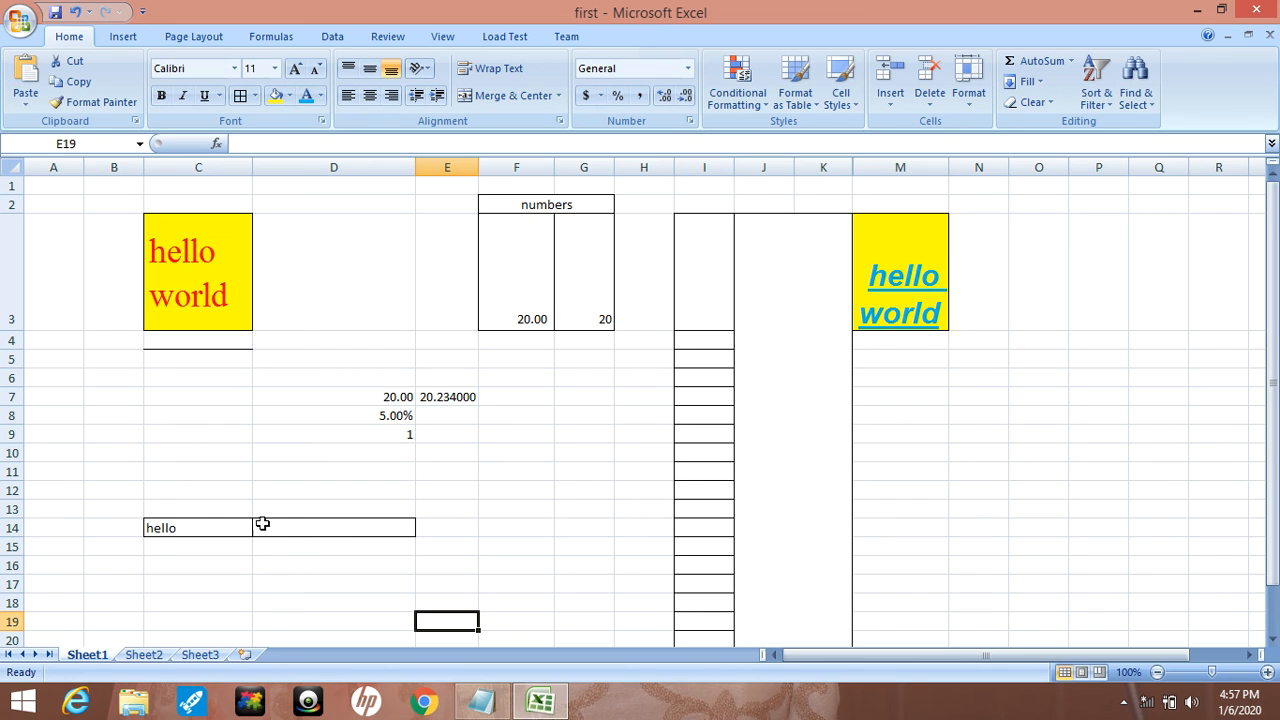
Step: Merge and center cells C14:D14
{"action": "left_click", "coordinate": [208, 528]}
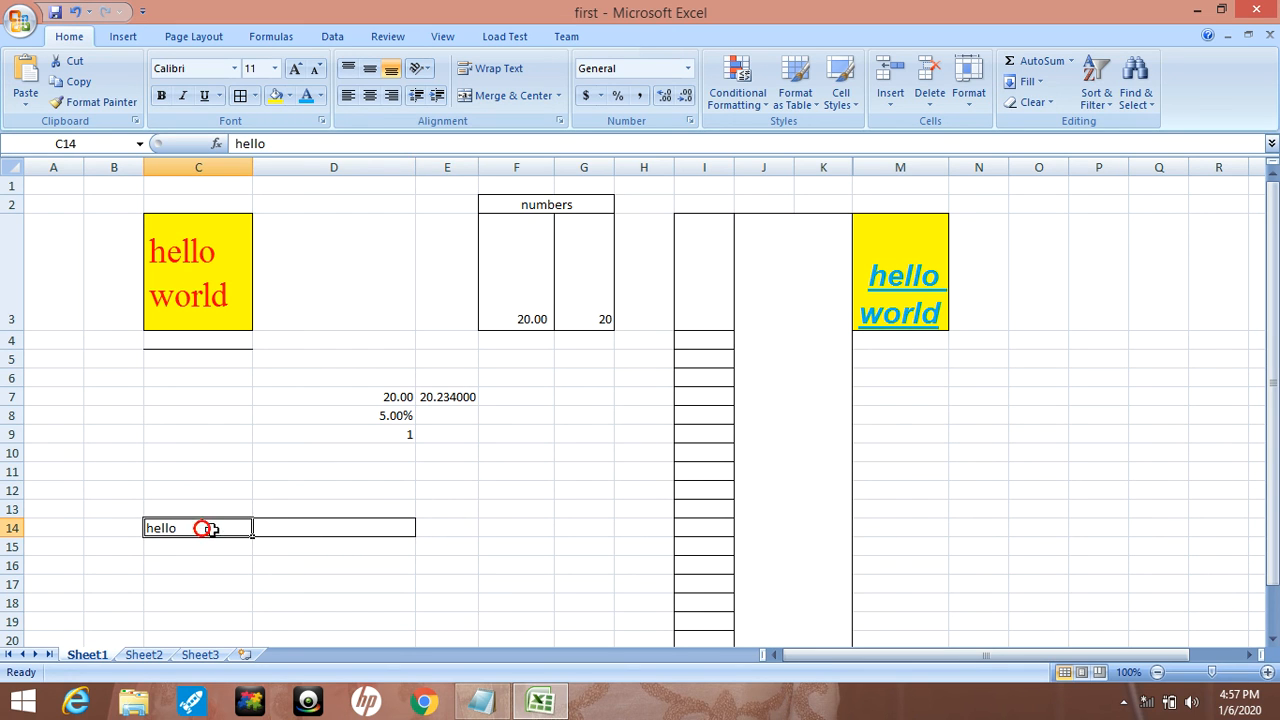
{"action": "left_click_drag", "start_coordinate": [253, 528], "coordinate": [294, 520]}
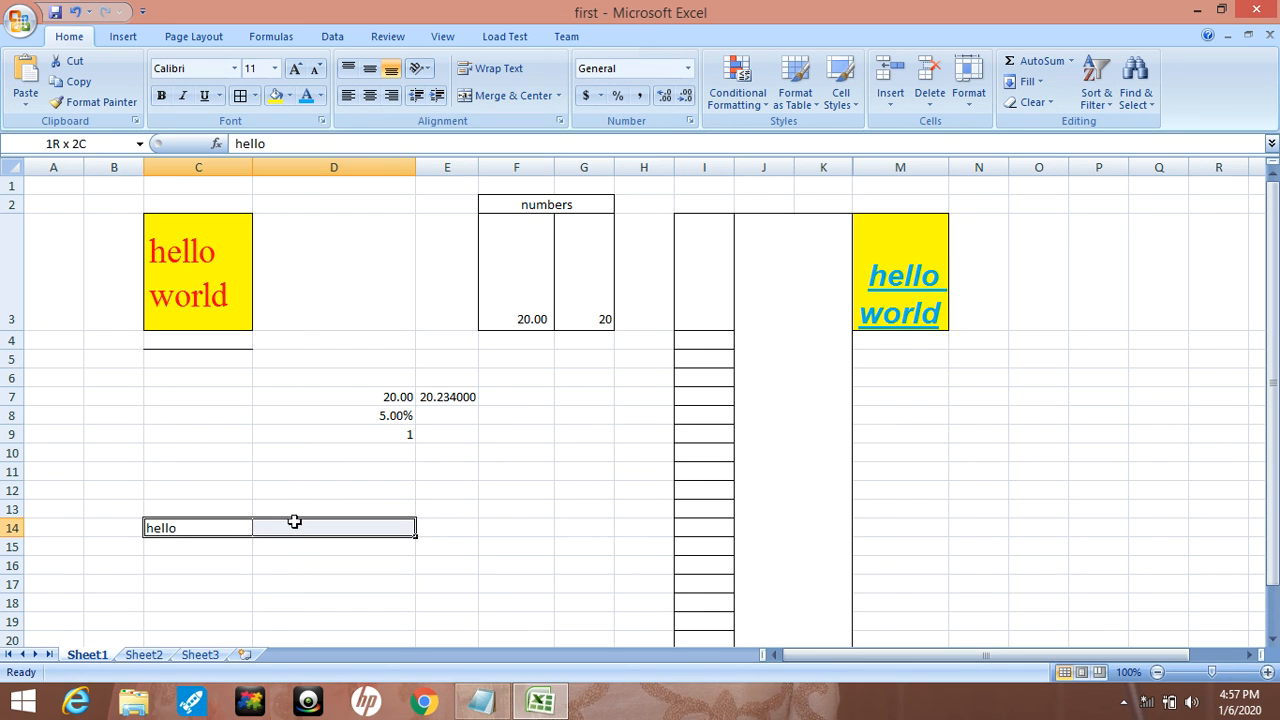
{"action": "left_click", "coordinate": [513, 96]}
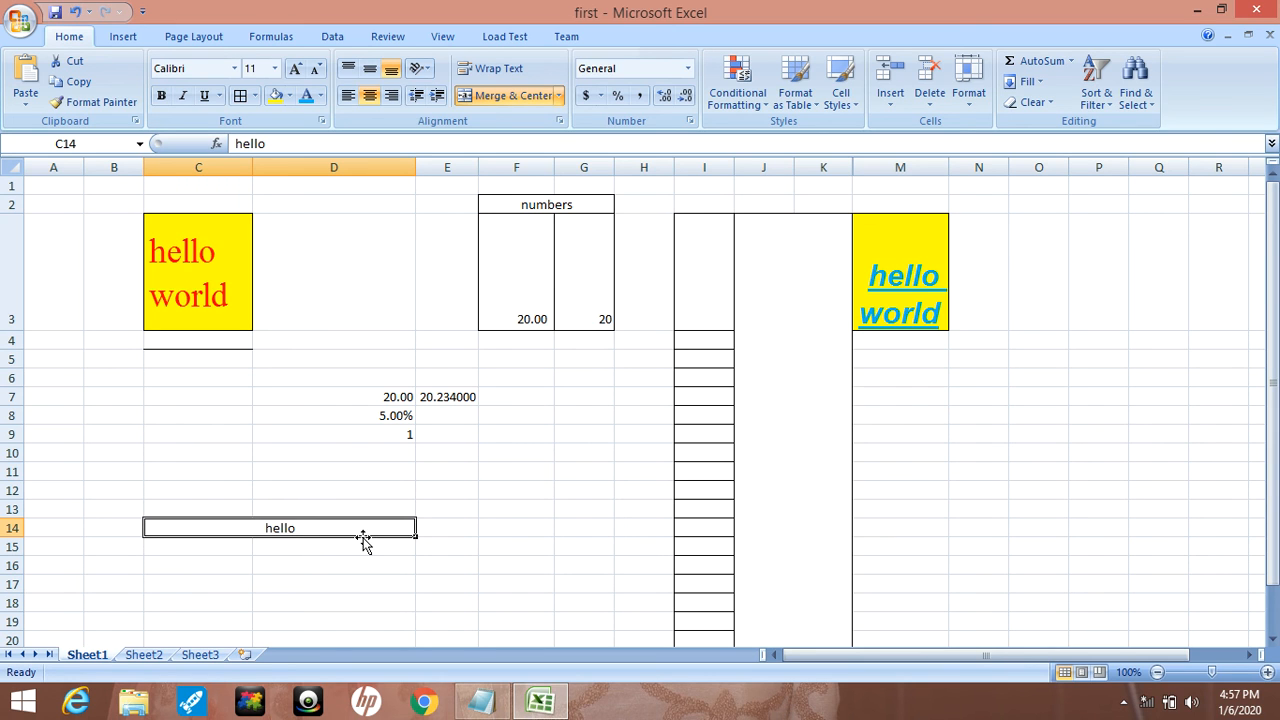
{"action": "left_click", "coordinate": [430, 528]}
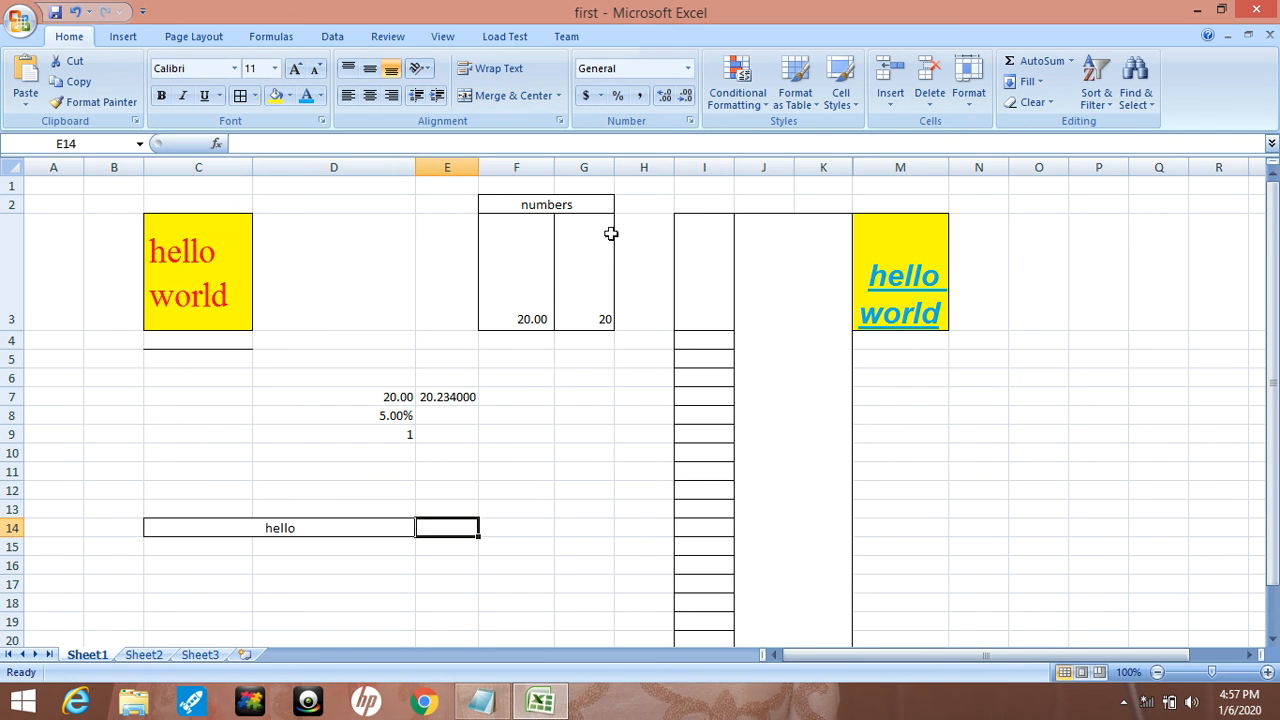
Step: Apply the Number format to cell G3 and decrease its decimals to none
{"action": "left_click", "coordinate": [608, 306]}
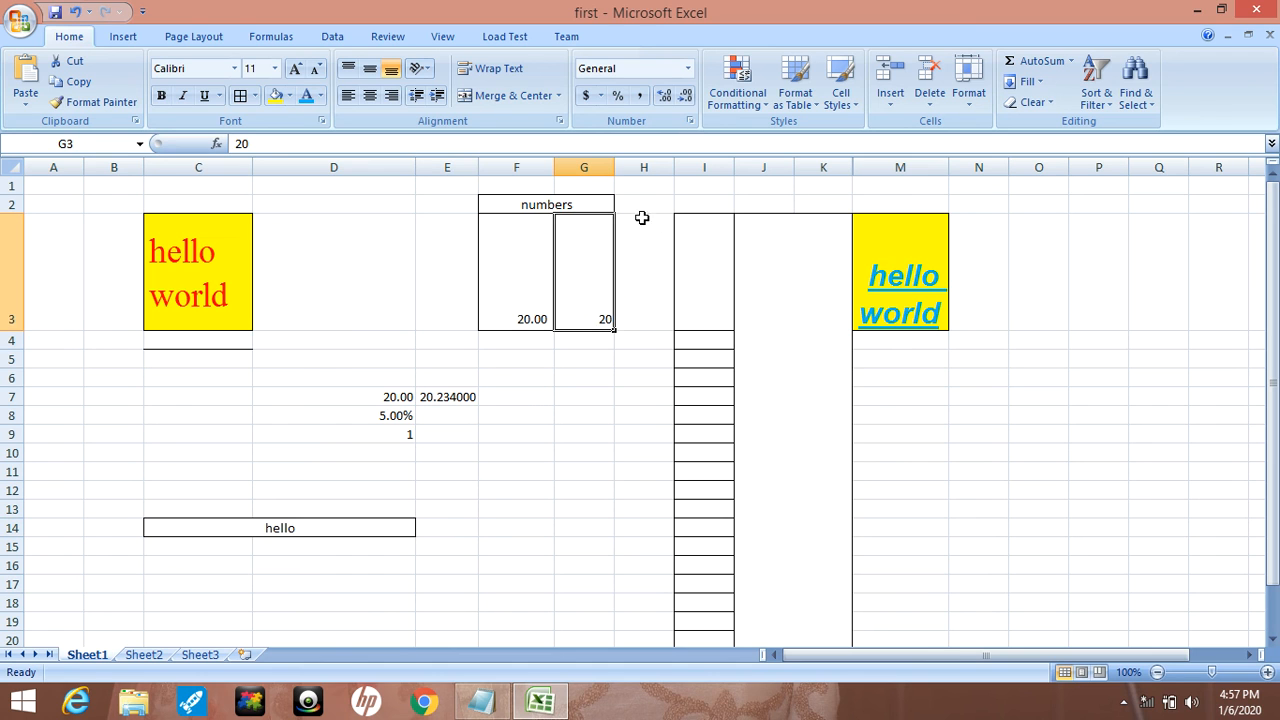
{"action": "left_click", "coordinate": [687, 72]}
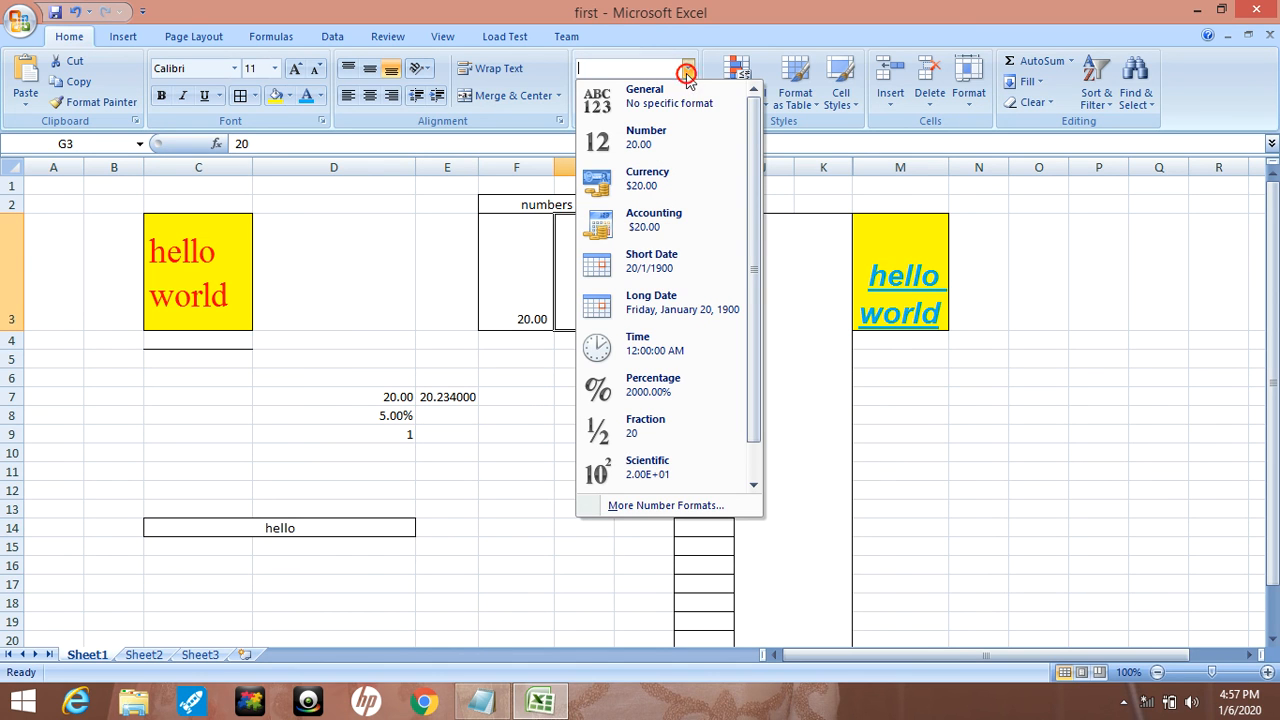
{"action": "left_click", "coordinate": [670, 145]}
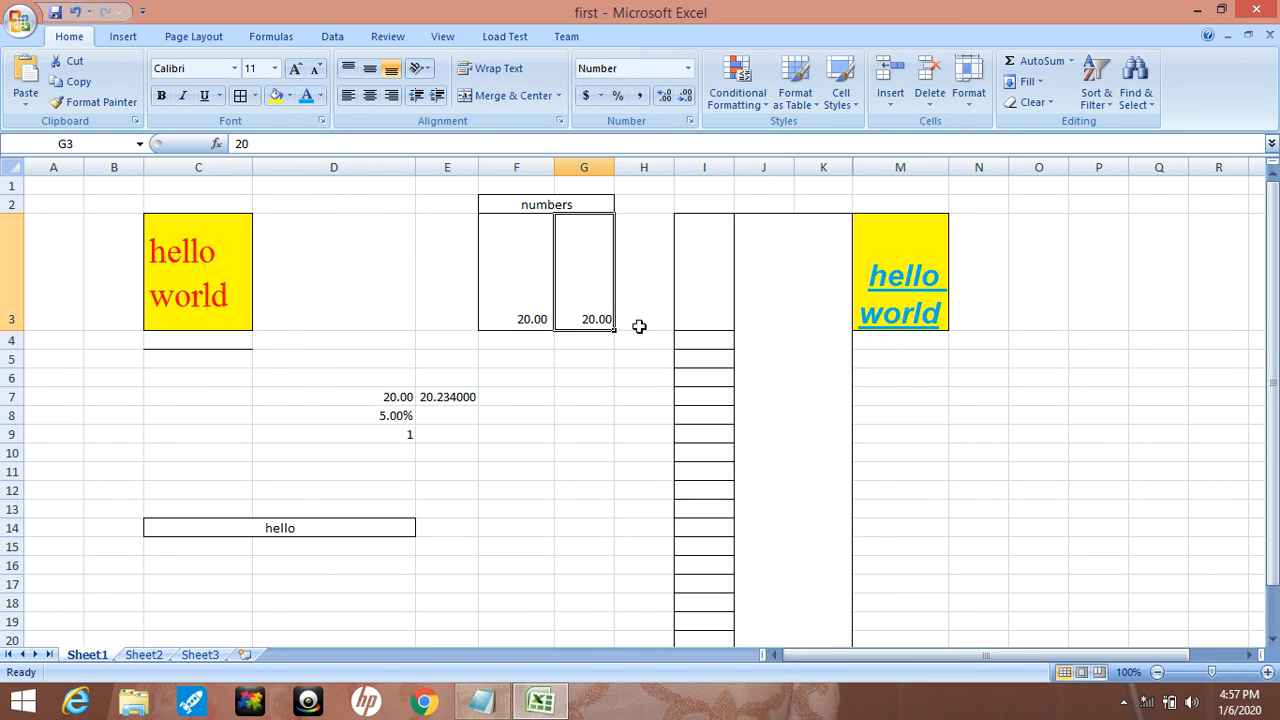
{"action": "left_click", "coordinate": [685, 97]}
{"action": "left_click", "coordinate": [685, 97]}
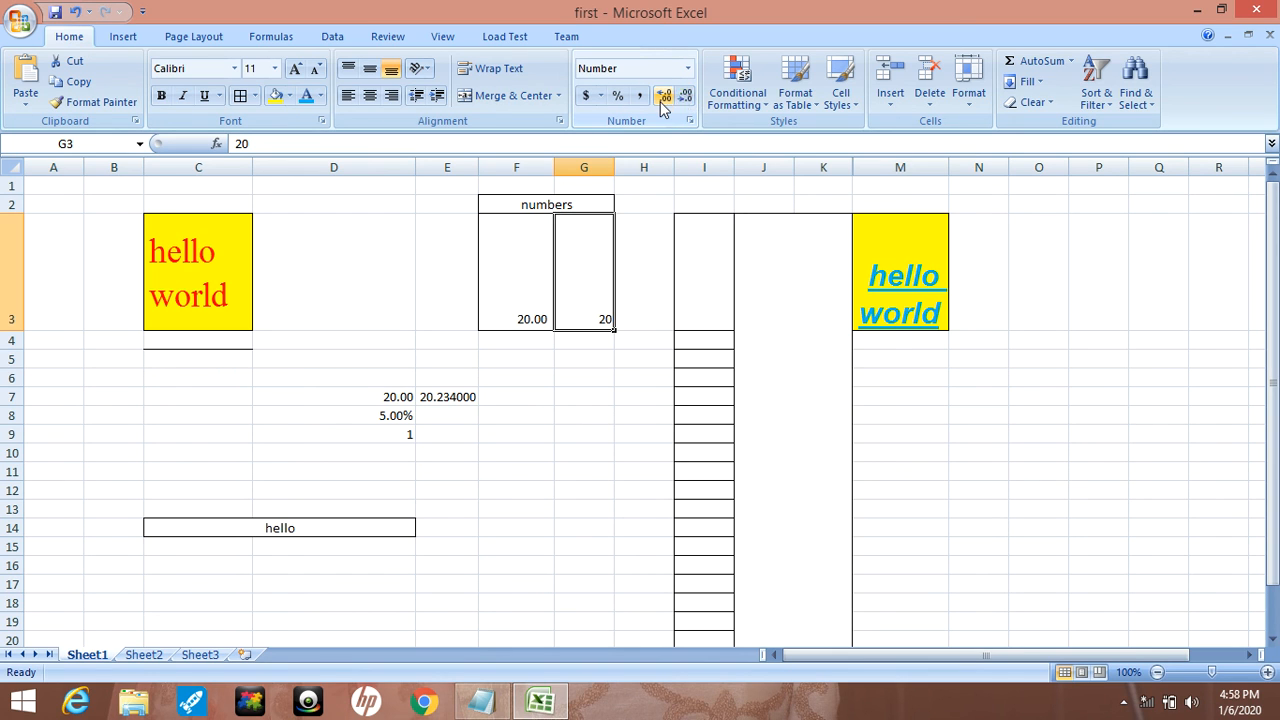
Step: Increase the decimals of the number in cell G3 to six places
{"action": "left_click", "coordinate": [661, 100]}
{"action": "left_click", "coordinate": [661, 100]}
{"action": "left_click", "coordinate": [661, 100]}
{"action": "left_click", "coordinate": [661, 100]}
{"action": "left_click", "coordinate": [661, 100]}
{"action": "left_click", "coordinate": [661, 100]}
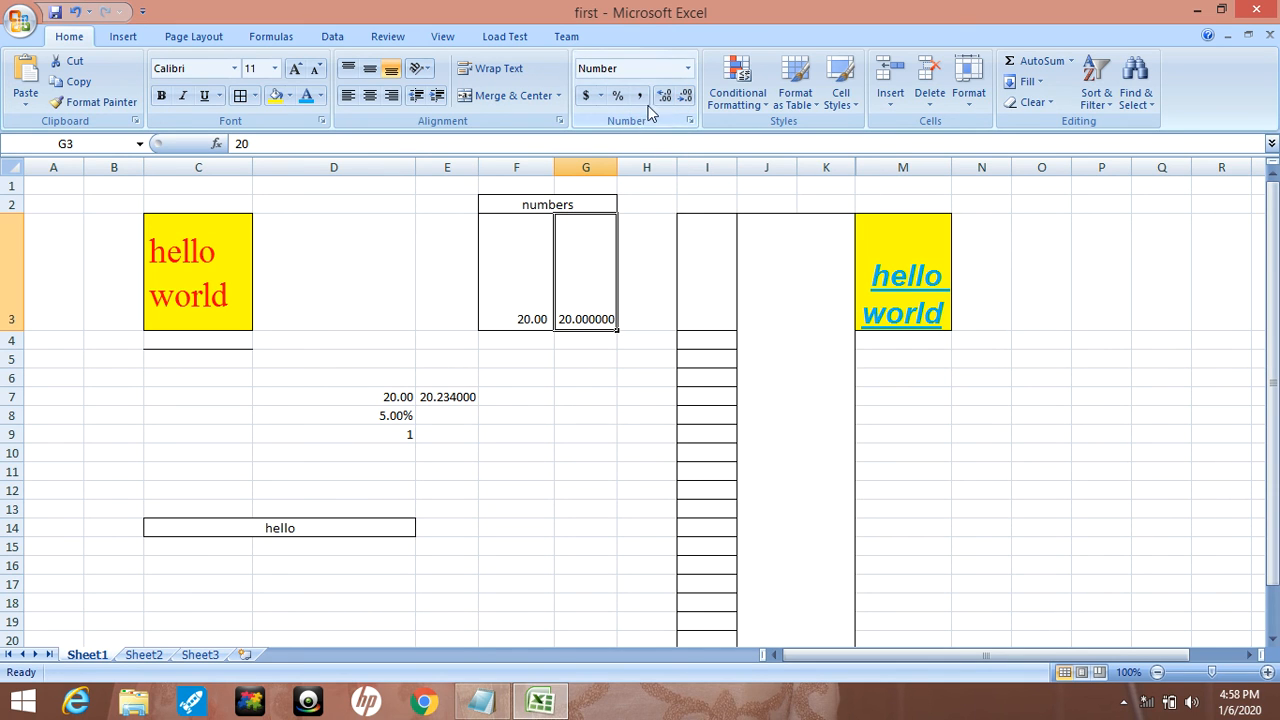
Step: Apply the Time format to cell G3, and switch it to Short Date
{"action": "left_click", "coordinate": [689, 69]}
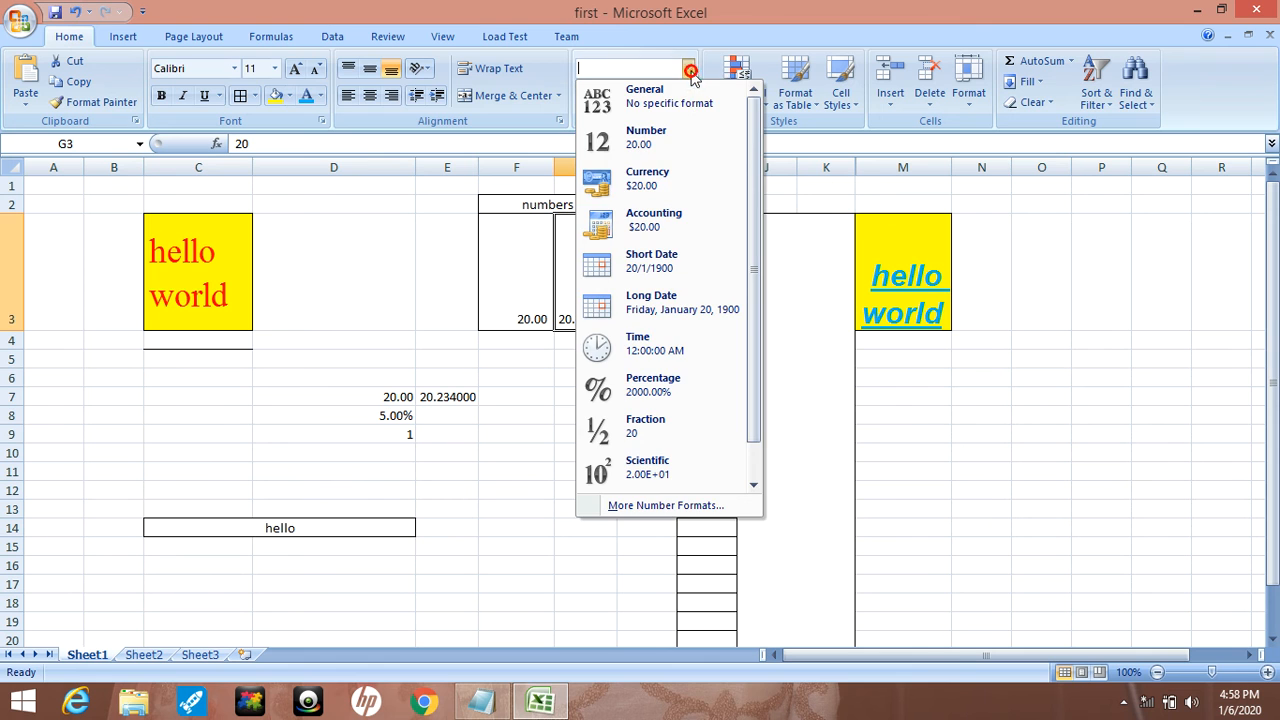
{"action": "left_click", "coordinate": [668, 345]}
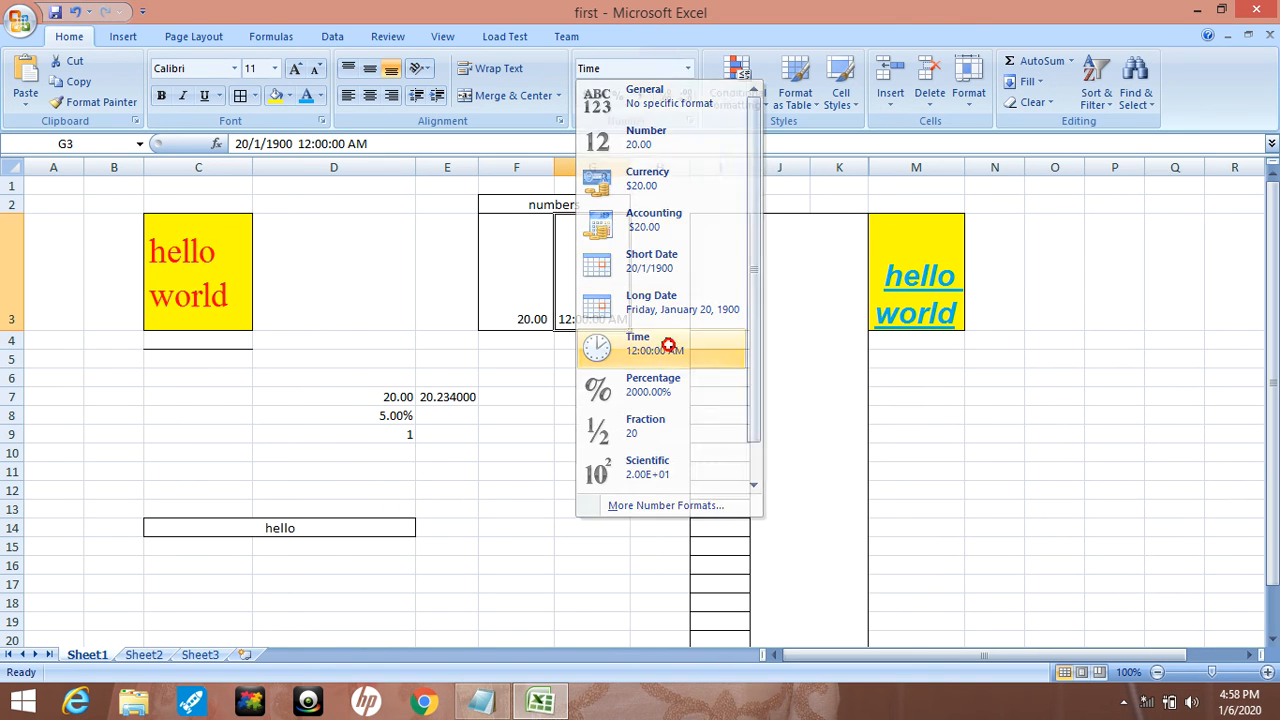
{"action": "left_click", "coordinate": [689, 69]}
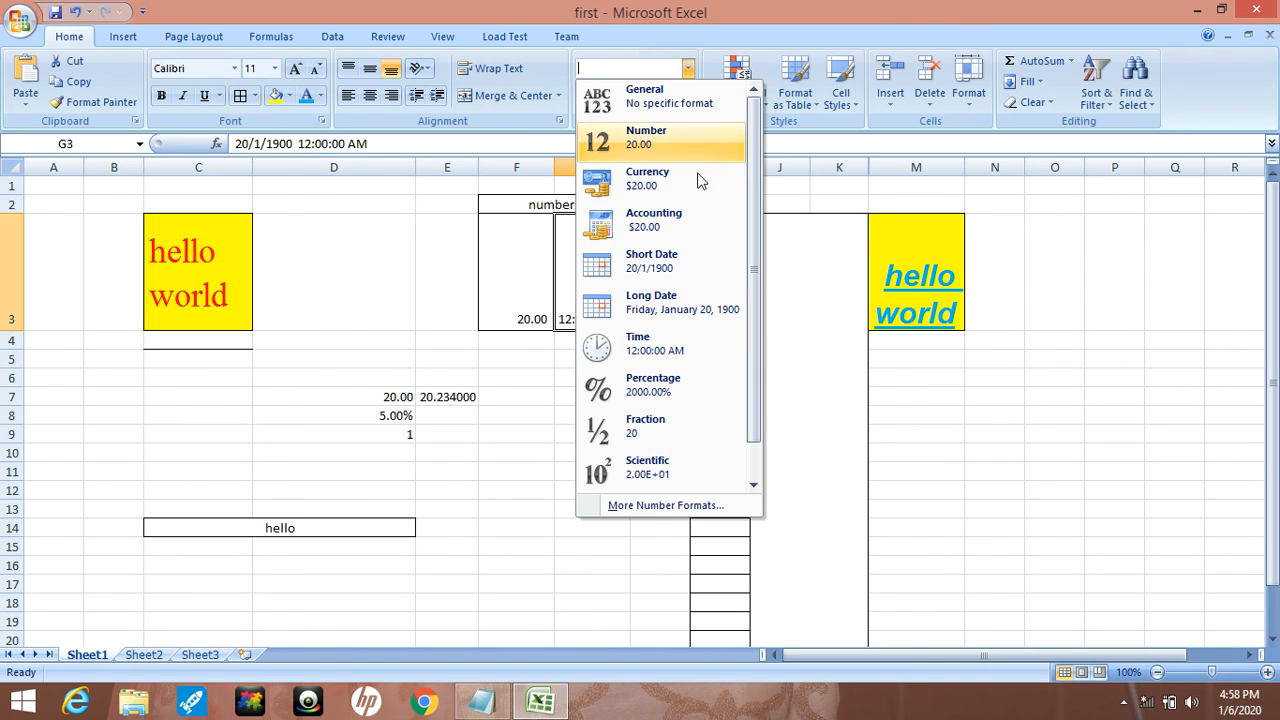
{"action": "left_click", "coordinate": [700, 262]}
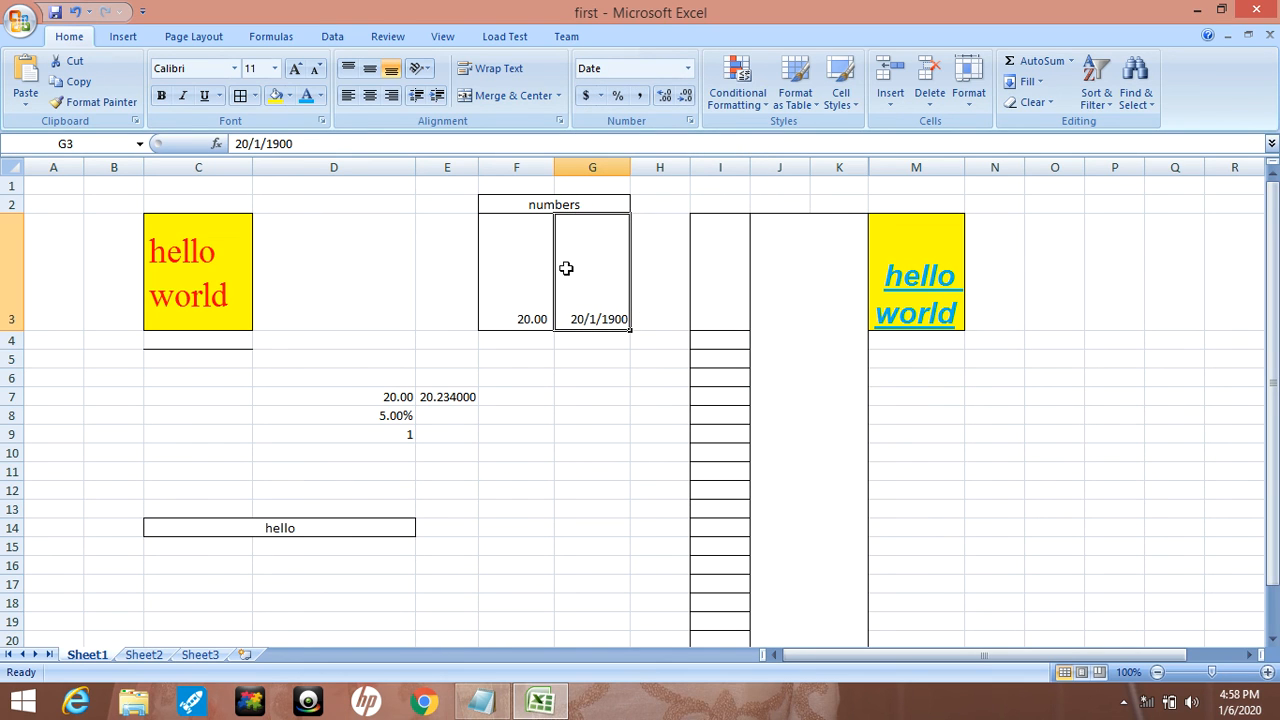
{"action": "left_click", "coordinate": [607, 413]}
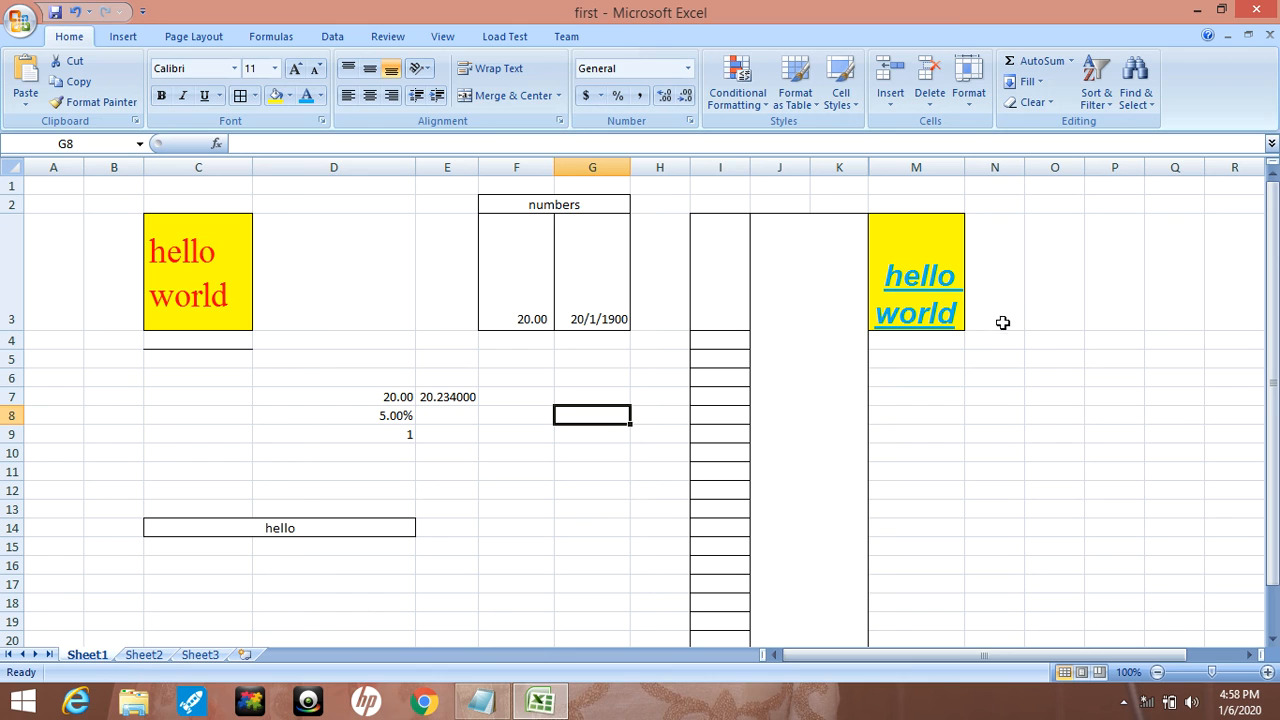
{"action": "left_click", "coordinate": [1124, 704]}
{"action": "left_click", "coordinate": [1124, 704]}
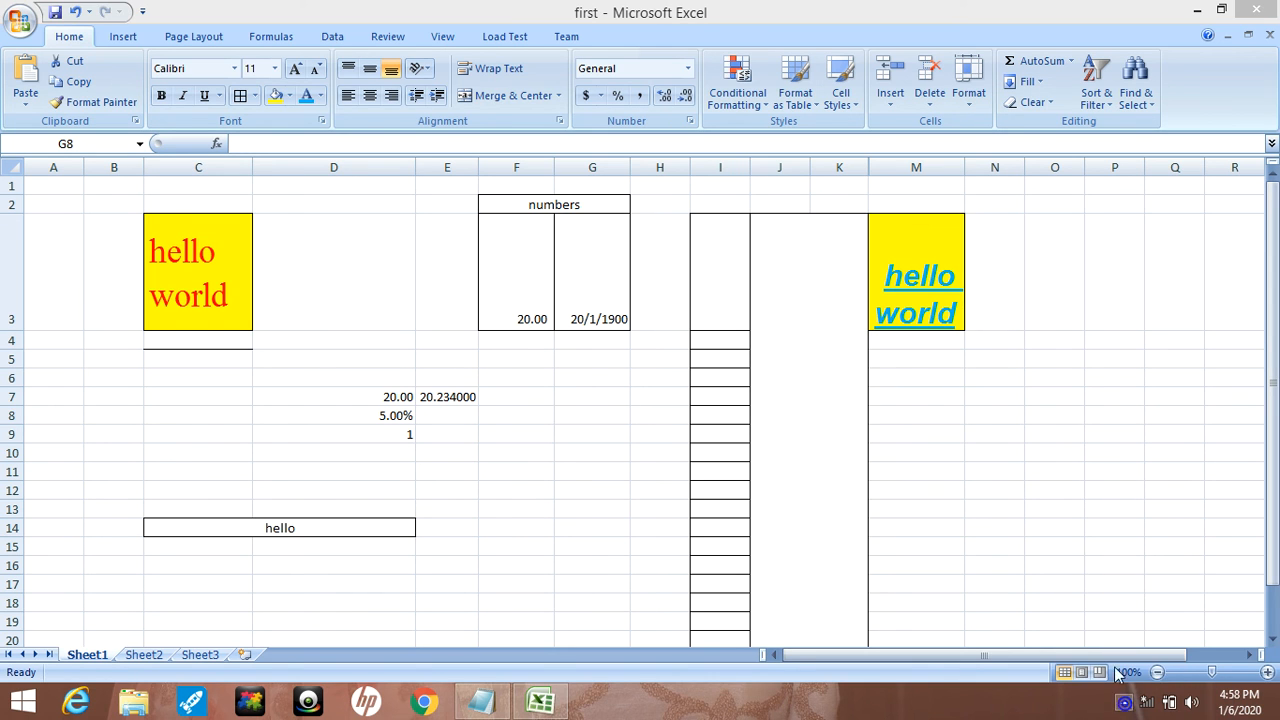
Step: Enter the numbers 30 in cell O3 and 40 in cell O4
{"action": "left_click", "coordinate": [1046, 307]}
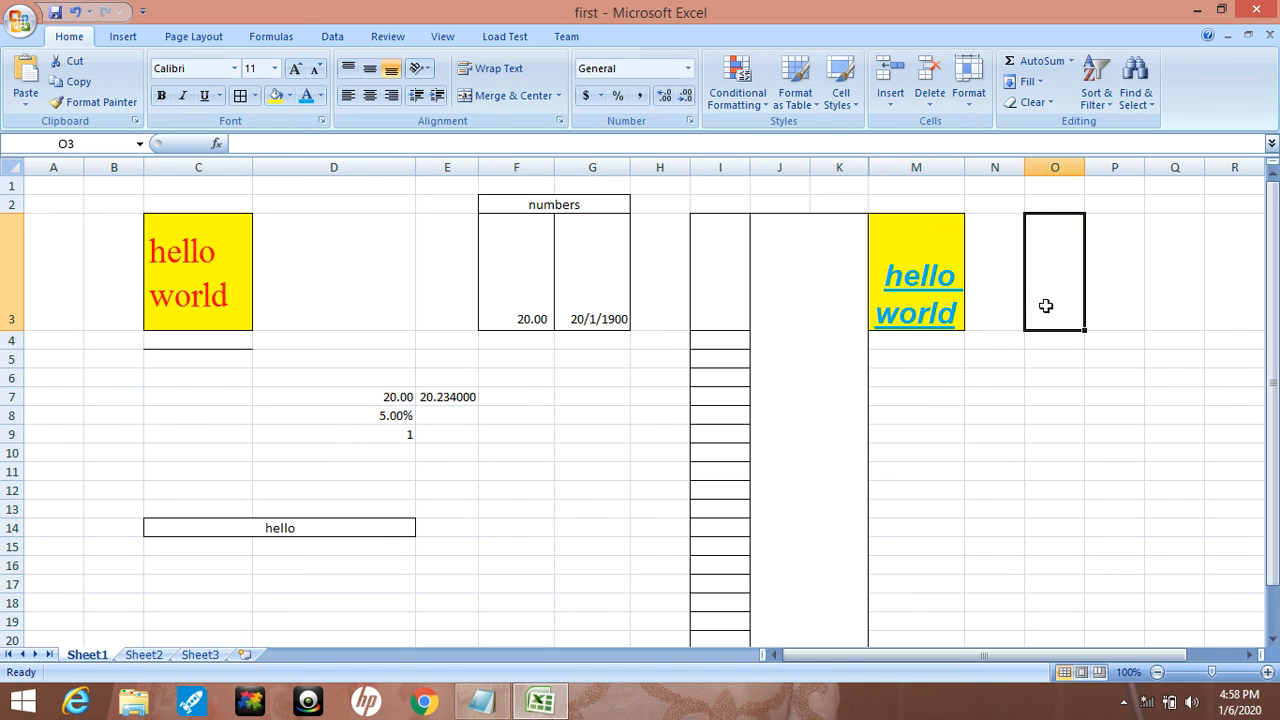
{"action": "type", "text": "30"}
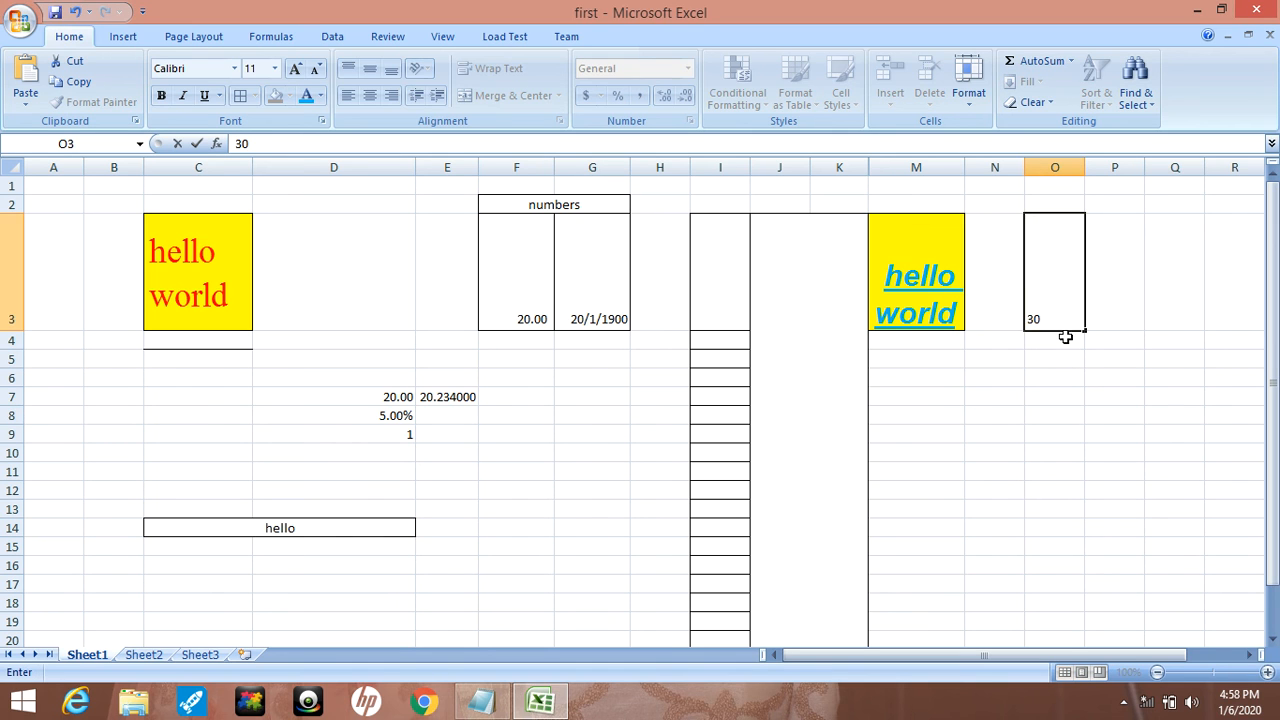
{"action": "left_click", "coordinate": [1066, 338]}
{"action": "type", "text": "40"}
{"action": "left_click", "coordinate": [1092, 397]}
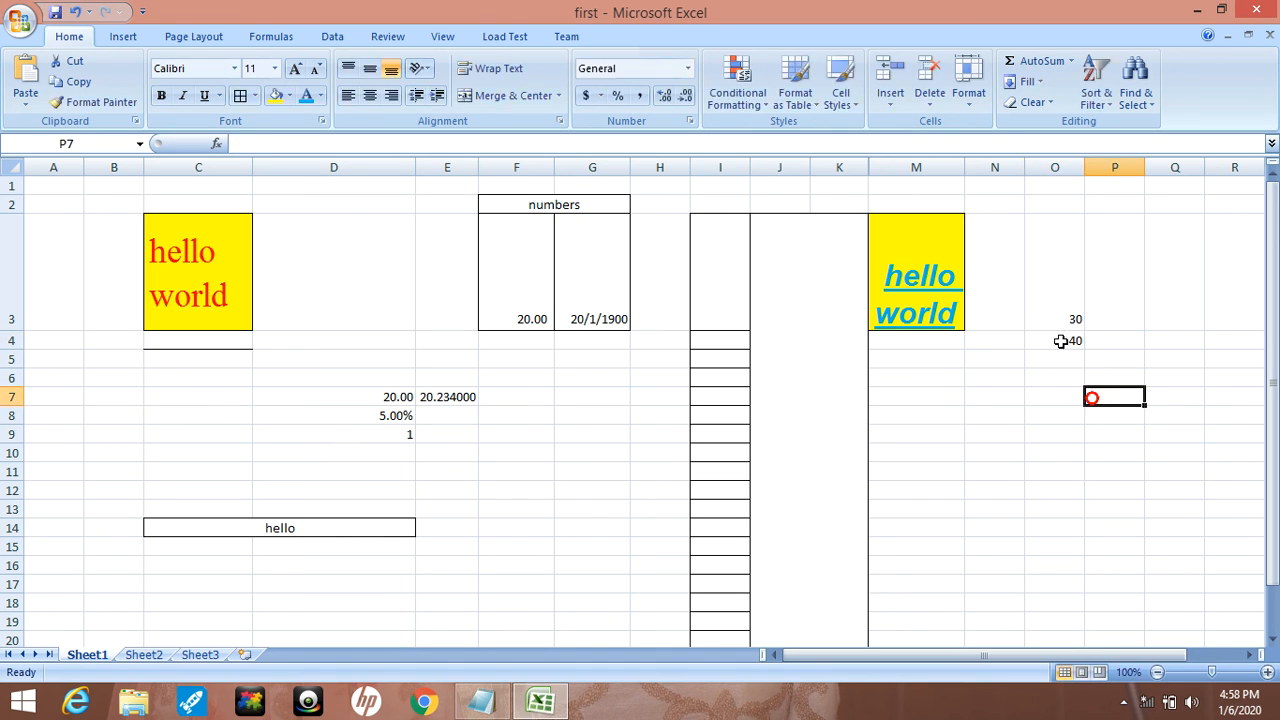
Step: Examine the cell references of the two numbers in column O, checking their column letter and row numbers
{"action": "left_click", "coordinate": [1060, 304]}
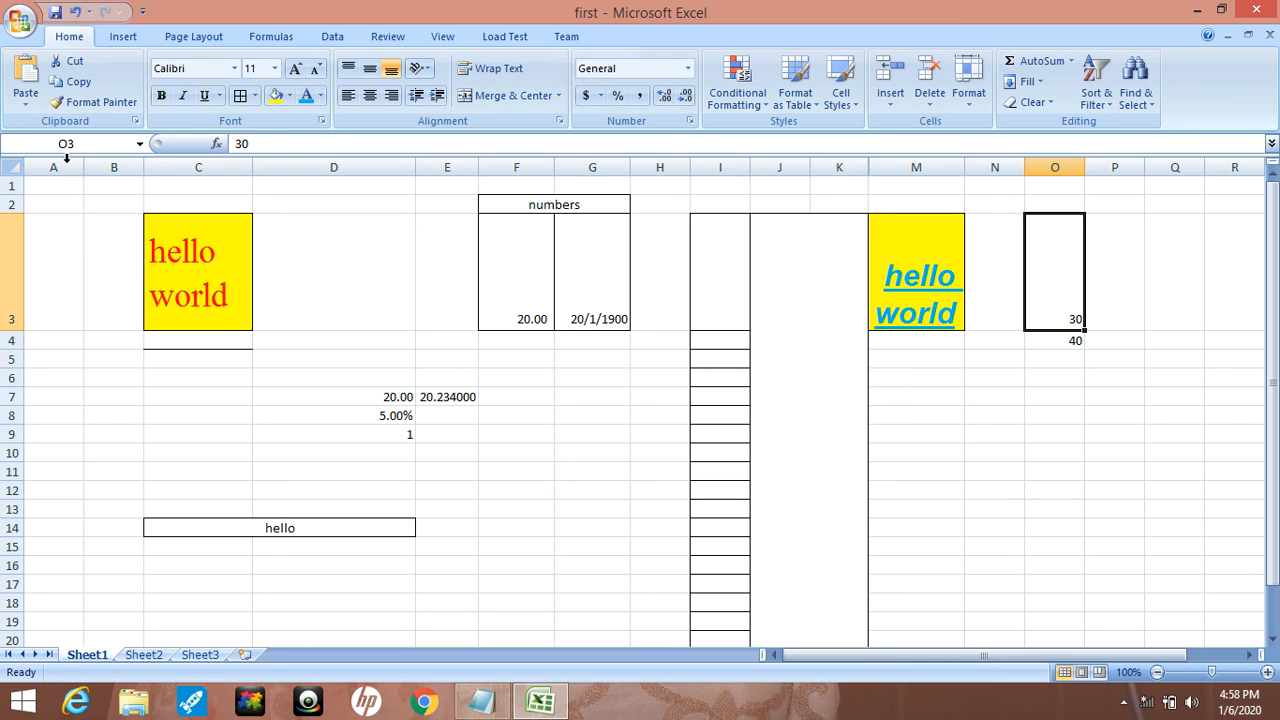
{"action": "left_click", "coordinate": [94, 143]}
{"action": "left_click", "coordinate": [1028, 340]}
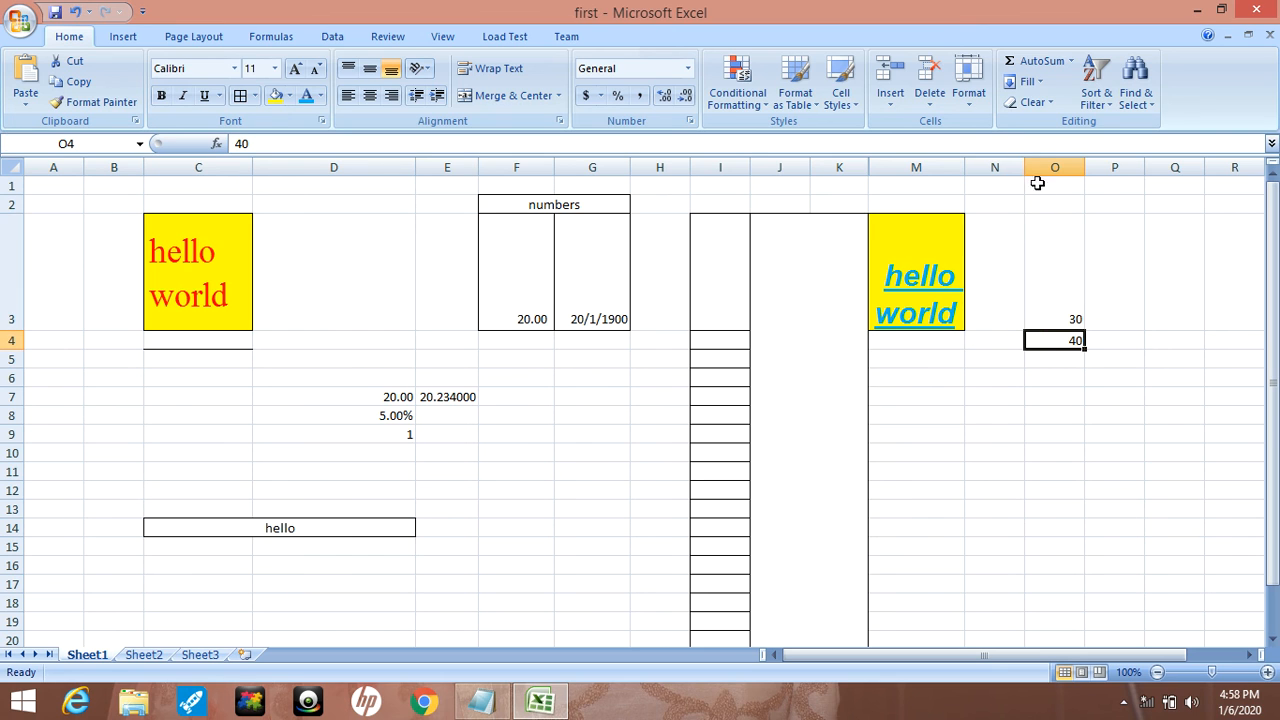
{"action": "left_click", "coordinate": [17, 340]}
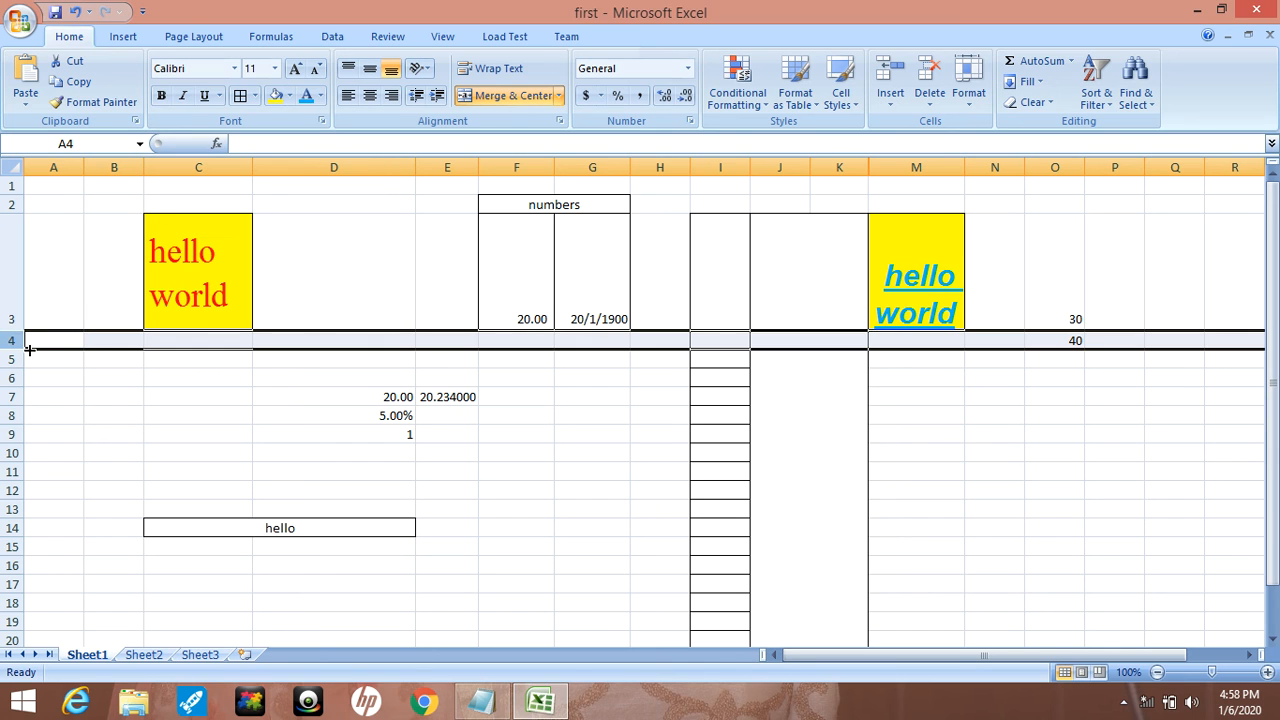
{"action": "left_click", "coordinate": [986, 366]}
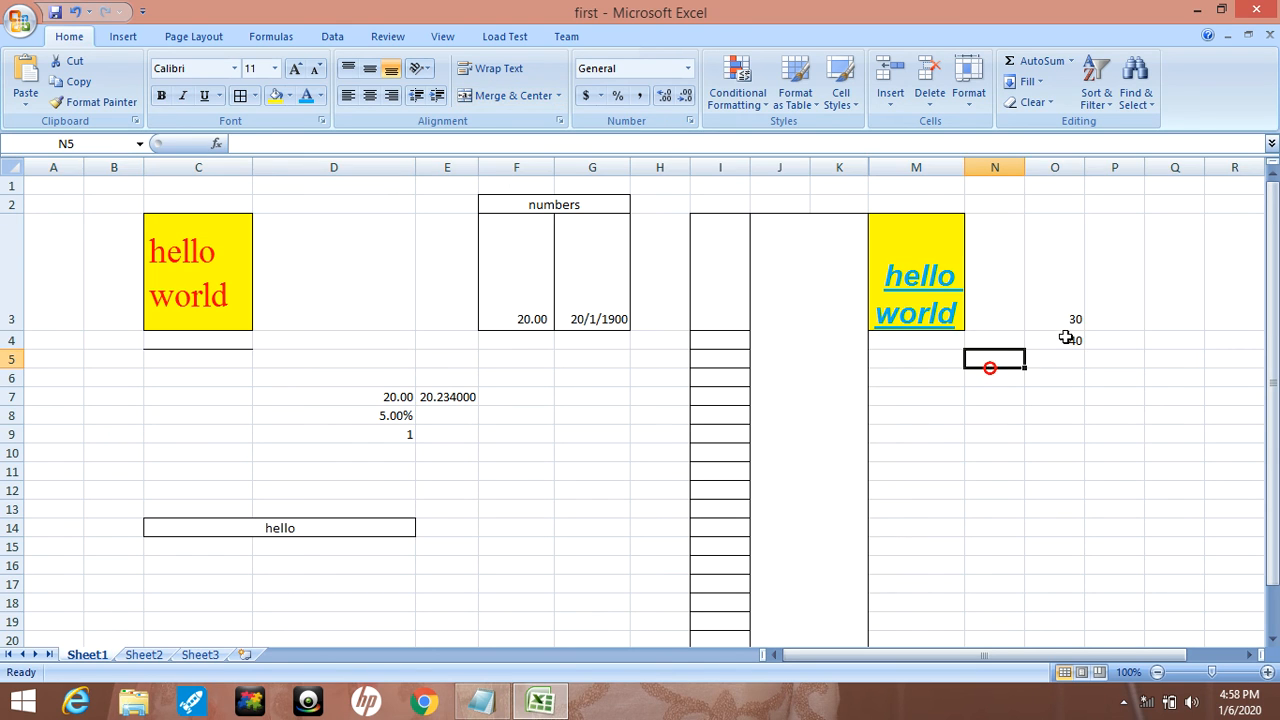
{"action": "left_click", "coordinate": [1066, 339]}
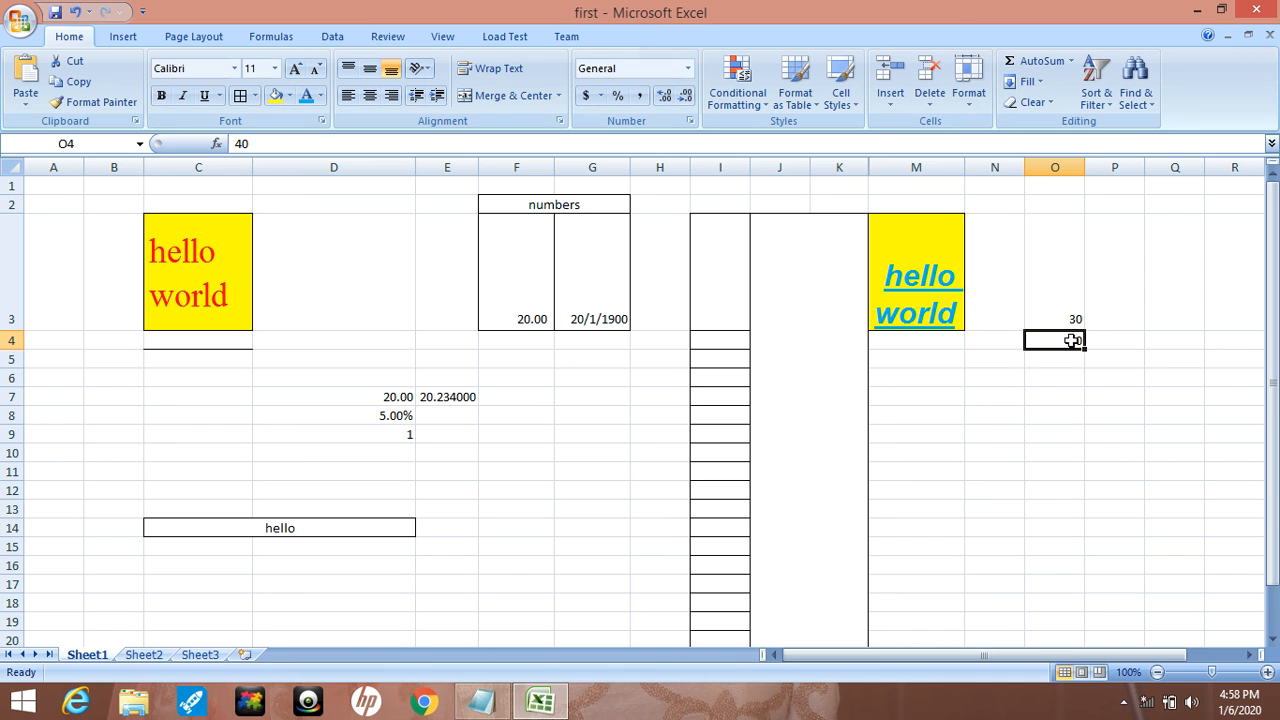
{"action": "left_click", "coordinate": [1067, 313]}
{"action": "left_click", "coordinate": [1073, 341]}
Step: Add the two numbers in cell O5 with the formula =O3+O4
{"action": "left_click", "coordinate": [1066, 358]}
{"action": "type", "text": "="}
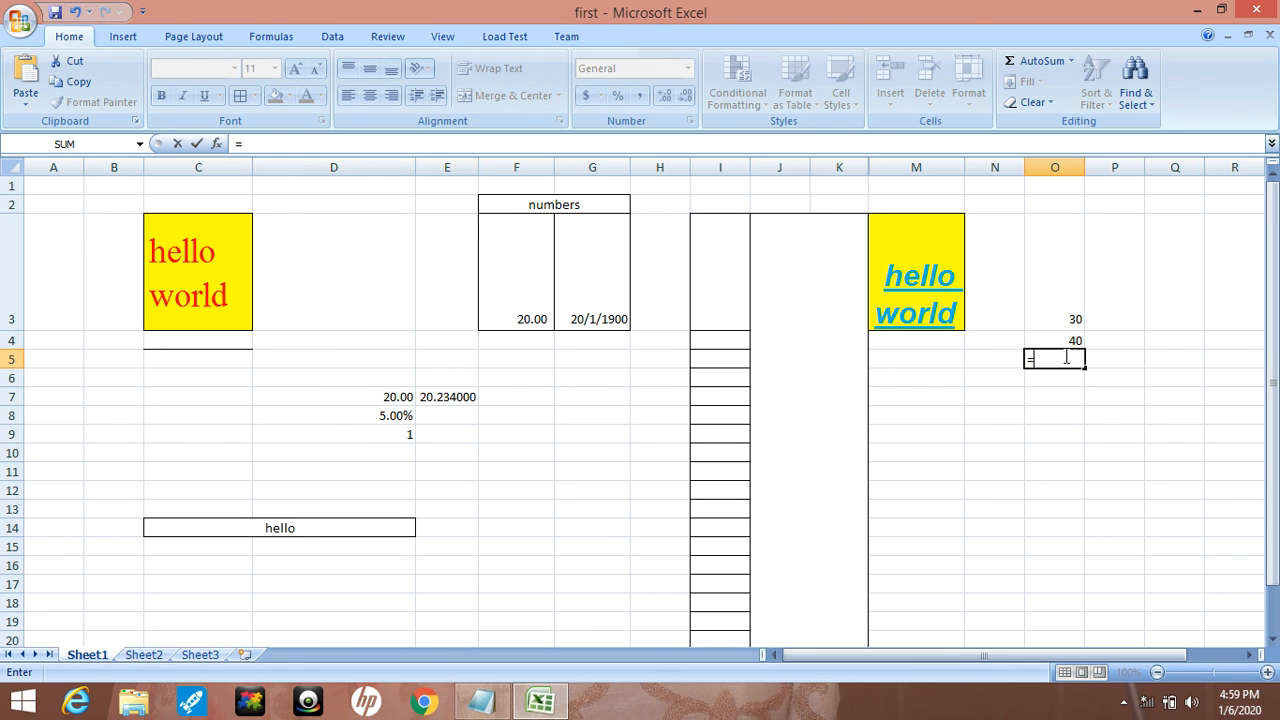
{"action": "type", "text": "O3"}
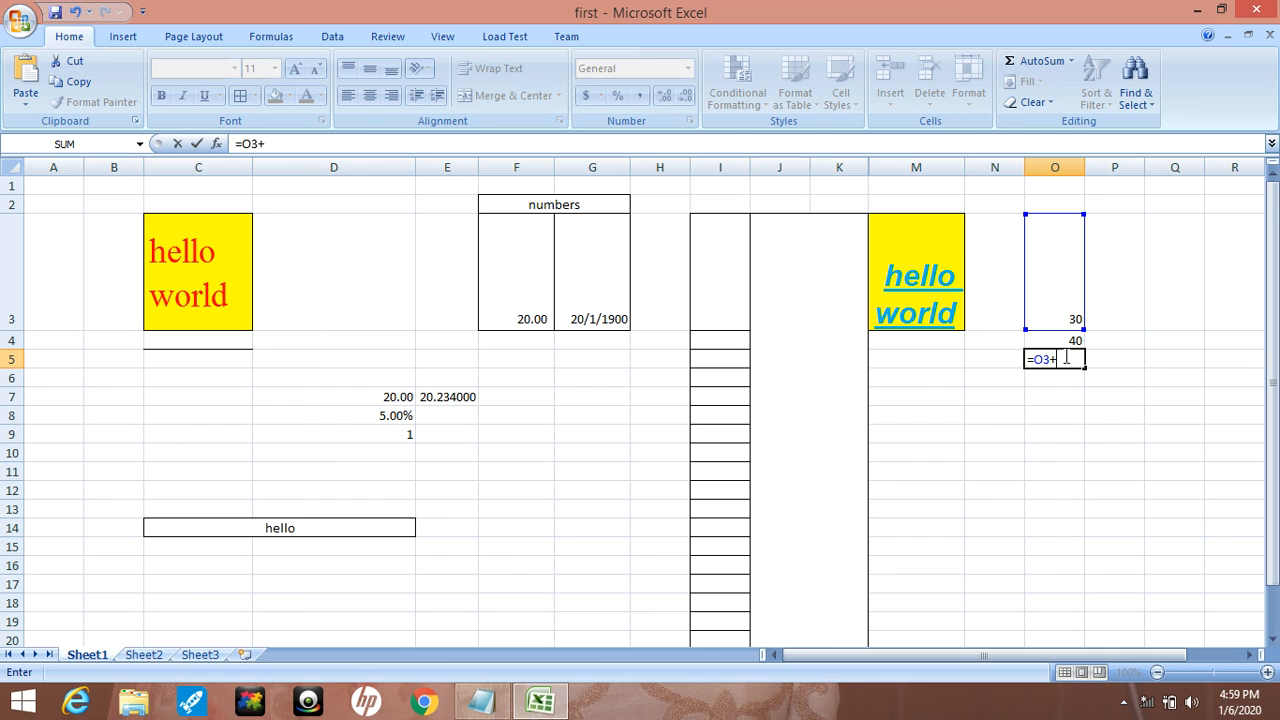
{"action": "type", "text": "+O4"}
{"action": "key", "text": "Return"}
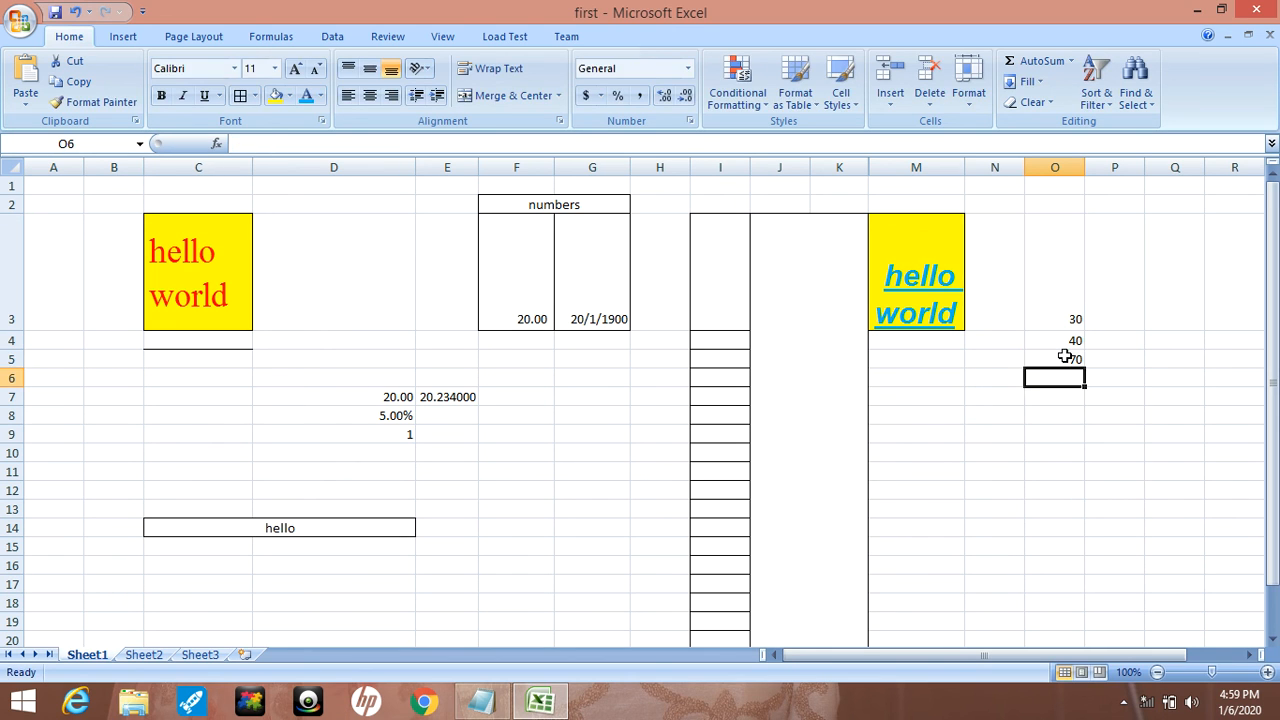
Step: Review the addition formula in cell O5 and clear it from the cell
{"action": "left_click", "coordinate": [1071, 357]}
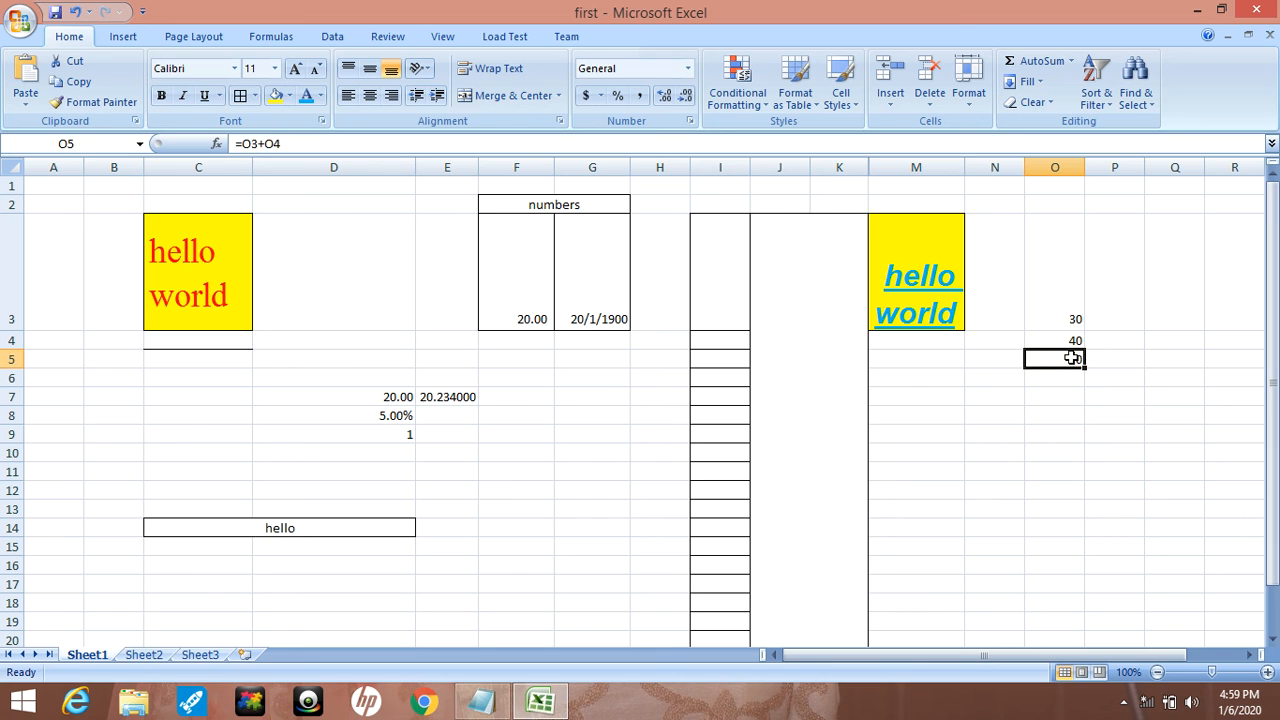
{"action": "left_click", "coordinate": [296, 144]}
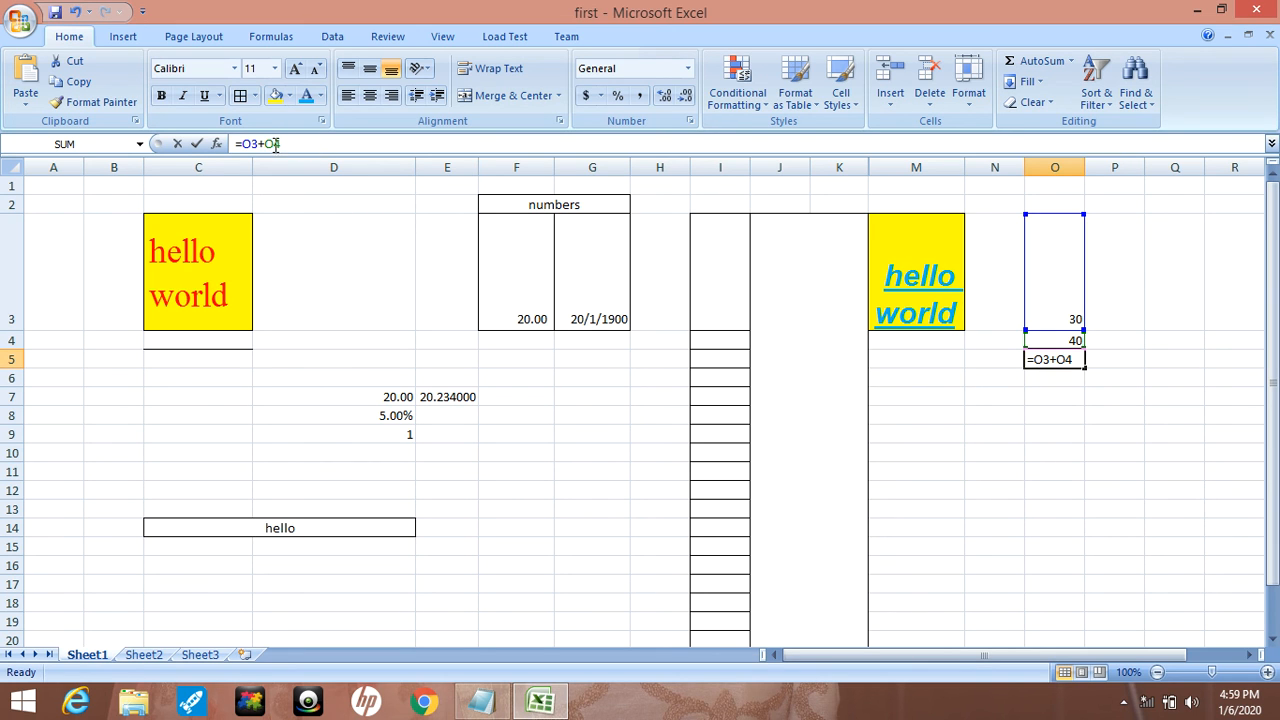
{"action": "left_click_drag", "start_coordinate": [296, 144], "coordinate": [236, 144]}
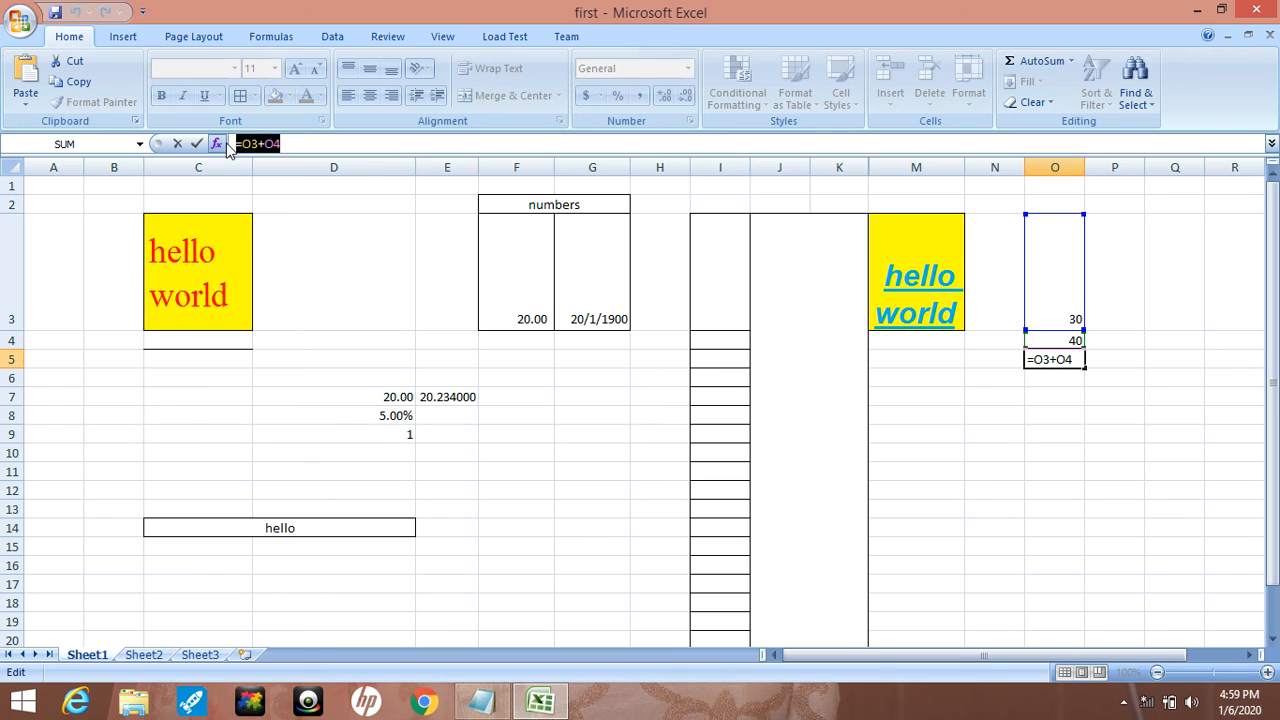
{"action": "left_click", "coordinate": [982, 380]}
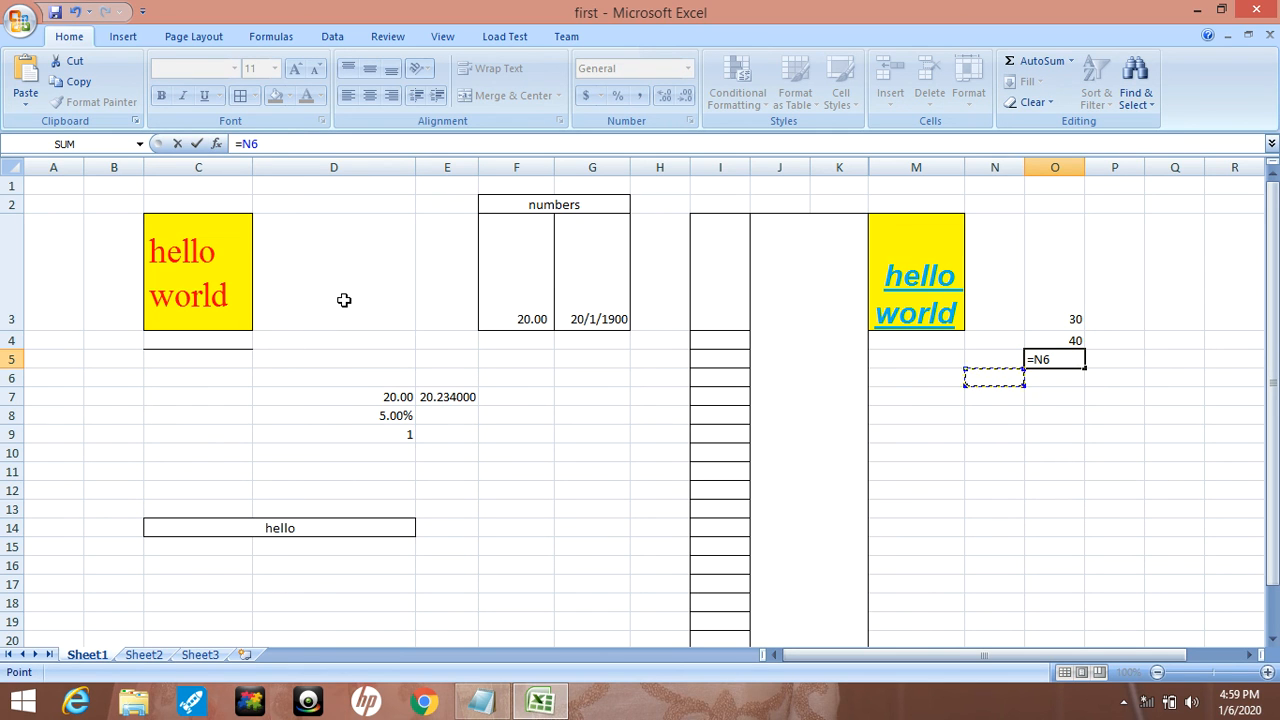
{"action": "key", "text": "BackSpace"}
{"action": "key", "text": "BackSpace"}
{"action": "key", "text": "Escape"}
{"action": "left_click", "coordinate": [943, 399]}
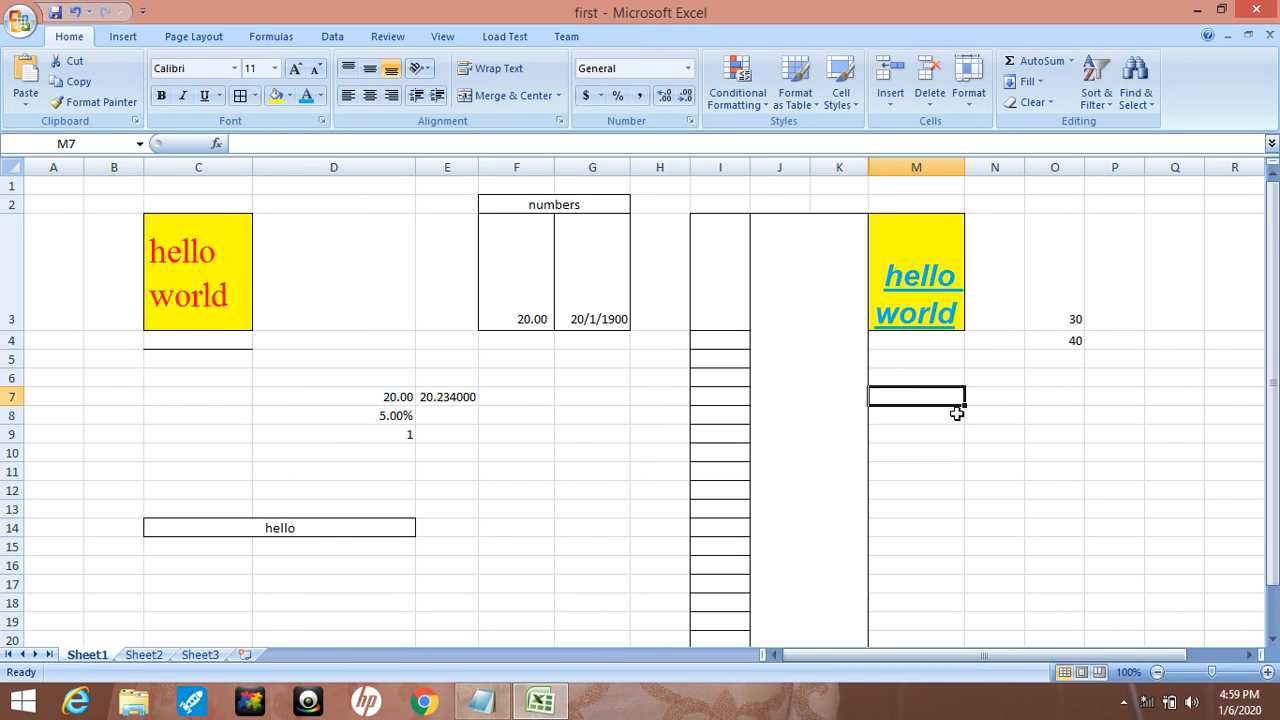